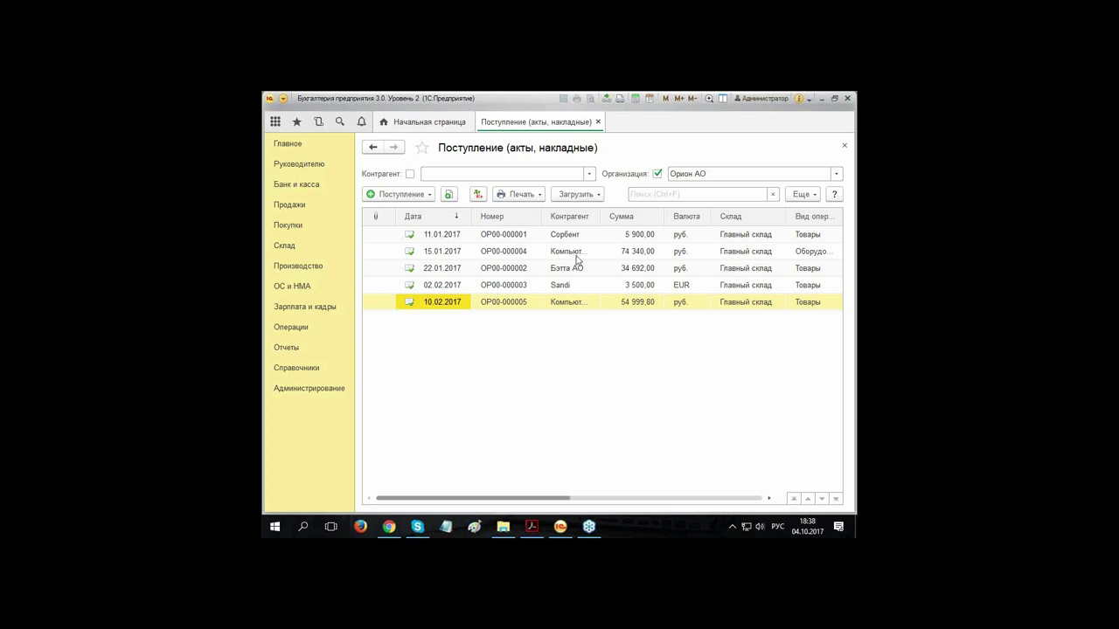
# Step: Open the 11.01.2017 goods receipt from Сорбент, review its contents, and close it
pyautogui.click(457, 236)
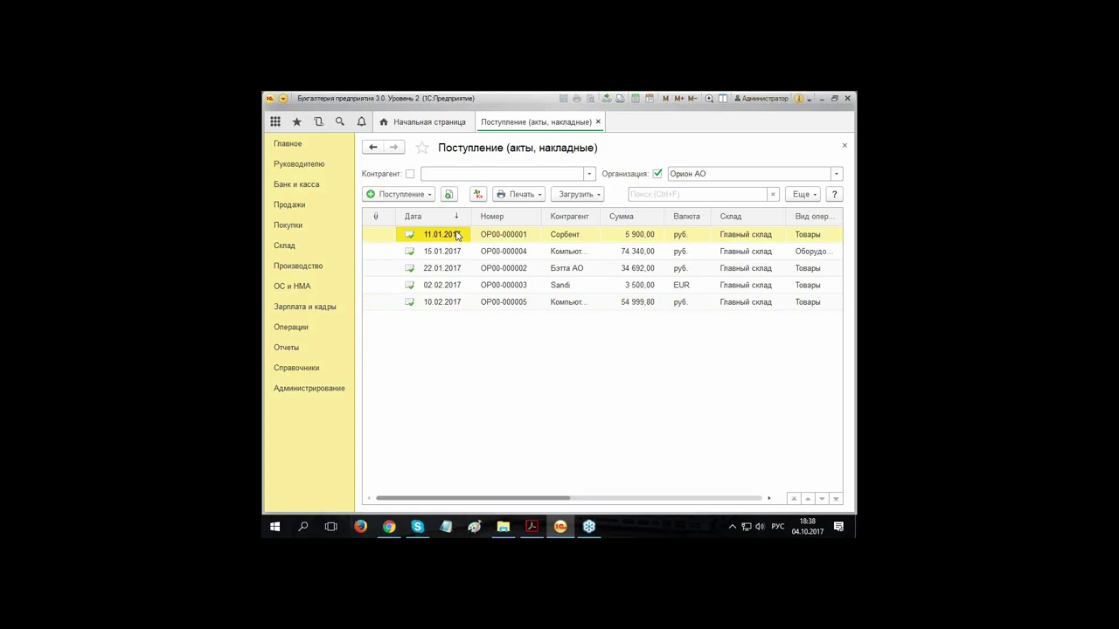
pyautogui.doubleClick(457, 236)
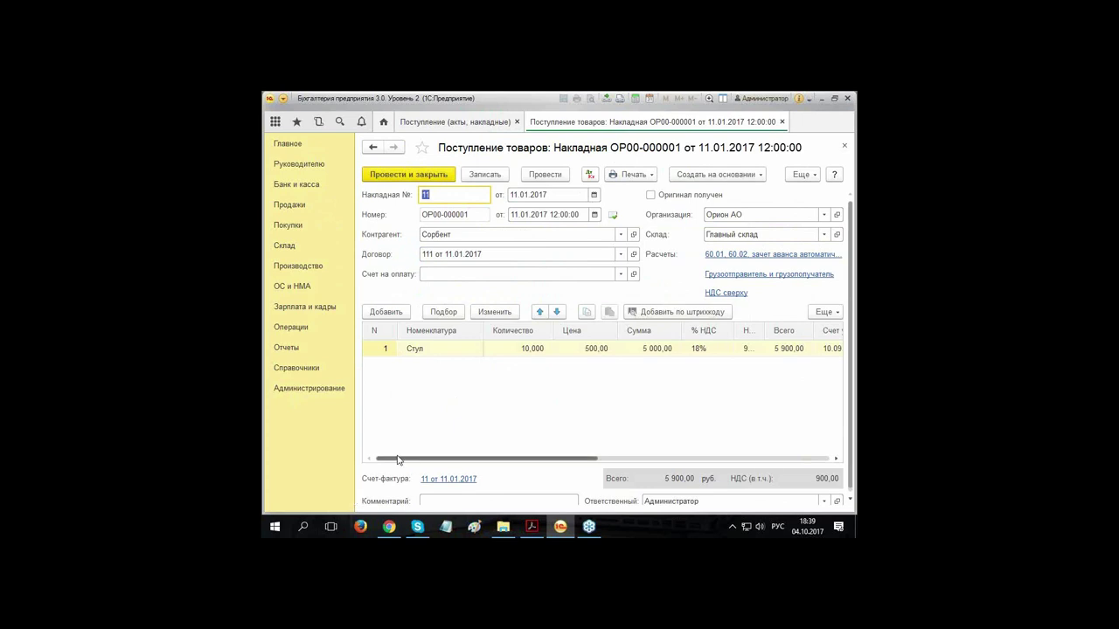
pyautogui.click(844, 146)
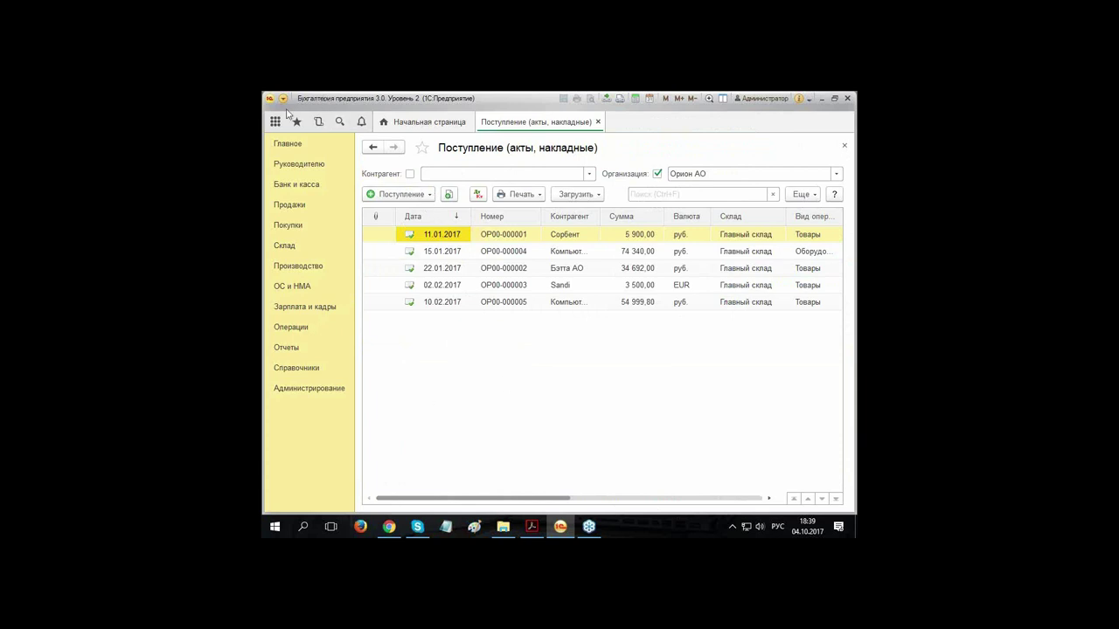
# Step: Review the program functionality settings for bank and cash, fixed assets, settlements and trade, including Исправительные и корректировочные документы, then close them
pyautogui.click(287, 145)
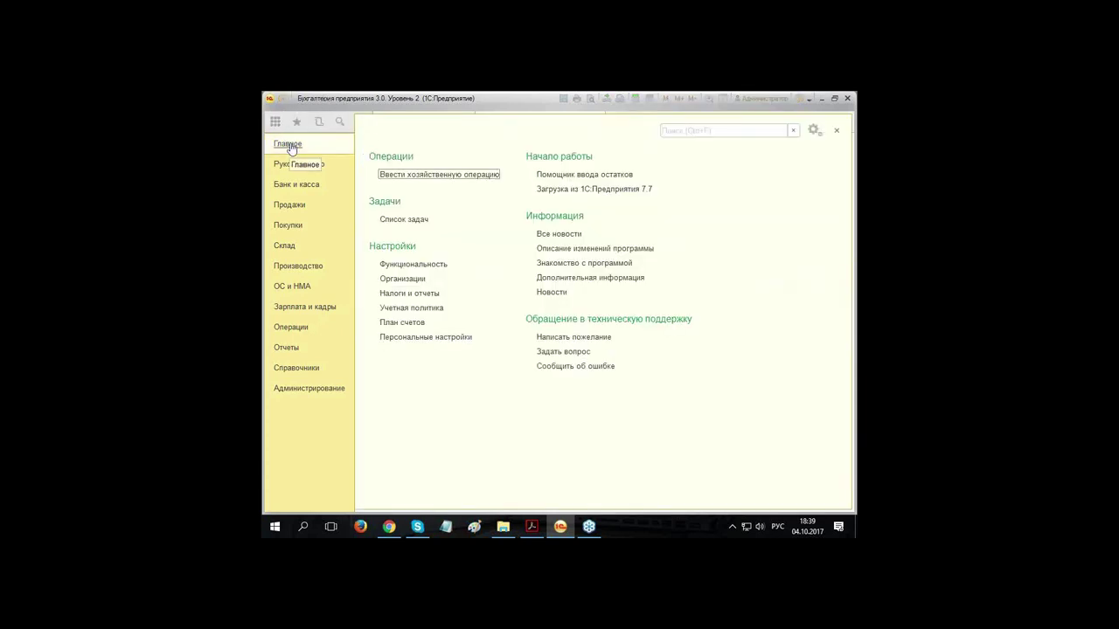
pyautogui.click(399, 264)
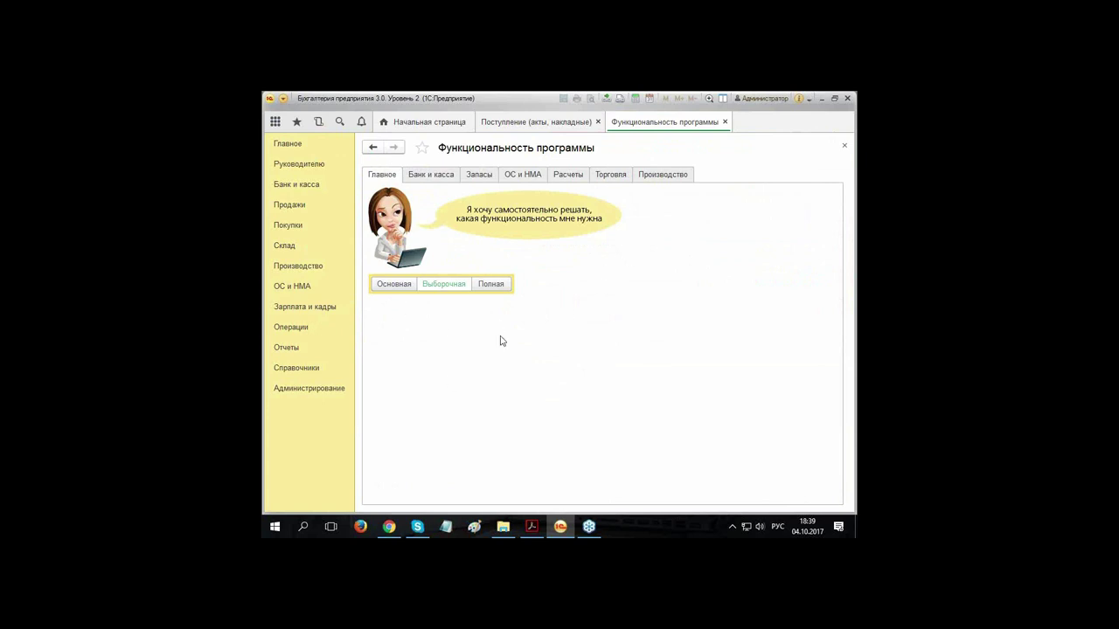
pyautogui.click(437, 177)
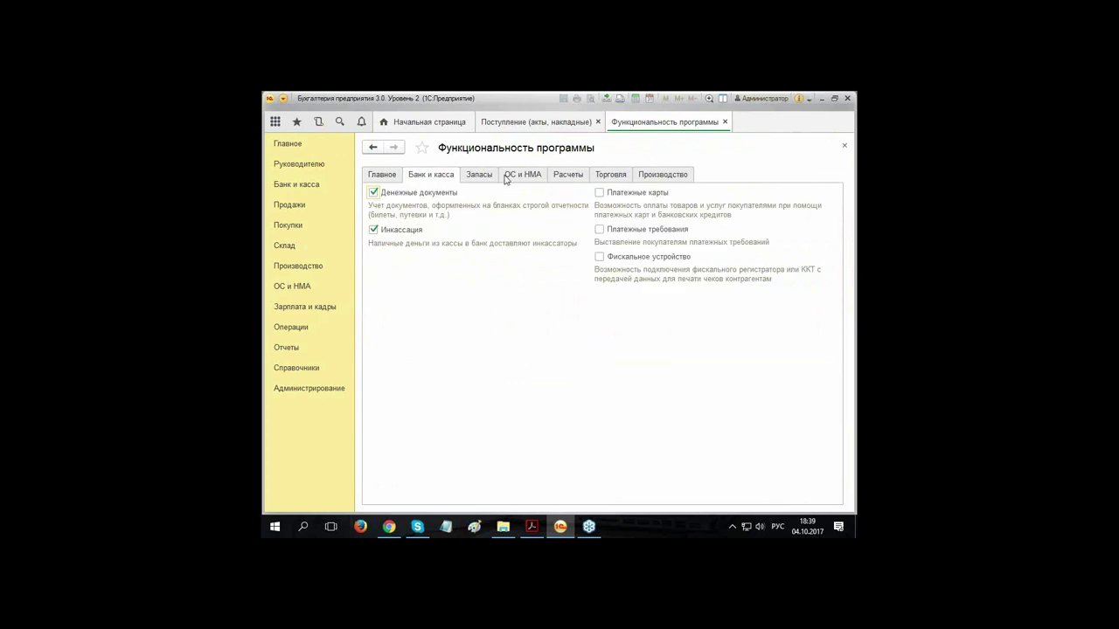
pyautogui.click(506, 177)
pyautogui.click(550, 173)
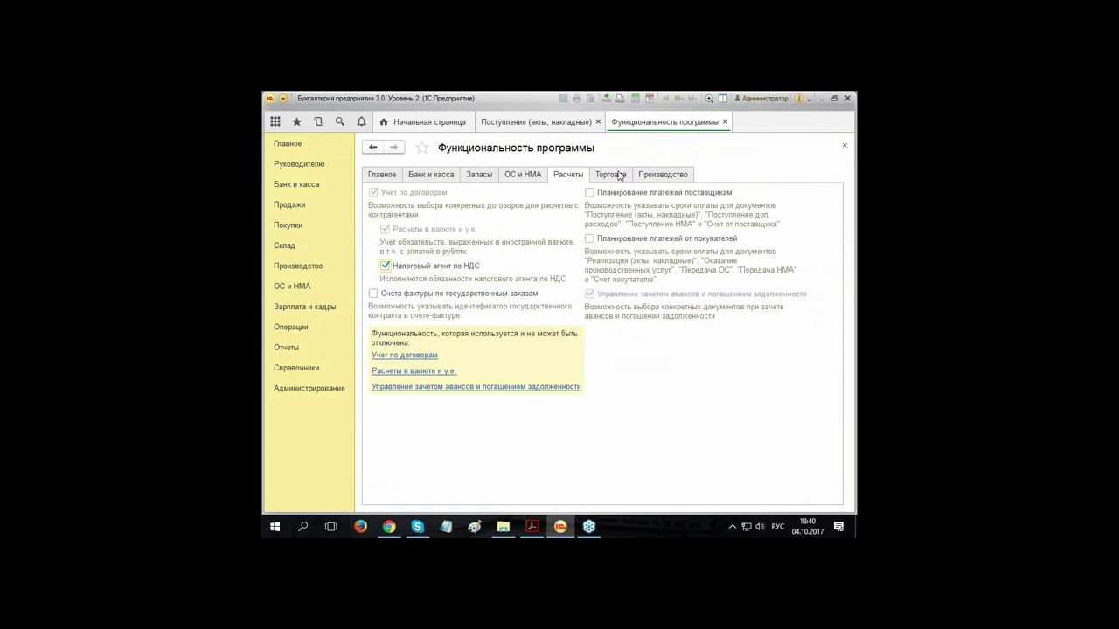
pyautogui.click(603, 175)
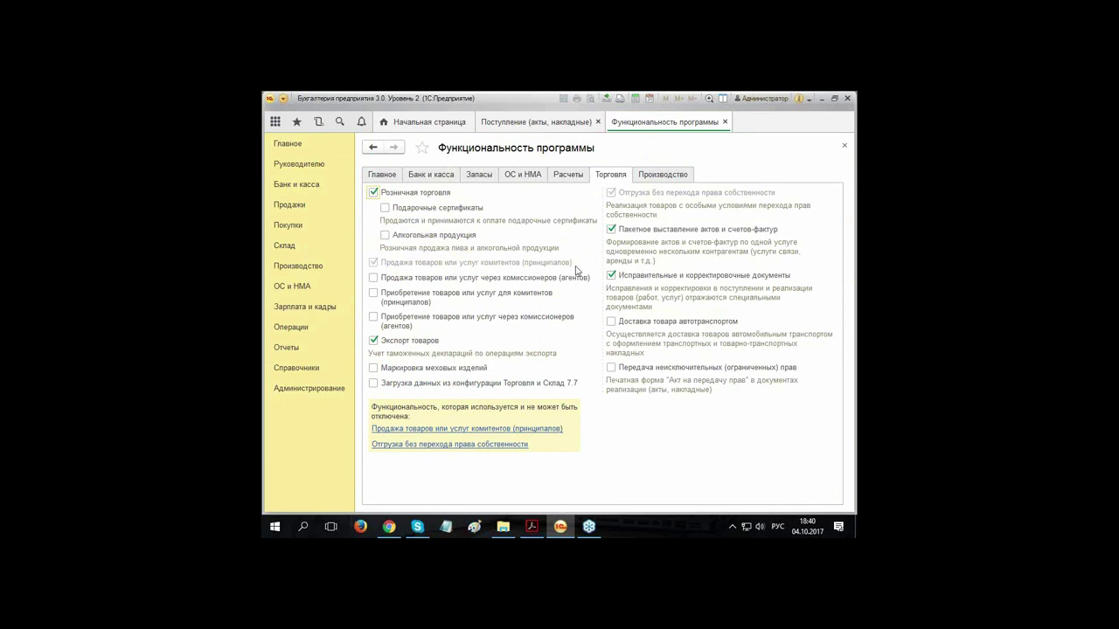
pyautogui.click(286, 144)
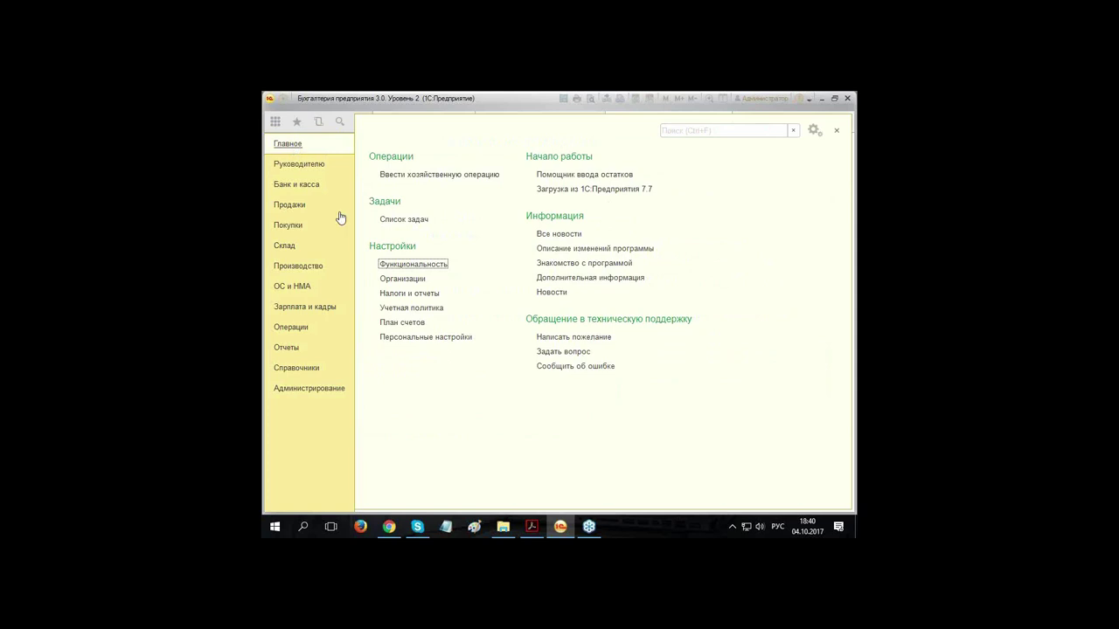
pyautogui.click(412, 265)
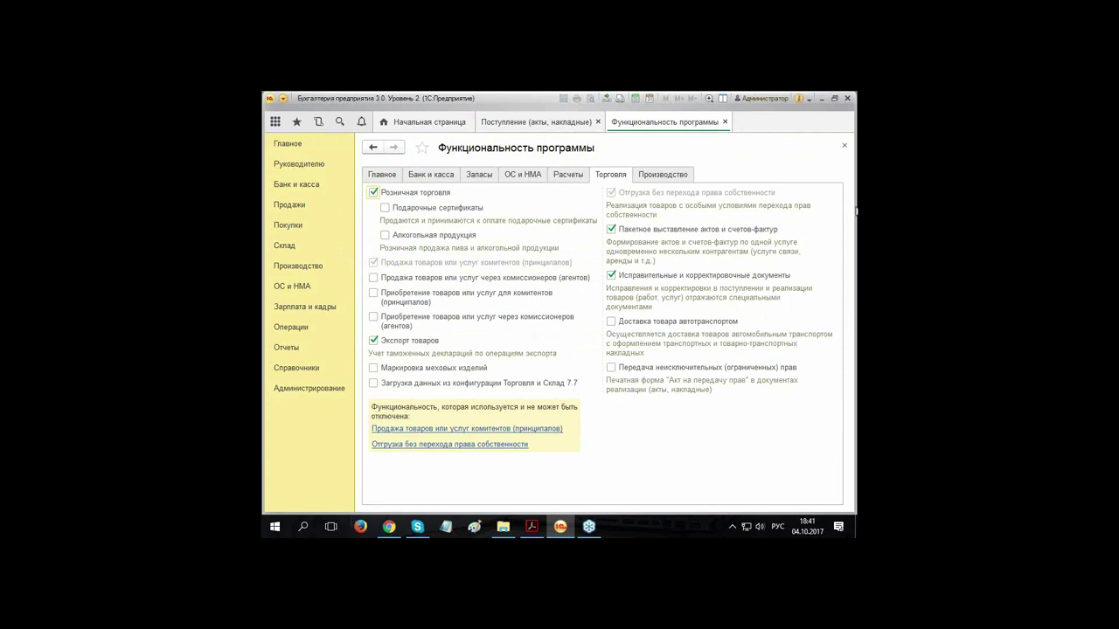
pyautogui.click(724, 122)
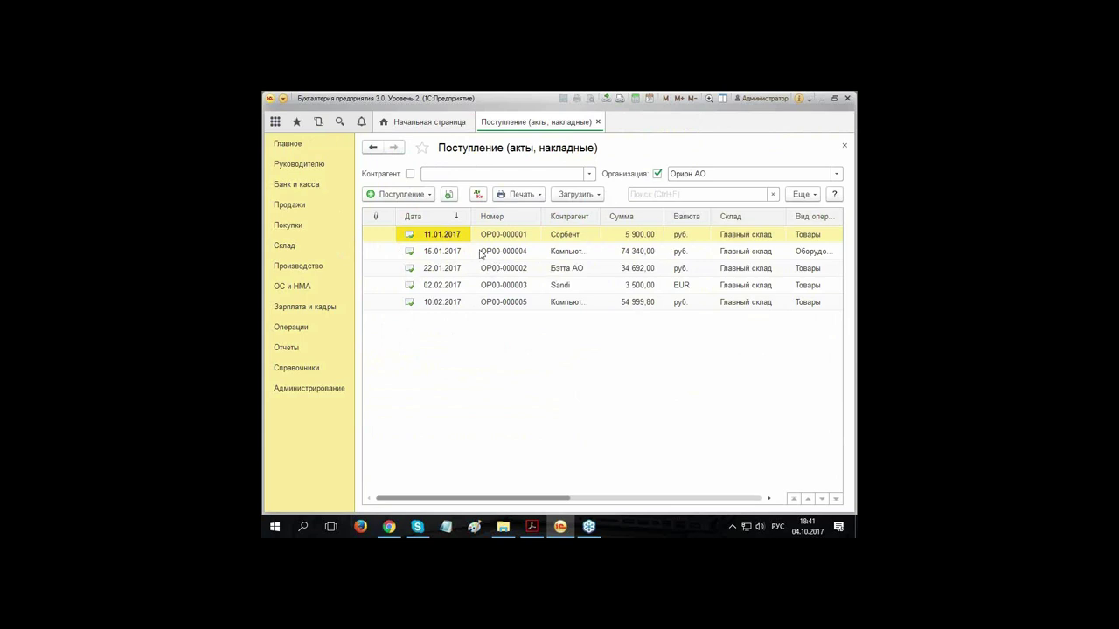
# Step: Open the 11.01.2017 receipt from Сорбент and show the documents that can be created from it
pyautogui.click(513, 232)
pyautogui.doubleClick(513, 231)
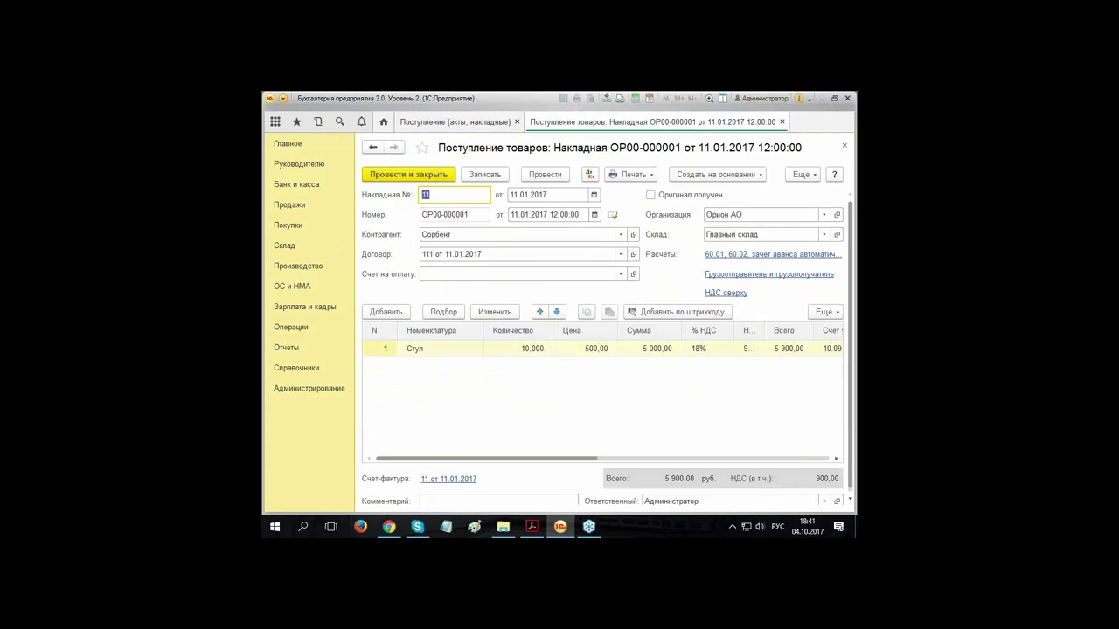
pyautogui.click(708, 177)
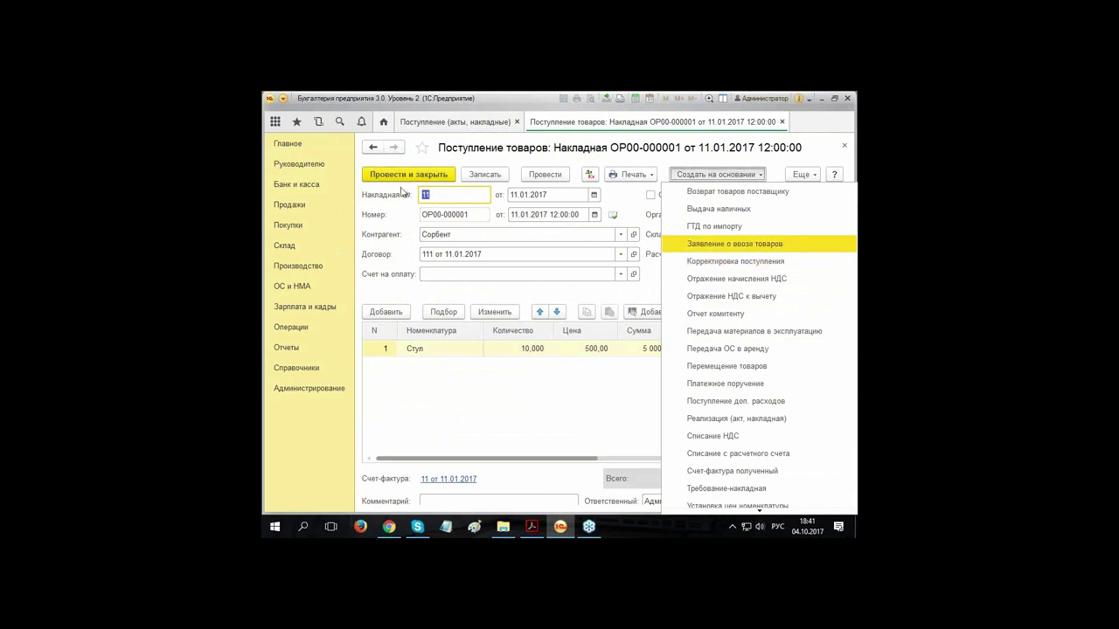
# Step: Check the receipts list for the same options to create documents based on the selected receipt
pyautogui.click(417, 123)
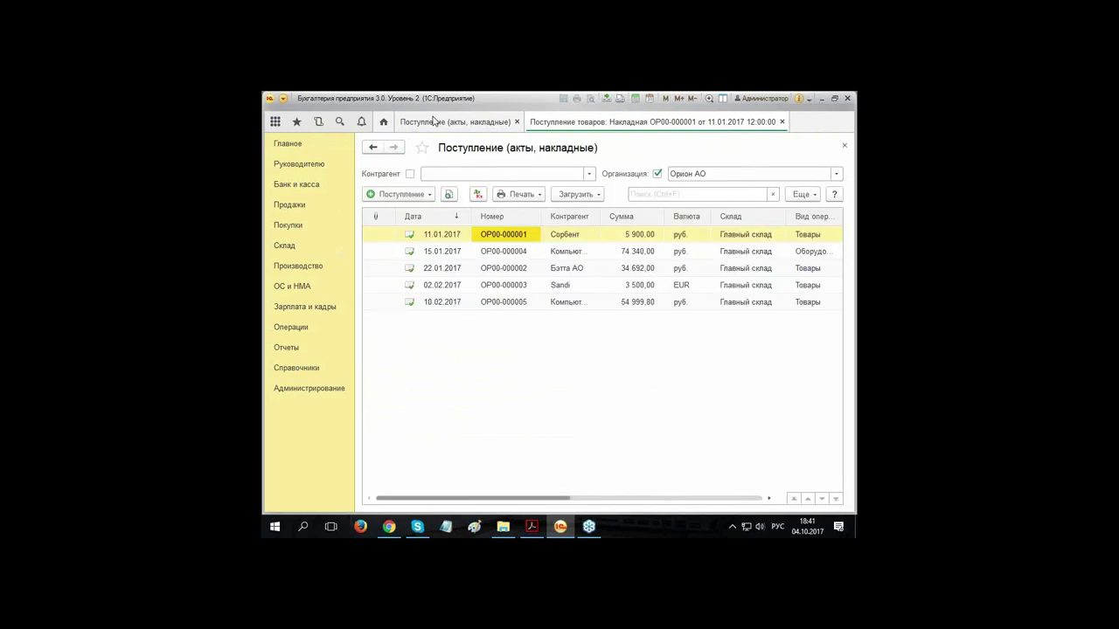
pyautogui.click(810, 194)
pyautogui.scroll(-5, 830, 367)
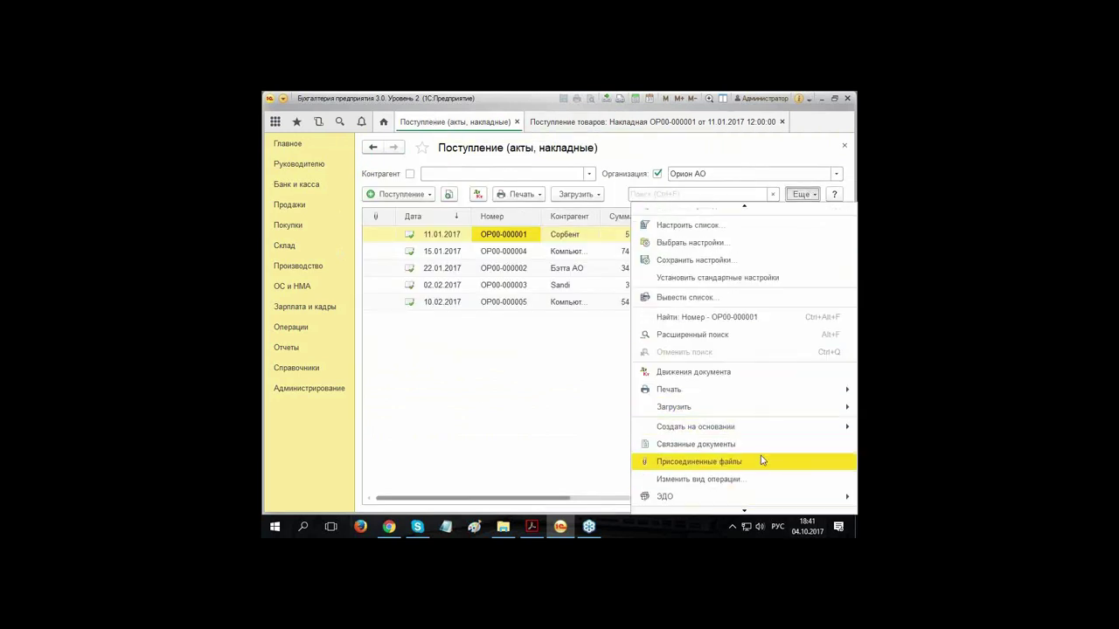
pyautogui.moveTo(762, 430)
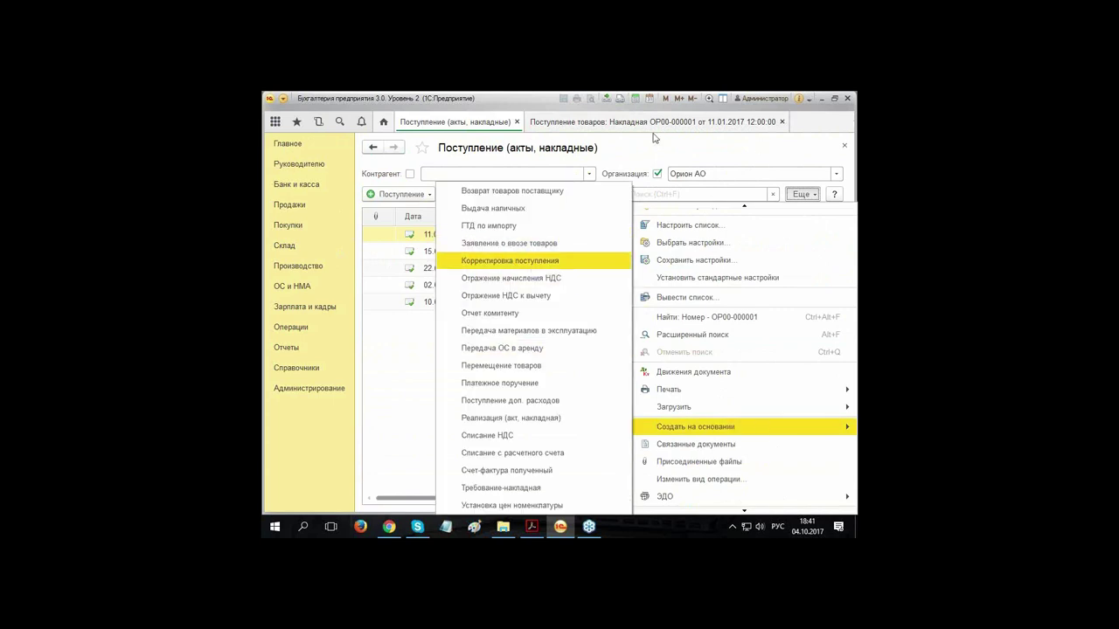
# Step: Create a Корректировка поступления based on the open 11.01.2017 receipt
pyautogui.click(597, 123)
pyautogui.click(732, 177)
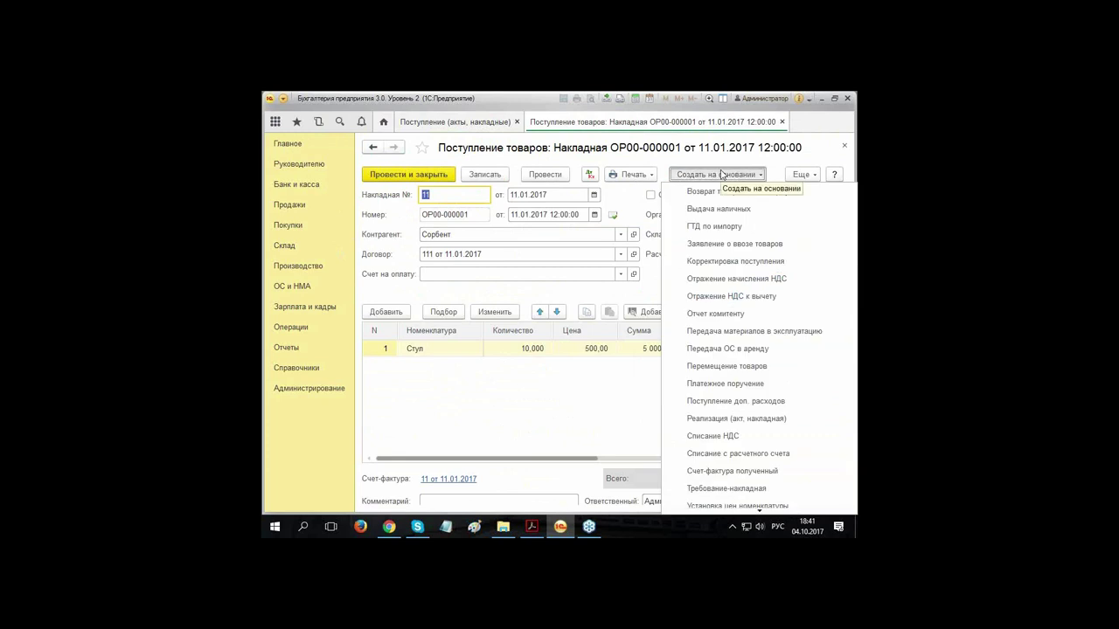
pyautogui.click(743, 262)
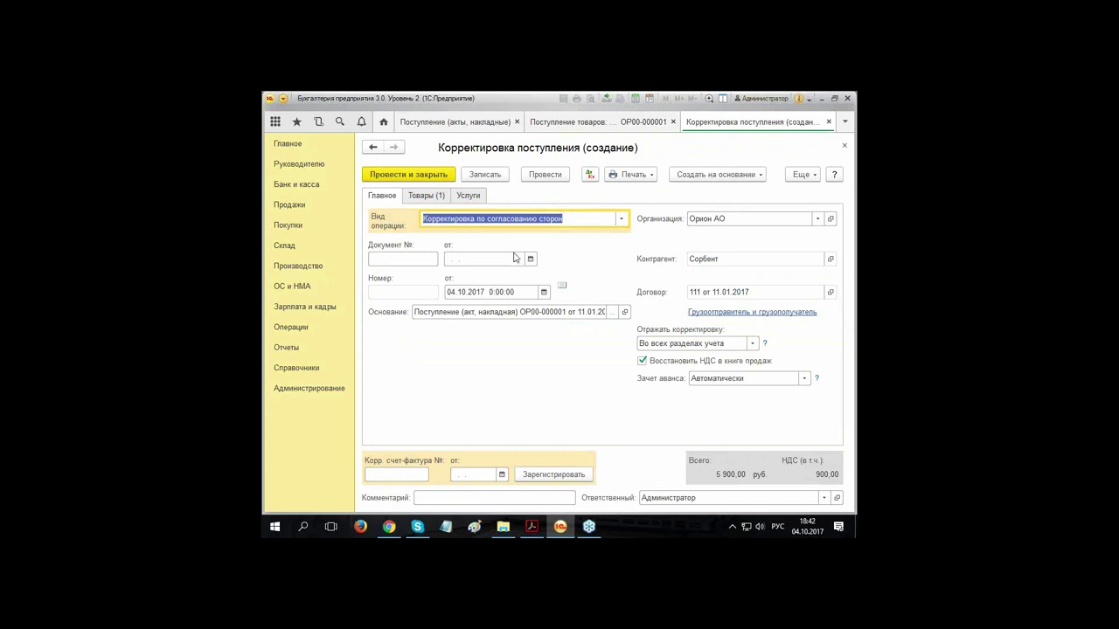
# Step: Set the operation type to Корректировка по согласованию сторон and enter document number 11 dated 13.01.2017
pyautogui.click(622, 220)
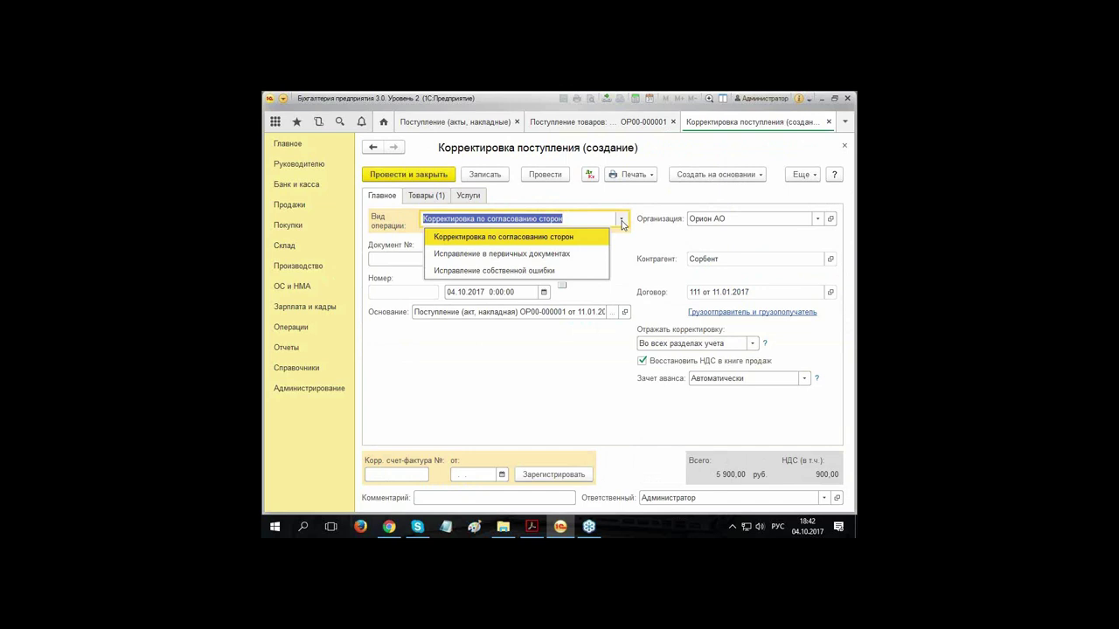
pyautogui.click(466, 238)
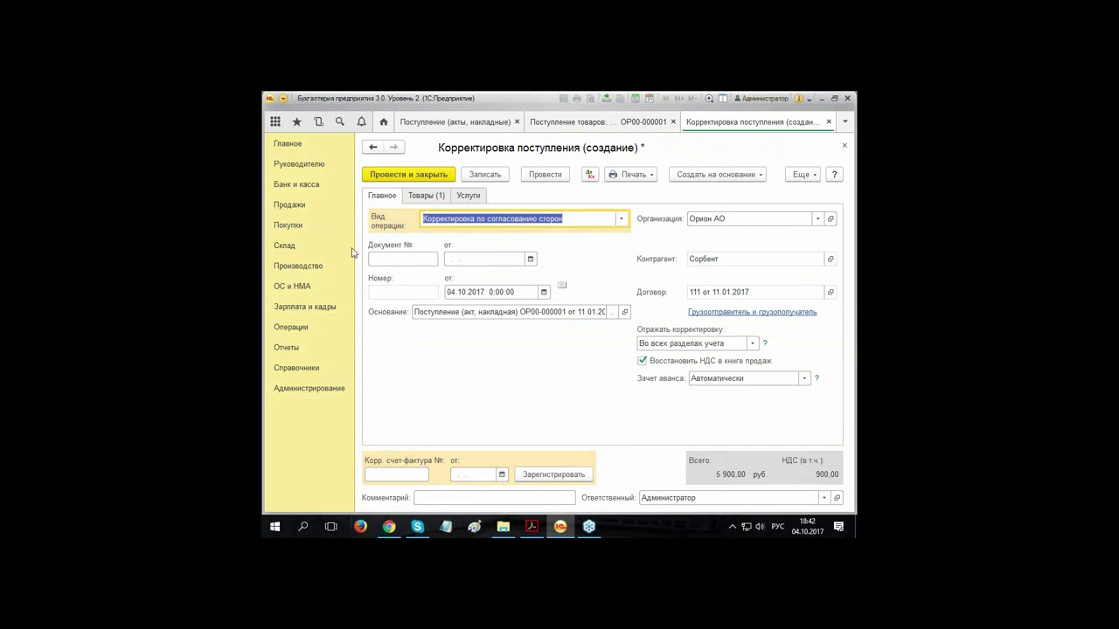
pyautogui.click(385, 260)
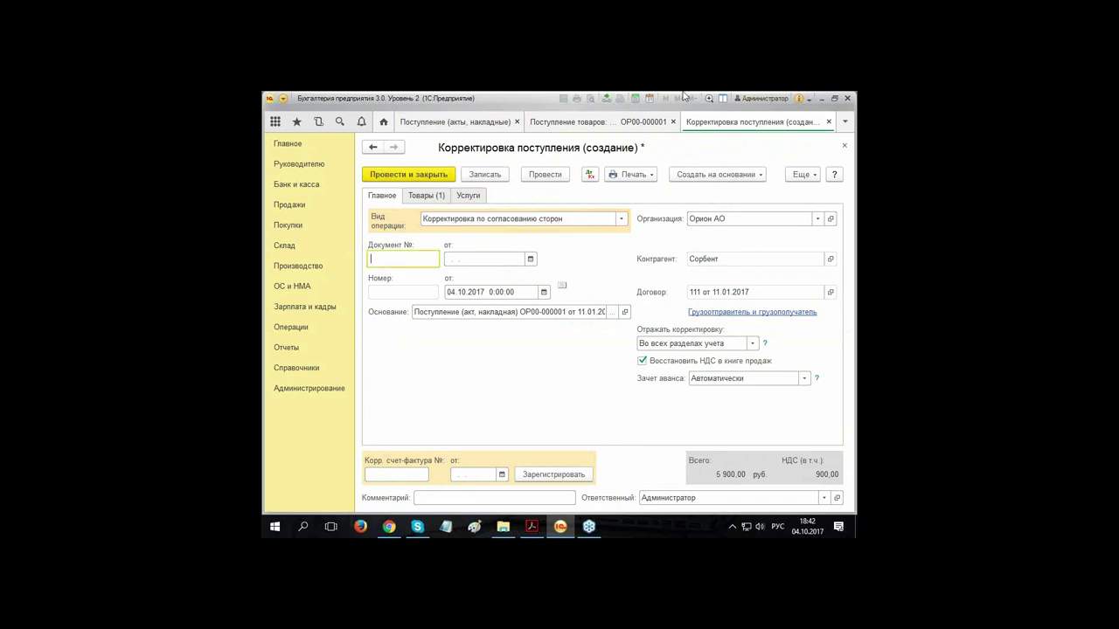
pyautogui.write('11')
pyautogui.press('Tab')
pyautogui.write('1301')
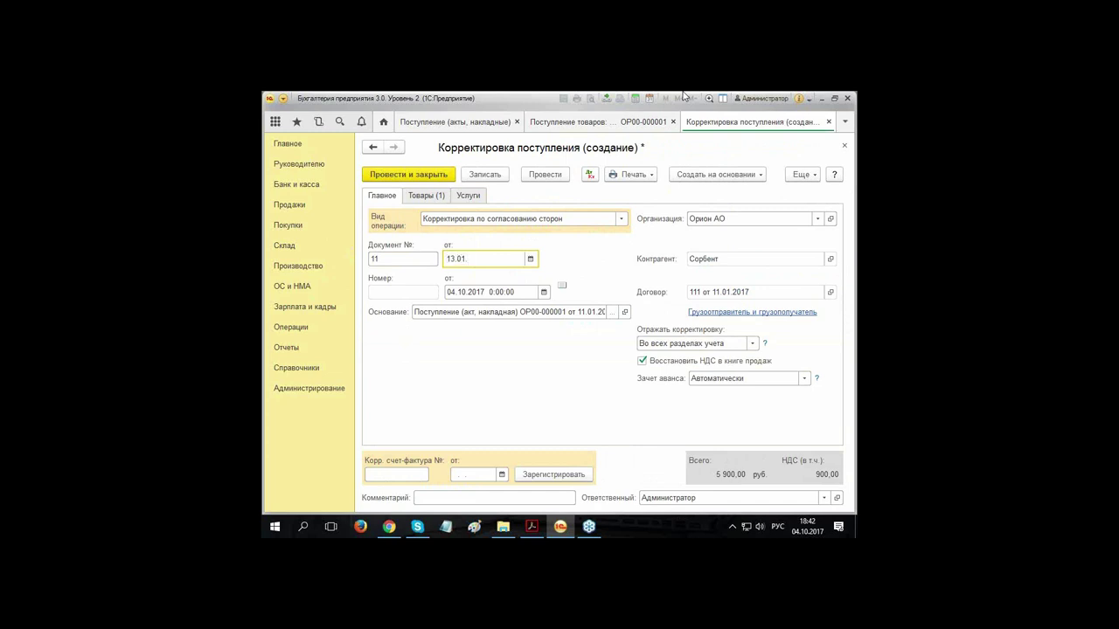
pyautogui.press('Tab')
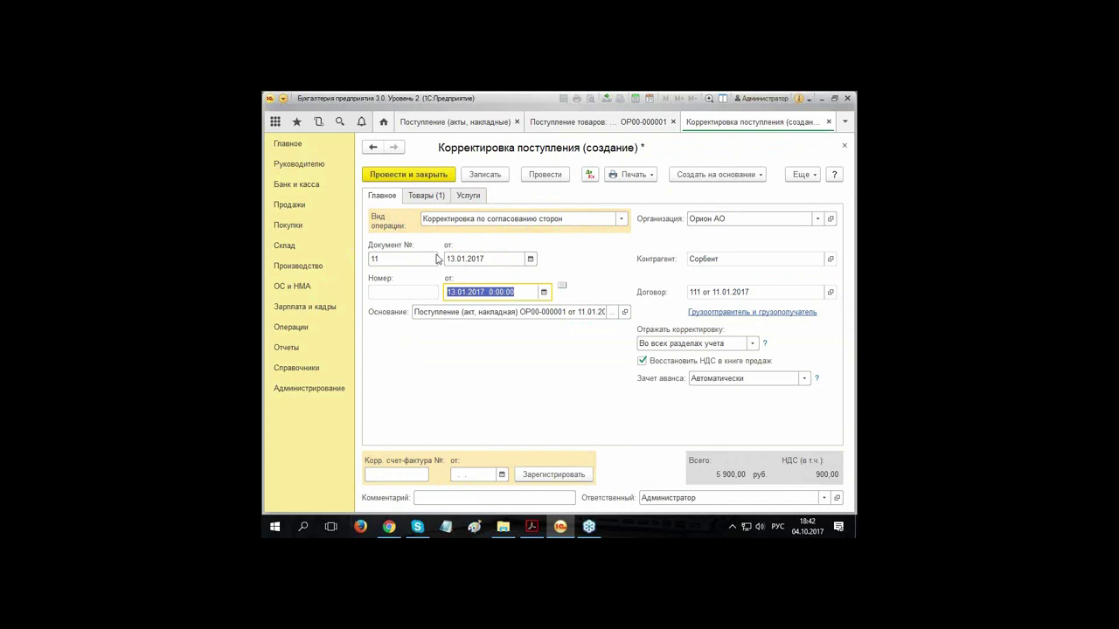
# Step: Set the adjustment's own record date to 14.01.2017
pyautogui.click(451, 293)
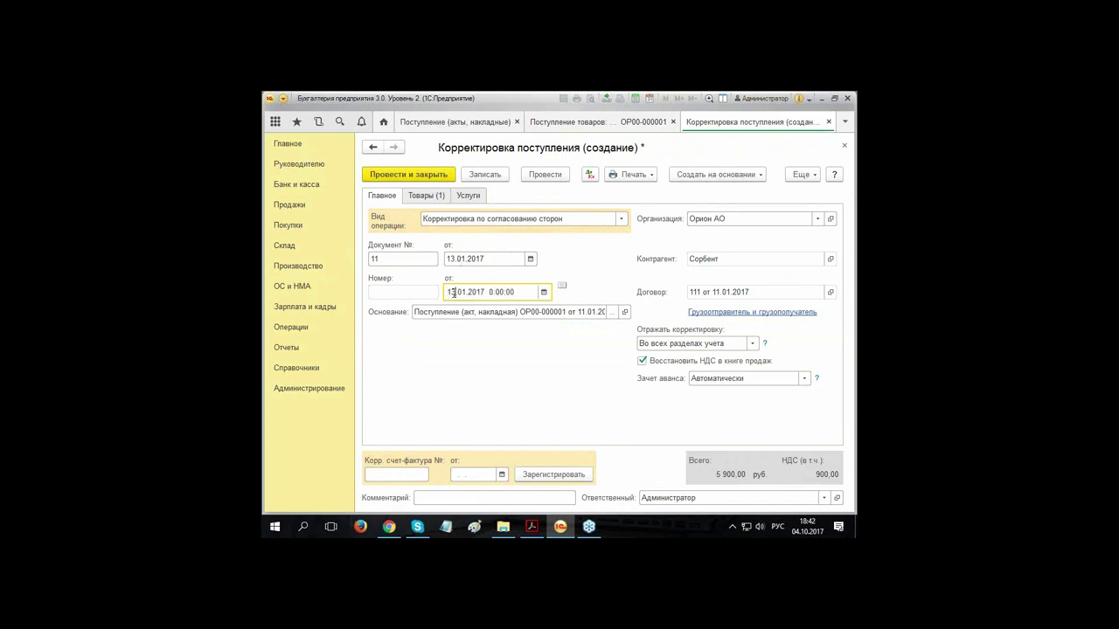
pyautogui.write('4')
pyautogui.press('Tab')
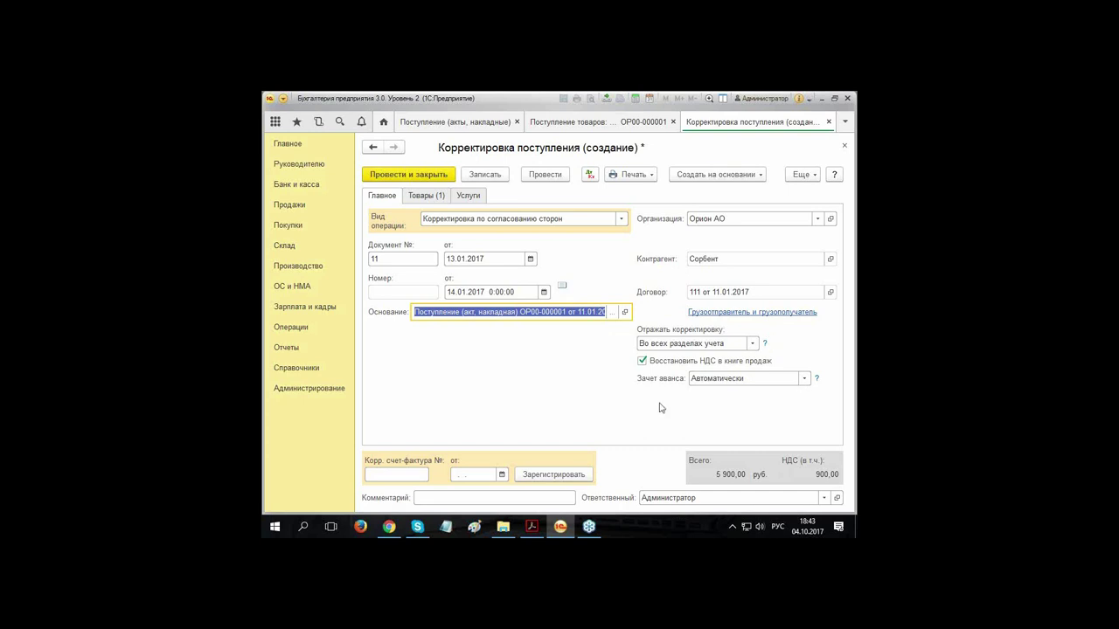
# Step: Reflect the adjustment Во всех разделах учета and refill the document from its basis receipt
pyautogui.click(751, 346)
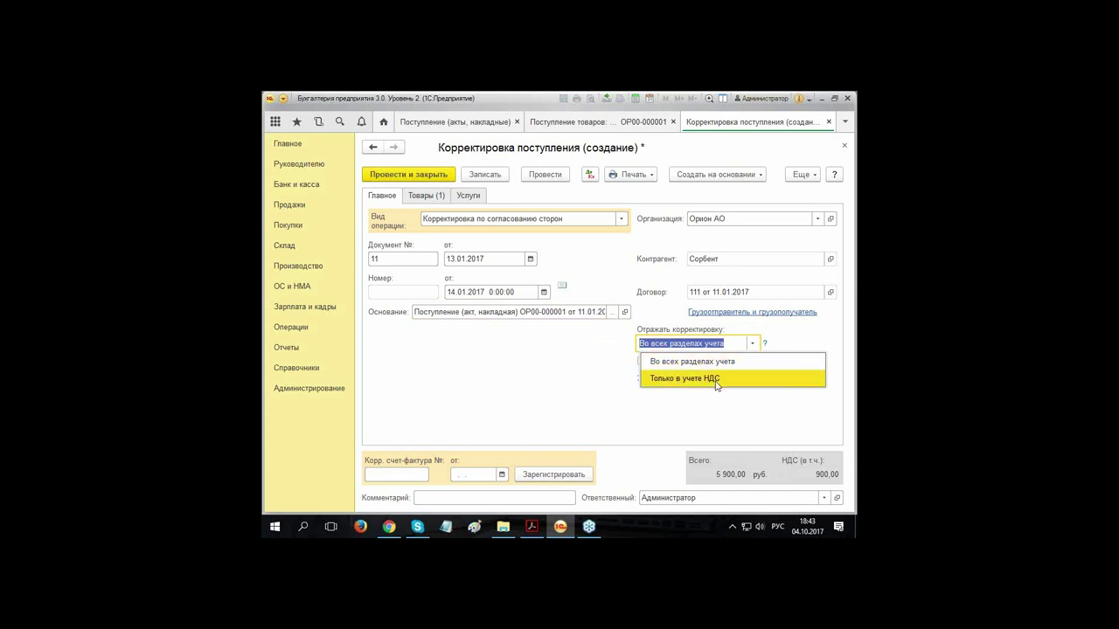
pyautogui.click(741, 361)
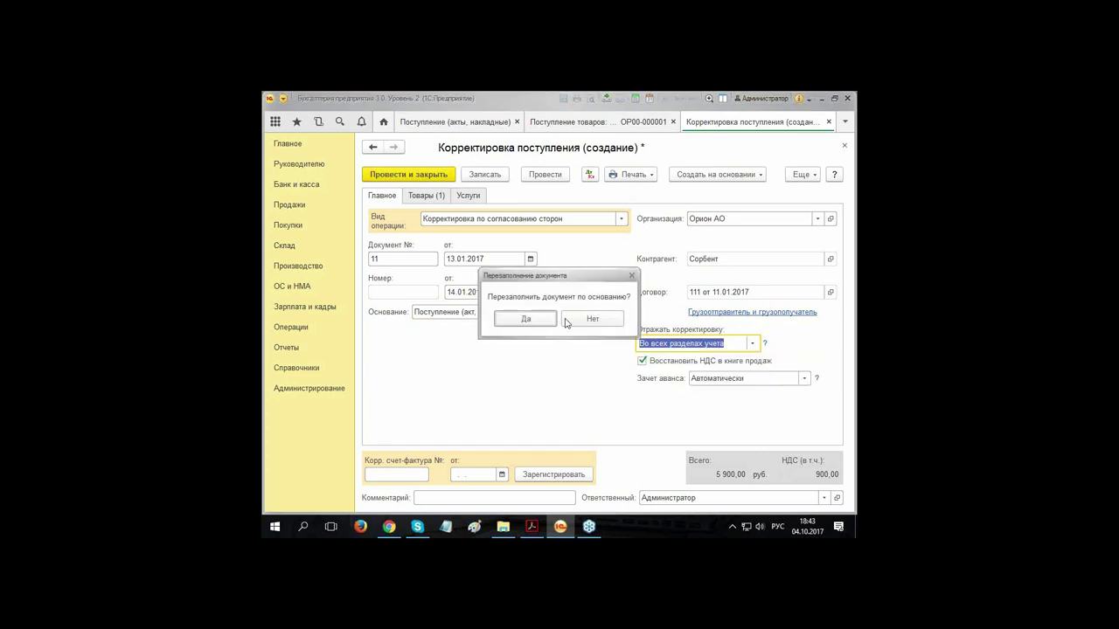
pyautogui.click(570, 321)
pyautogui.click(751, 343)
pyautogui.click(739, 360)
pyautogui.click(575, 320)
pyautogui.click(752, 343)
pyautogui.click(686, 360)
pyautogui.click(511, 317)
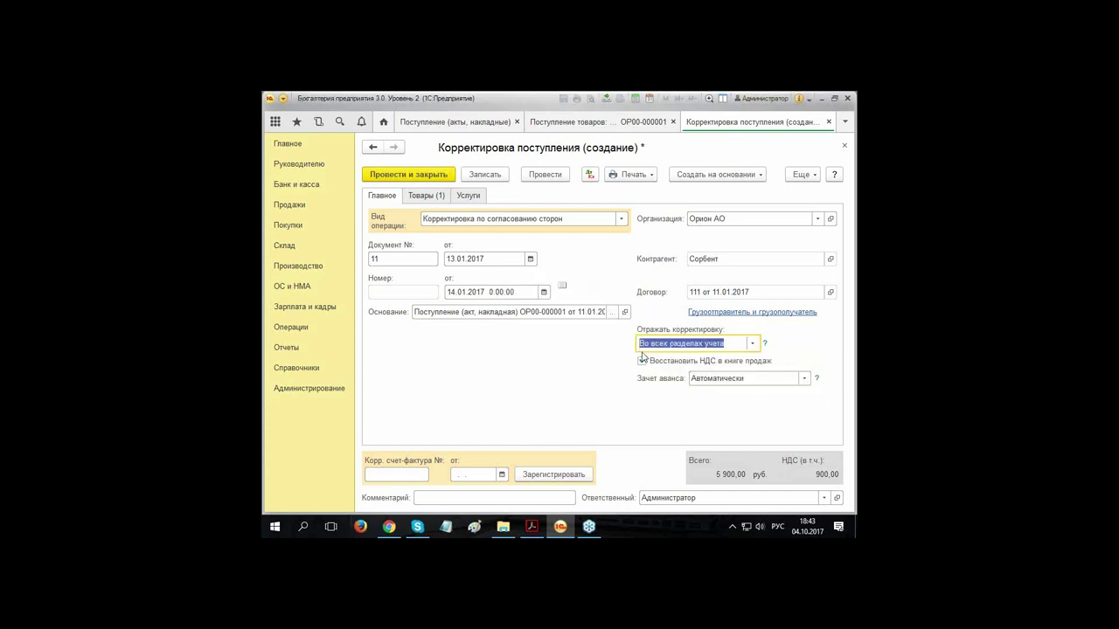
# Step: Postpone entering the internet support credentials and turn off Восстановить НДС в книге продаж
pyautogui.click(643, 360)
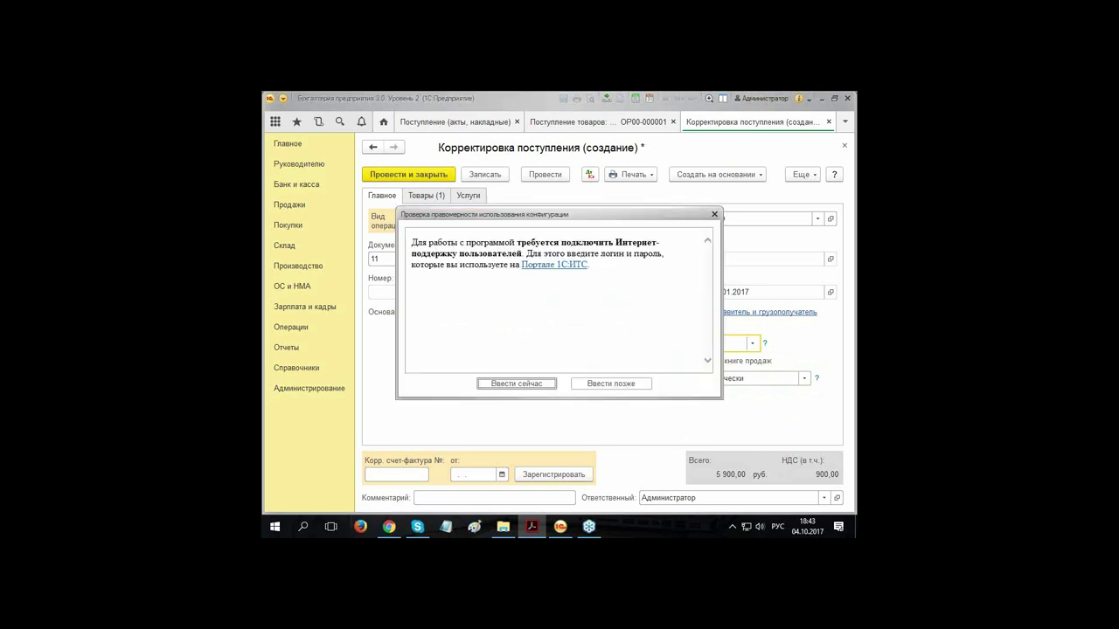
pyautogui.click(609, 383)
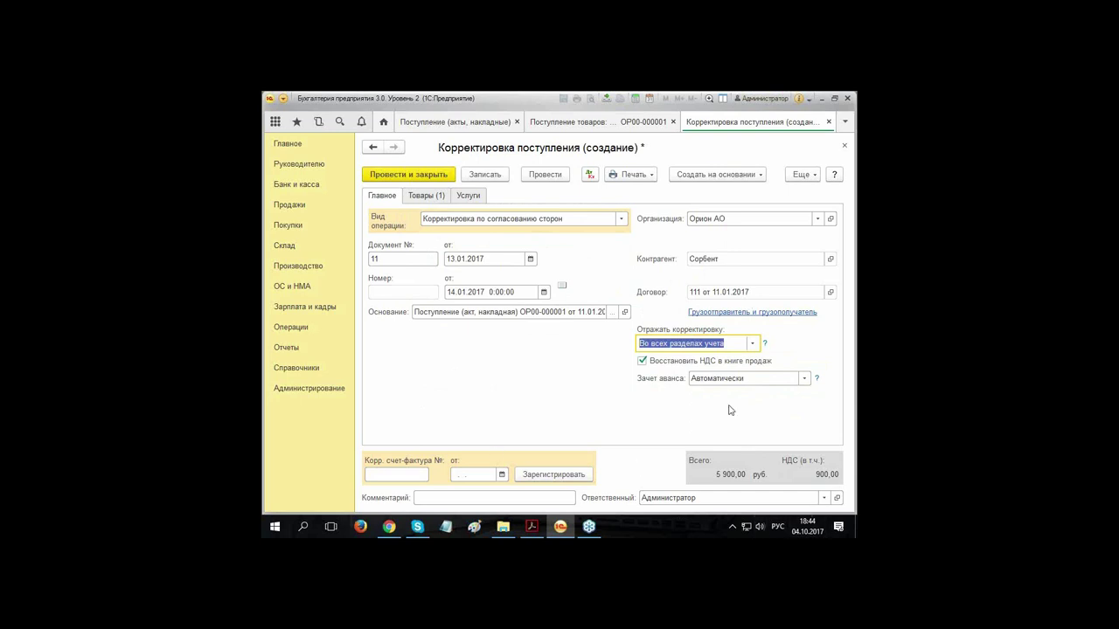
pyautogui.click(642, 361)
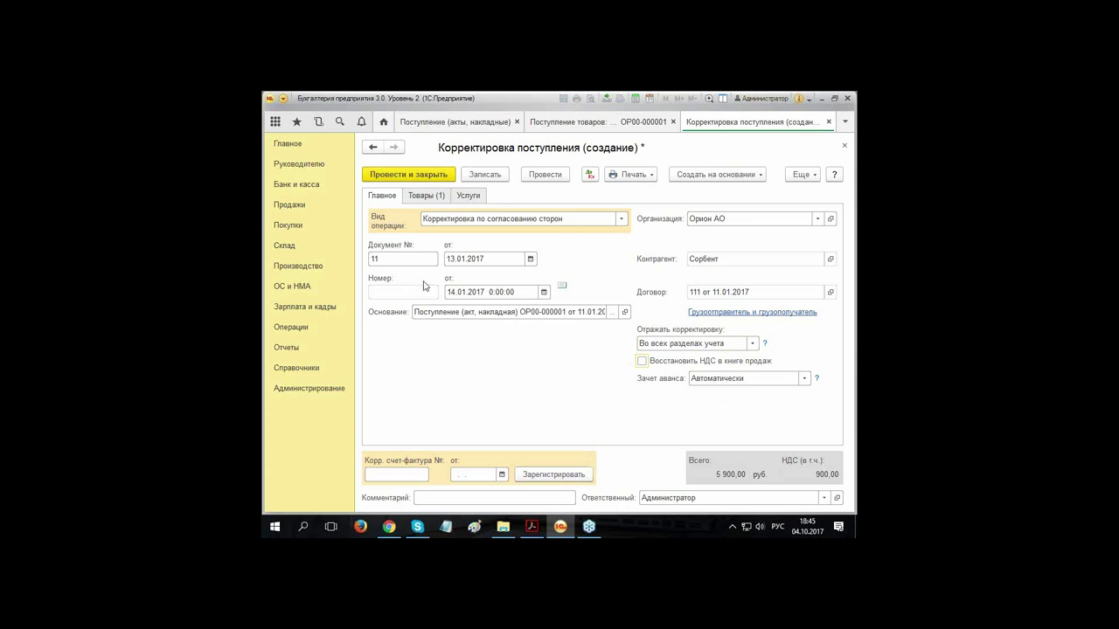
# Step: Set the post-change price of the Стул goods line to 600 and check the line's remaining columns
pyautogui.click(416, 196)
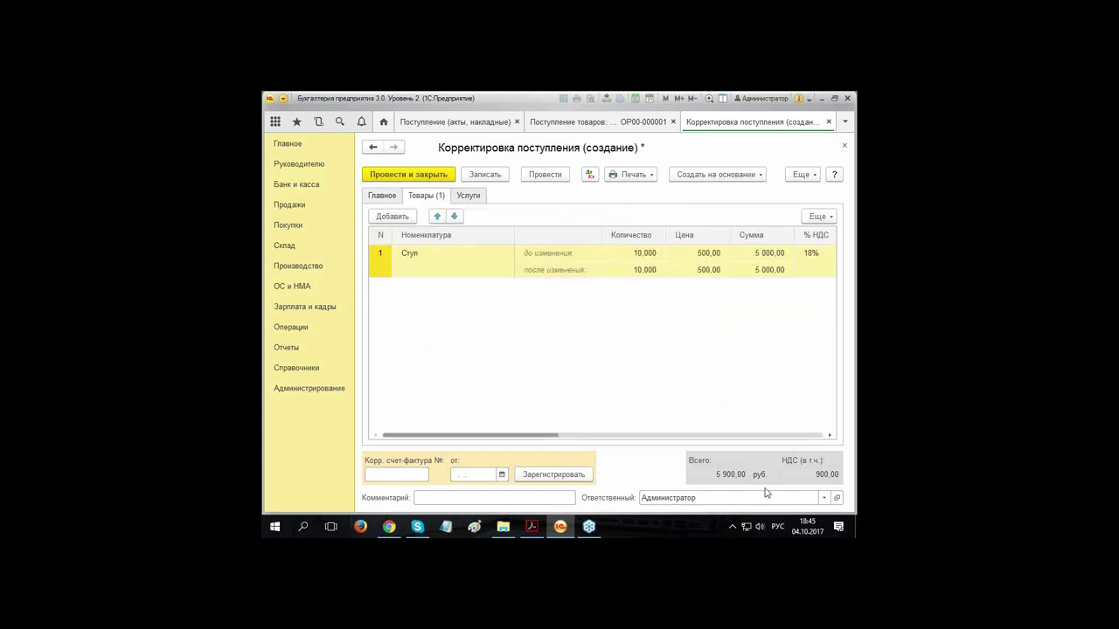
pyautogui.moveTo(459, 435); pyautogui.dragTo(382, 441)
pyautogui.click(651, 270)
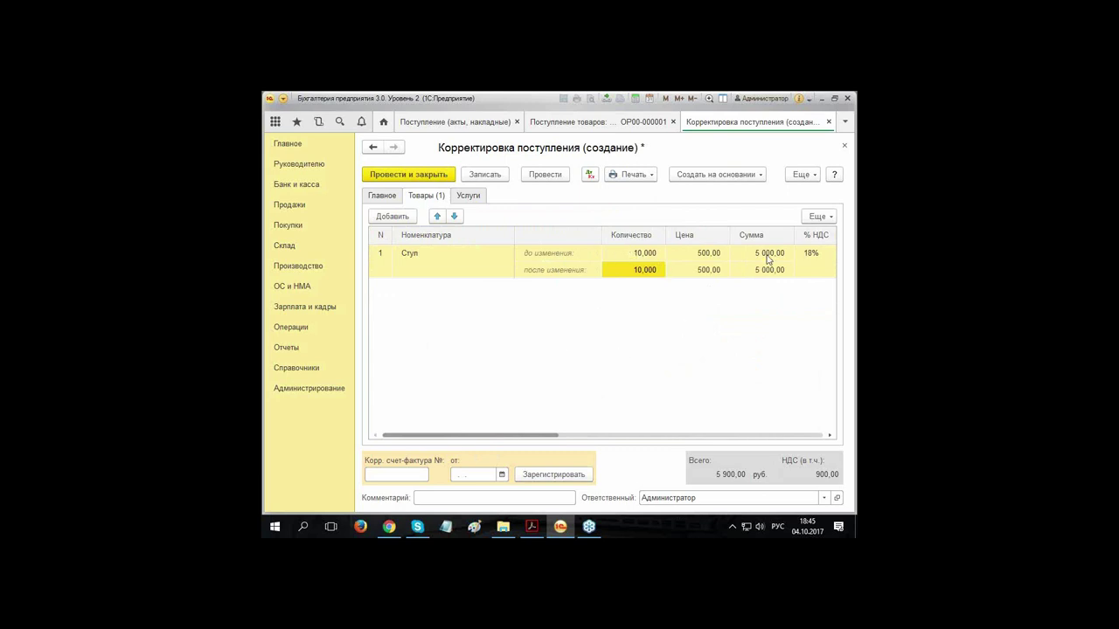
pyautogui.click(709, 268)
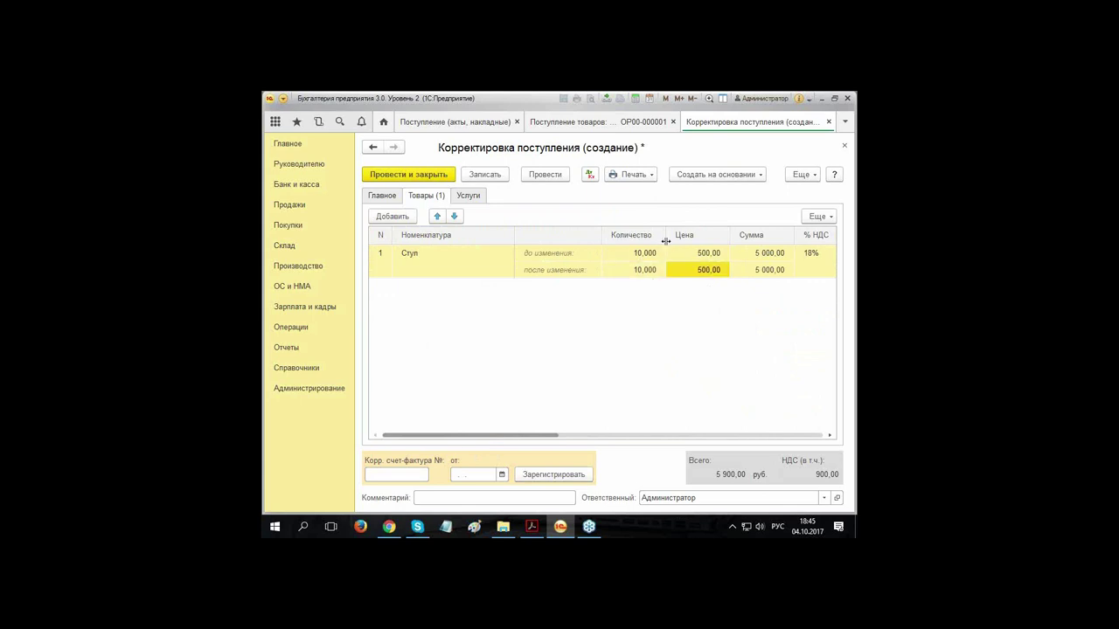
pyautogui.doubleClick(704, 271)
pyautogui.write('600')
pyautogui.press('Return')
pyautogui.moveTo(519, 440); pyautogui.dragTo(444, 451)
# Step: Register the received corrective invoice under number 11 dated 13.01.2017 and return to the adjustment's main details
pyautogui.click(383, 473)
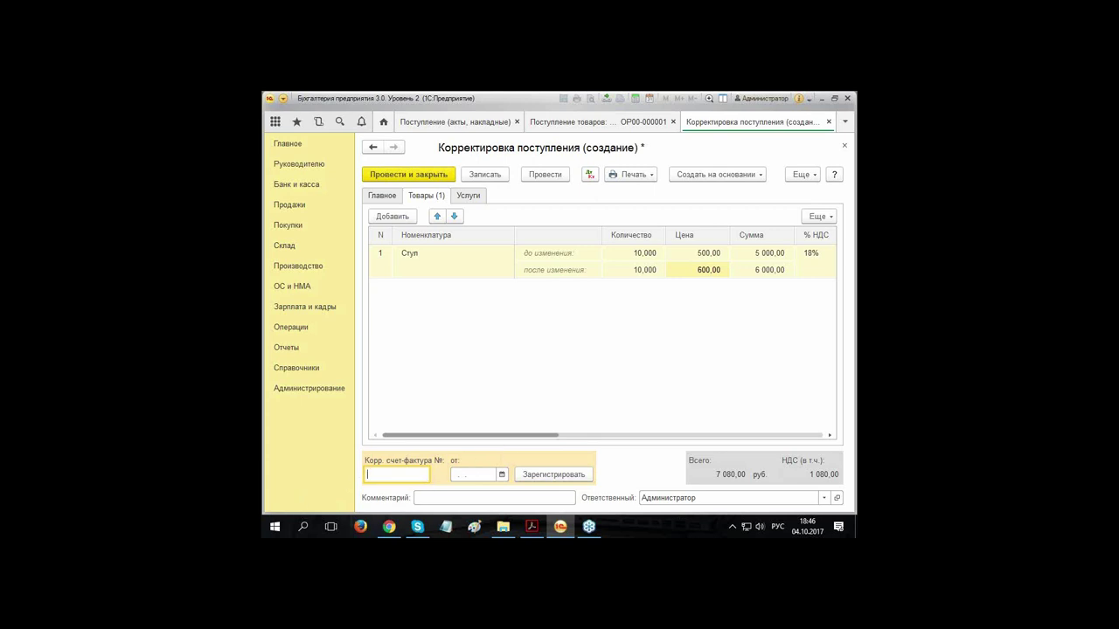
pyautogui.write('11')
pyautogui.press('Tab')
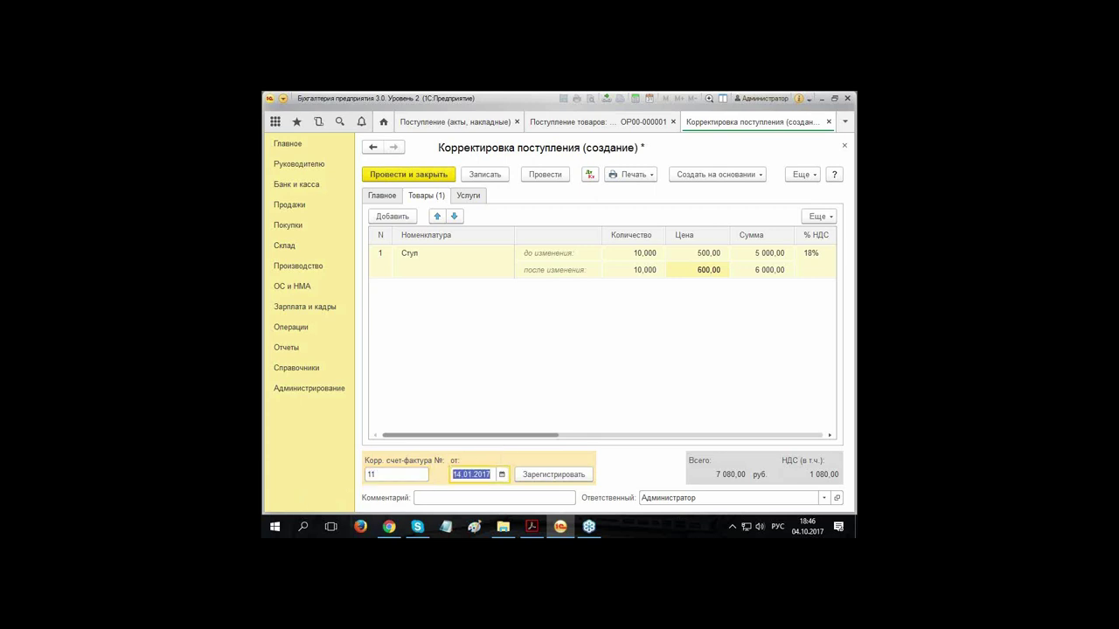
pyautogui.write('13012017')
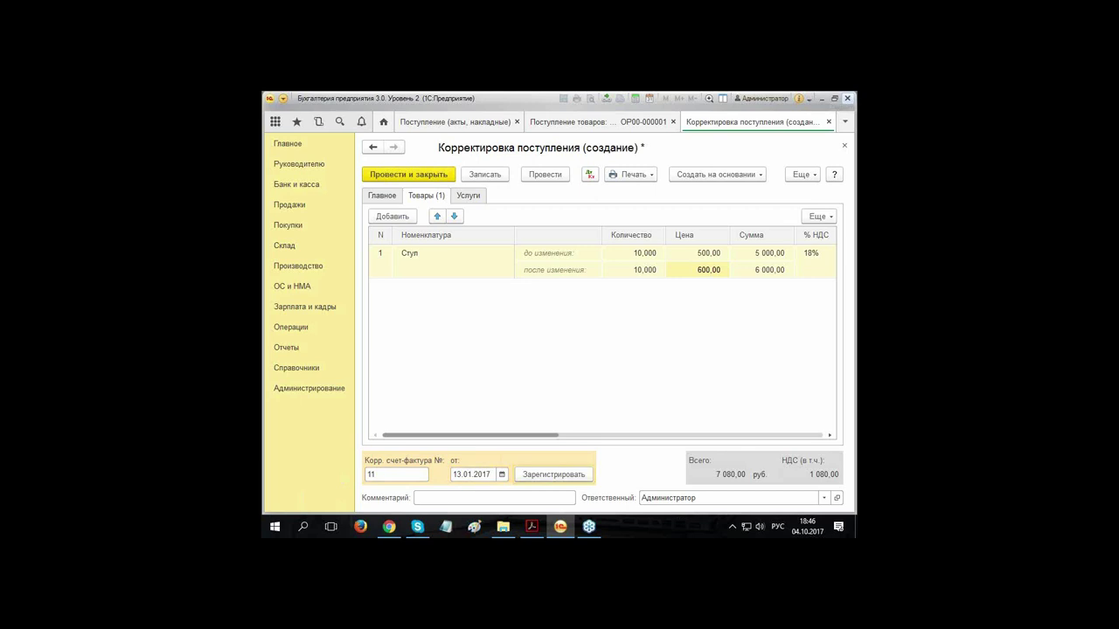
pyautogui.click(546, 476)
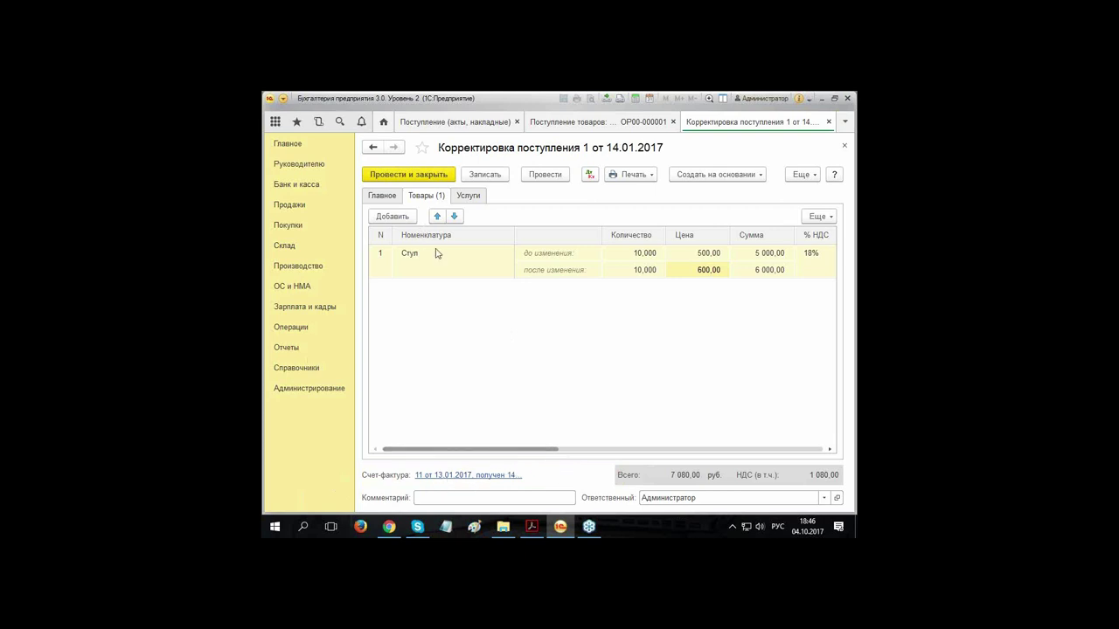
pyautogui.click(378, 196)
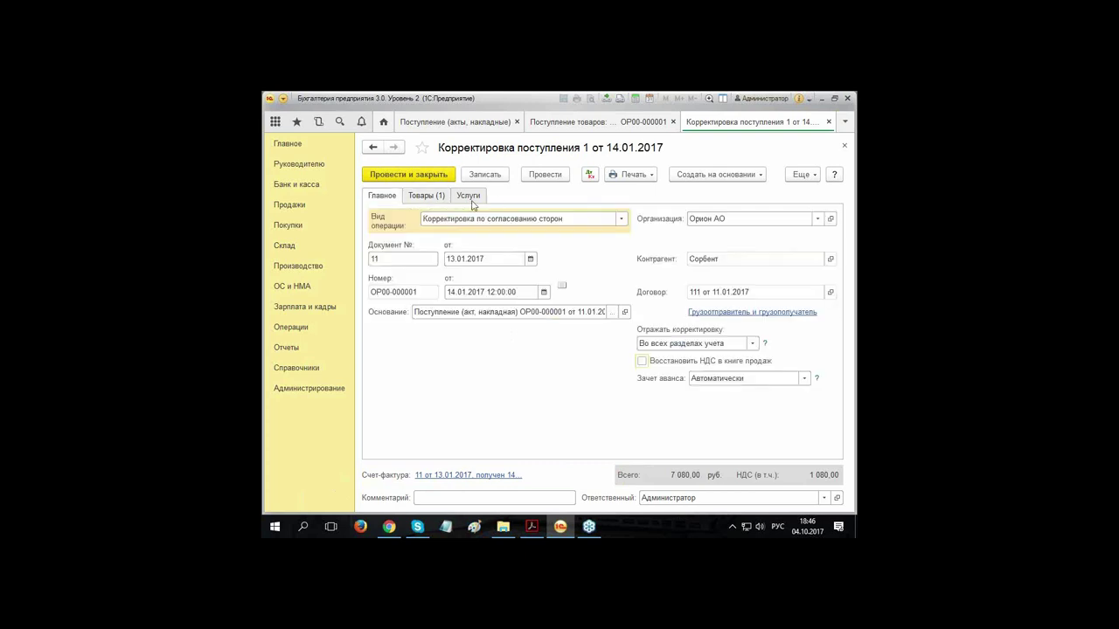
pyautogui.click(438, 124)
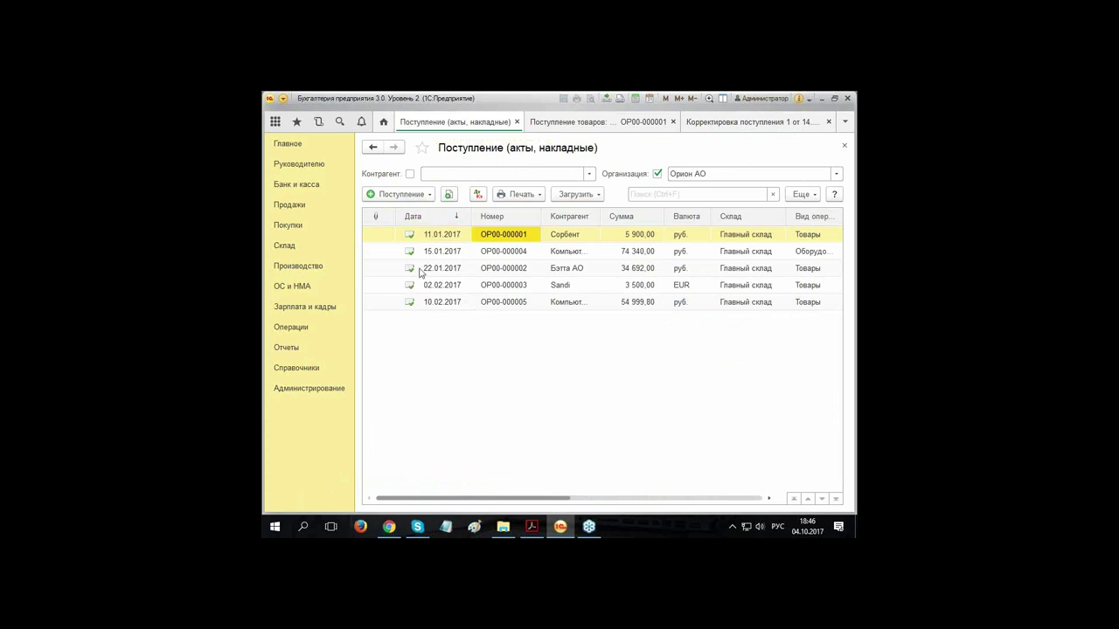
pyautogui.click(387, 194)
pyautogui.click(423, 214)
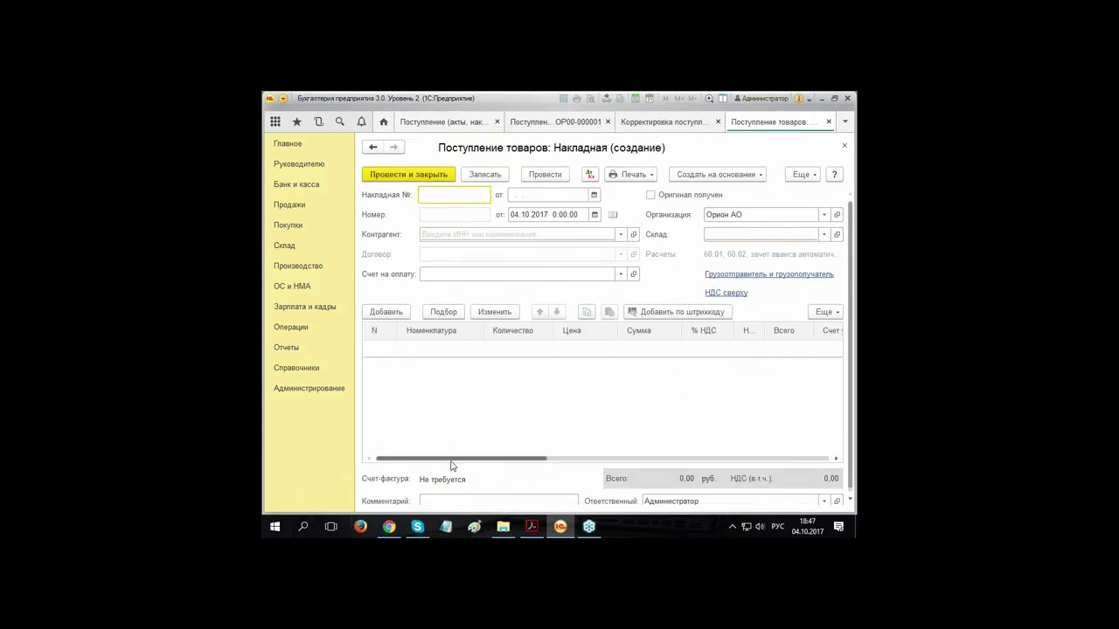
pyautogui.click(845, 147)
pyautogui.click(749, 123)
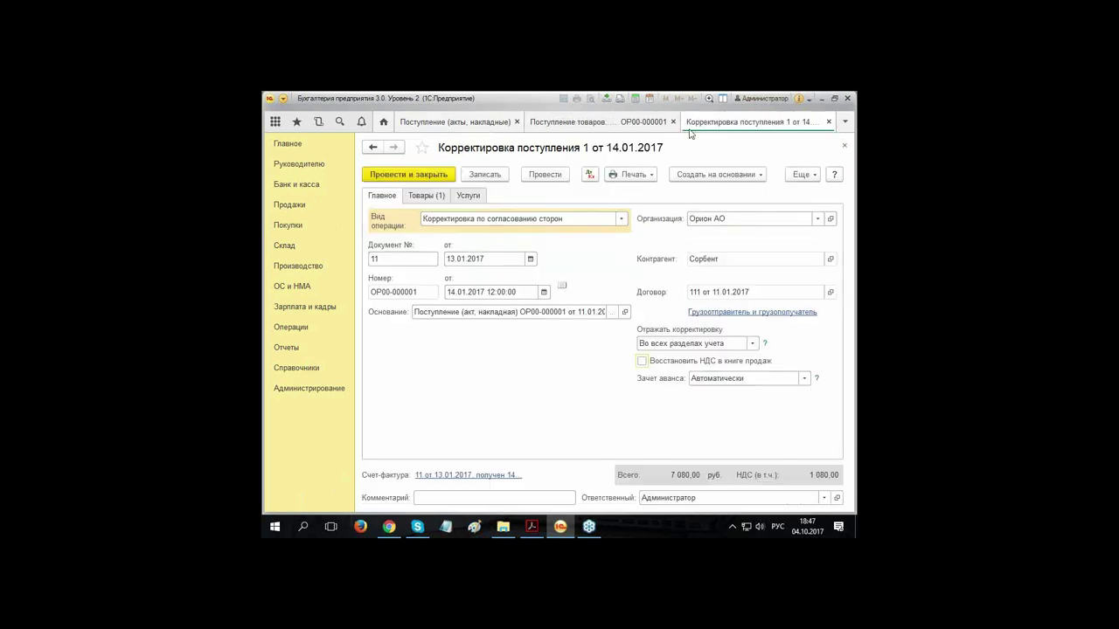
# Step: Review the receipt adjustment's accounting entries for input VAT and the Стул cost, and close the document movements
pyautogui.click(589, 173)
pyautogui.click(528, 319)
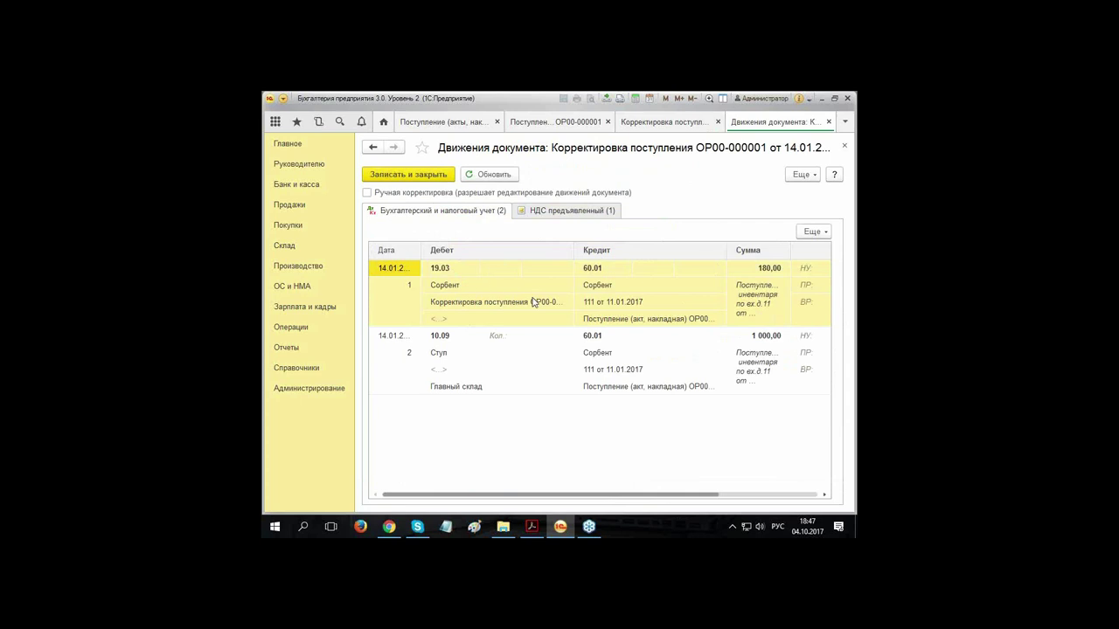
pyautogui.click(605, 270)
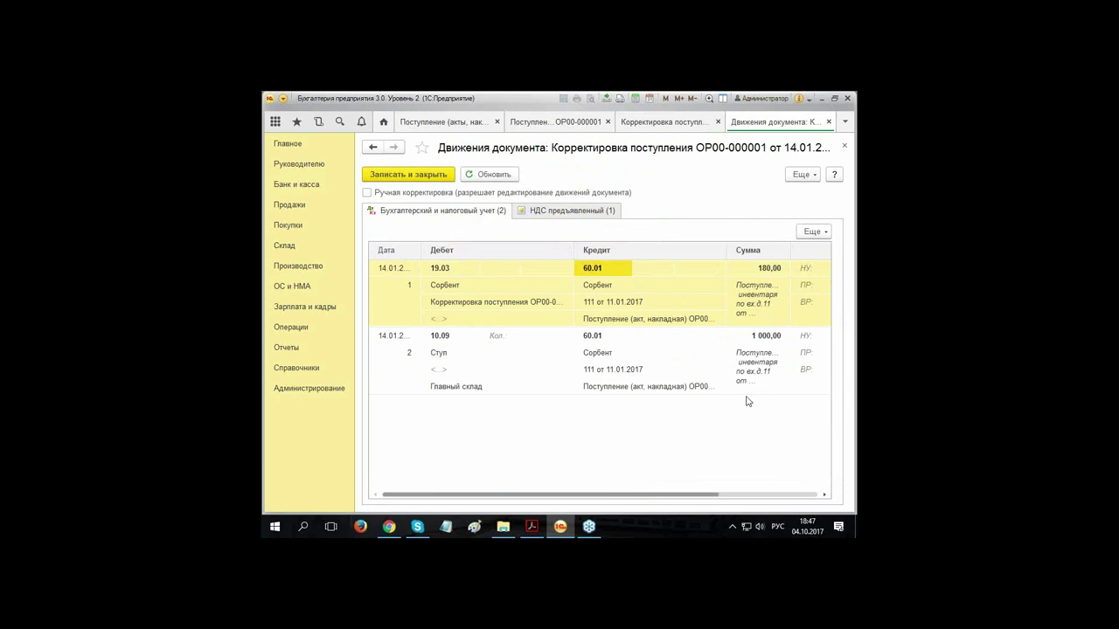
pyautogui.click(757, 358)
pyautogui.click(442, 338)
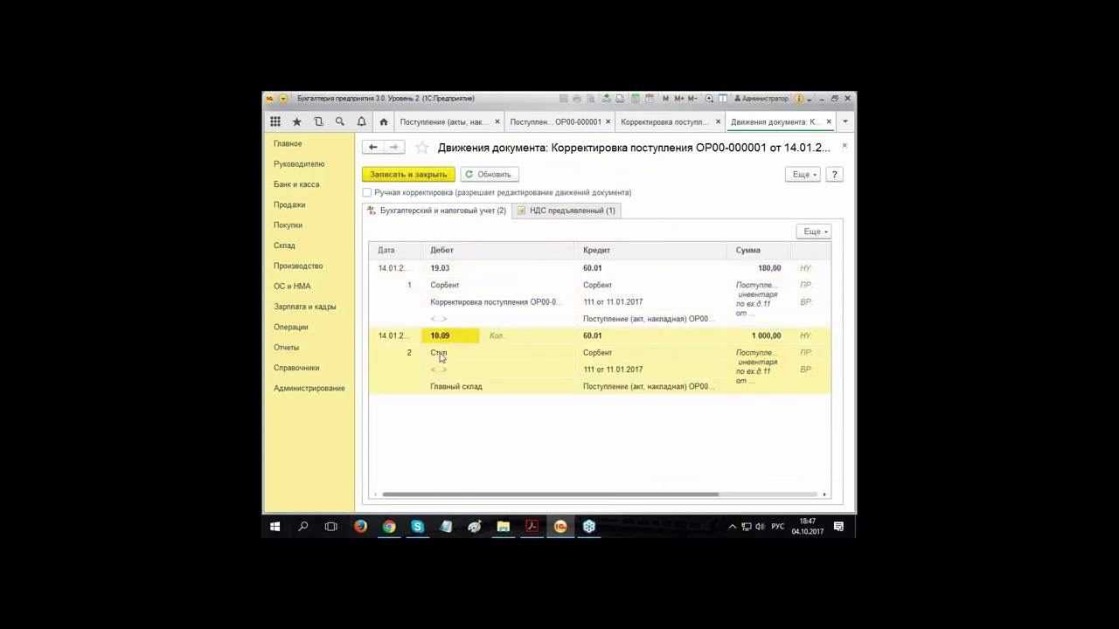
pyautogui.press('Down')
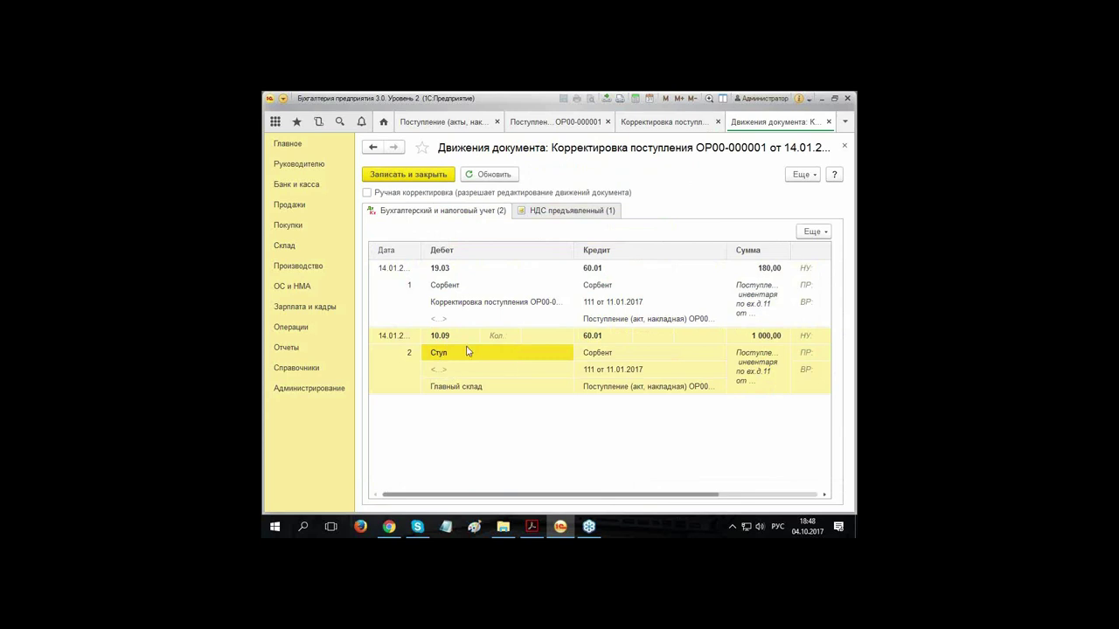
pyautogui.click(758, 343)
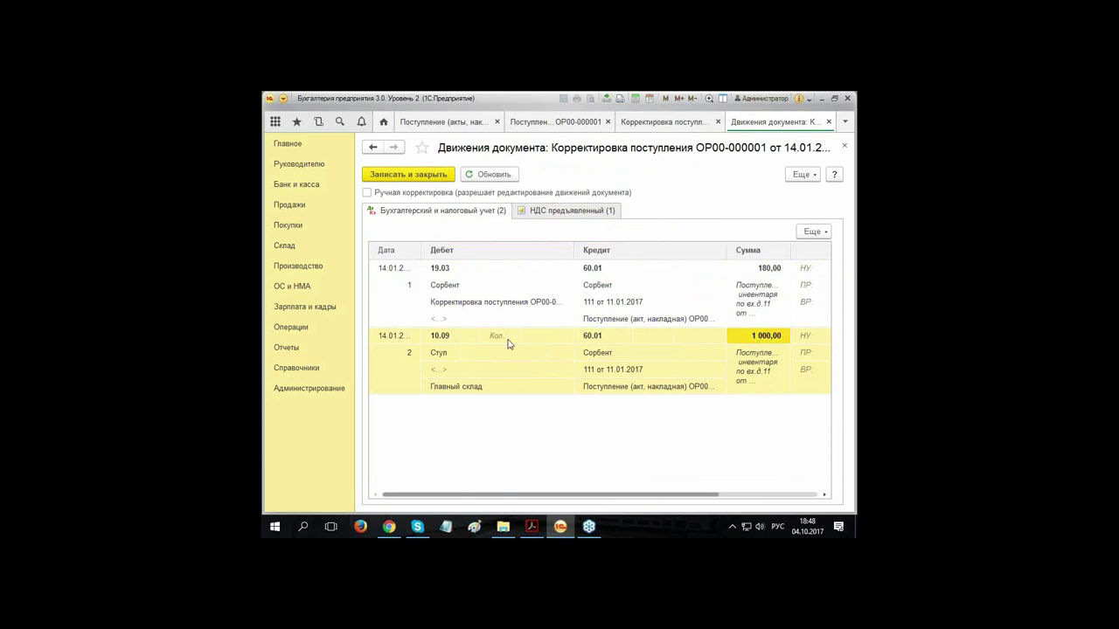
pyautogui.click(844, 146)
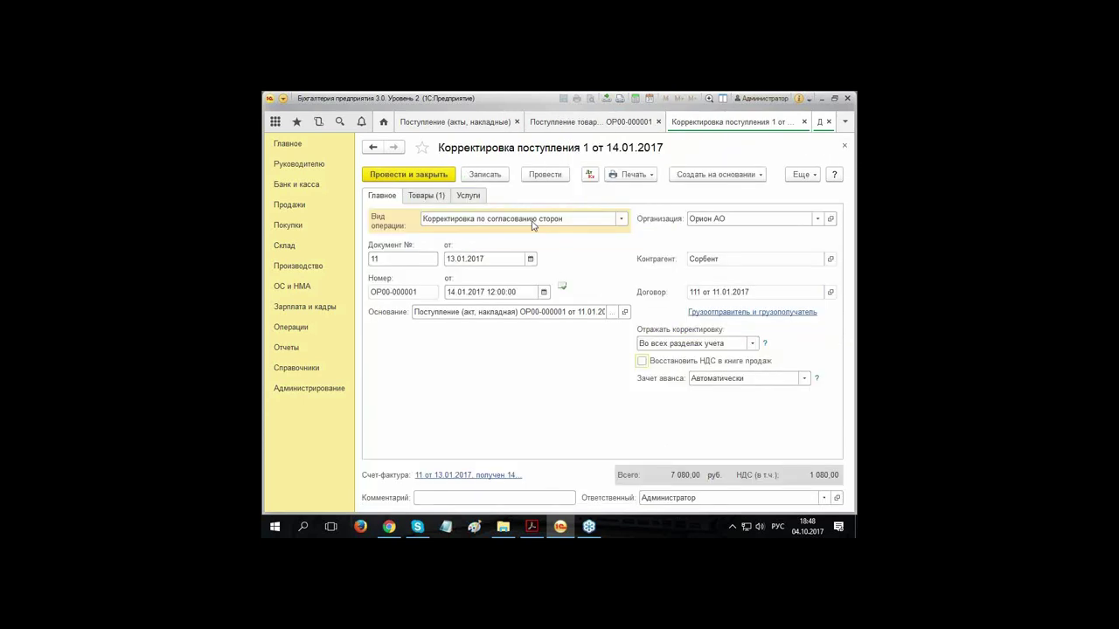
# Step: Check the Стул line's VAT, total and account columns against the amounts in the adjustment's accounting entries
pyautogui.click(426, 196)
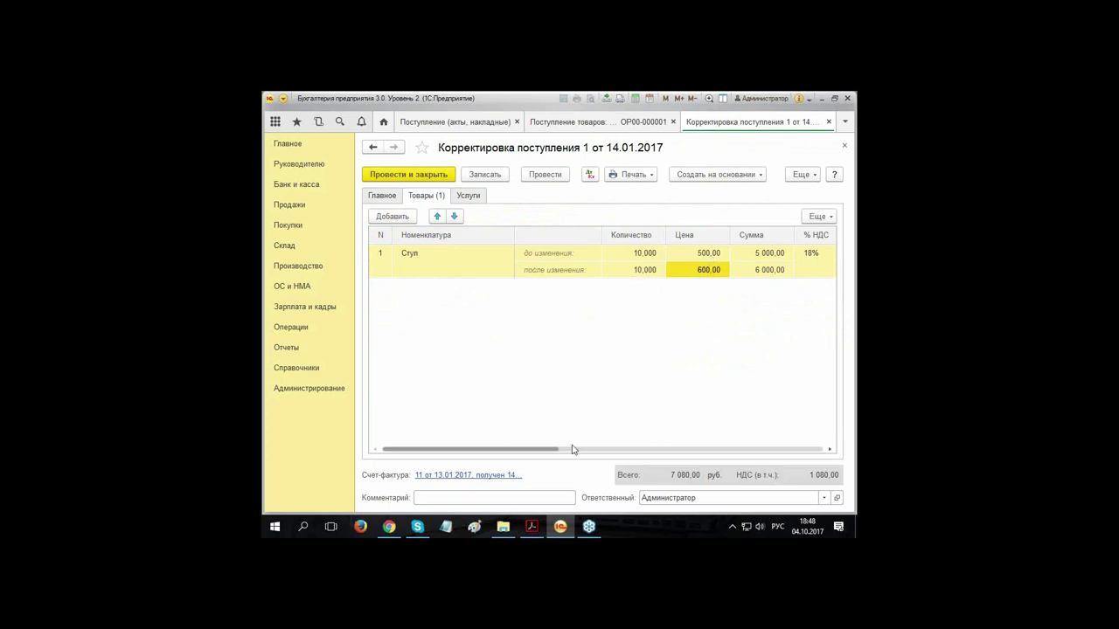
pyautogui.moveTo(504, 455); pyautogui.dragTo(651, 454)
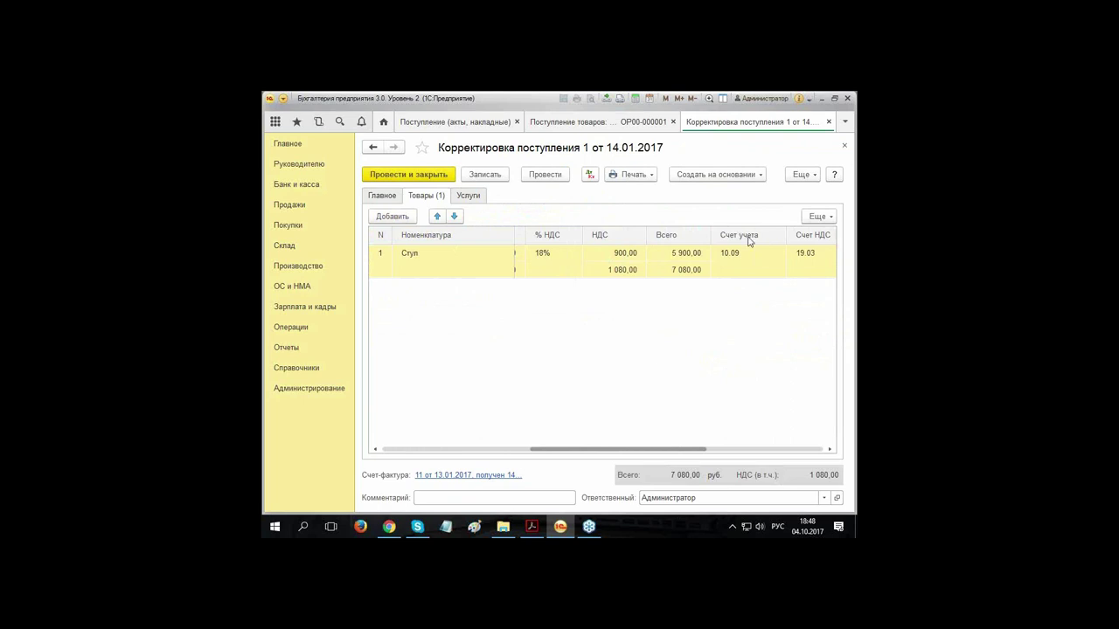
pyautogui.click(589, 173)
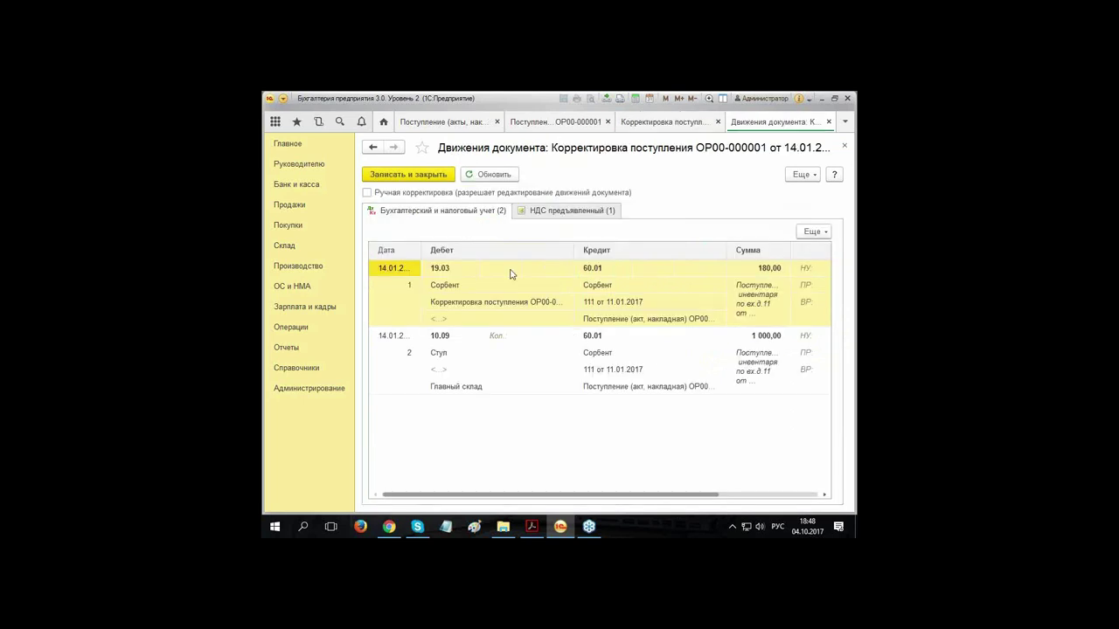
pyautogui.click(769, 276)
pyautogui.click(758, 346)
pyautogui.click(757, 297)
pyautogui.click(763, 339)
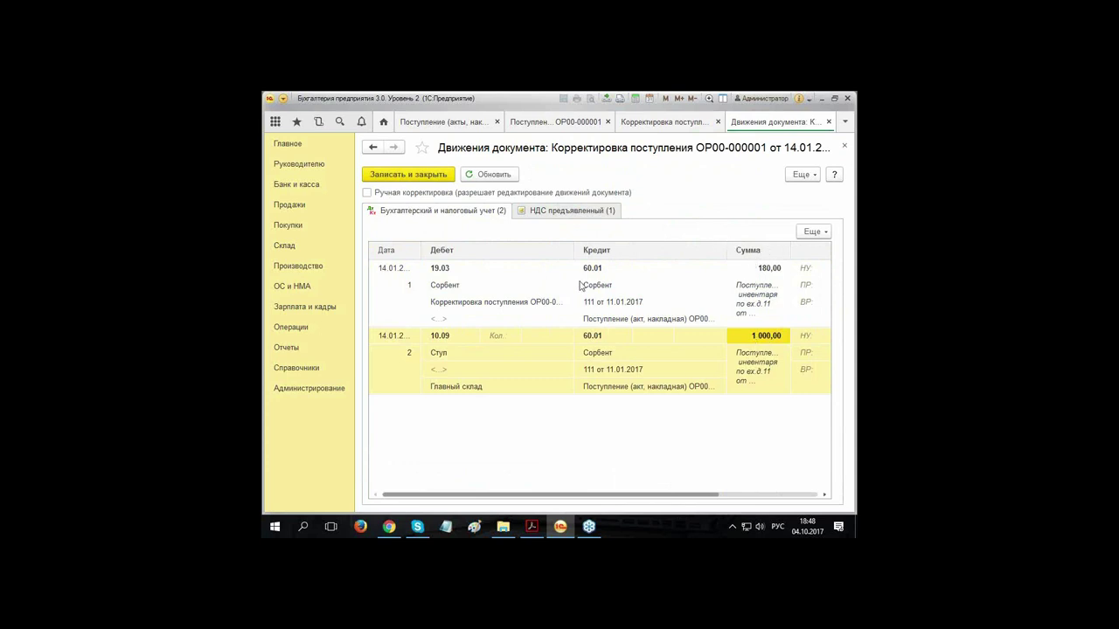
# Step: Examine all columns of the adjustment's НДС предъявленный register record and close the document movements
pyautogui.click(550, 210)
pyautogui.moveTo(498, 504); pyautogui.dragTo(801, 481)
pyautogui.moveTo(757, 249); pyautogui.dragTo(669, 251)
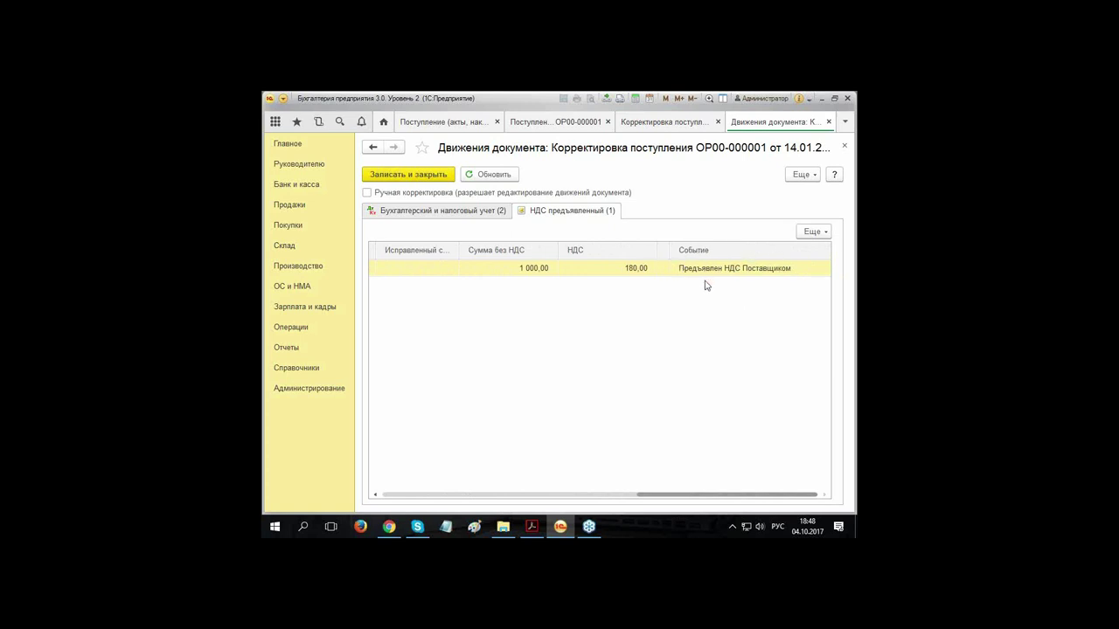
pyautogui.moveTo(706, 496); pyautogui.dragTo(375, 504)
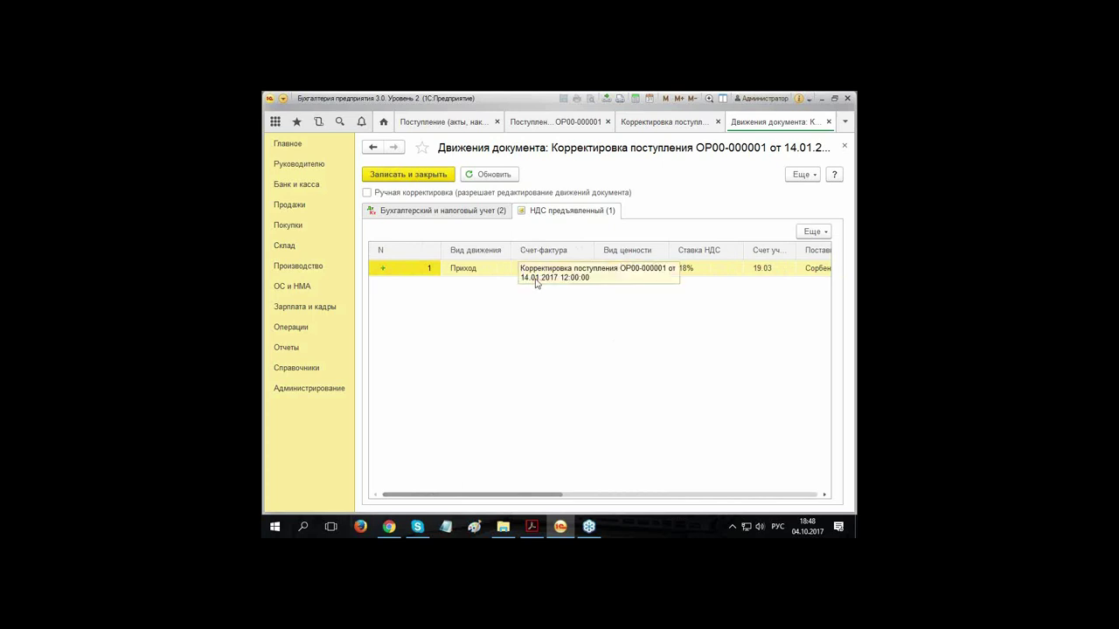
pyautogui.click(845, 147)
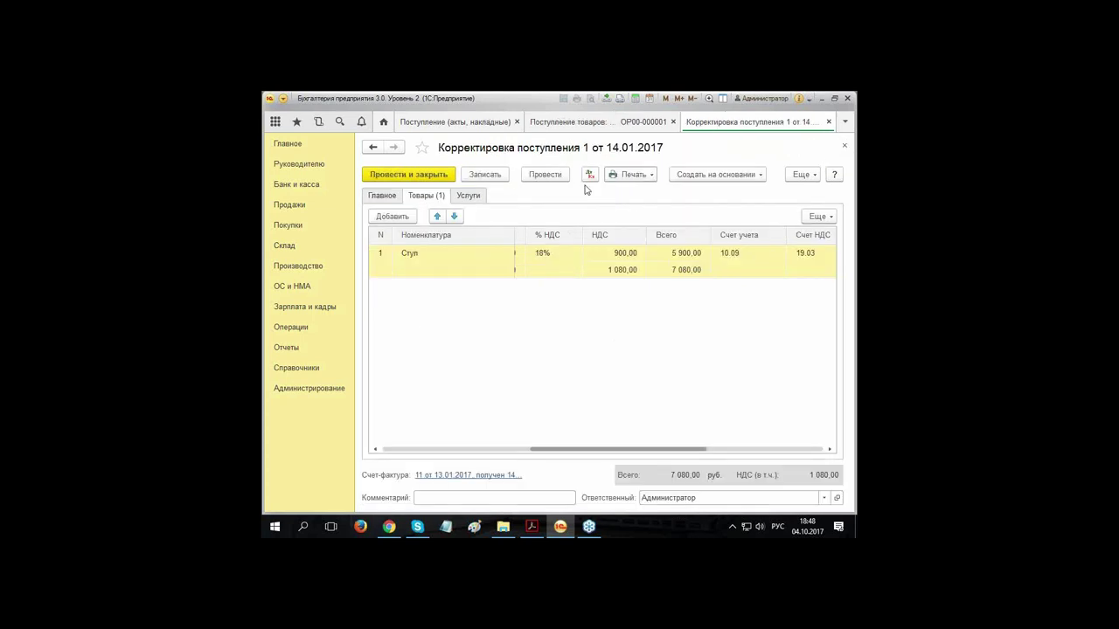
# Step: Open the registered corrective invoice and review its record in the Журнал учета счетов-фактур
pyautogui.click(445, 474)
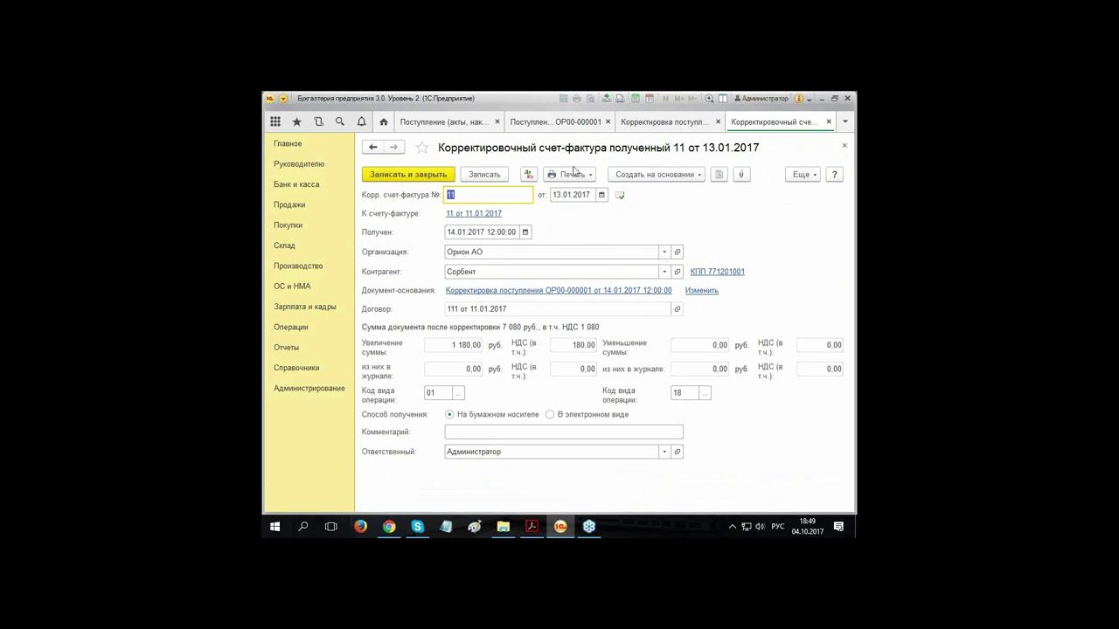
pyautogui.click(529, 175)
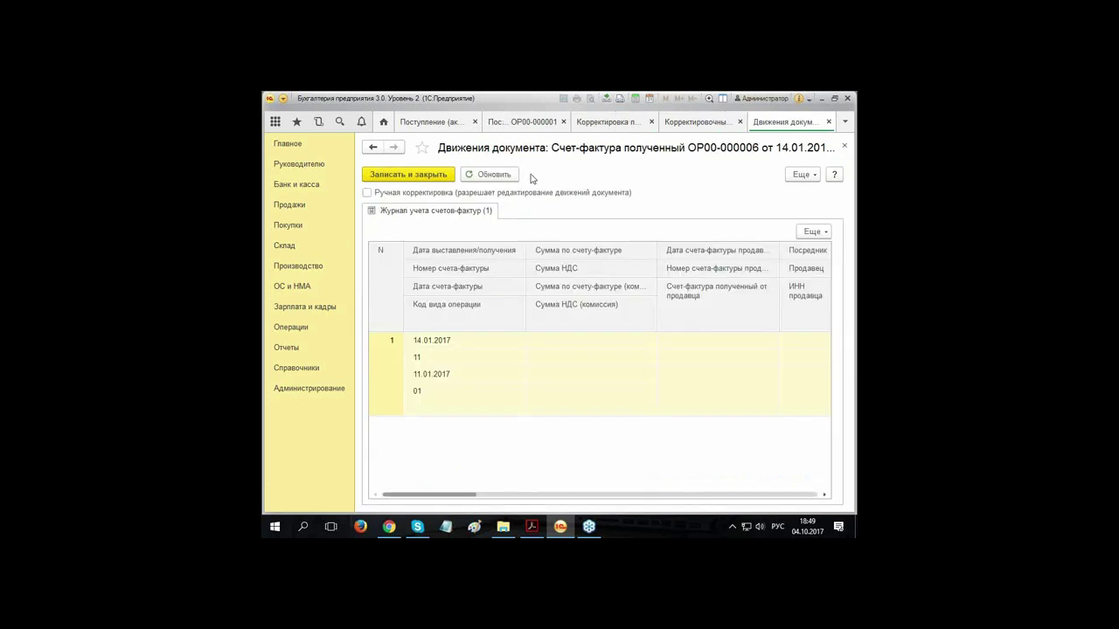
pyautogui.moveTo(437, 494); pyautogui.dragTo(452, 455)
pyautogui.click(844, 146)
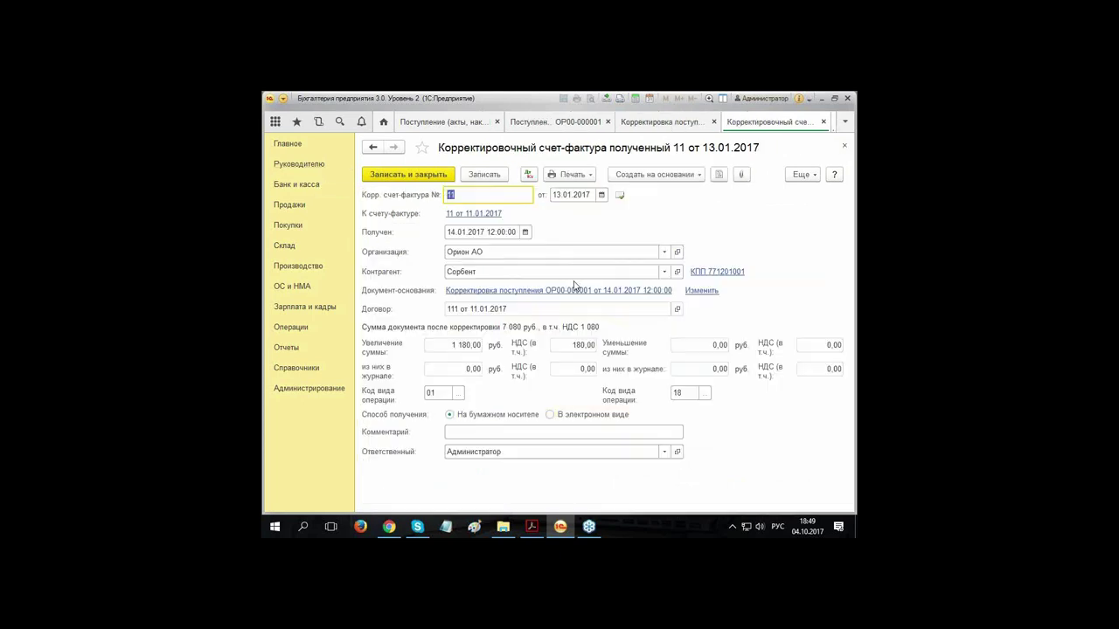
# Step: Generate the Счет-фактура за поставщика print form, examine its price, cost and tax columns, and close the form and the invoice
pyautogui.click(566, 175)
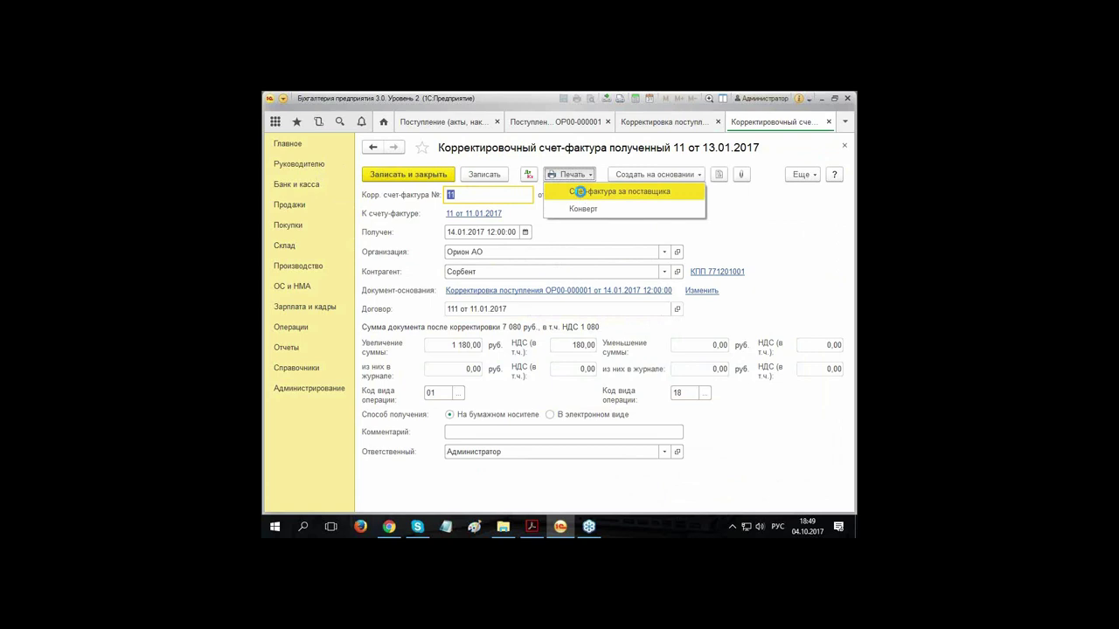
pyautogui.click(579, 191)
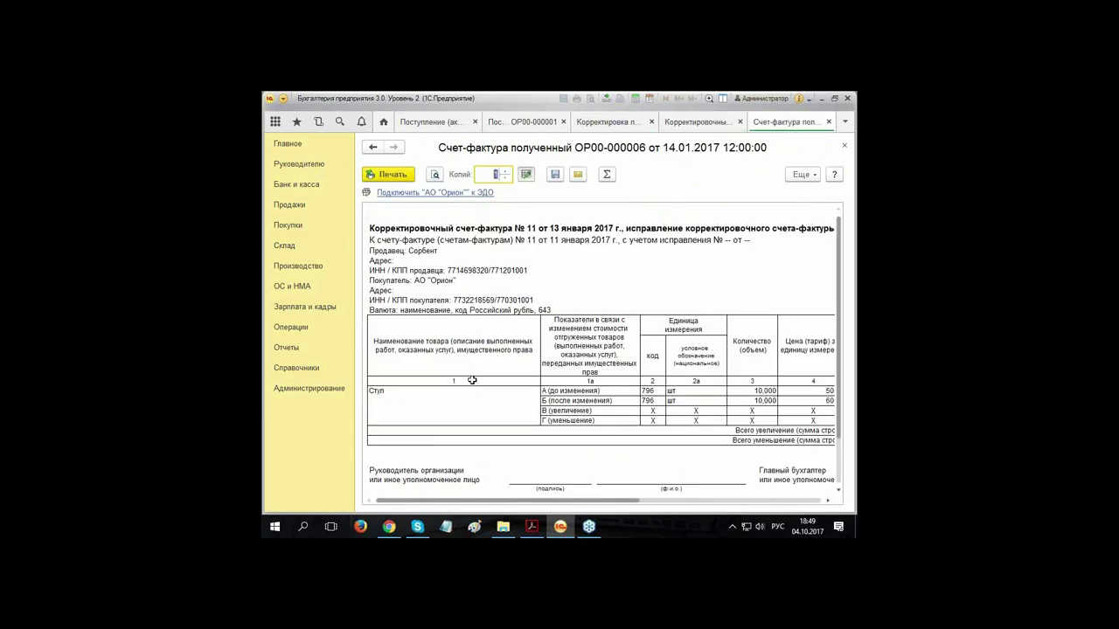
pyautogui.moveTo(517, 501); pyautogui.dragTo(442, 476)
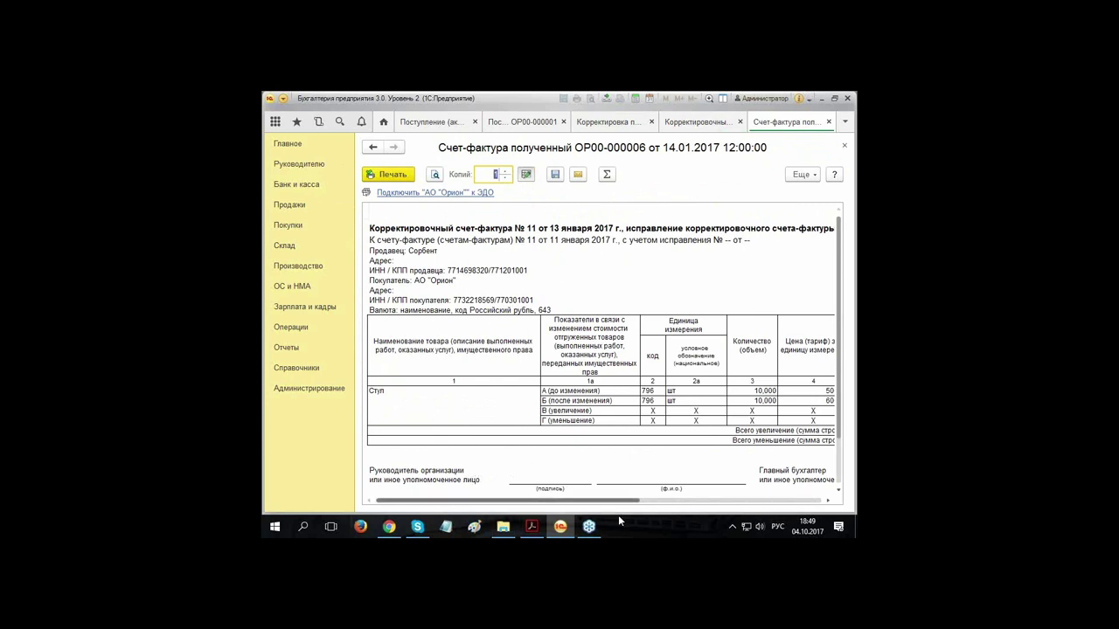
pyautogui.moveTo(602, 505); pyautogui.dragTo(715, 501)
pyautogui.click(626, 400)
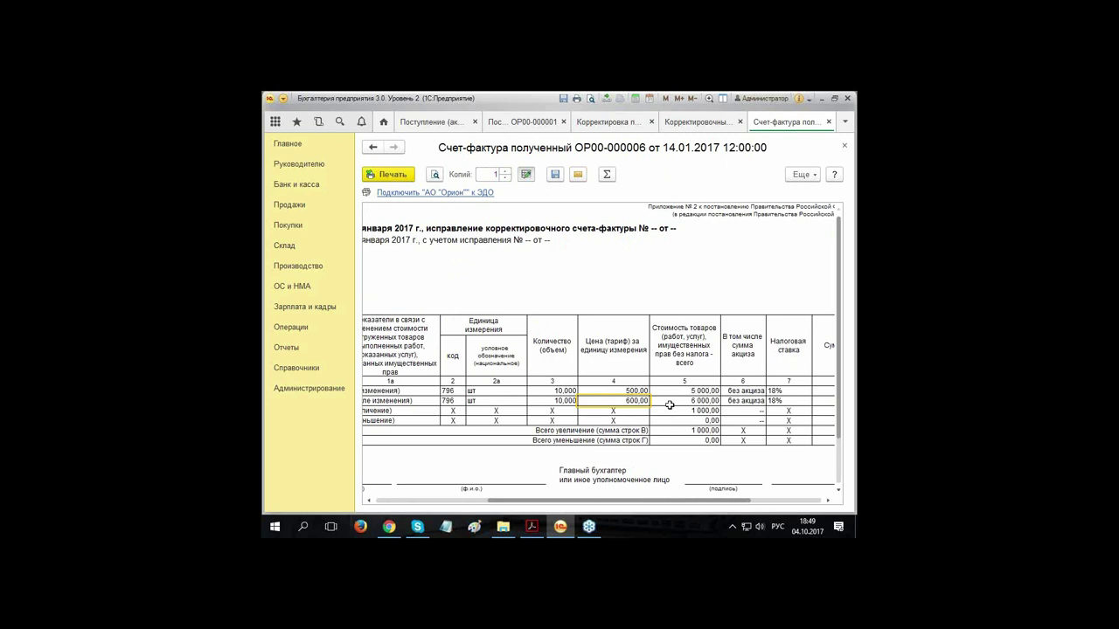
pyautogui.click(671, 399)
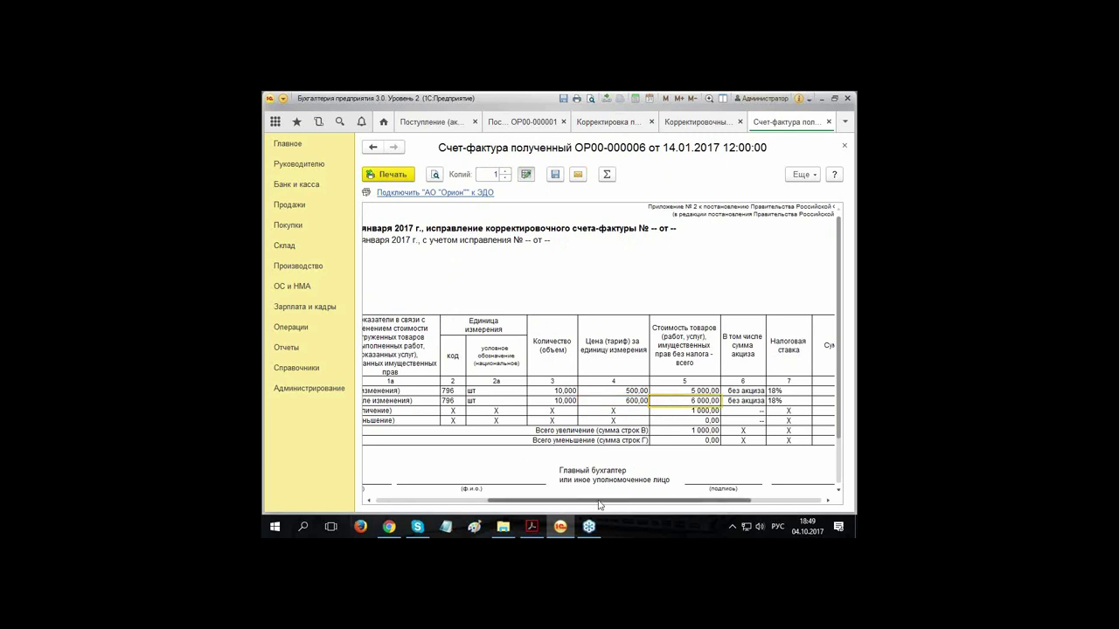
pyautogui.moveTo(604, 506); pyautogui.dragTo(688, 504)
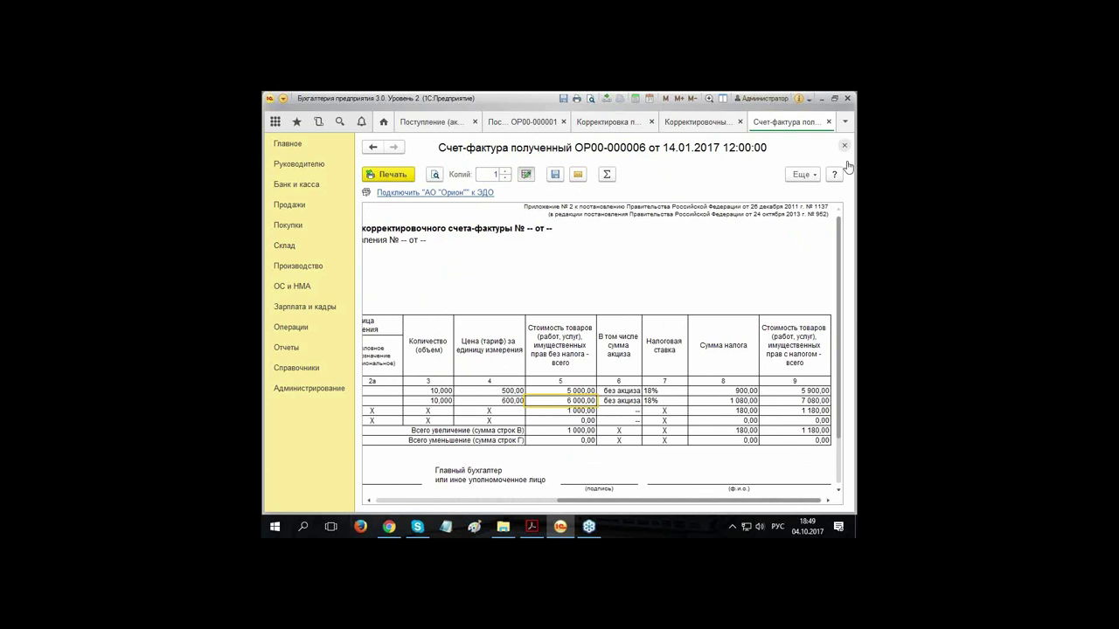
pyautogui.click(844, 146)
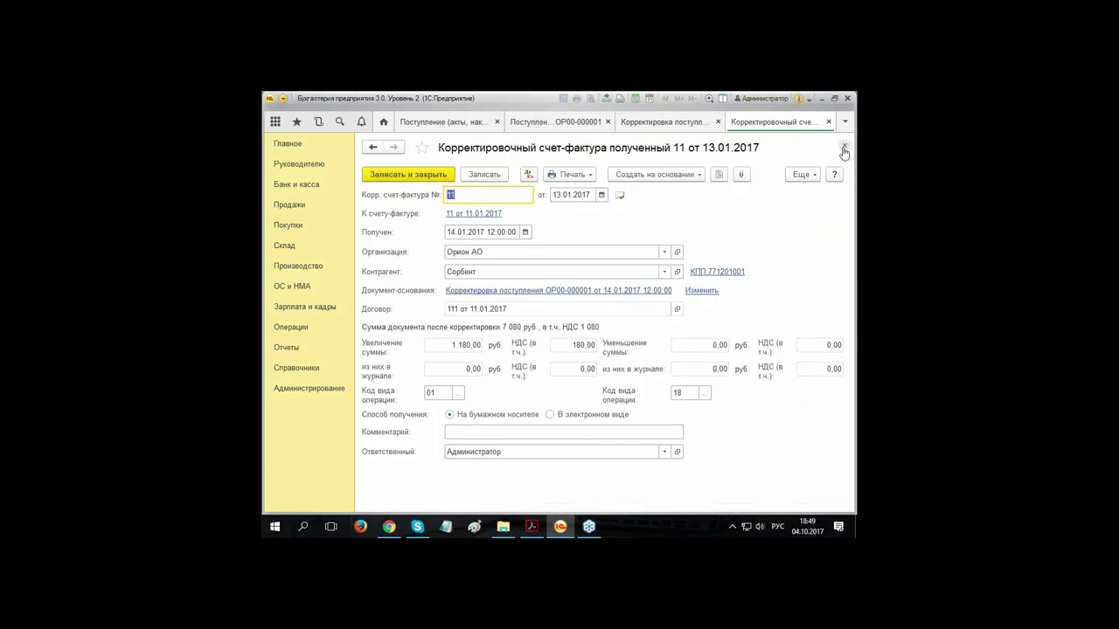
pyautogui.click(844, 146)
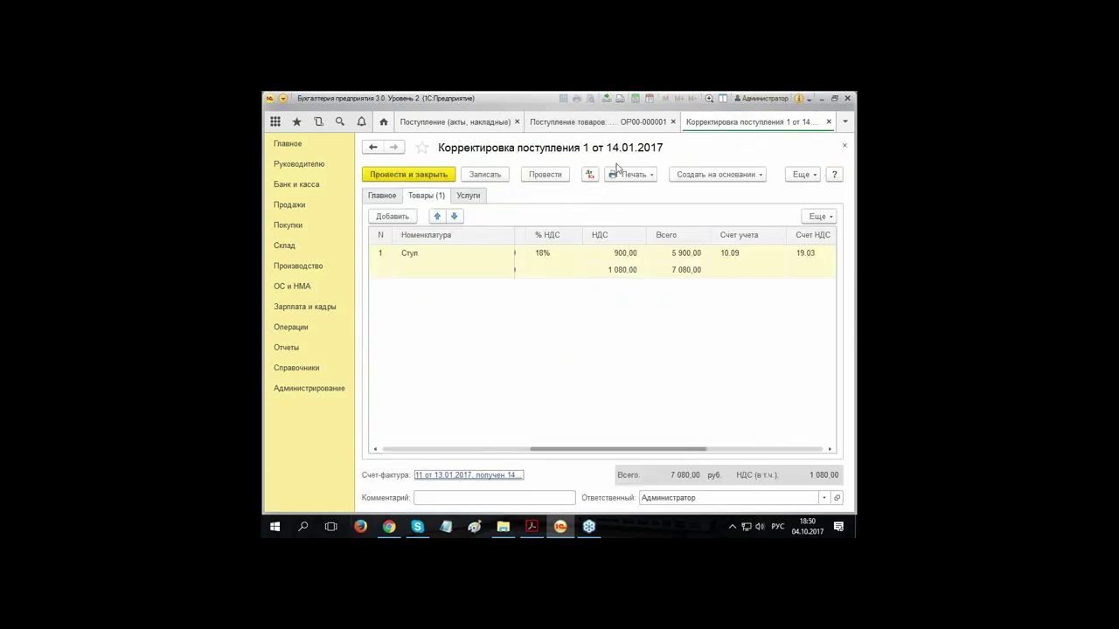
# Step: Generate the adjustment's Соглашение об изменении стоимости print form, examine its price and VAT columns and signature blocks, and close it
pyautogui.moveTo(657, 450); pyautogui.dragTo(368, 440)
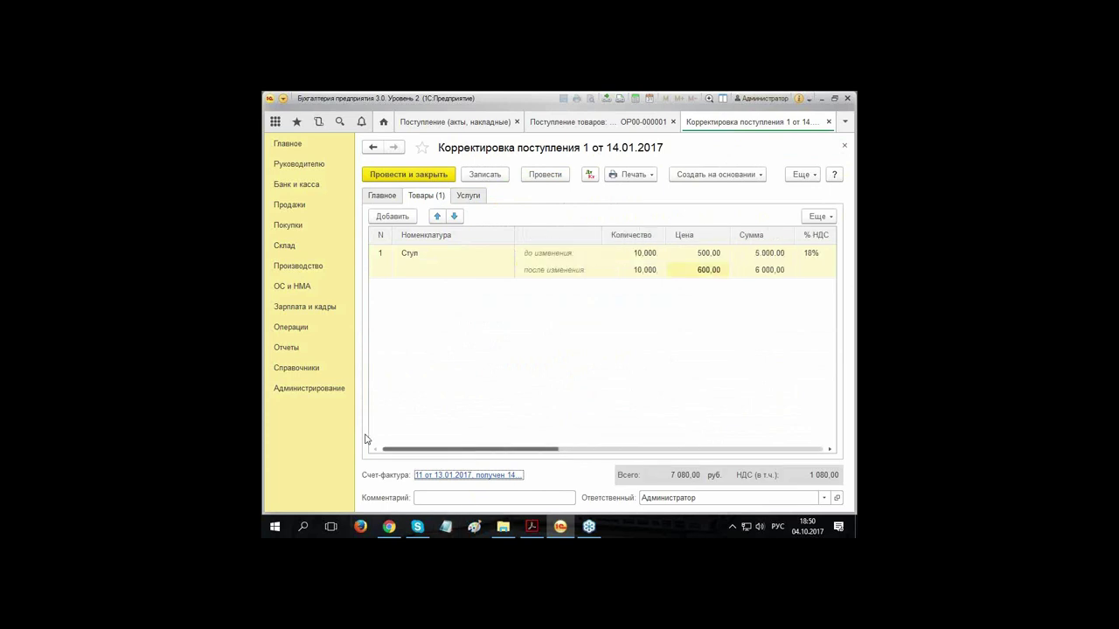
pyautogui.click(381, 195)
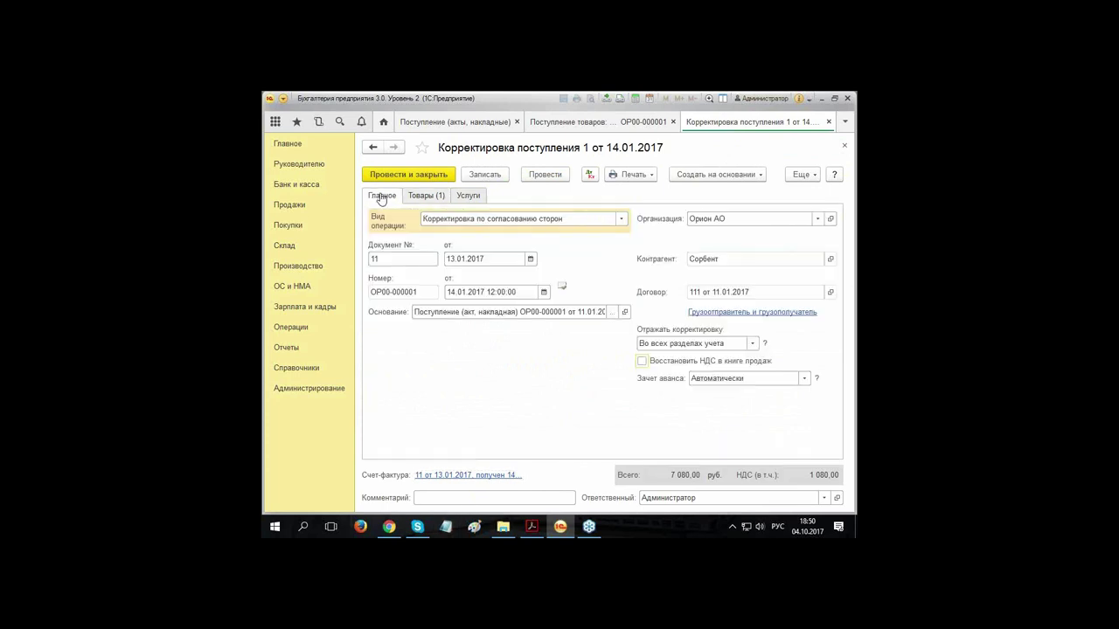
pyautogui.click(626, 175)
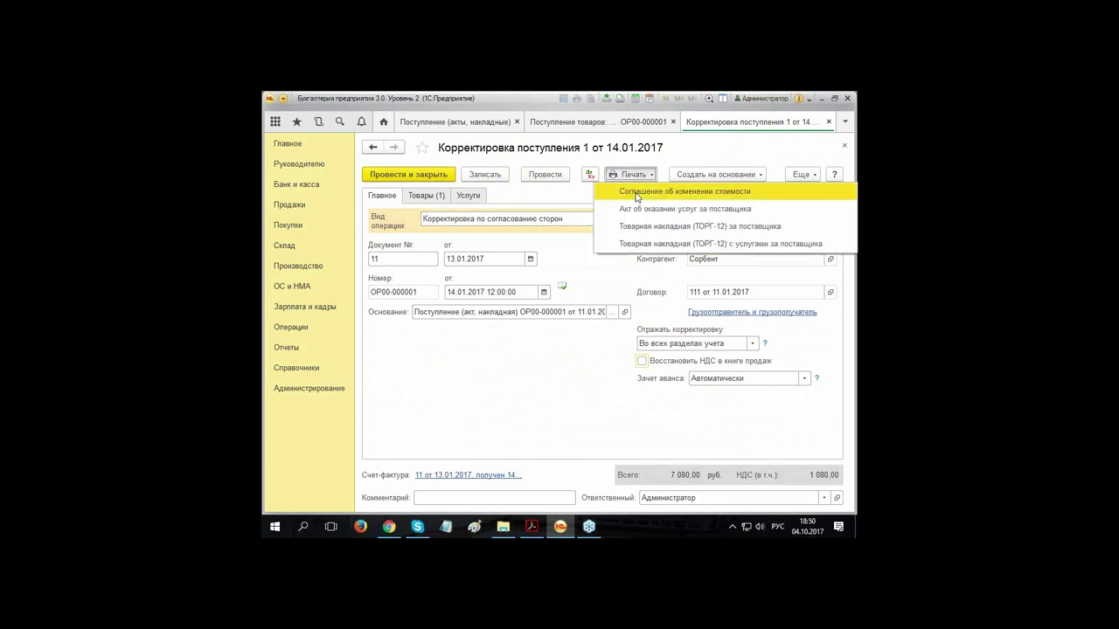
pyautogui.click(637, 194)
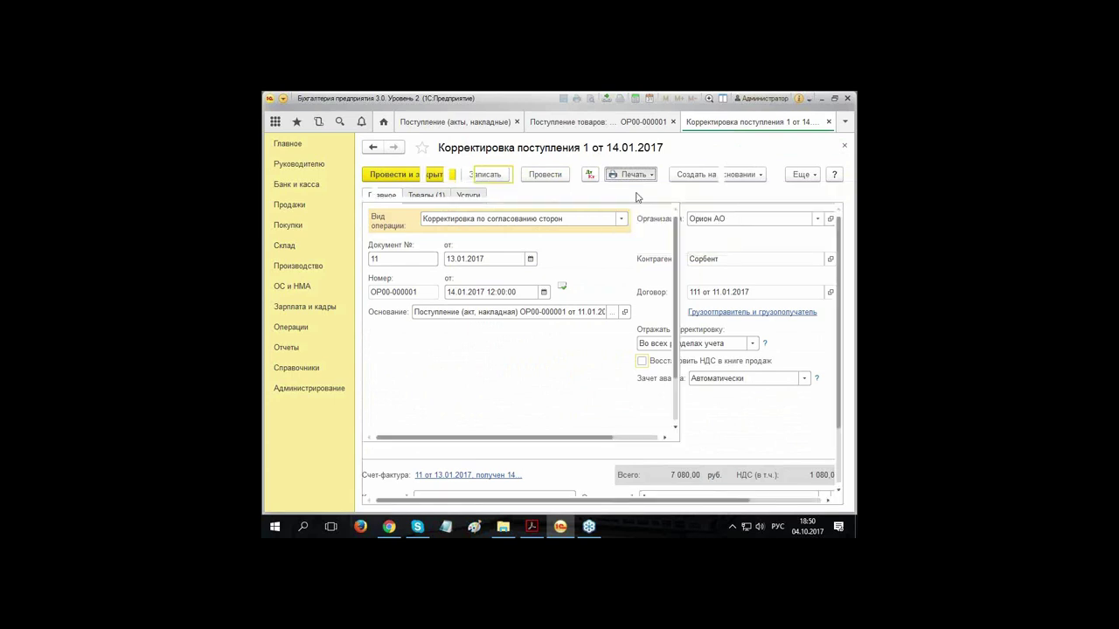
pyautogui.moveTo(500, 501); pyautogui.dragTo(665, 509)
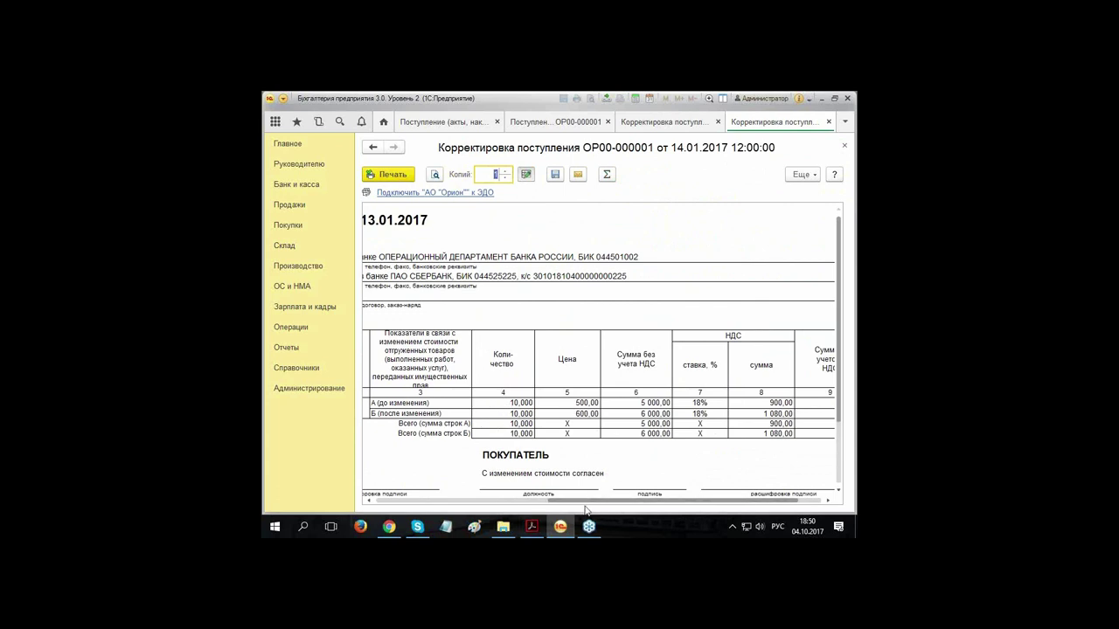
pyautogui.moveTo(585, 511); pyautogui.dragTo(406, 504)
pyautogui.click(514, 447)
pyautogui.scroll(-3, 553, 402)
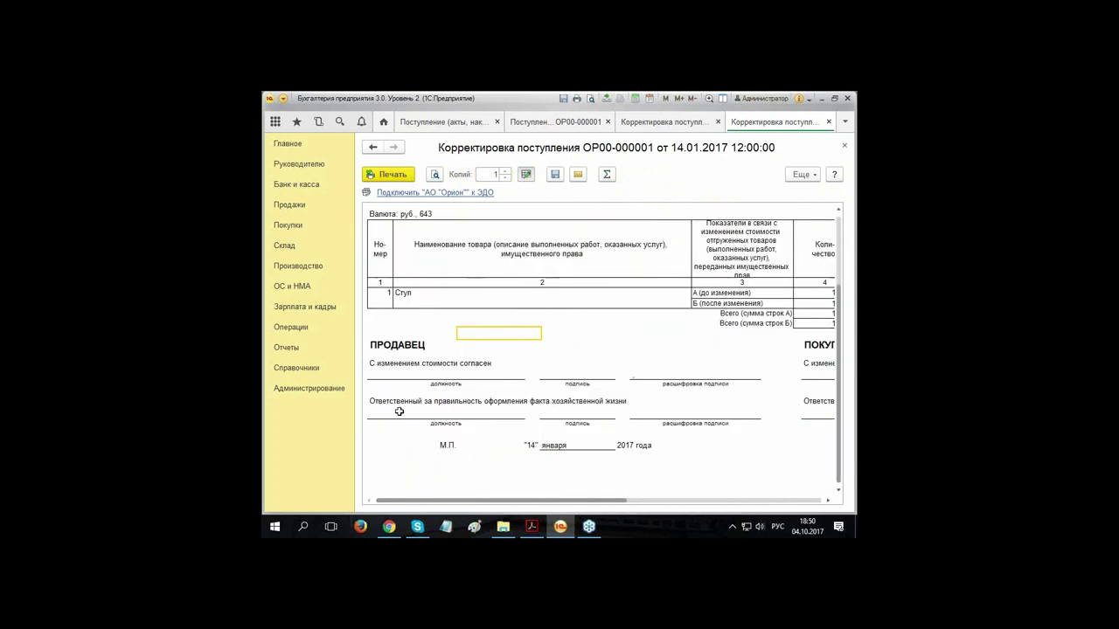
pyautogui.click(397, 370)
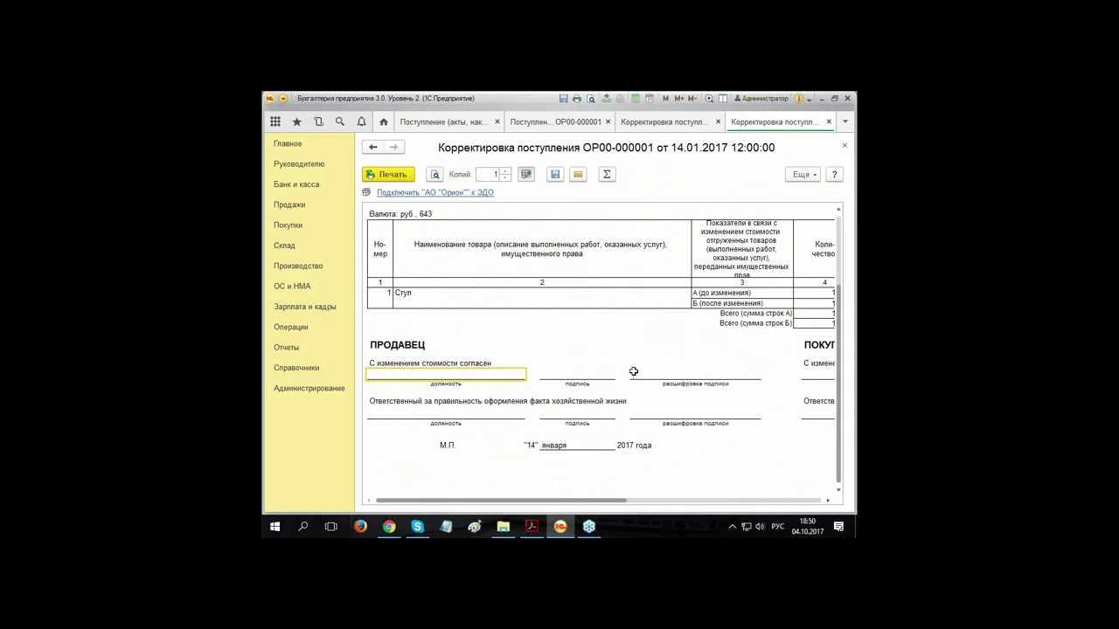
pyautogui.click(844, 146)
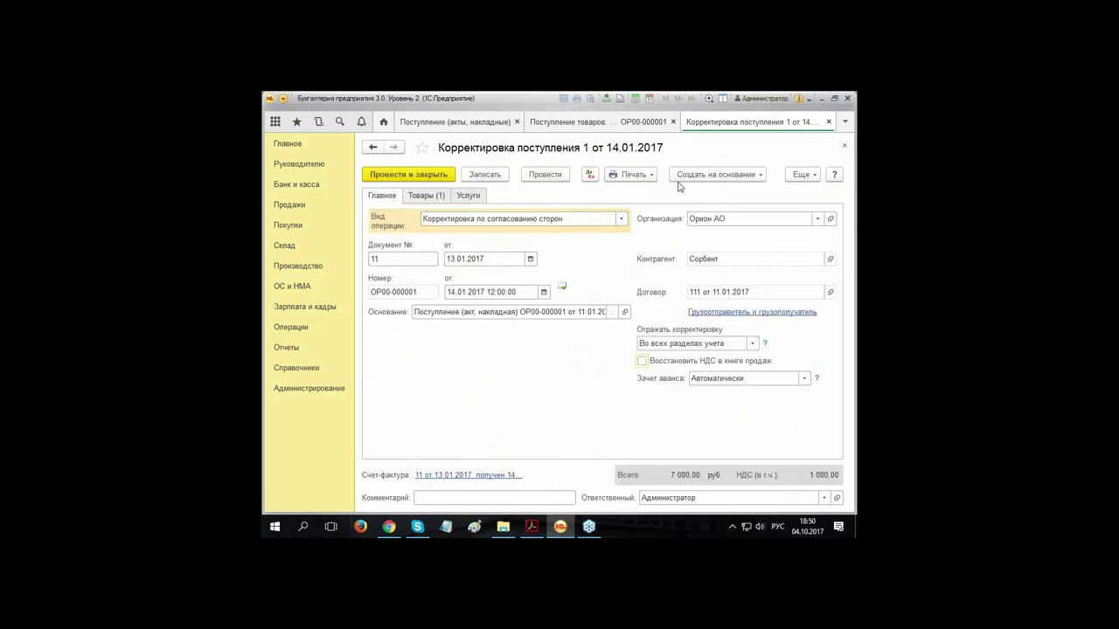
# Step: Try to generate the adjustment's Товарная накладная (ТОРГ-12) за поставщика print form and close the form
pyautogui.click(628, 175)
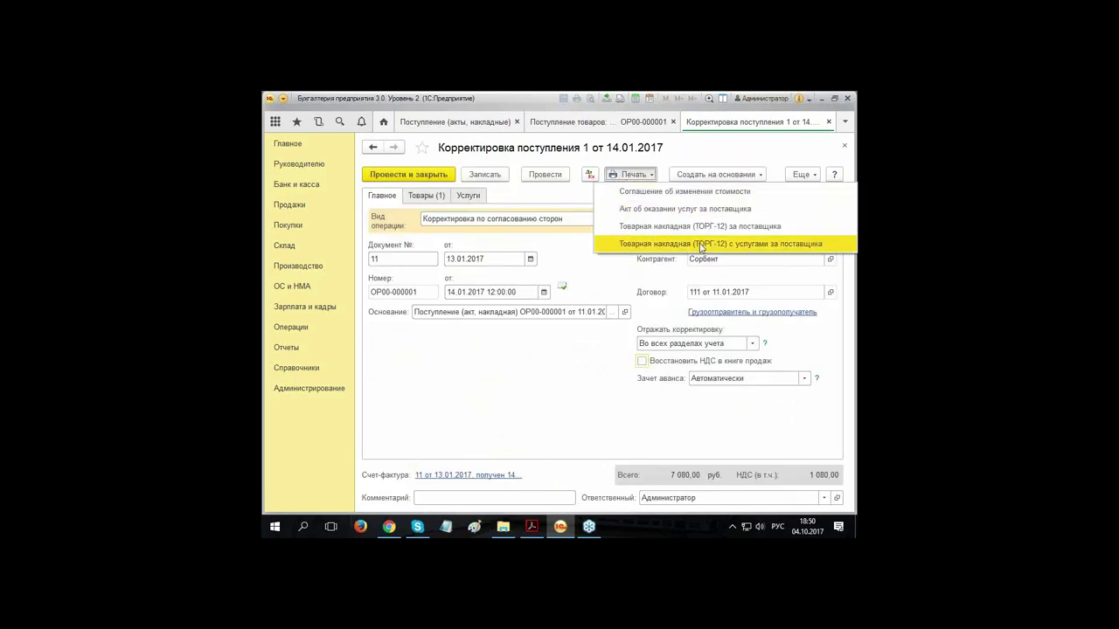
pyautogui.click(667, 228)
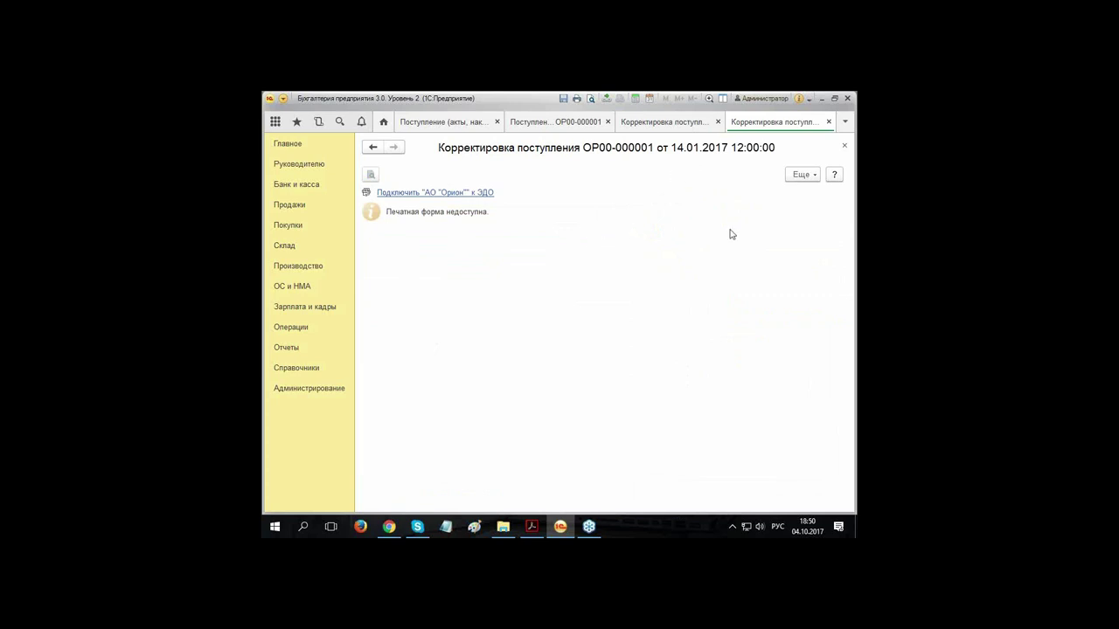
pyautogui.click(844, 145)
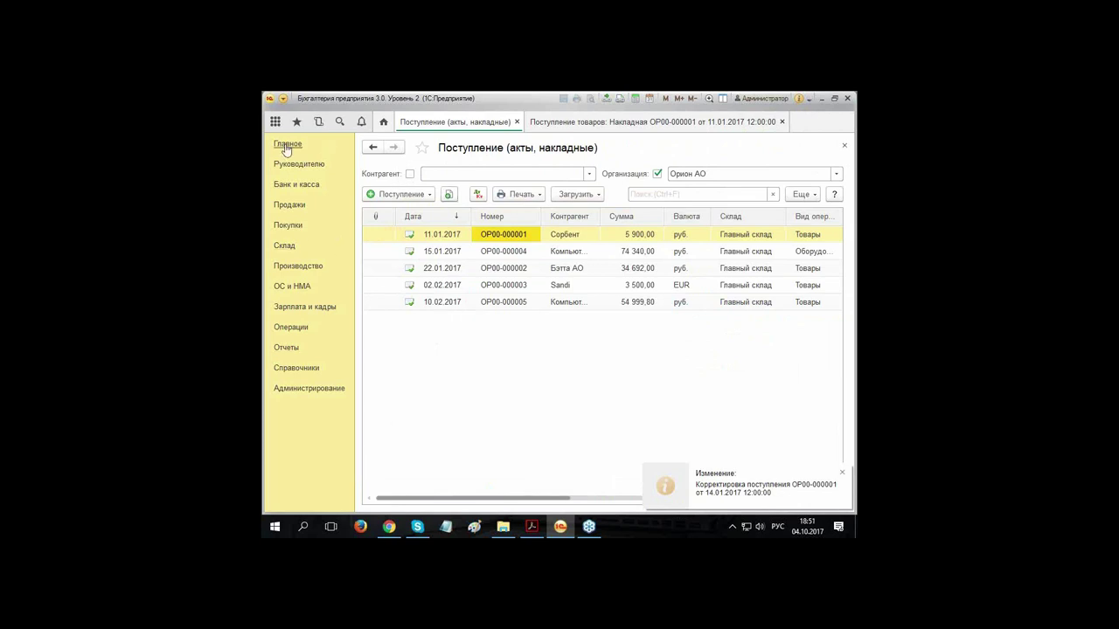
# Step: Check the Сорбент adjustment's entry in the Корректировка поступления journal of the purchases section and close the journal
pyautogui.click(289, 227)
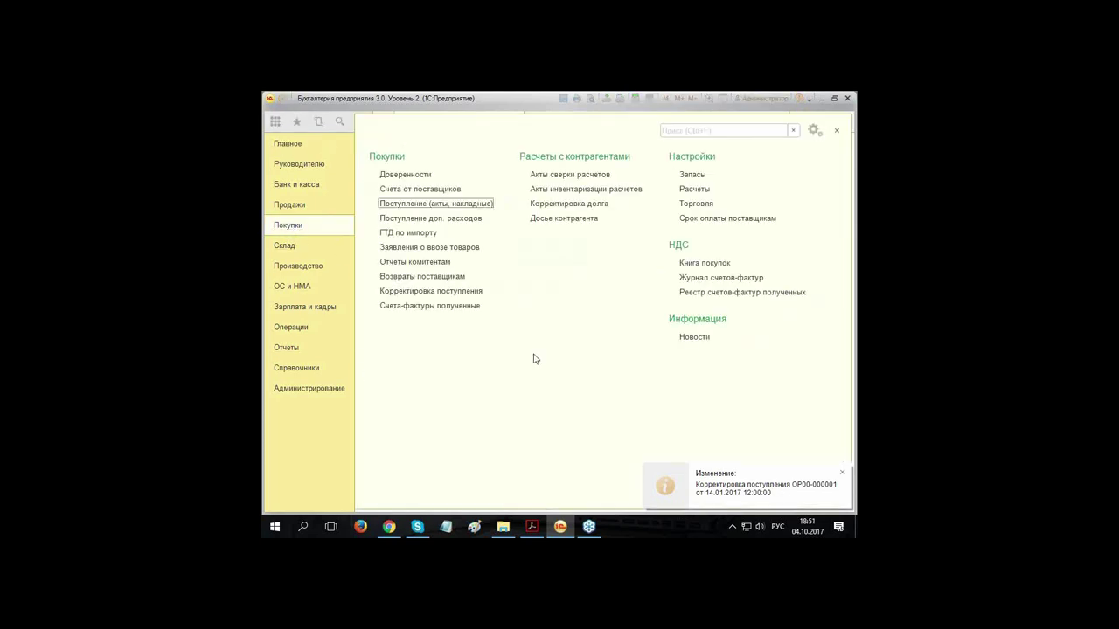
pyautogui.click(408, 294)
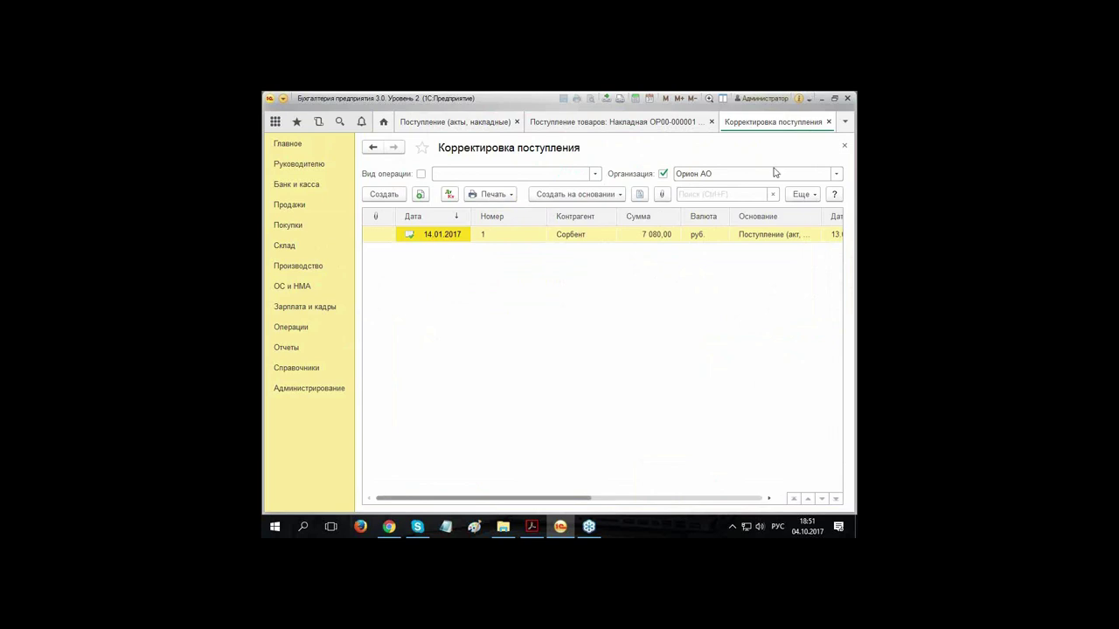
pyautogui.click(843, 146)
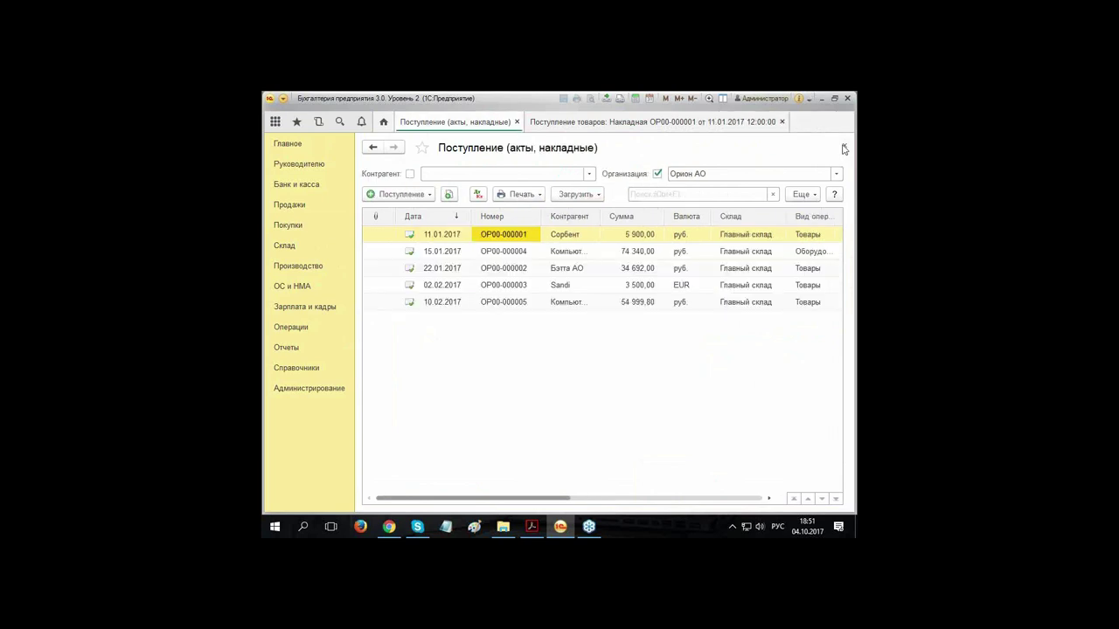
# Step: Generate the Книга покупок report for 01.01.2017–31.03.2017 for Орион АО and examine its ordinary and corrective invoice columns
pyautogui.click(290, 224)
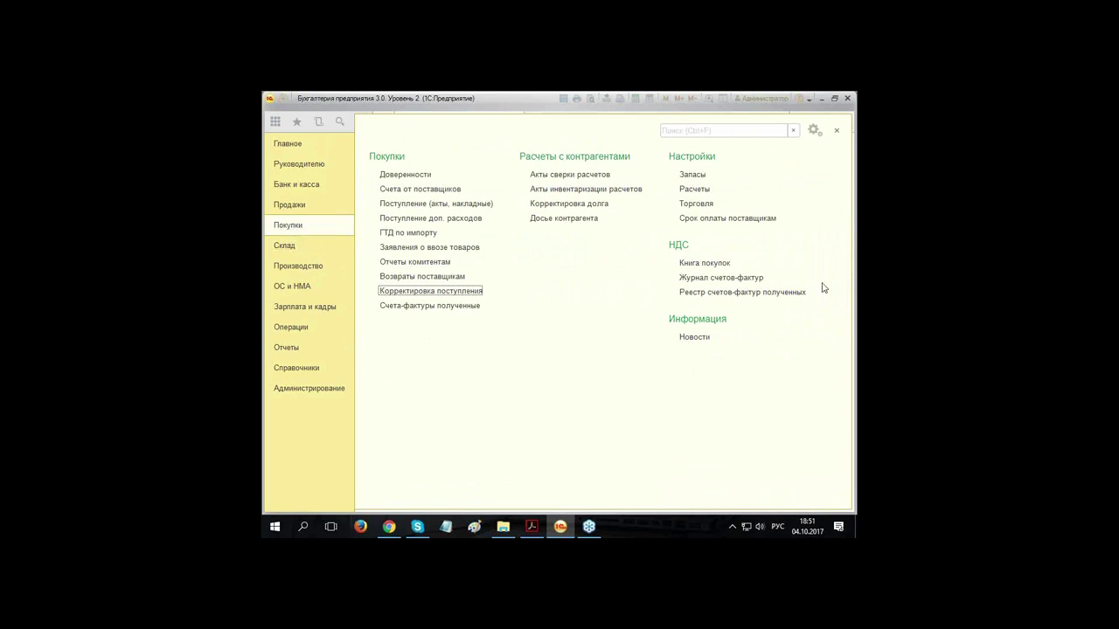
pyautogui.click(706, 264)
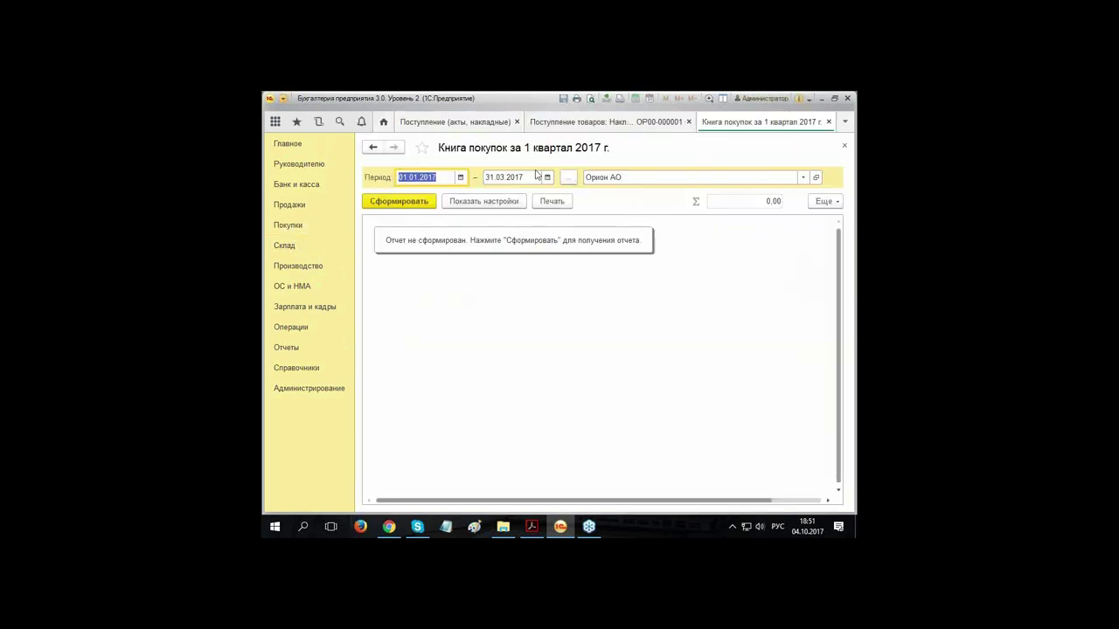
pyautogui.click(408, 203)
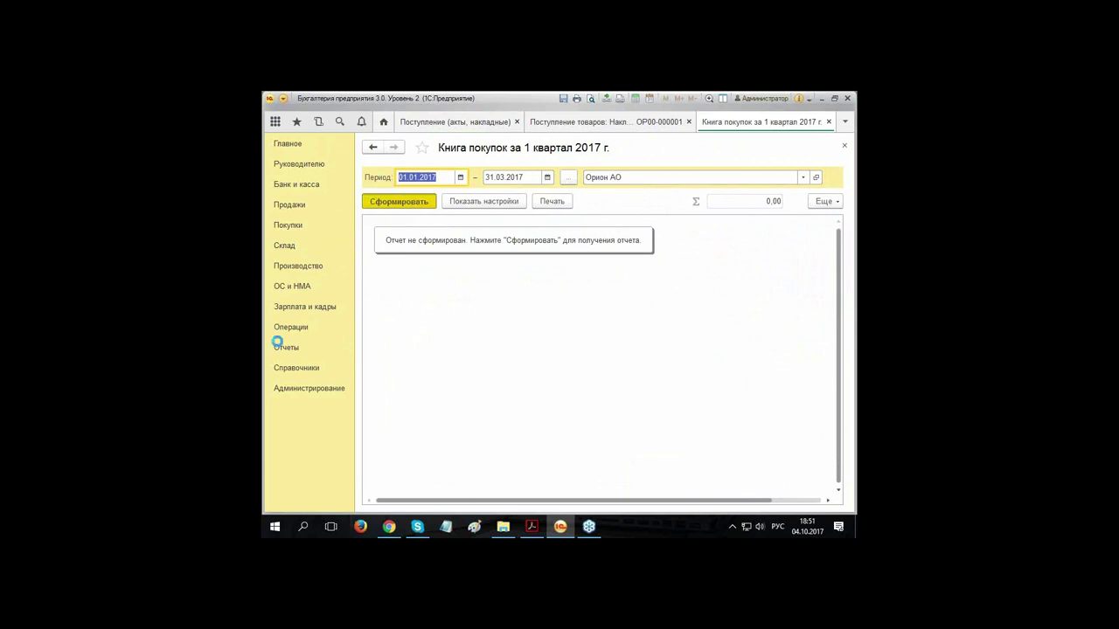
pyautogui.scroll(-1, 522, 321)
pyautogui.scroll(-2, 522, 322)
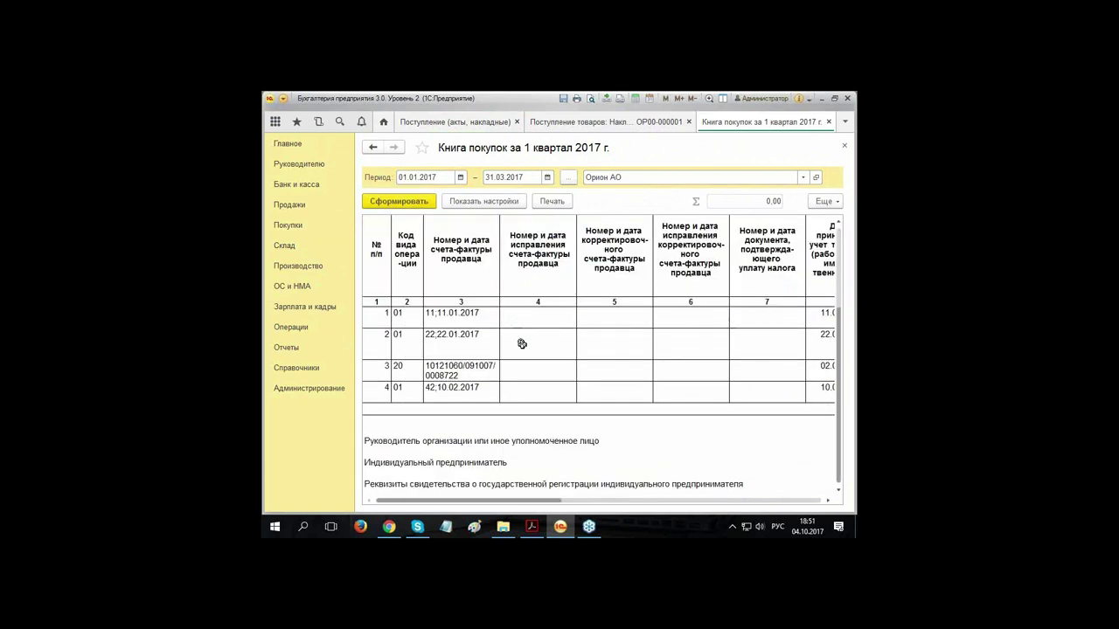
pyautogui.moveTo(487, 501); pyautogui.dragTo(419, 513)
# Step: Review the Сорбент receipt's accounting entries and its НДС предъявленный record through the Событие column, and close the movements
pyautogui.click(600, 124)
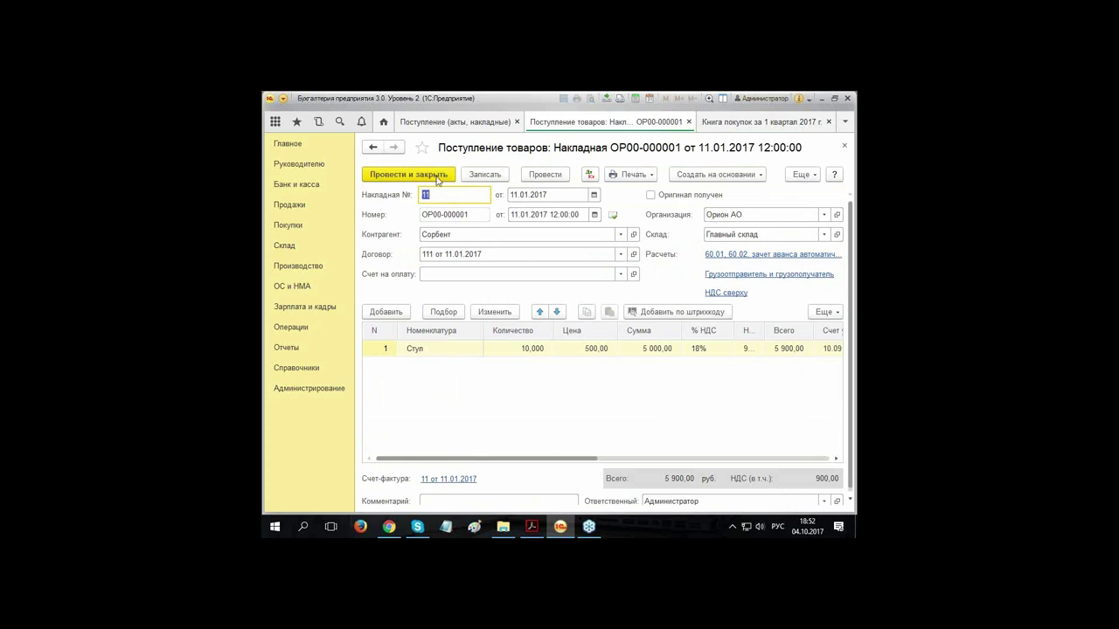
pyautogui.click(590, 174)
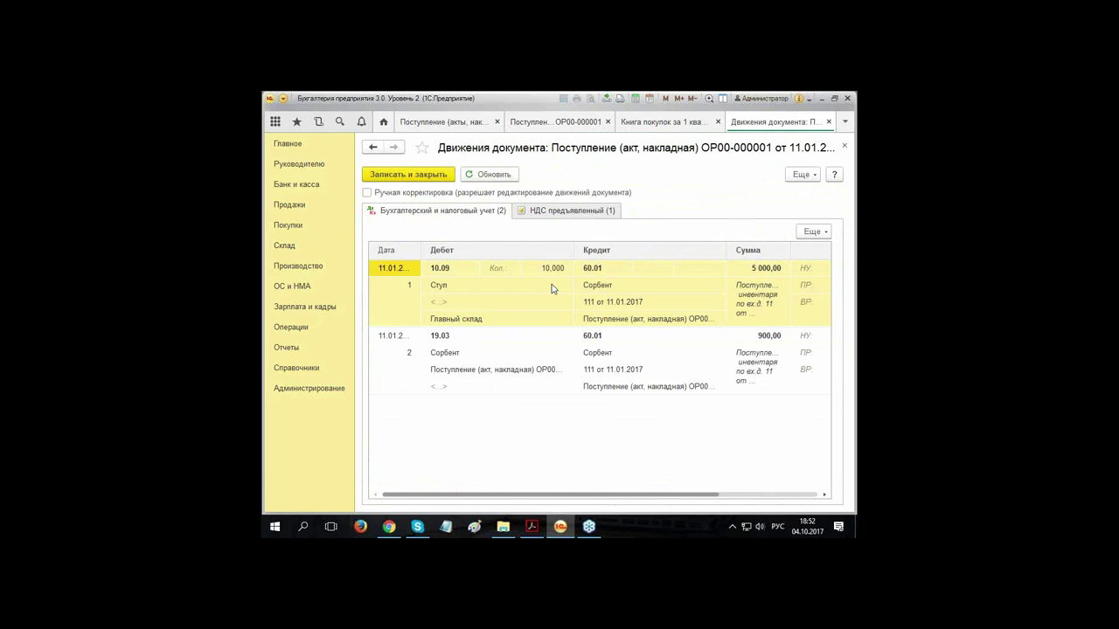
pyautogui.click(555, 211)
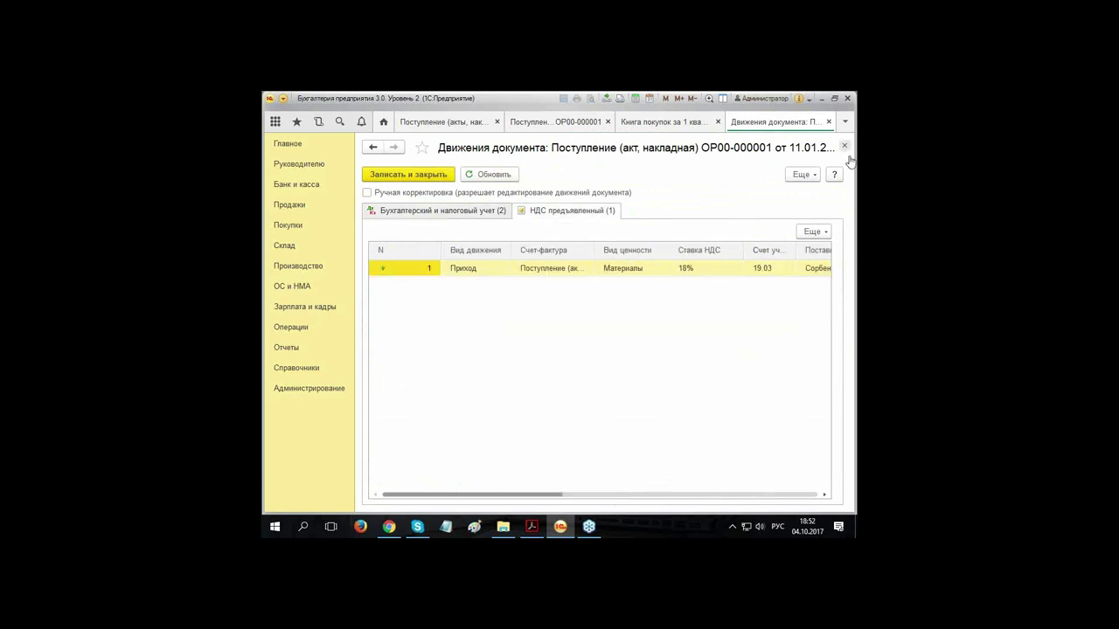
pyautogui.moveTo(515, 498); pyautogui.dragTo(818, 500)
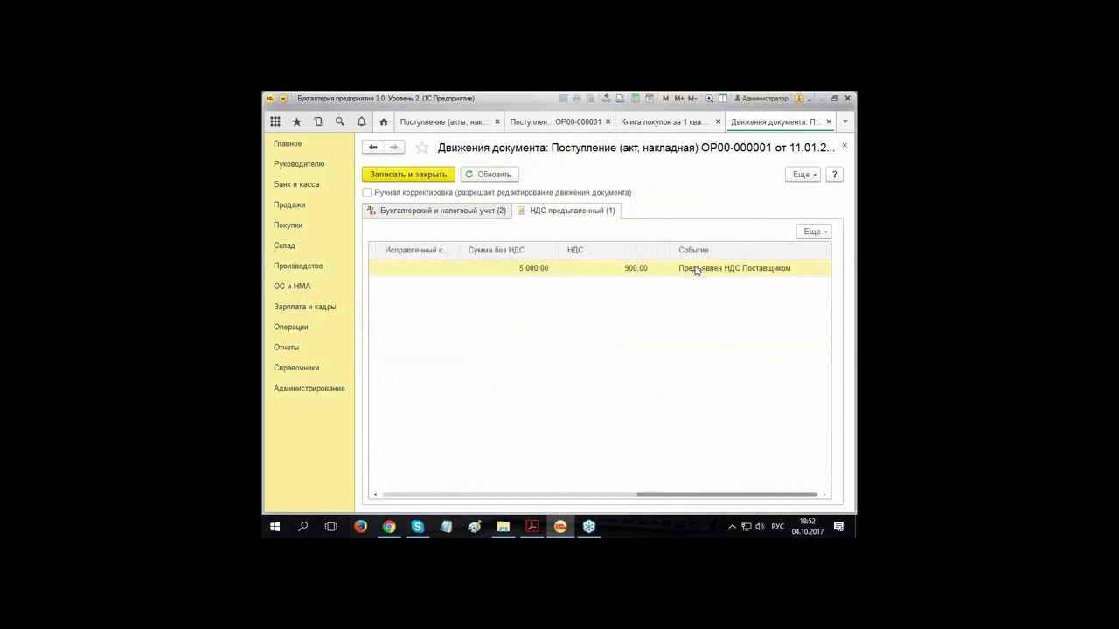
pyautogui.click(844, 147)
# Step: Examine the accounting entry and НДС Покупки record of the receipt's original invoice, and close its movements and the invoice
pyautogui.click(448, 479)
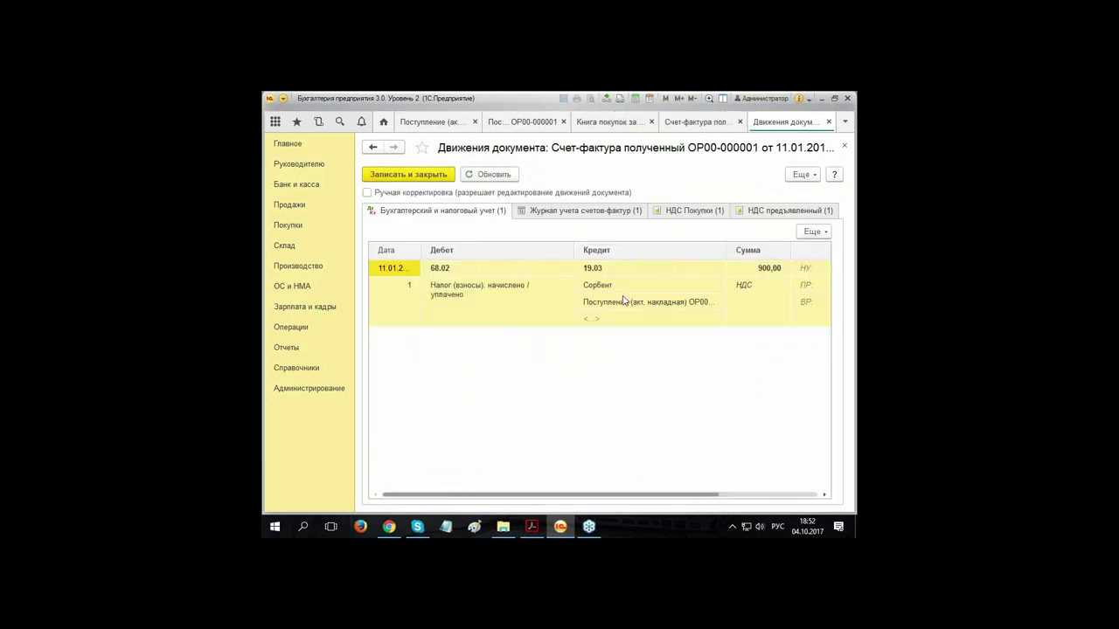
pyautogui.click(668, 215)
pyautogui.moveTo(457, 497); pyautogui.dragTo(492, 498)
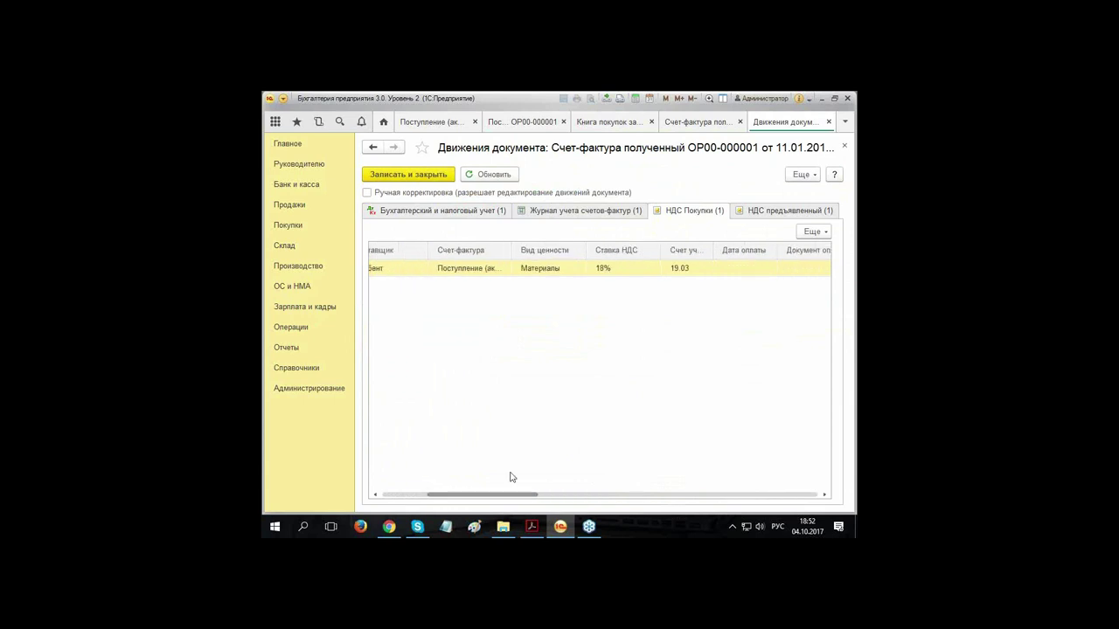
pyautogui.click(844, 146)
pyautogui.click(842, 146)
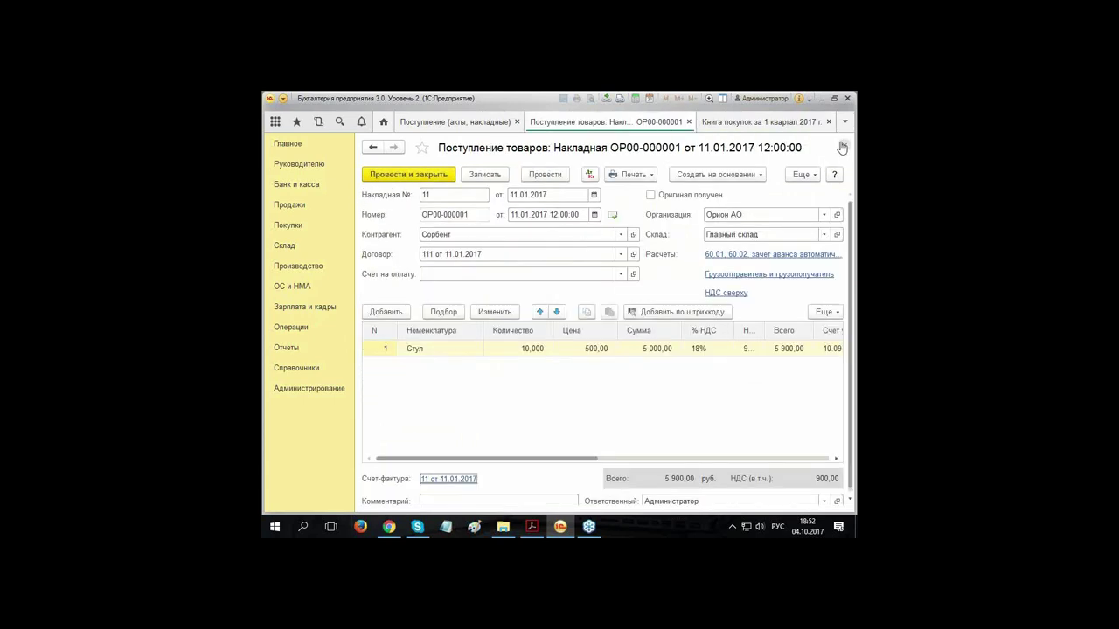
# Step: Close the Сорбент receipt, the receipts list and the Книга покупок report to return to the home page
pyautogui.click(844, 147)
pyautogui.click(844, 147)
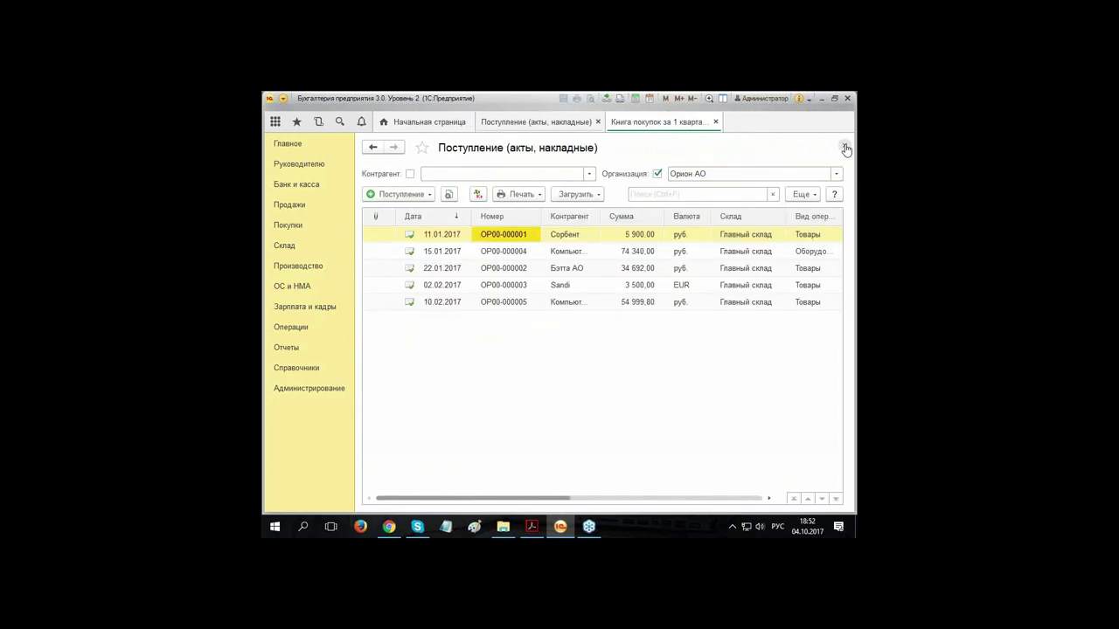
pyautogui.click(844, 146)
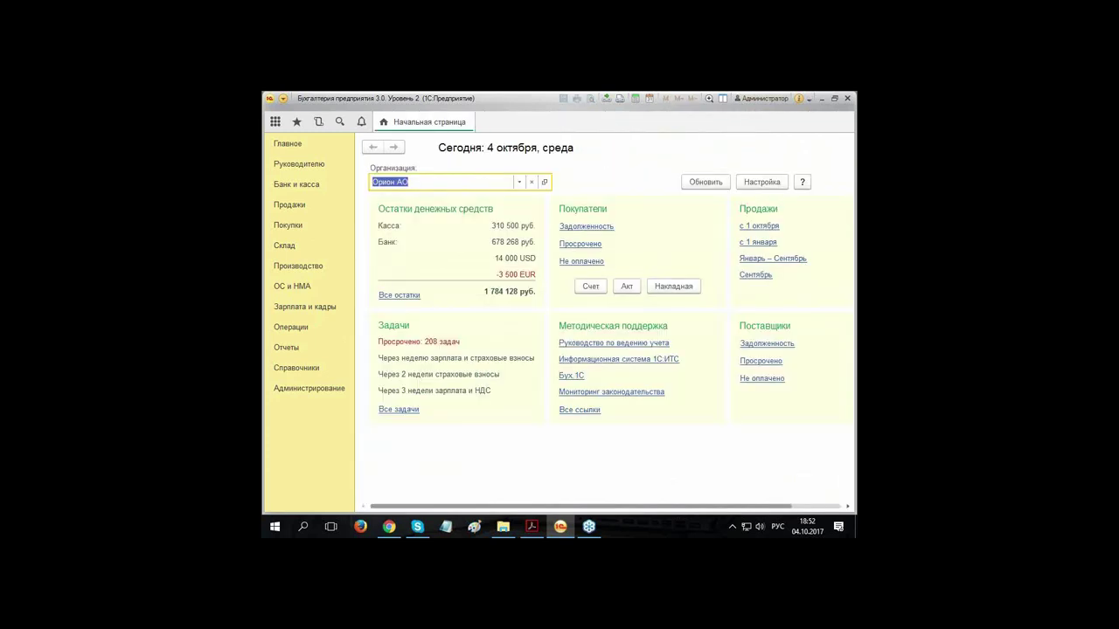
# Step: Open the Сорбент adjustment of 14.01.2017 from the Корректировка поступления journal and open its corrective invoice
pyautogui.click(297, 225)
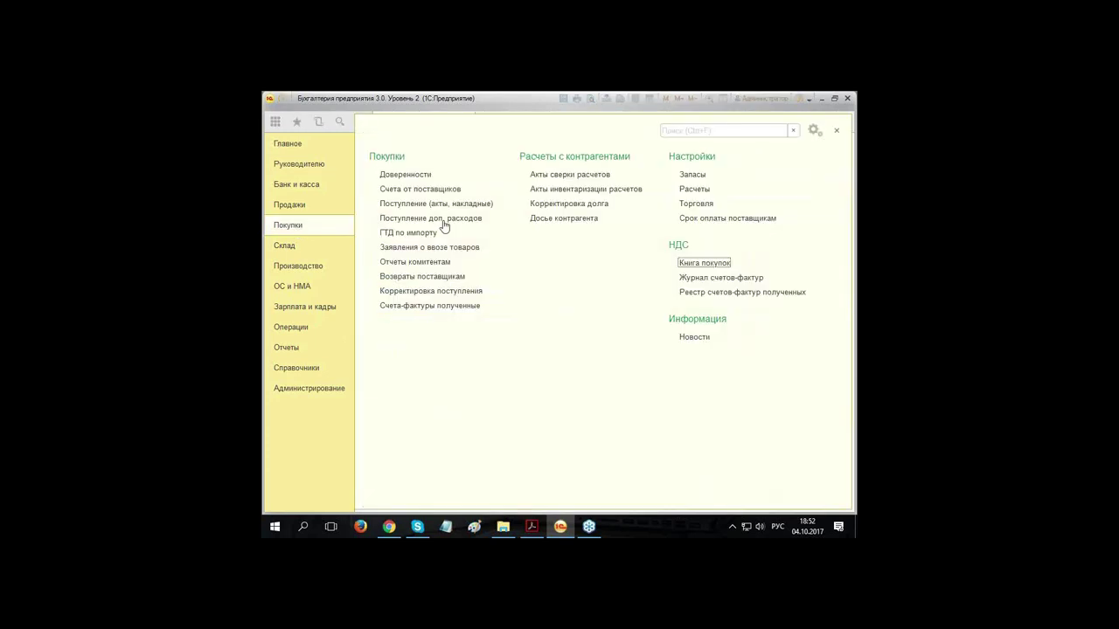
pyautogui.click(434, 291)
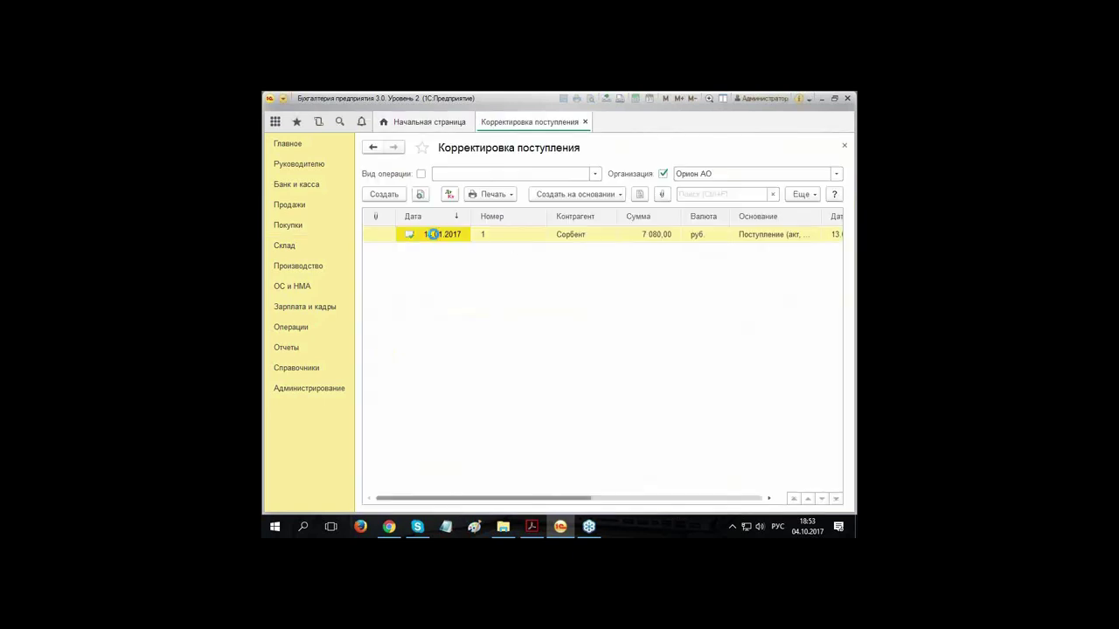
pyautogui.doubleClick(433, 234)
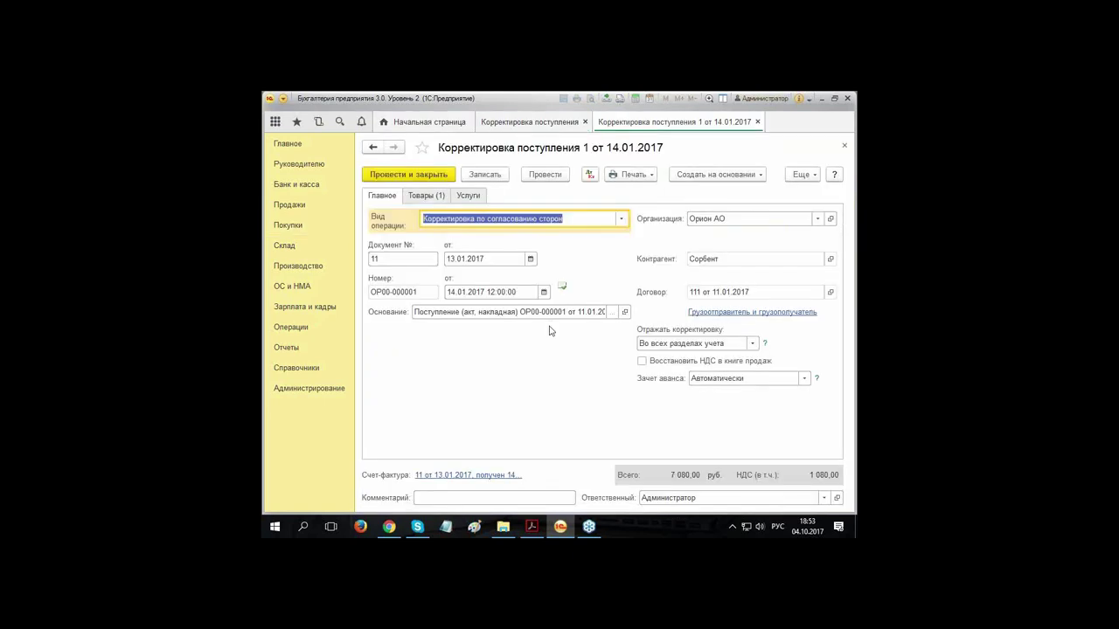
pyautogui.click(453, 476)
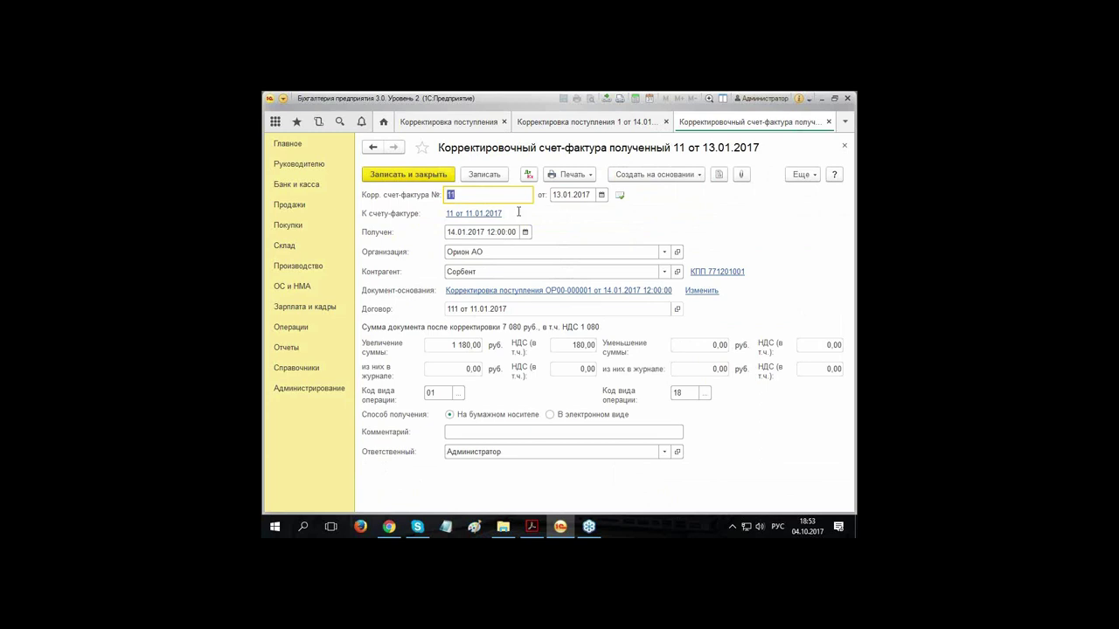
# Step: Review the corrective invoice's Журнал учета счетов-фактур movements, and close the movements, the invoice and the adjustment
pyautogui.click(568, 174)
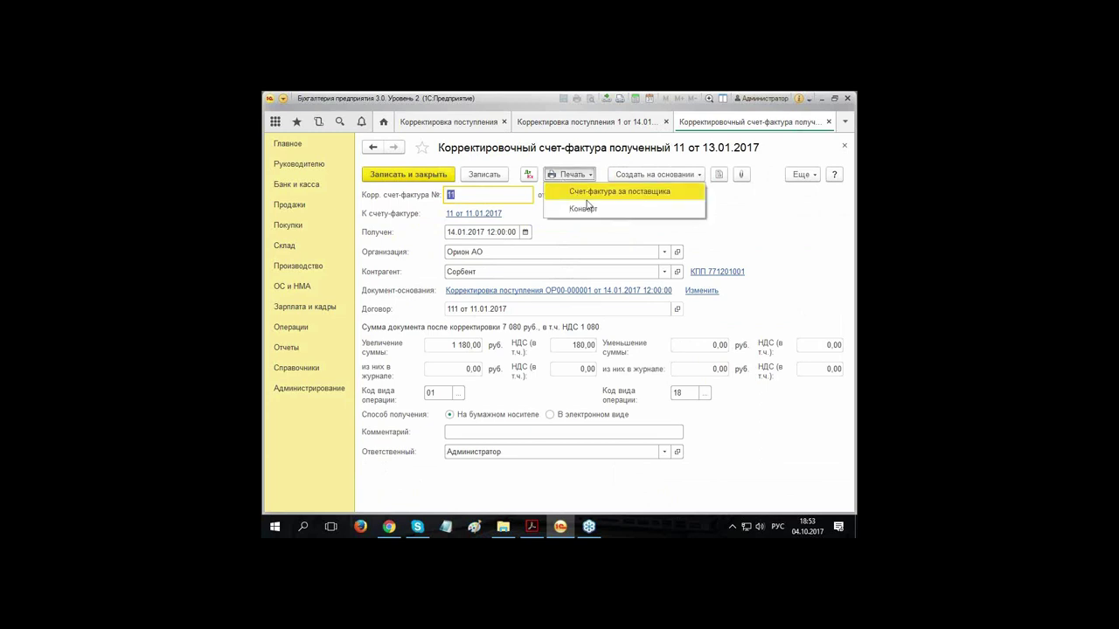
pyautogui.click(572, 174)
pyautogui.click(528, 174)
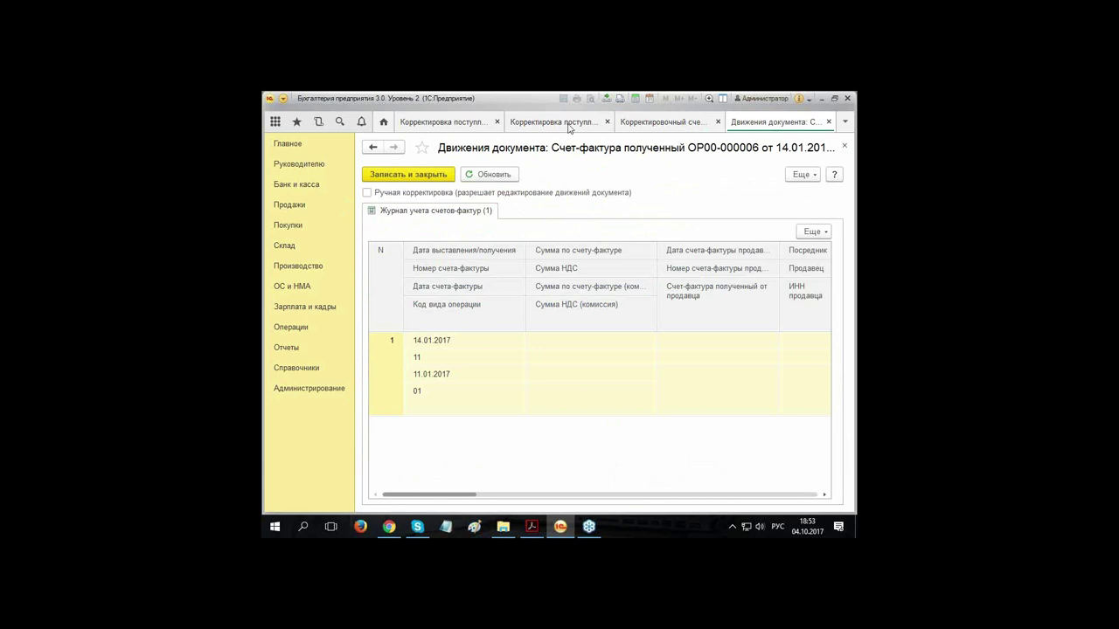
pyautogui.click(844, 145)
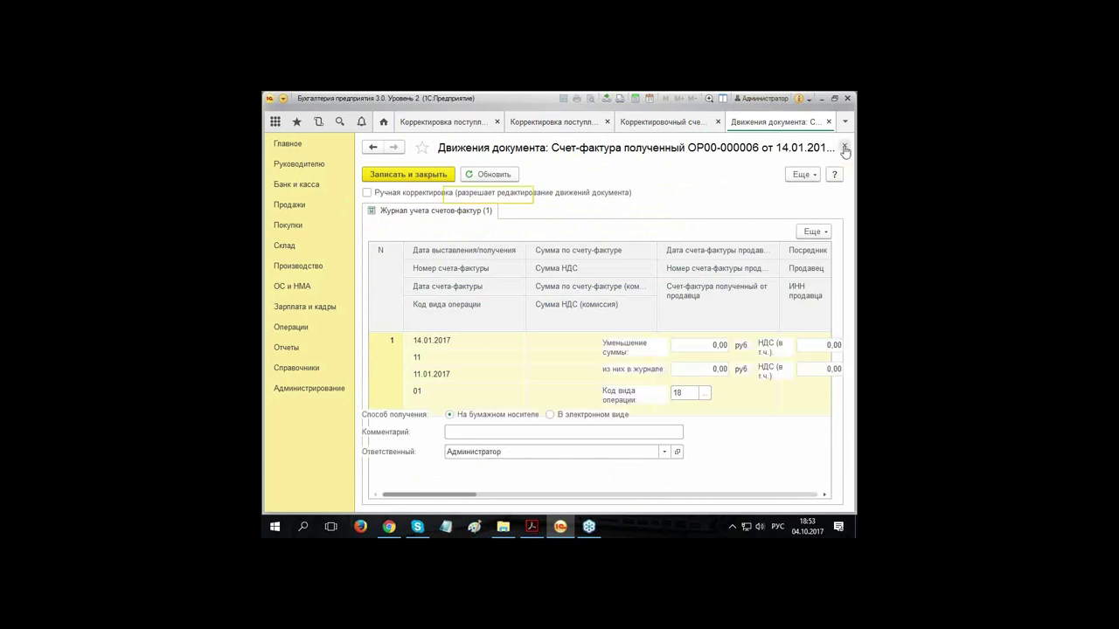
pyautogui.click(844, 146)
pyautogui.click(845, 147)
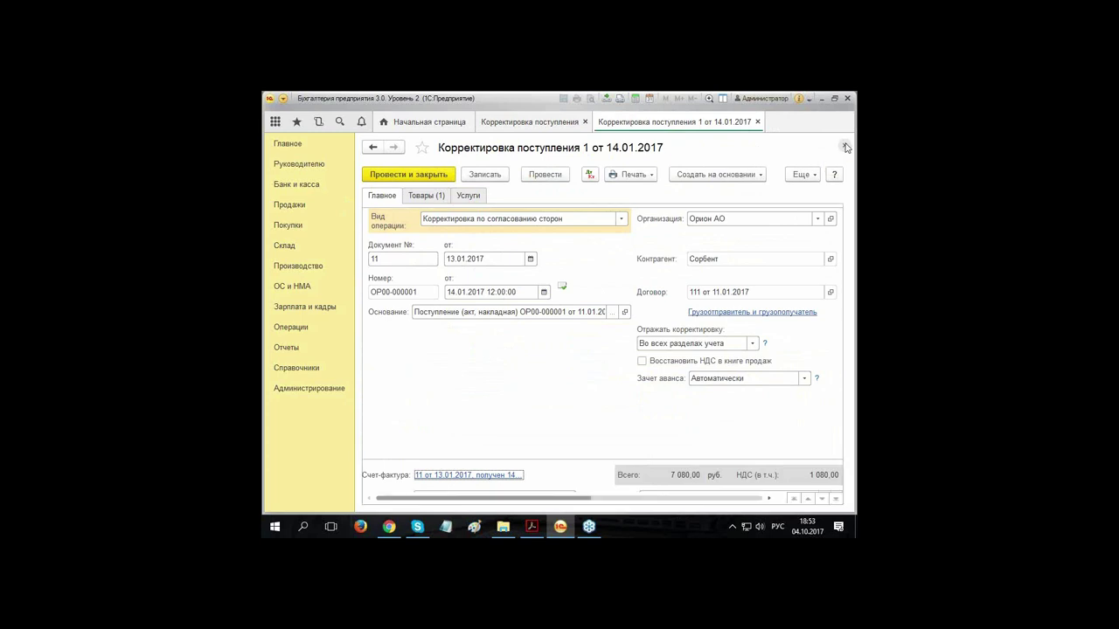
# Step: Close the adjustments journal and create a Формирование записей книги покупок document dated 31.03.2017 among the Регламентные операции НДС
pyautogui.click(586, 122)
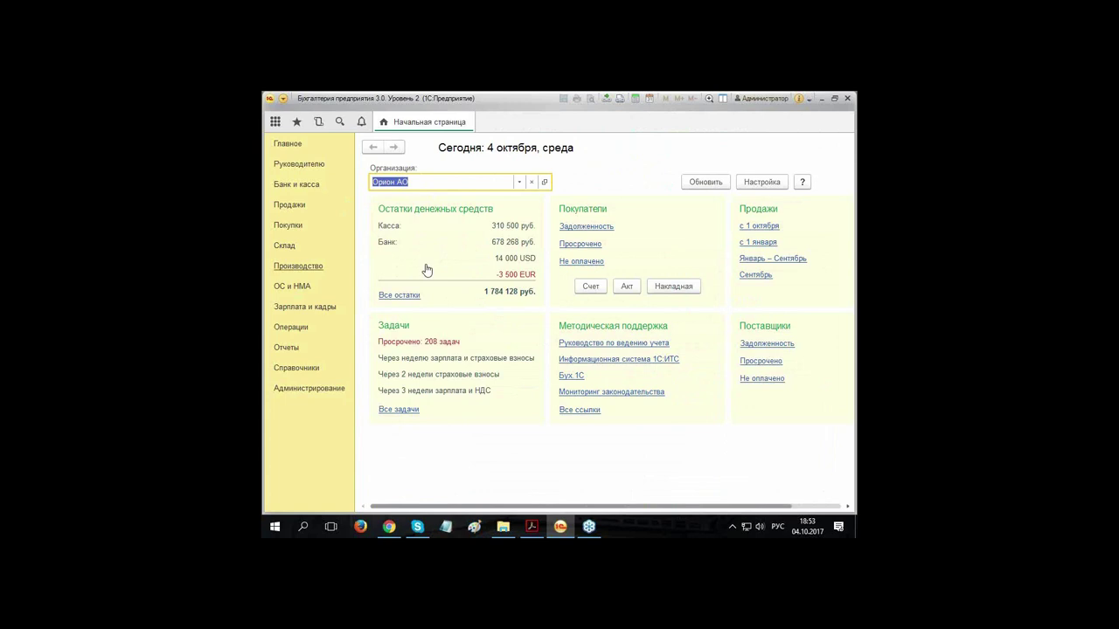
pyautogui.click(295, 328)
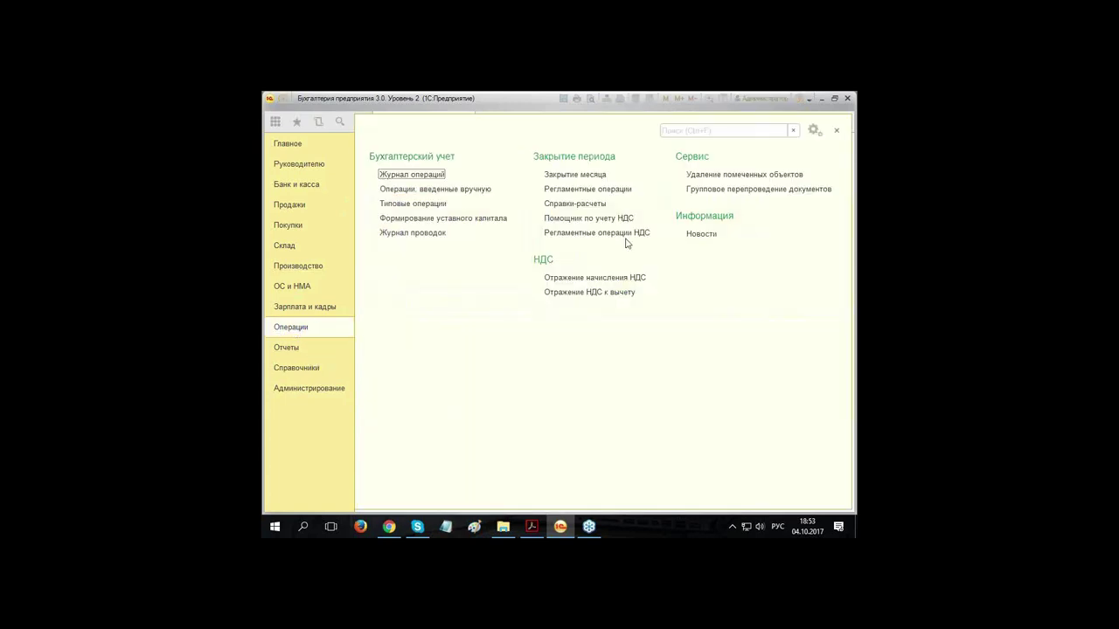
pyautogui.click(603, 234)
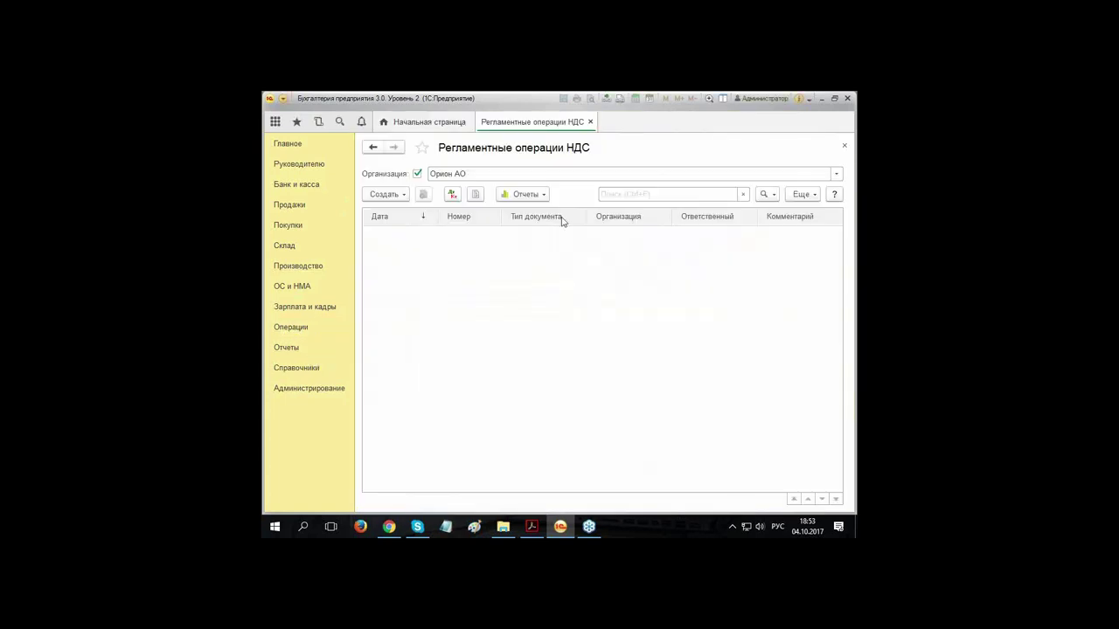
pyautogui.click(385, 194)
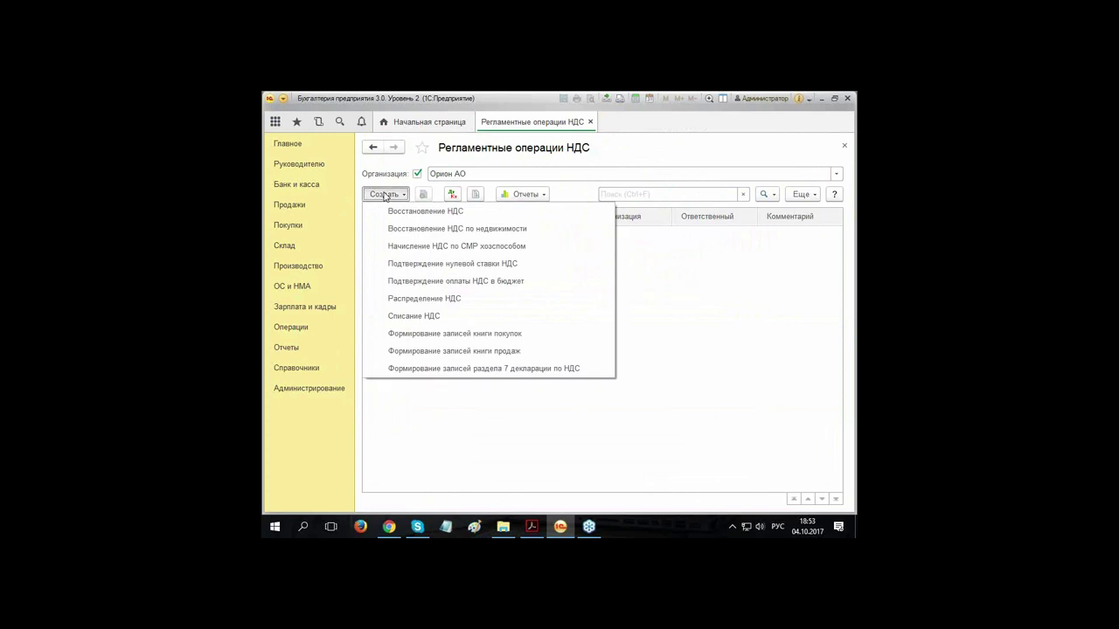
pyautogui.click(483, 337)
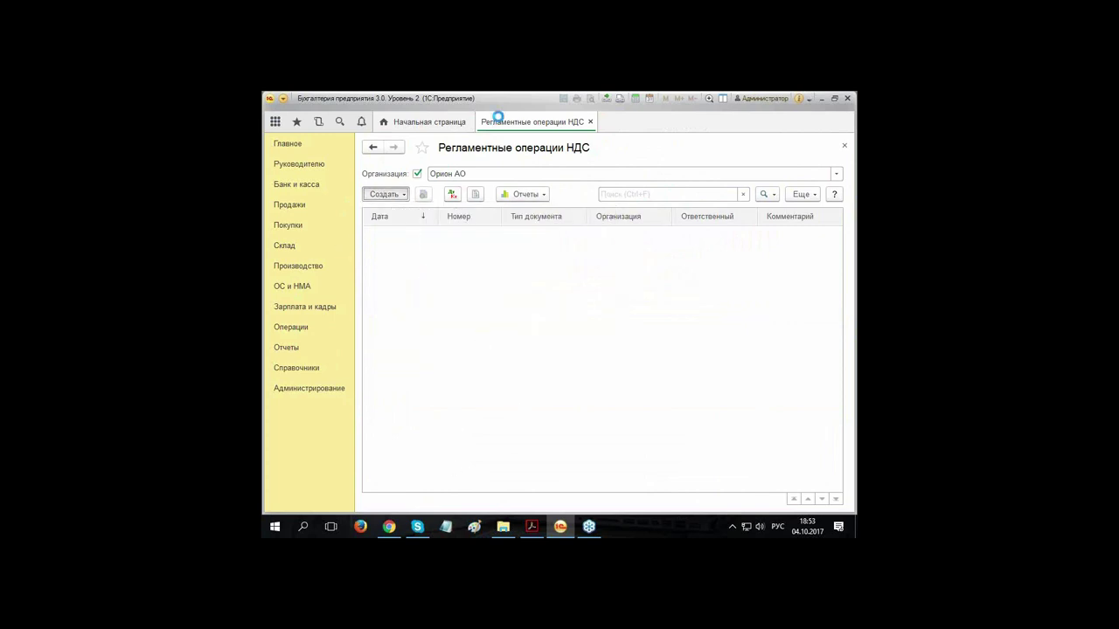
pyautogui.write('31.03')
pyautogui.press('Tab')
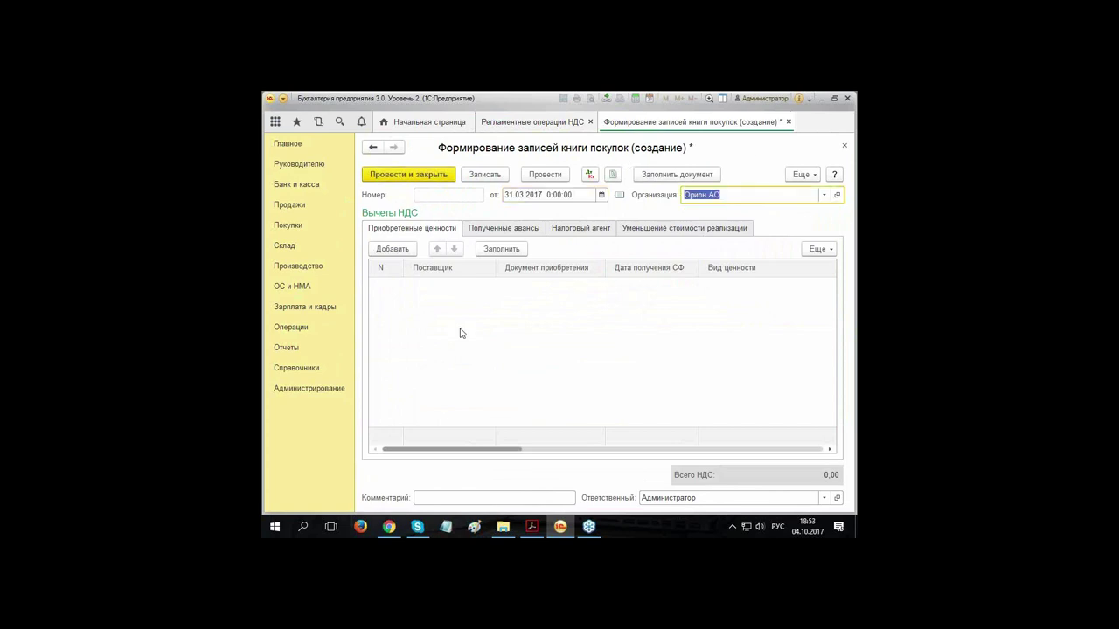
# Step: Fill the document's Приобретенные ценности table automatically and check the details of the Сорбент adjustment row
pyautogui.click(500, 249)
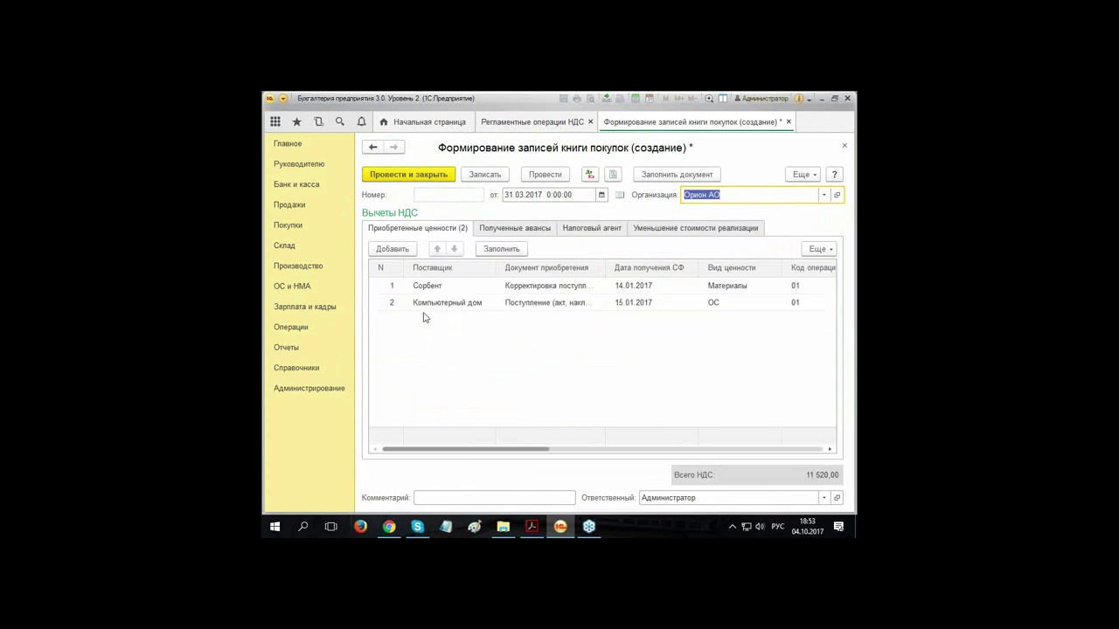
pyautogui.click(437, 288)
pyautogui.moveTo(461, 452); pyautogui.dragTo(505, 455)
pyautogui.click(447, 288)
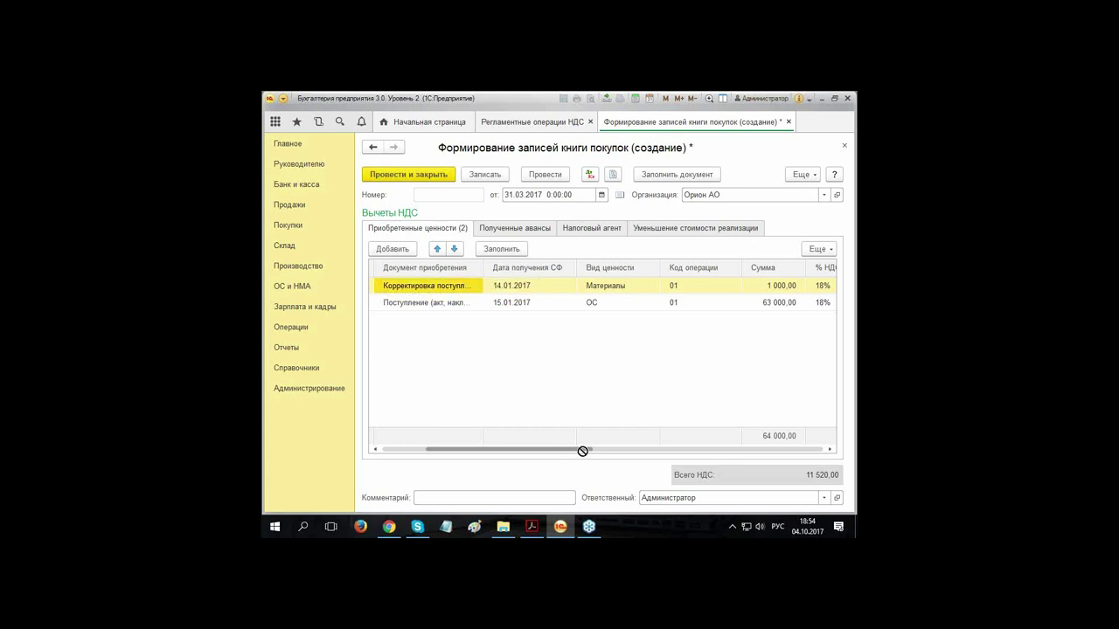
pyautogui.moveTo(571, 455)
pyautogui.mouseDown()
pyautogui.moveTo(833, 460)
pyautogui.moveTo(560, 455)
pyautogui.mouseUp()
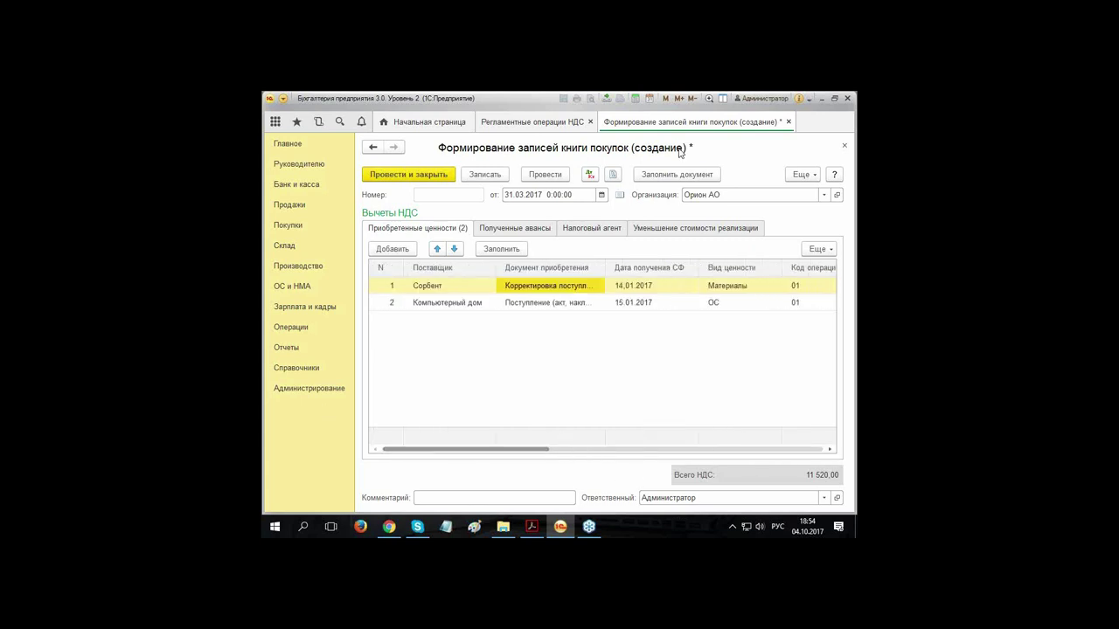
# Step: Save the document, open its movements and examine the accounting entry for the Сорбент adjustment
pyautogui.click(590, 174)
pyautogui.click(530, 330)
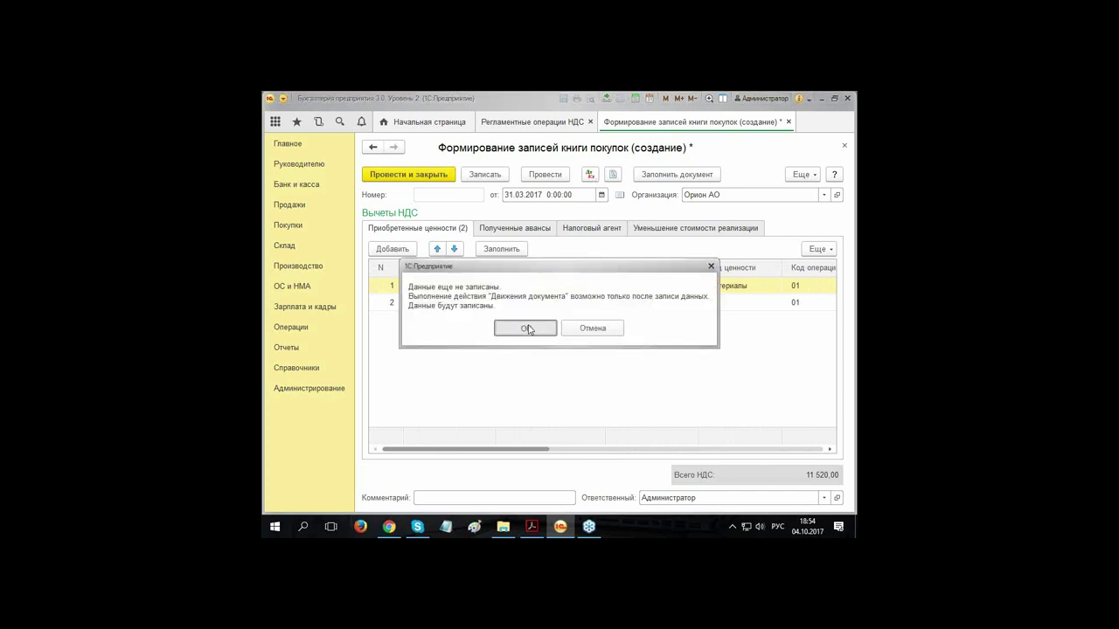
pyautogui.click(541, 323)
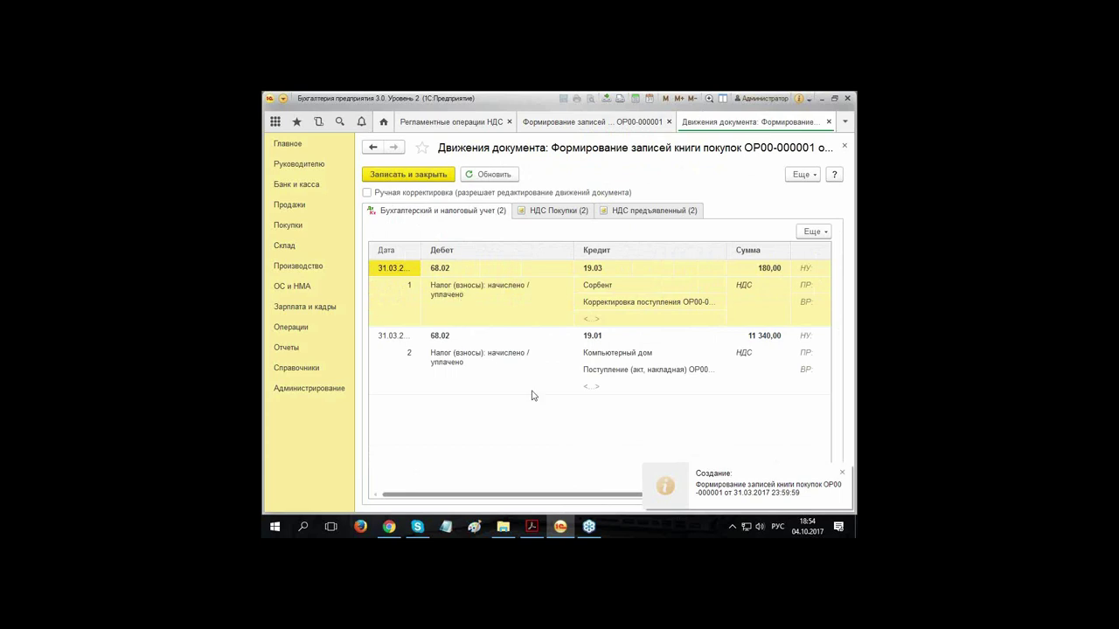
pyautogui.click(457, 267)
pyautogui.click(605, 273)
pyautogui.click(424, 273)
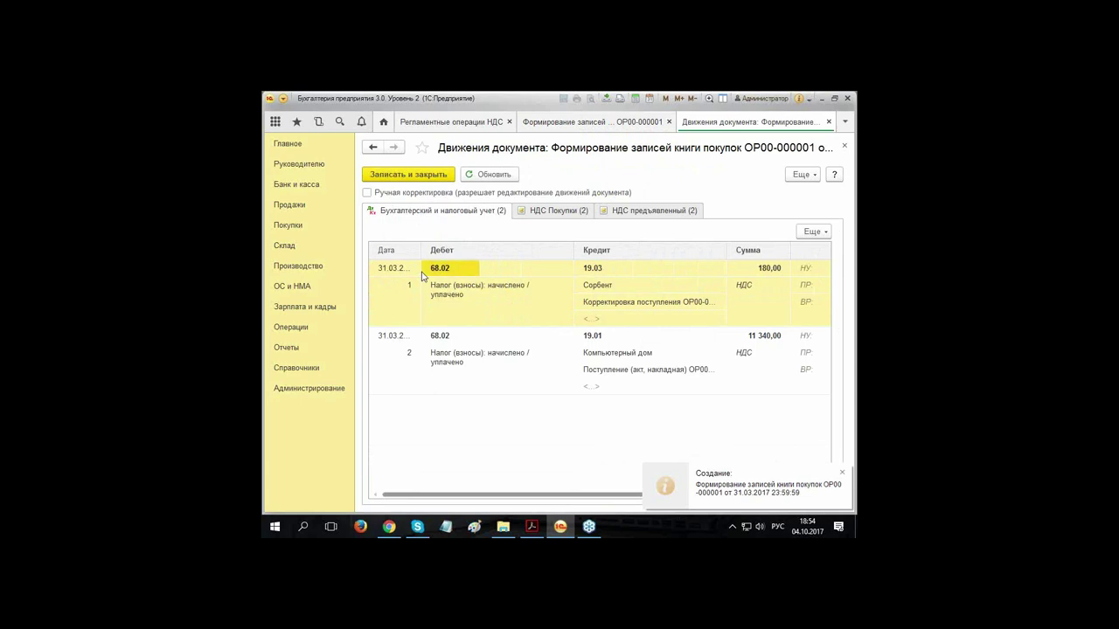
pyautogui.click(609, 290)
pyautogui.click(450, 282)
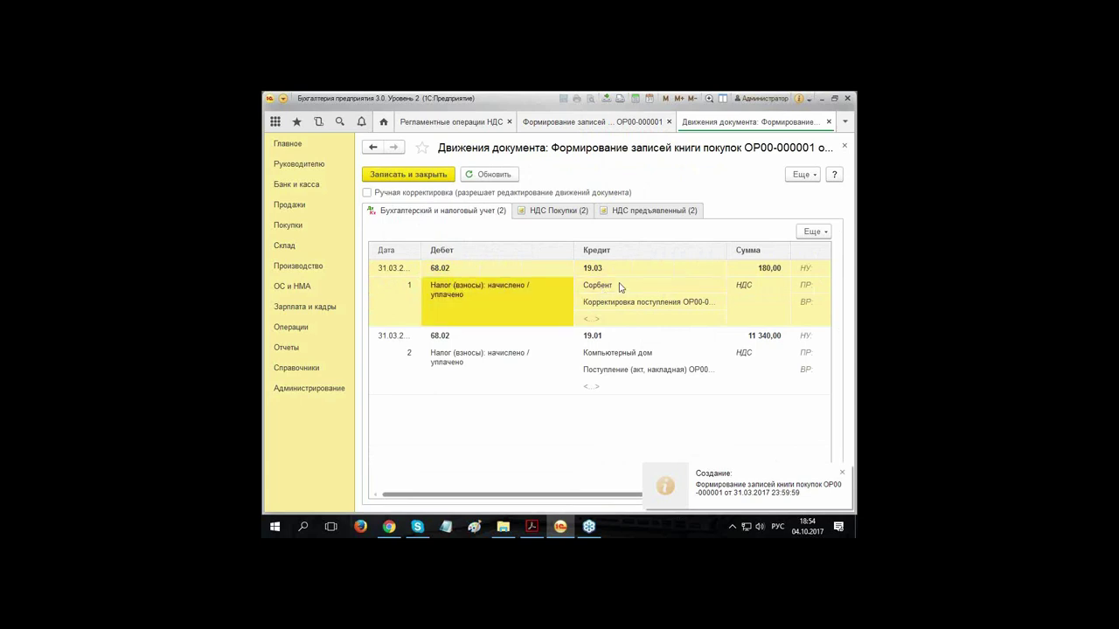
pyautogui.click(614, 286)
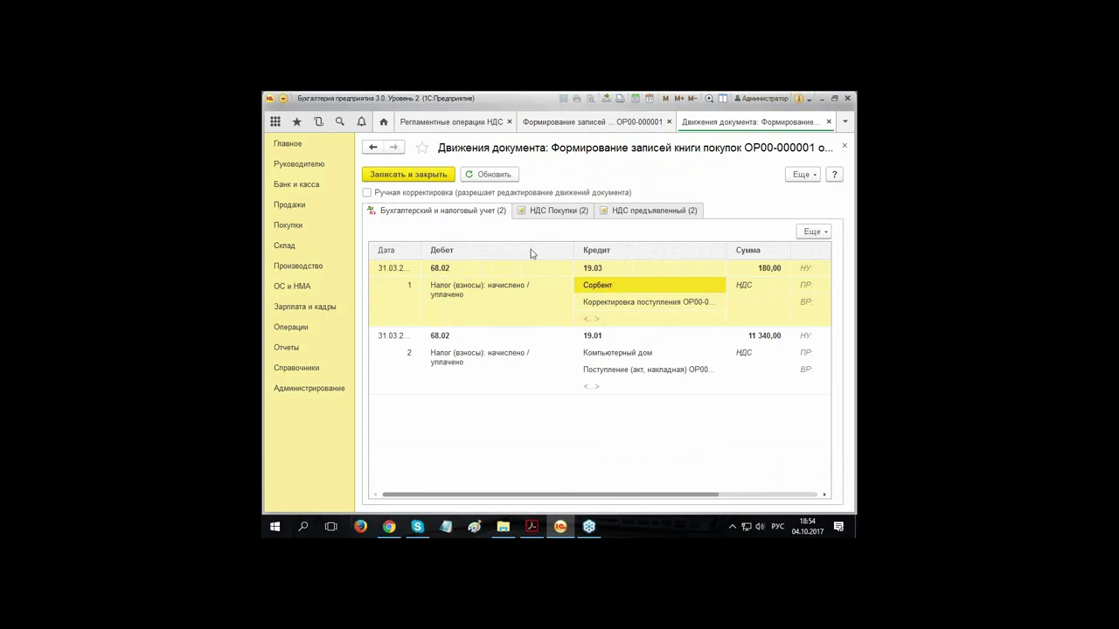
# Step: Review the НДС Покупки records, close the movements, and post and close the Формирование записей книги покупок document
pyautogui.click(538, 214)
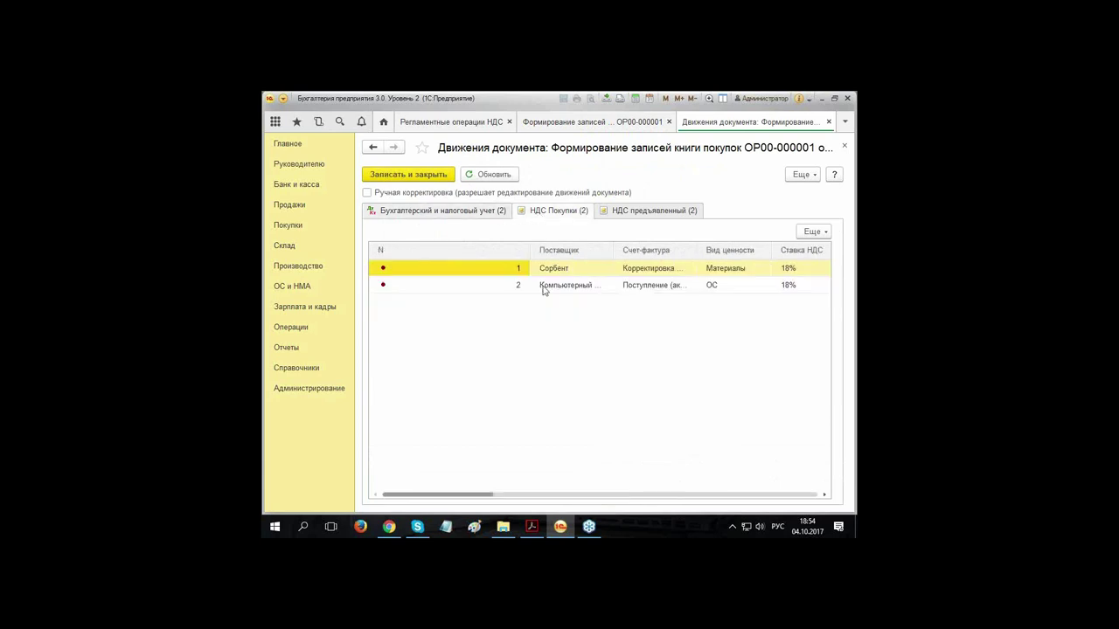
pyautogui.moveTo(490, 496)
pyautogui.mouseDown()
pyautogui.moveTo(605, 504)
pyautogui.moveTo(475, 498)
pyautogui.mouseUp()
pyautogui.click(844, 146)
pyautogui.click(410, 173)
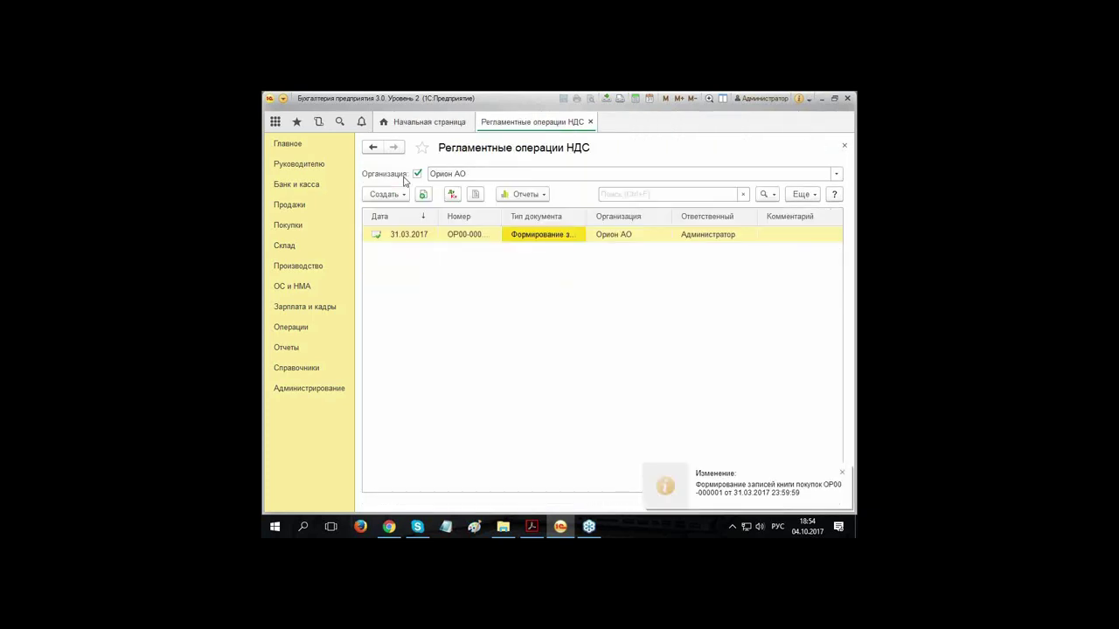
# Step: Generate the Книга покупок report for the first quarter of 2017
pyautogui.click(291, 229)
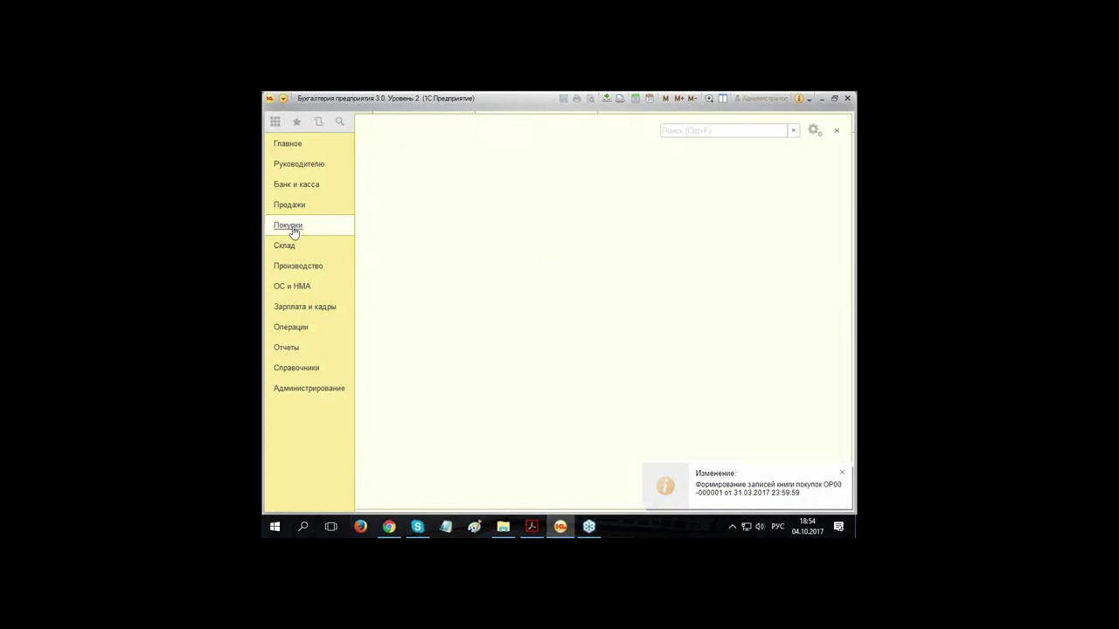
pyautogui.click(704, 263)
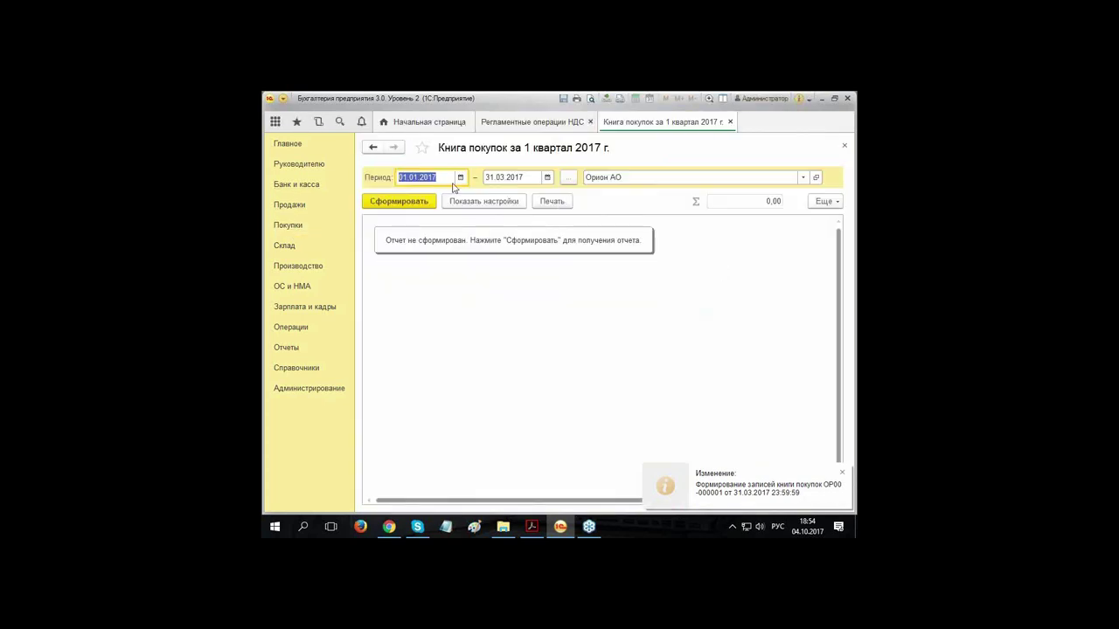
pyautogui.click(377, 202)
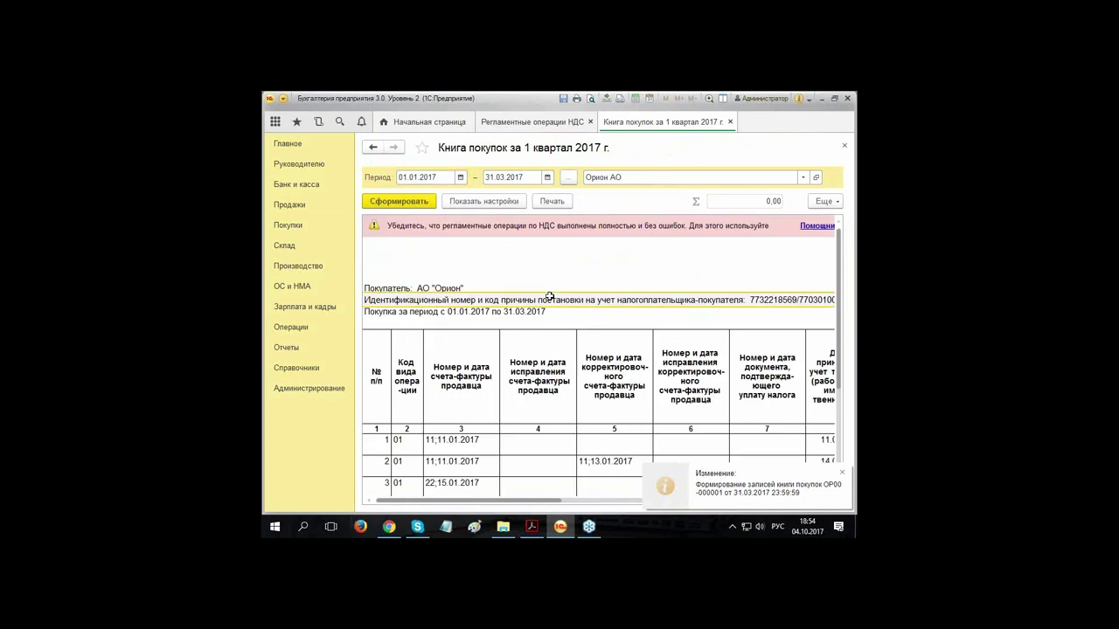
# Step: Examine the second Сорбент row of the Книга покупок across its columns, including the corrective invoice, purchase cost and VAT amount
pyautogui.scroll(-2, 552, 307)
pyautogui.click(395, 374)
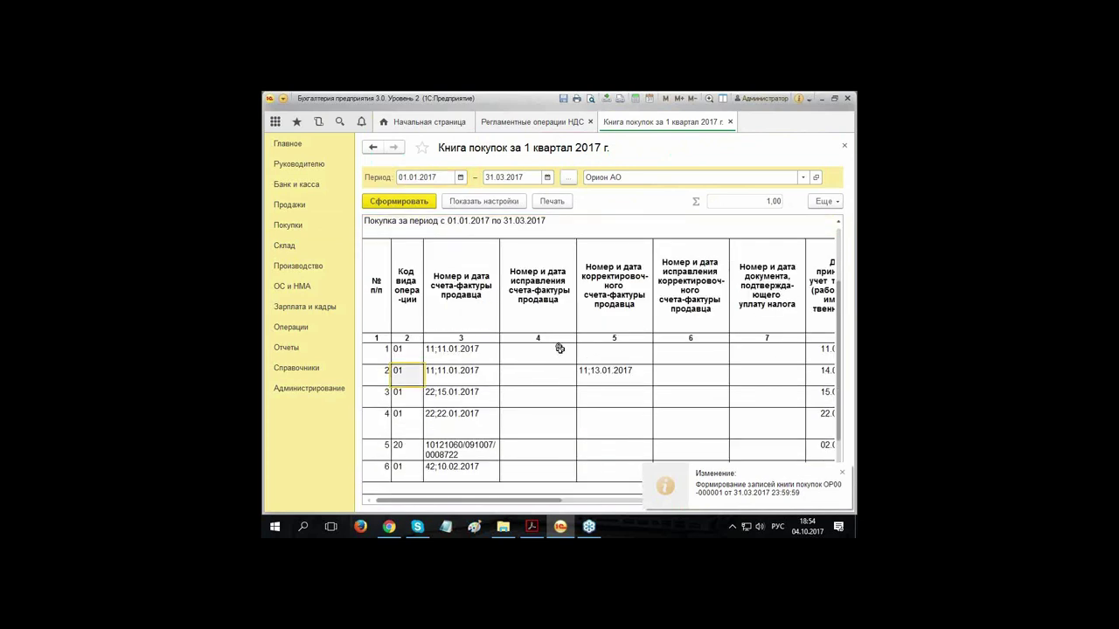
pyautogui.press('Right')
pyautogui.press('Right')
pyautogui.press('Right')
pyautogui.press('Right')
pyautogui.press('Right')
pyautogui.press('Right')
pyautogui.press('Right')
pyautogui.press('Right')
pyautogui.press('Right')
pyautogui.press('Right')
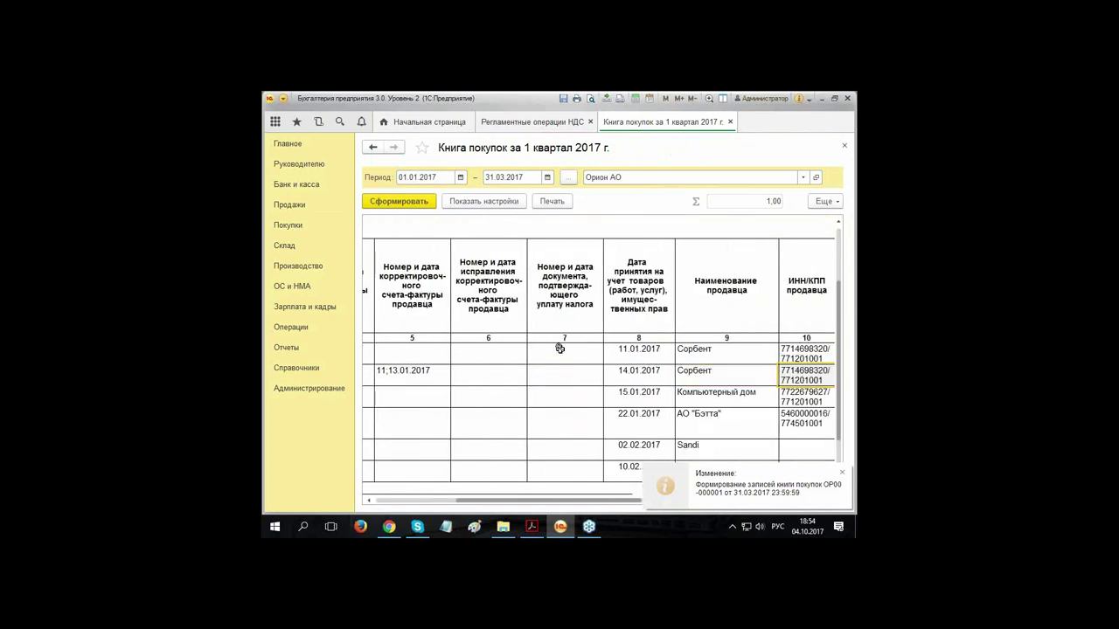
pyautogui.press('Right')
pyautogui.press('Right')
pyautogui.press('Right')
pyautogui.press('Right')
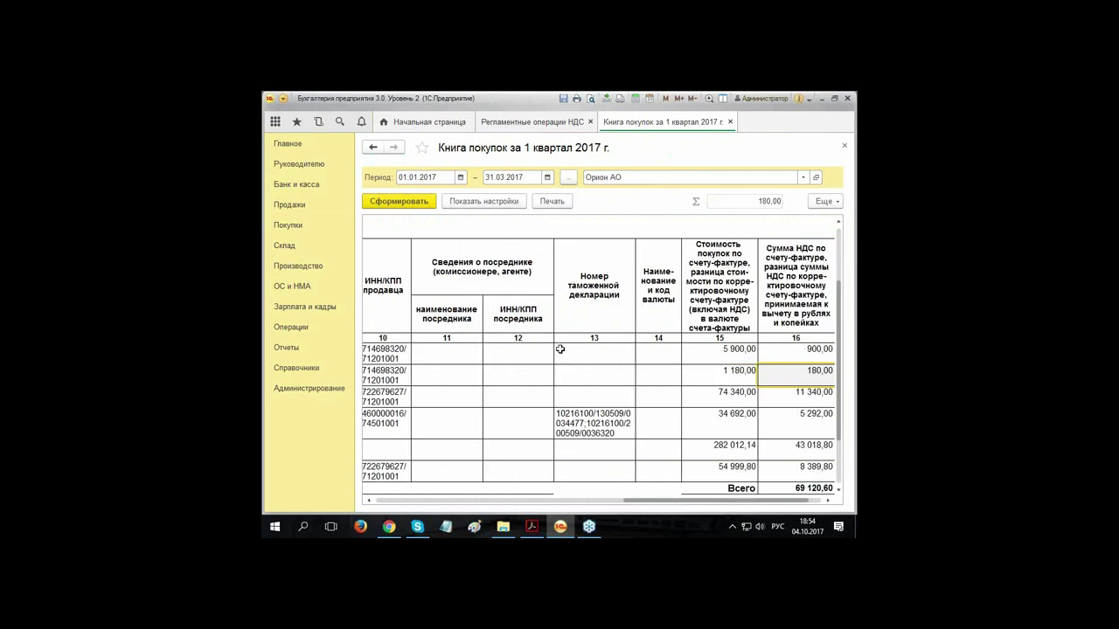
pyautogui.press('Left')
pyautogui.press('Left')
pyautogui.press('Left')
pyautogui.press('Left')
pyautogui.press('Left')
pyautogui.press('Left')
pyautogui.press('Left')
pyautogui.press('Left')
pyautogui.press('Left')
pyautogui.press('Left')
pyautogui.press('Left')
pyautogui.press('Left')
pyautogui.press('Left')
pyautogui.press('Left')
pyautogui.press('Left')
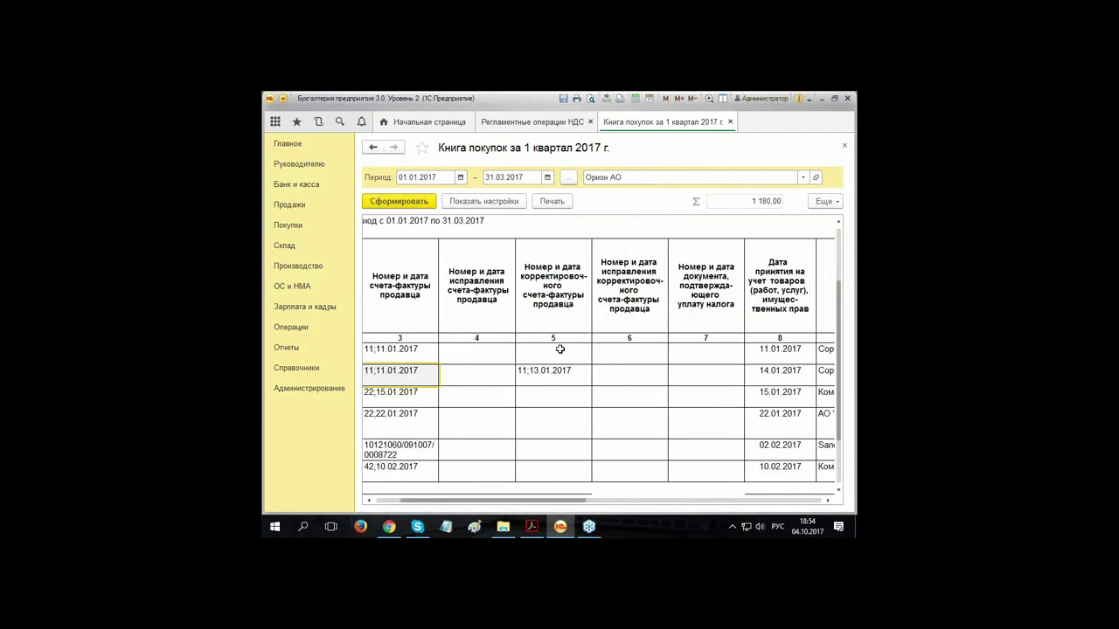
pyautogui.press('Right')
pyautogui.press('Right')
pyautogui.press('Right')
pyautogui.press('Right')
pyautogui.press('Right')
pyautogui.press('Right')
pyautogui.press('Right')
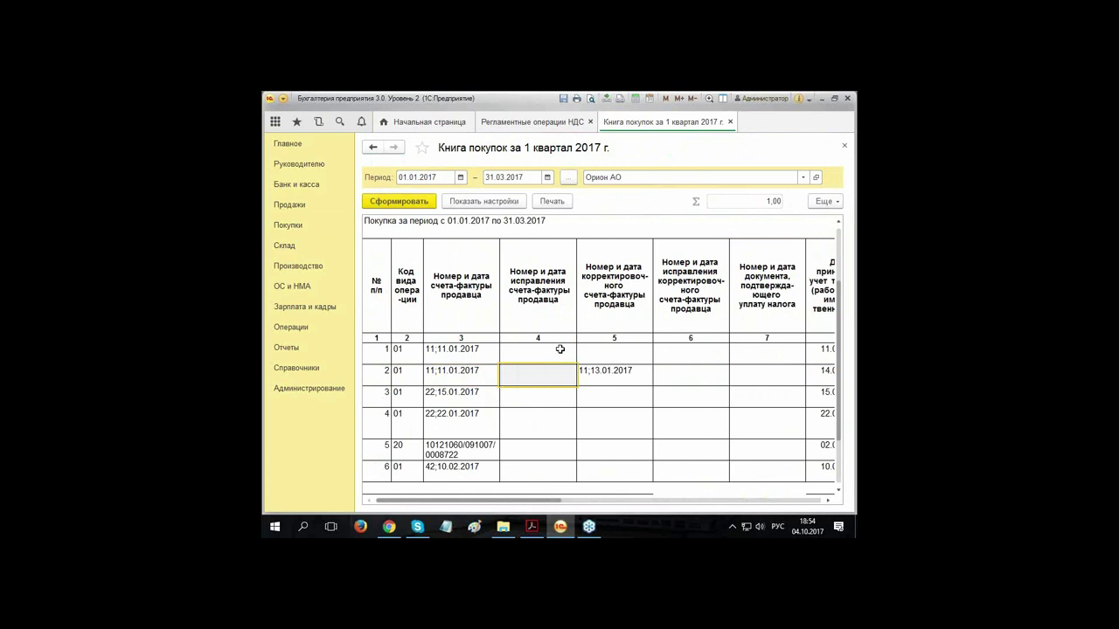
pyautogui.press('Right')
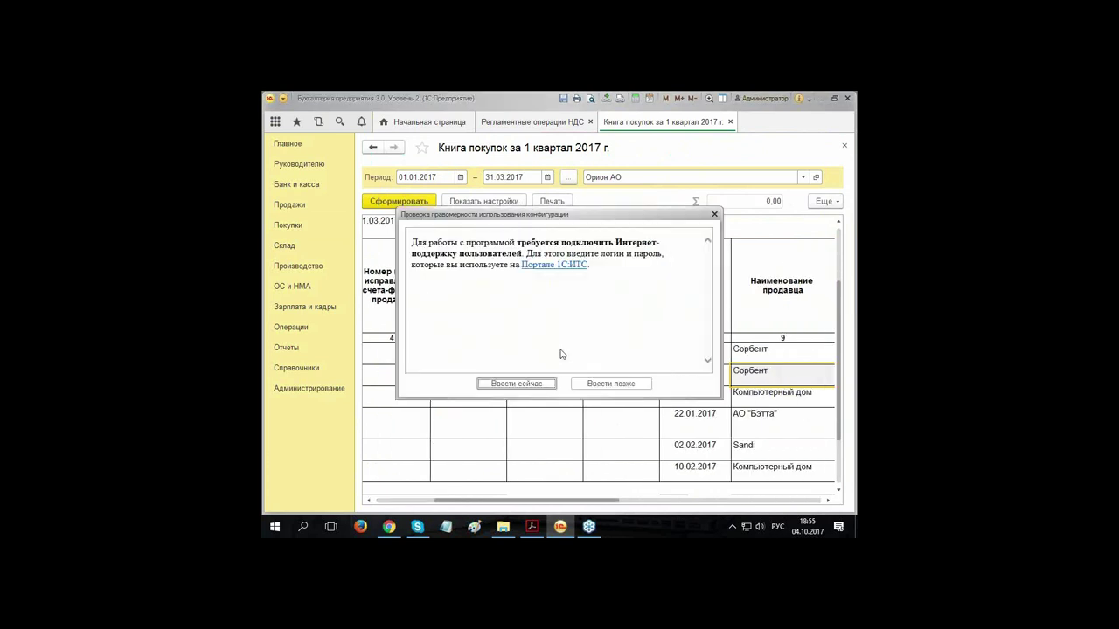
# Step: Postpone the Internet support login request, and close the Книга покупок report and the Регламентные операции НДС list
pyautogui.click(612, 382)
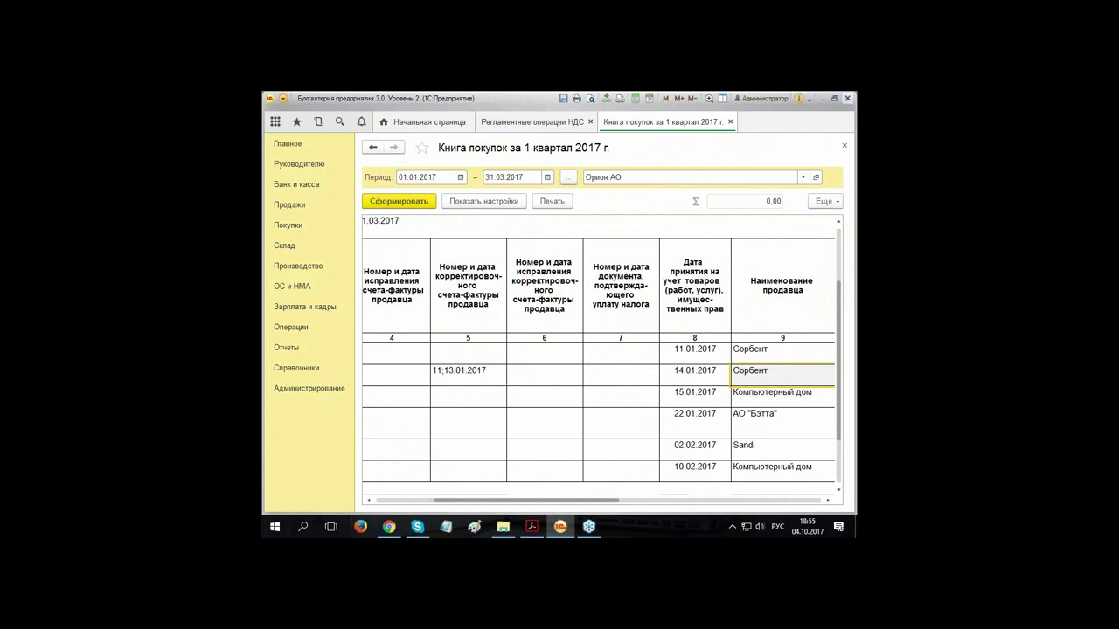
pyautogui.click(842, 146)
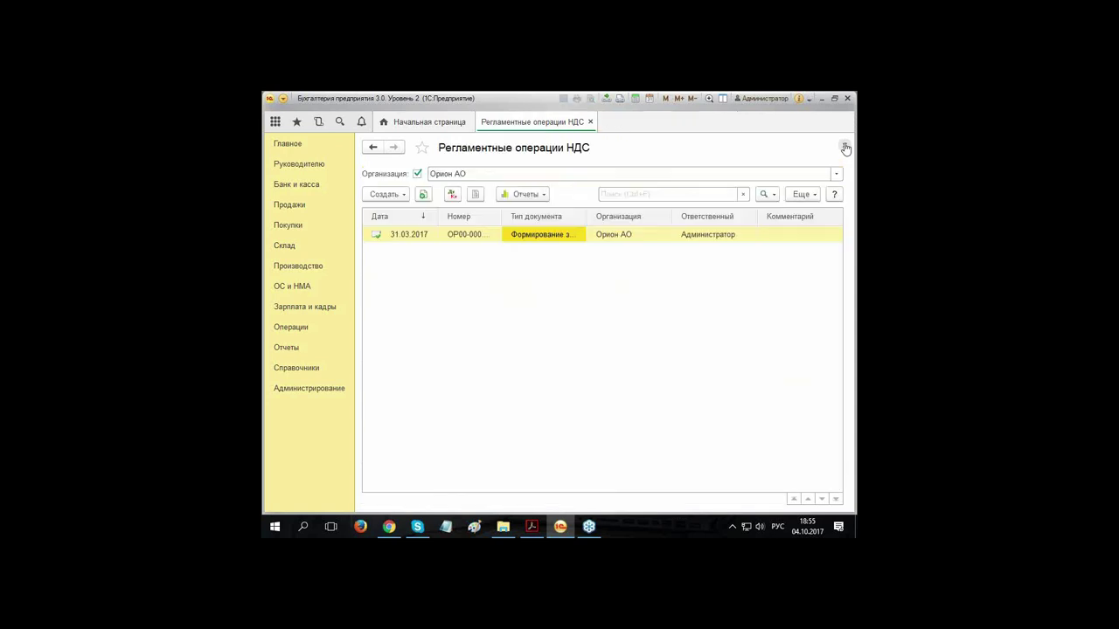
pyautogui.click(591, 121)
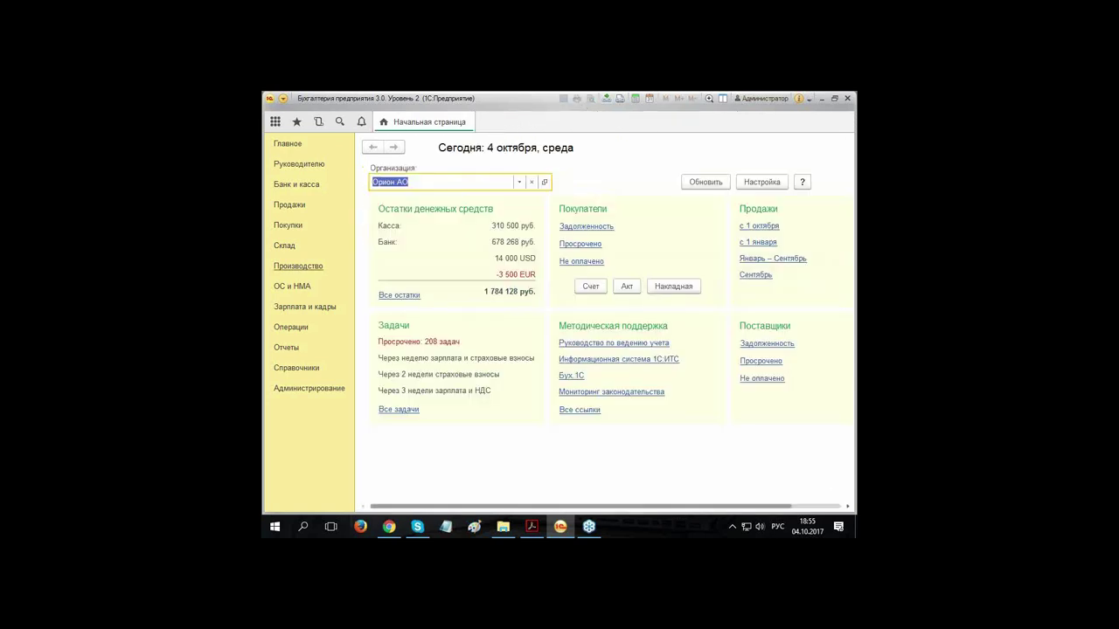
# Step: Open the Поступление (акты, накладные) list, review the Бэтта АО receipt of 22.01.2017 and close it, leaving its row selected
pyautogui.click(288, 225)
pyautogui.click(424, 203)
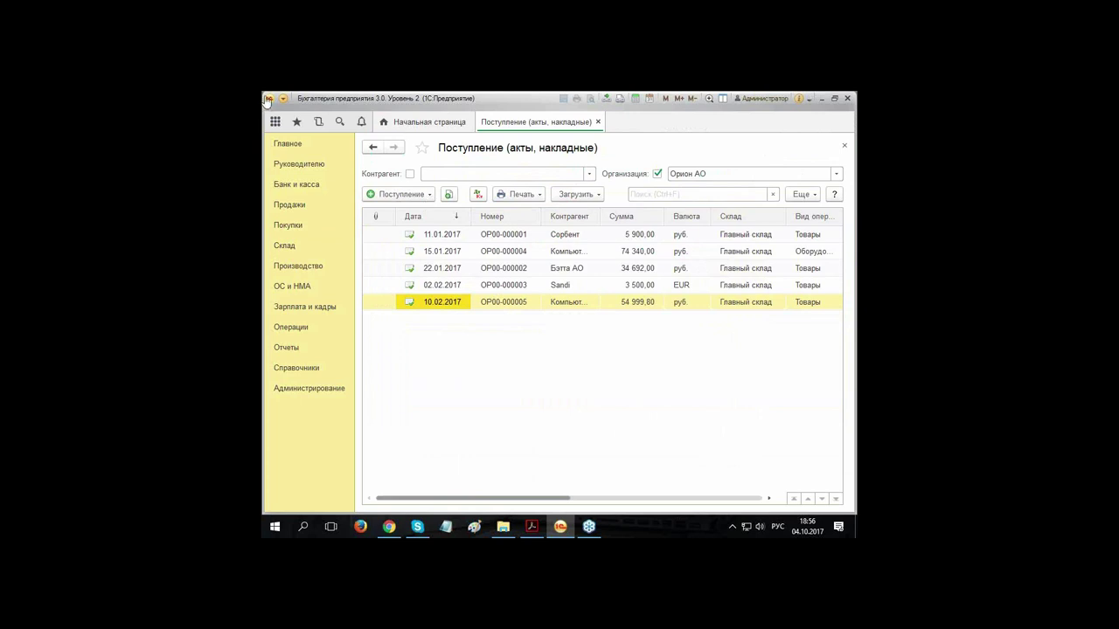
pyautogui.click(642, 271)
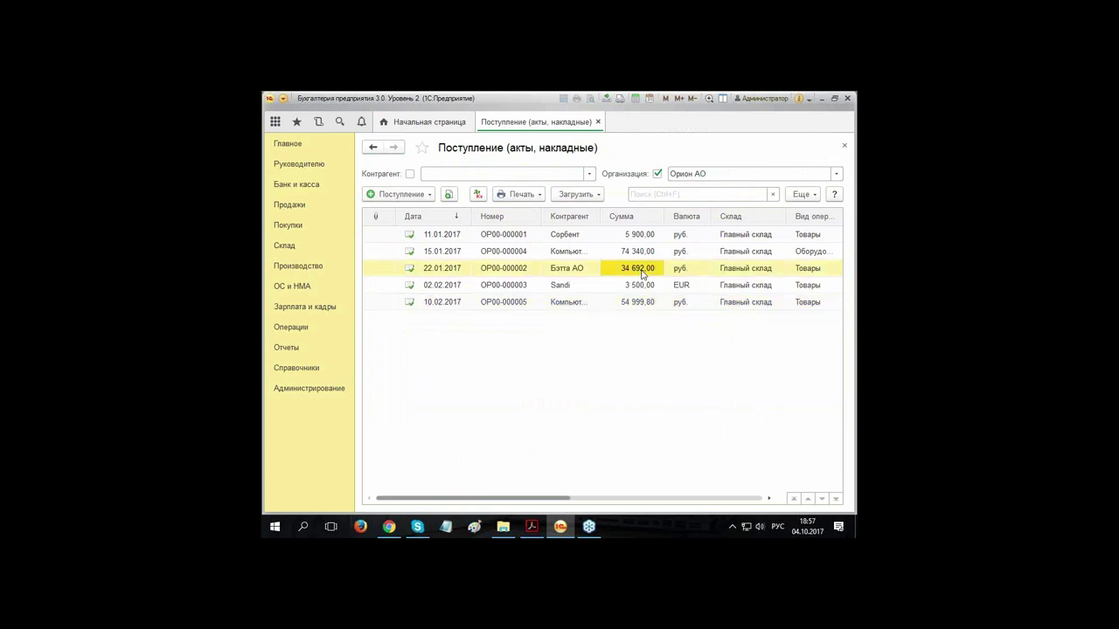
pyautogui.doubleClick(643, 272)
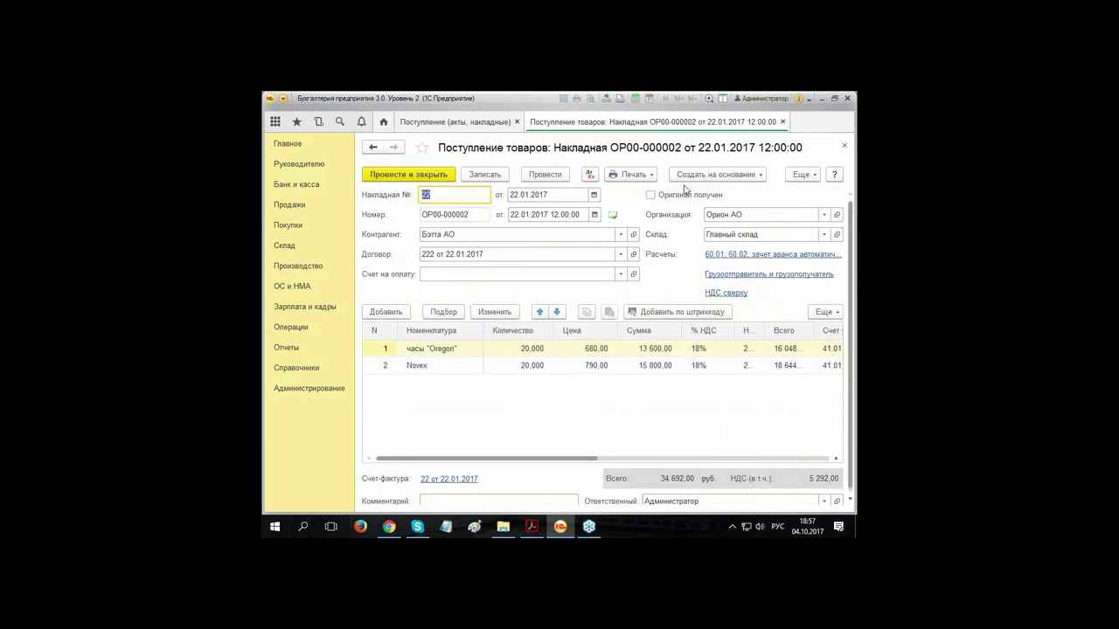
pyautogui.click(844, 147)
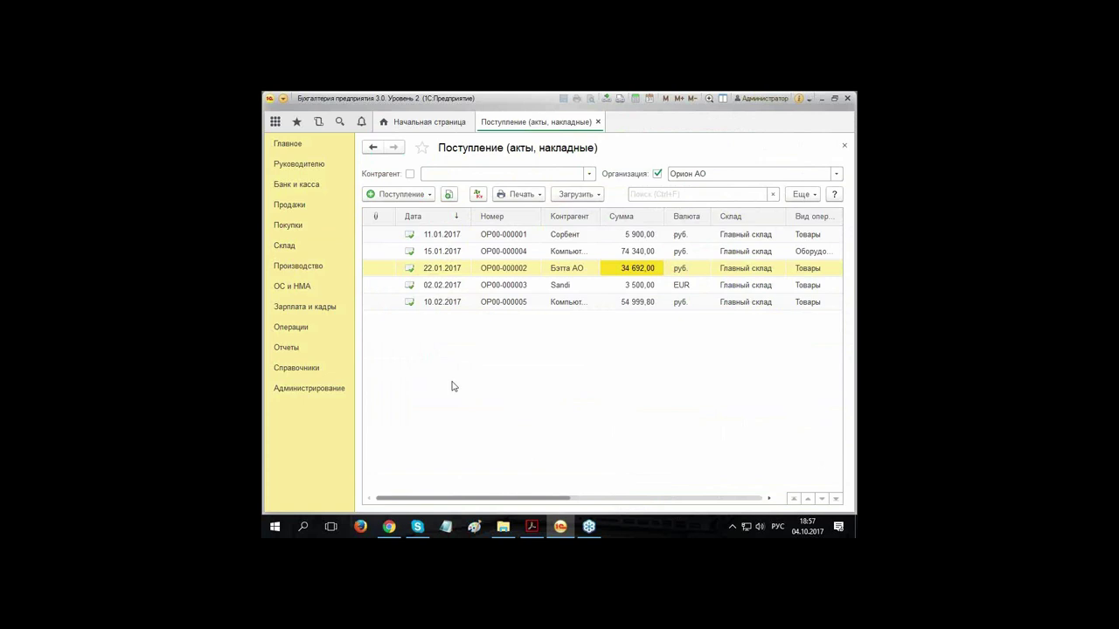
pyautogui.press('Return')
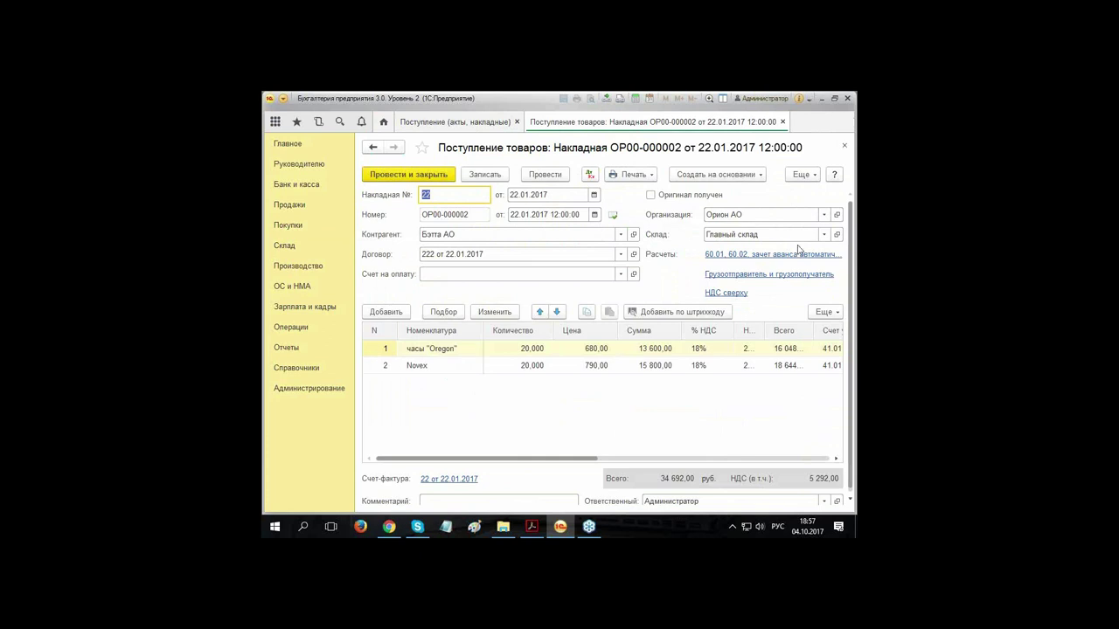
pyautogui.click(844, 146)
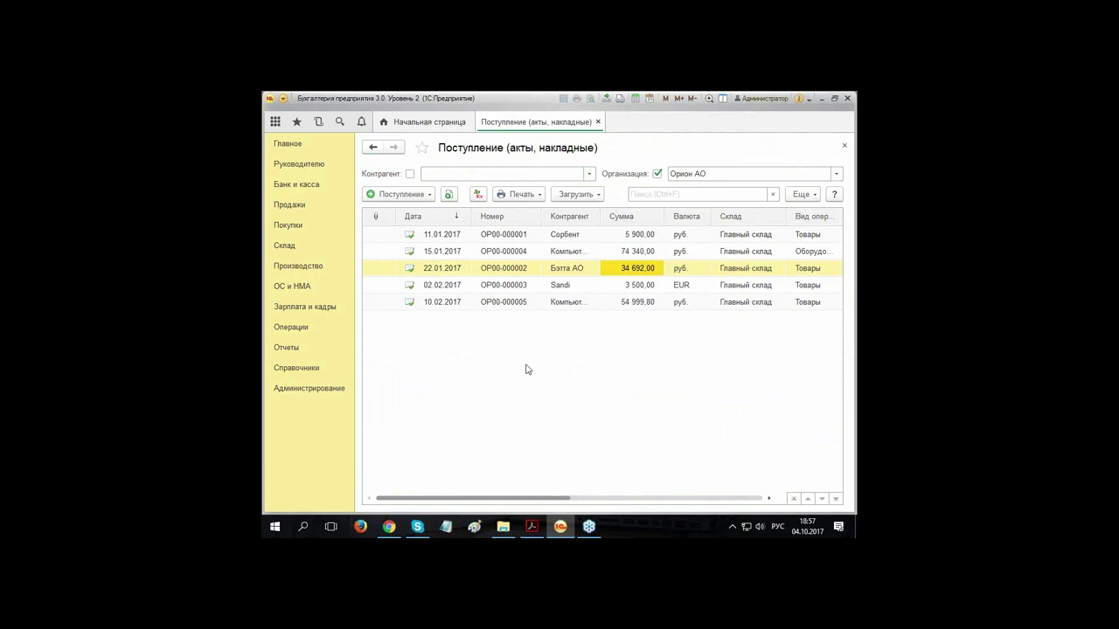
pyautogui.click(522, 273)
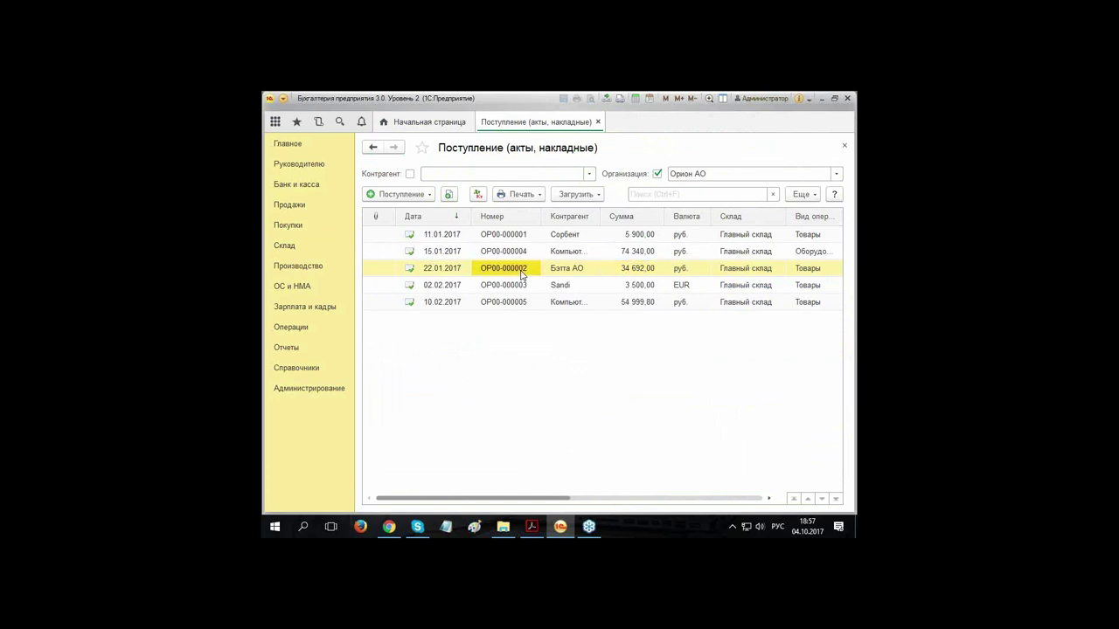
# Step: Create a Корректировка поступления based on the Бэтта АО receipt of 22.01.2017
pyautogui.doubleClick(521, 272)
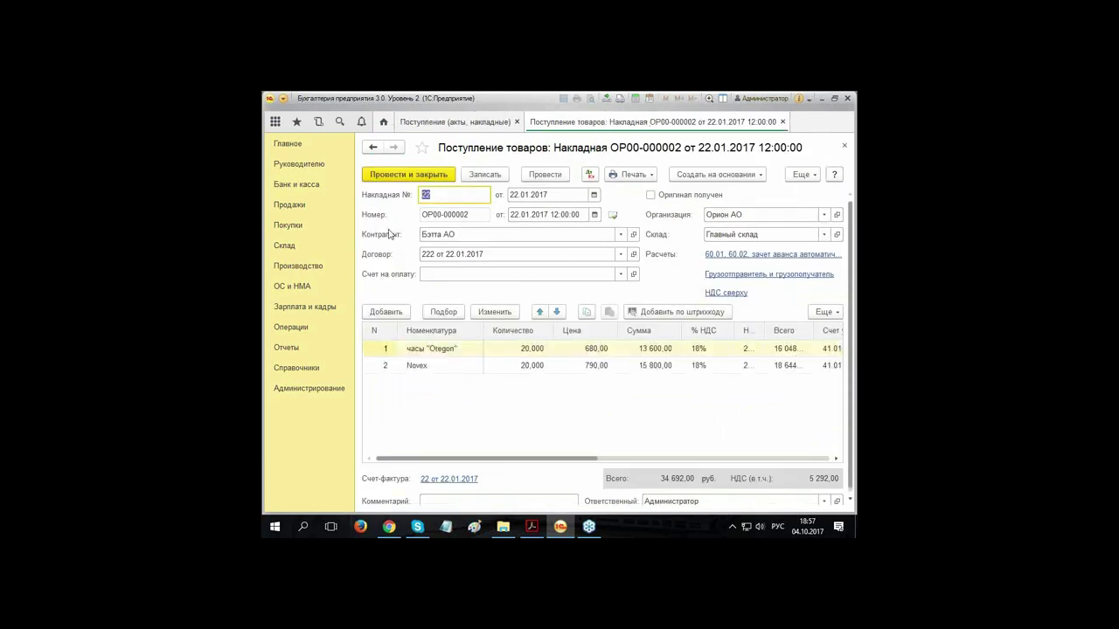
pyautogui.click(710, 176)
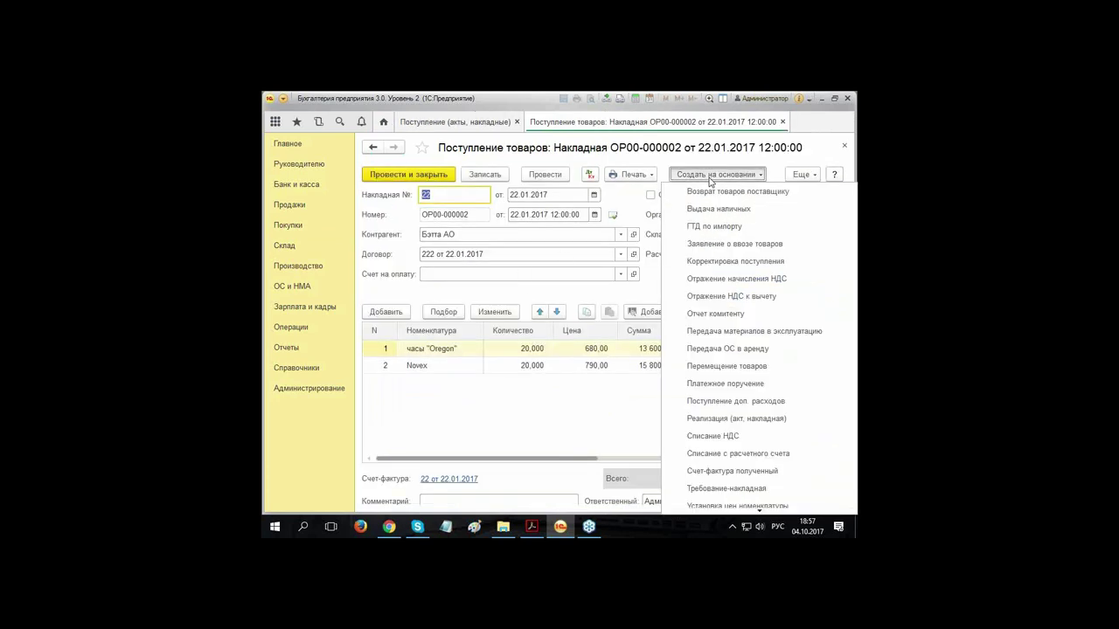
pyautogui.click(721, 267)
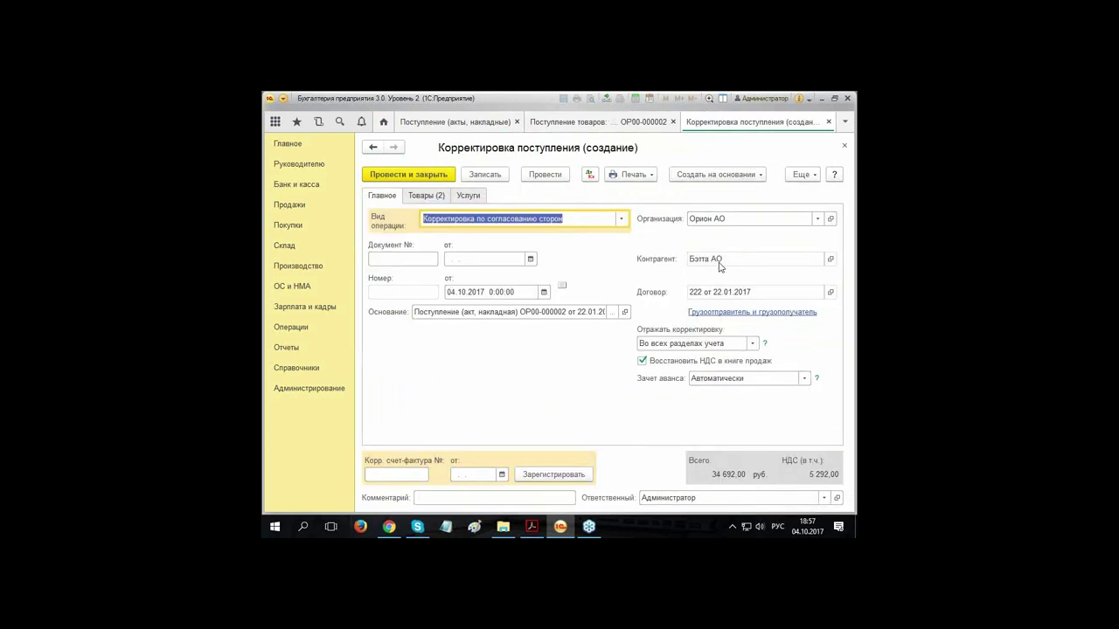
# Step: Give the receipt correction document number 25 and set both of its dates to 25.01.2017
pyautogui.click(400, 259)
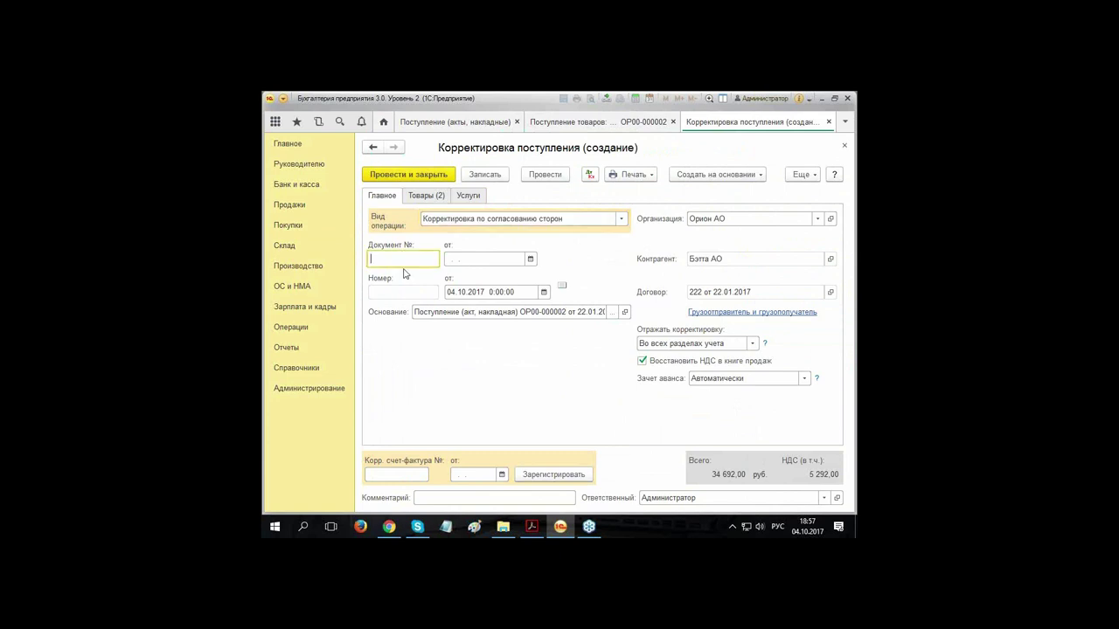
pyautogui.write('25')
pyautogui.press('Tab')
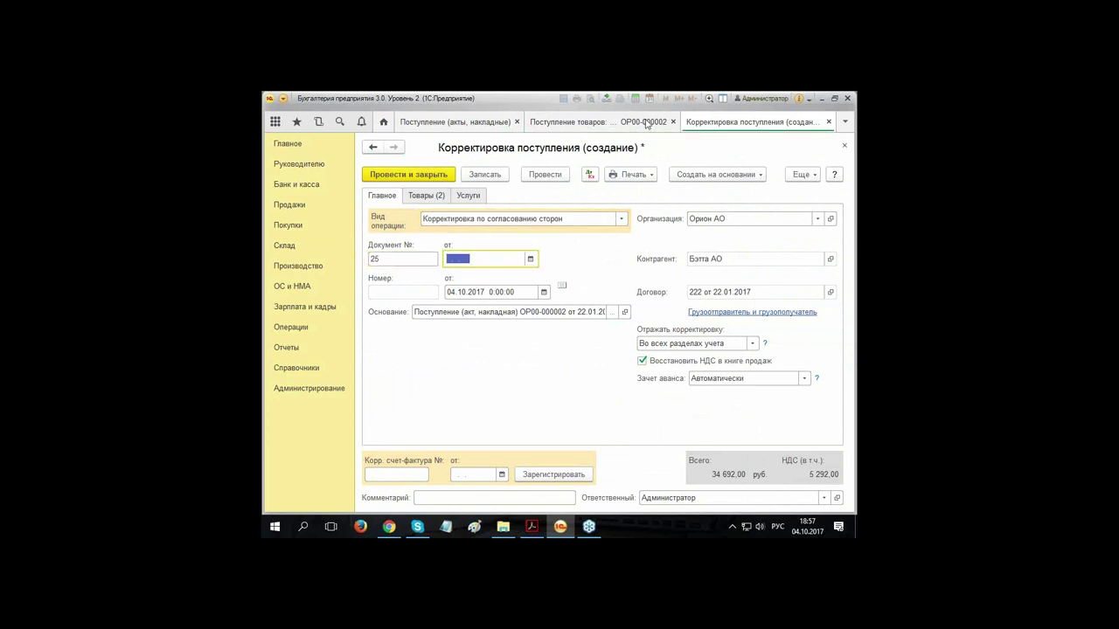
pyautogui.write('25.01')
pyautogui.press('Tab')
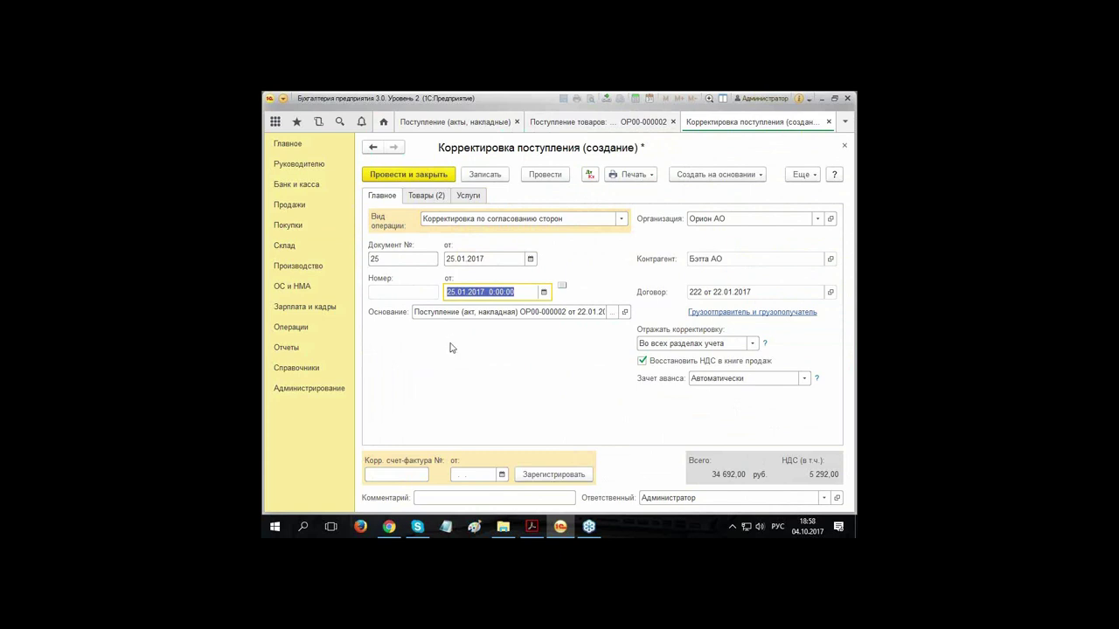
# Step: Check the goods in the original receipt, and set the after-change price of часы "Oregon" to 600 in the correction
pyautogui.click(577, 124)
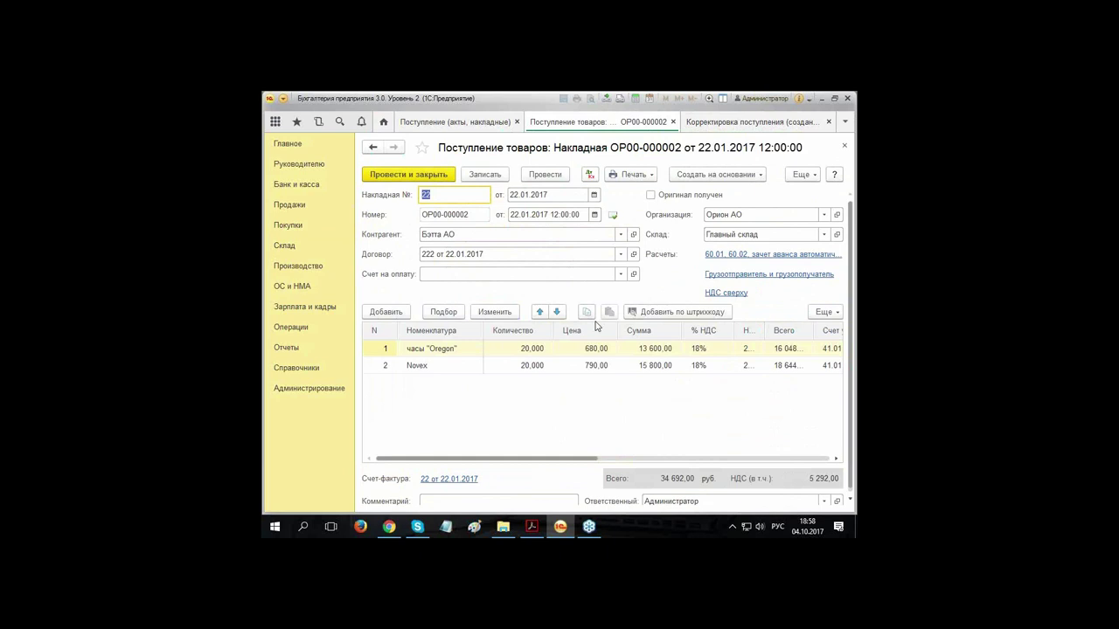
pyautogui.click(715, 121)
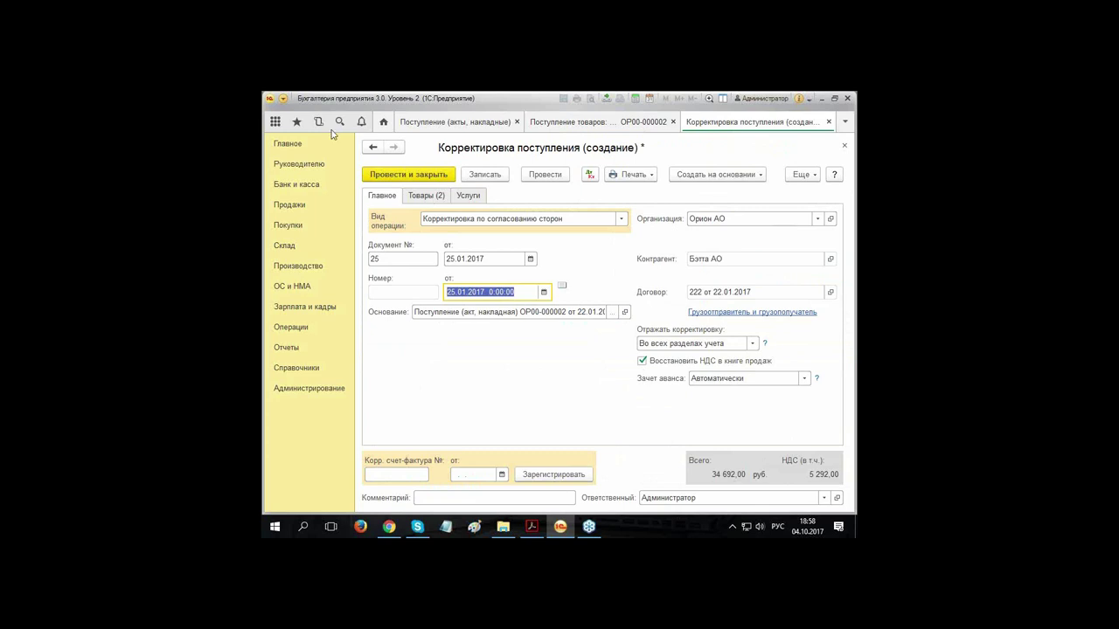
pyautogui.click(418, 198)
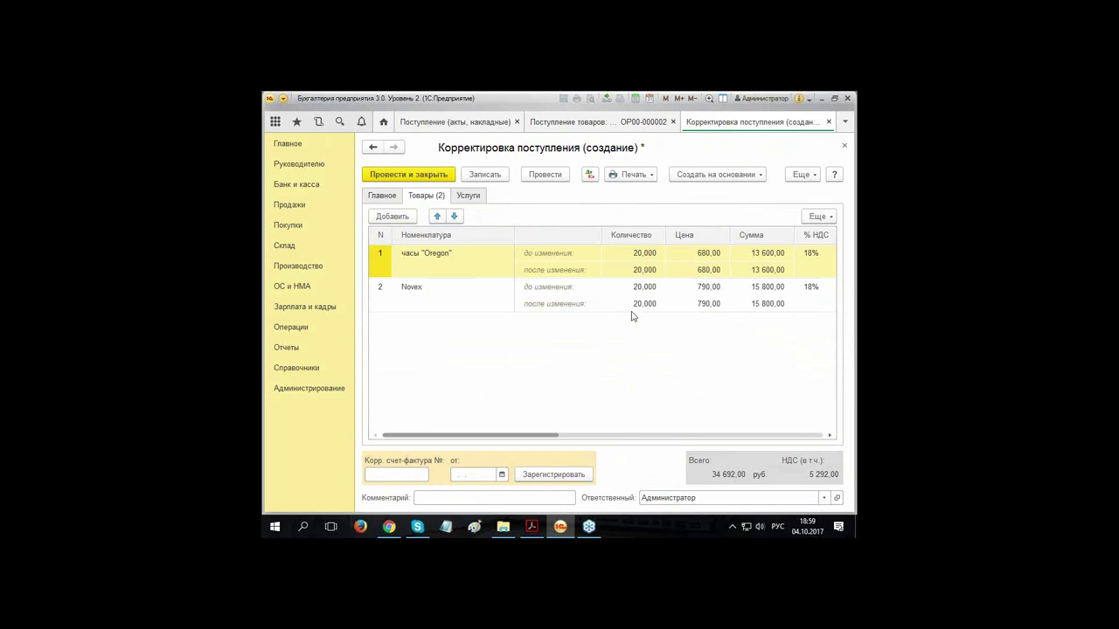
pyautogui.doubleClick(687, 269)
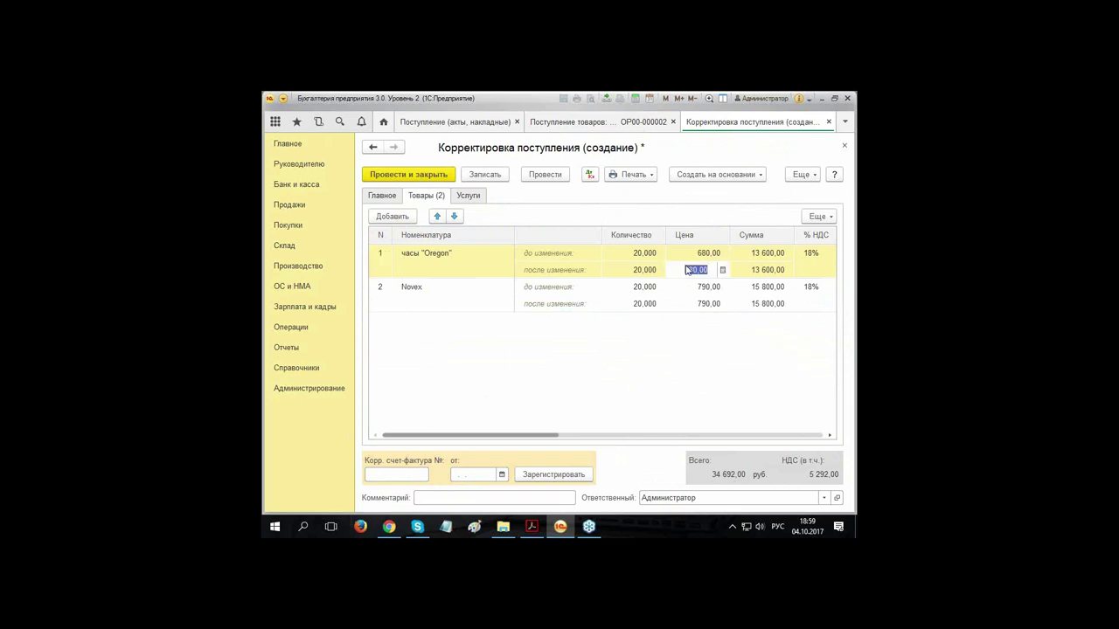
pyautogui.write('600')
pyautogui.press('Return')
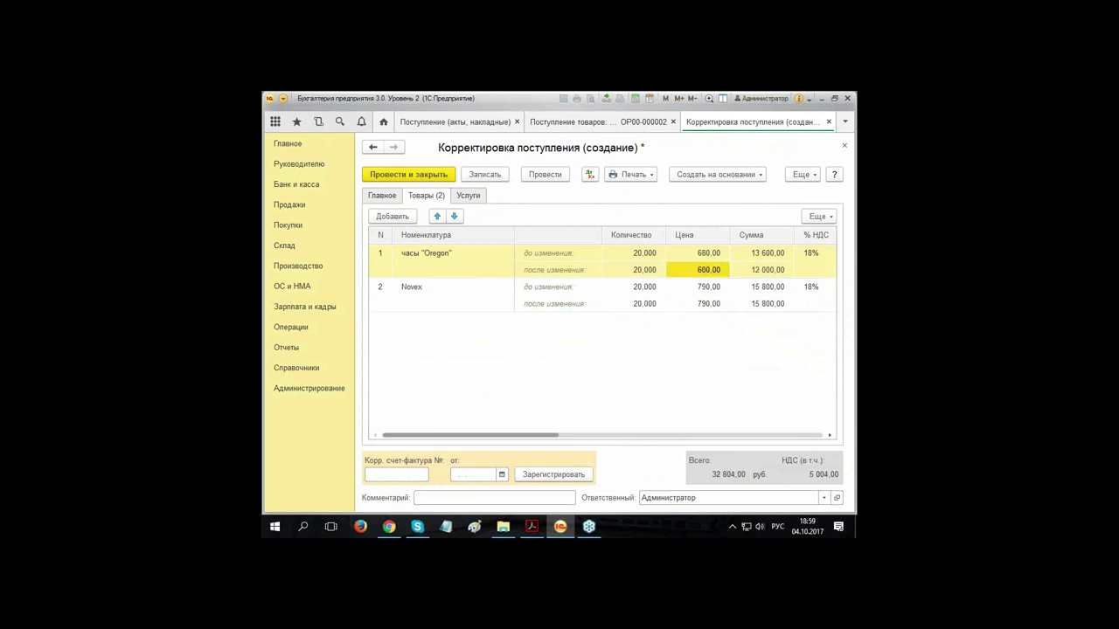
# Step: Try to delete the Novex row from the correction's goods table
pyautogui.click(440, 294)
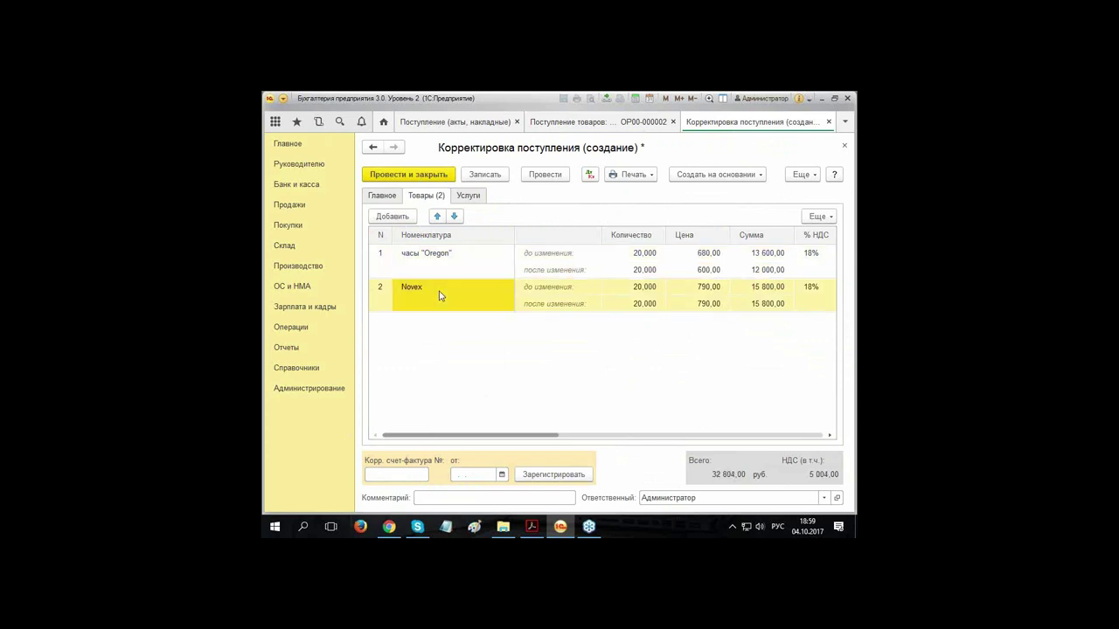
pyautogui.rightClick(441, 295)
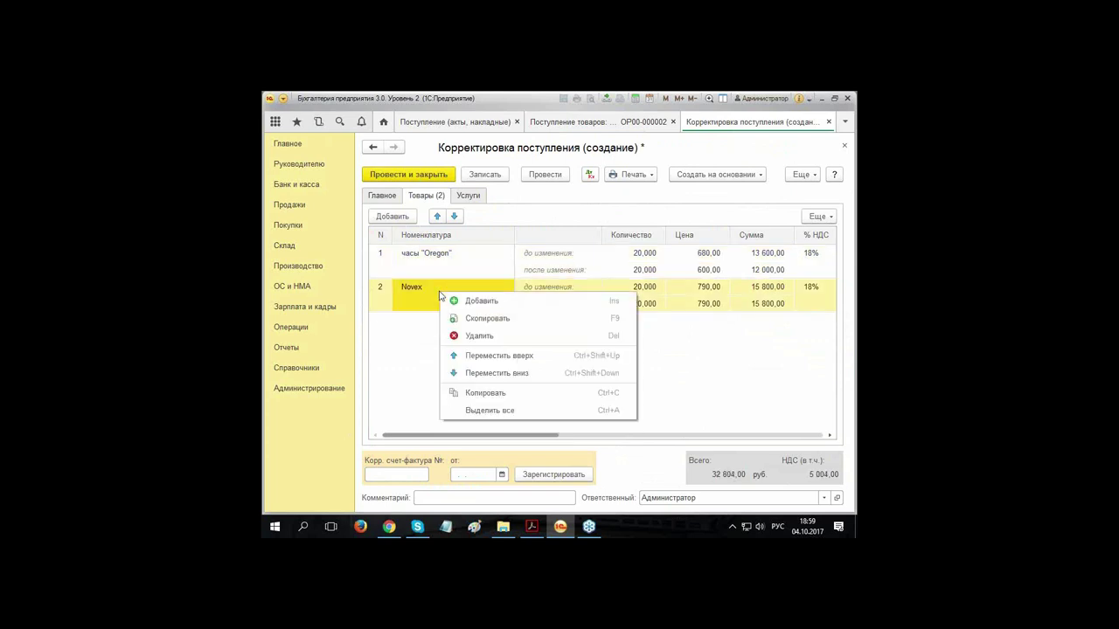
pyautogui.click(468, 337)
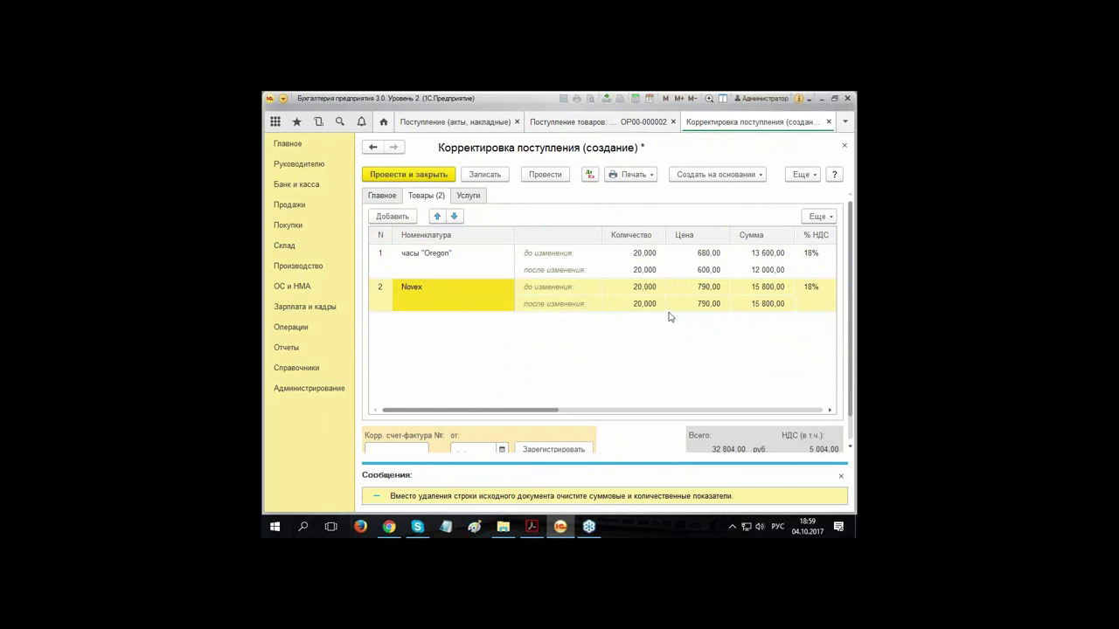
# Step: Clear the after-change quantity and price of the Novex row
pyautogui.doubleClick(610, 313)
pyautogui.press('BackSpace')
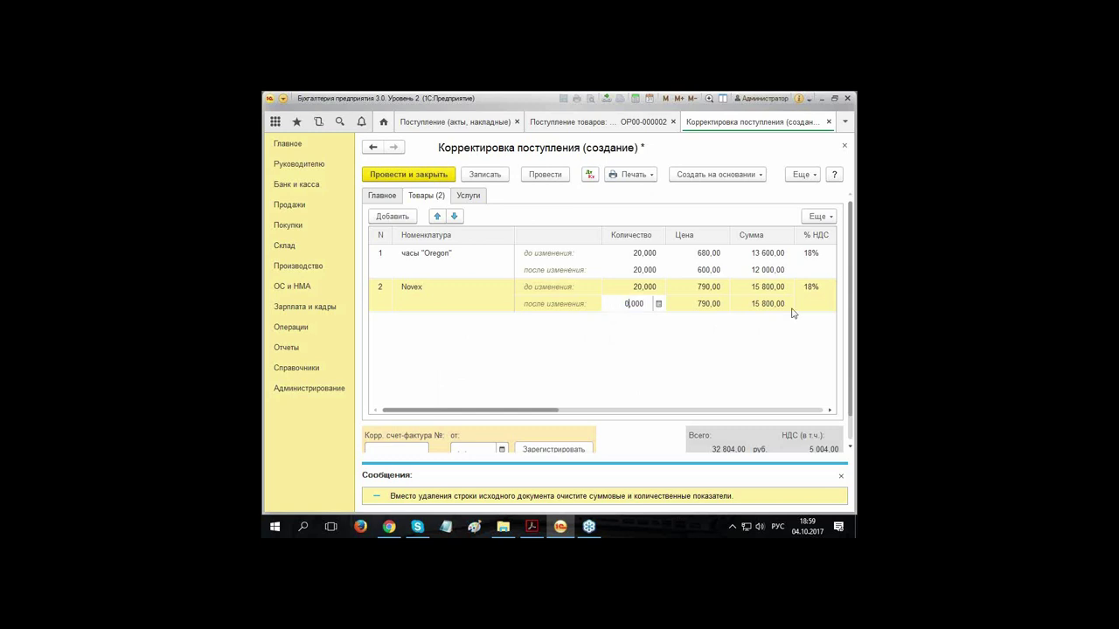
pyautogui.click(709, 307)
pyautogui.hotkey('shift', 'Home')
pyautogui.press('BackSpace')
pyautogui.press('Return')
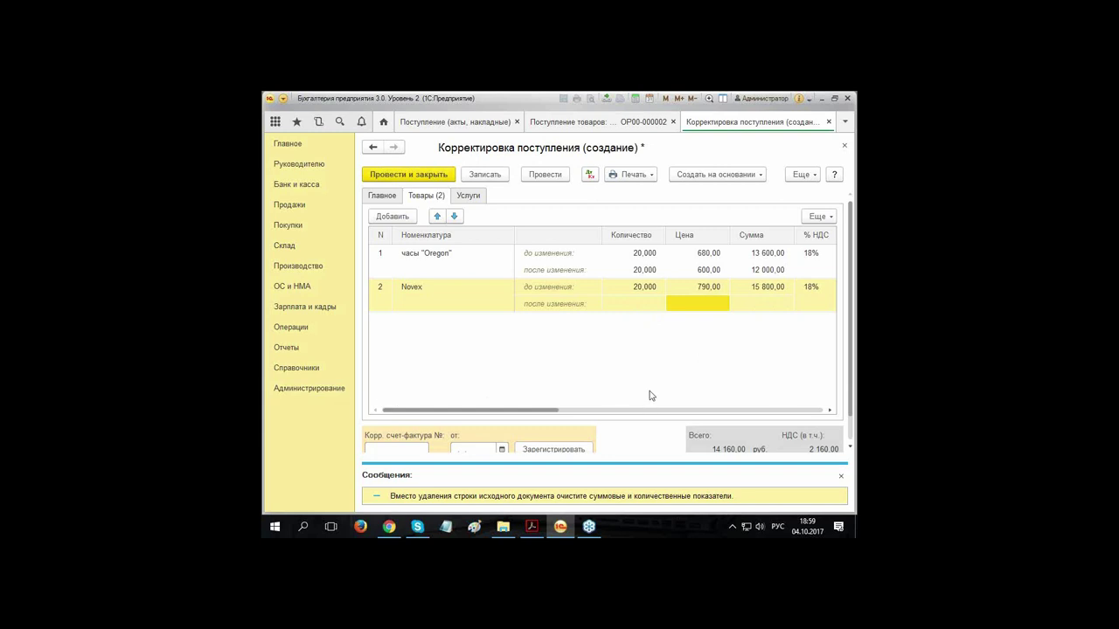
# Step: Register the received corrective invoice number 25 dated 25.01.2017 for the correction
pyautogui.moveTo(554, 408); pyautogui.dragTo(439, 408)
pyautogui.scroll(-1, 682, 363)
pyautogui.click(388, 421)
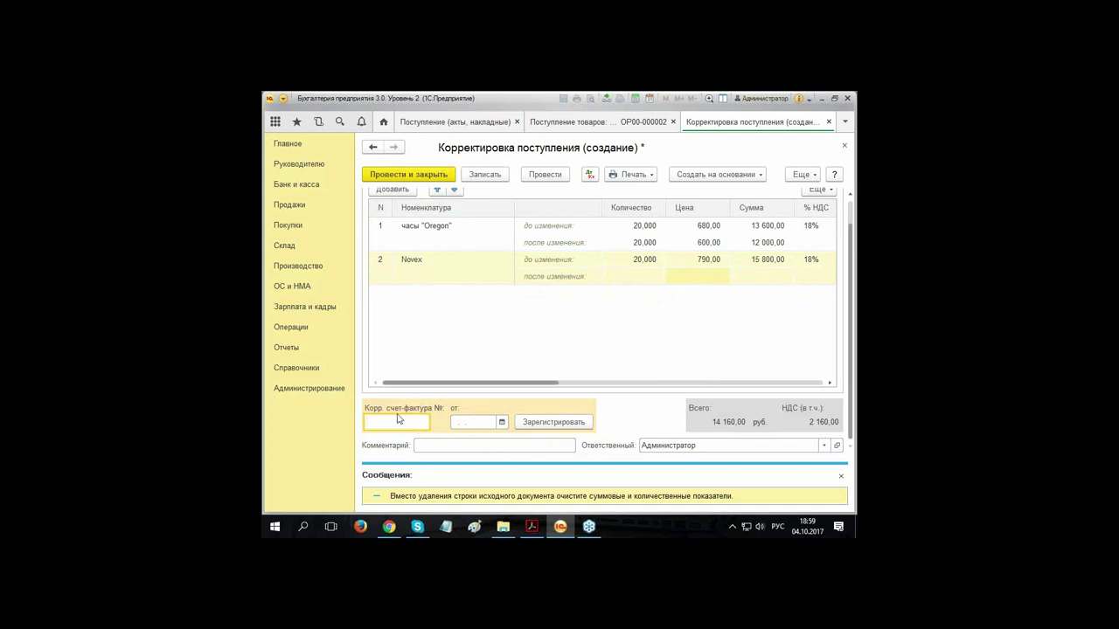
pyautogui.write('25')
pyautogui.press('Tab')
pyautogui.write('25.01.')
pyautogui.press('Tab')
pyautogui.click(544, 423)
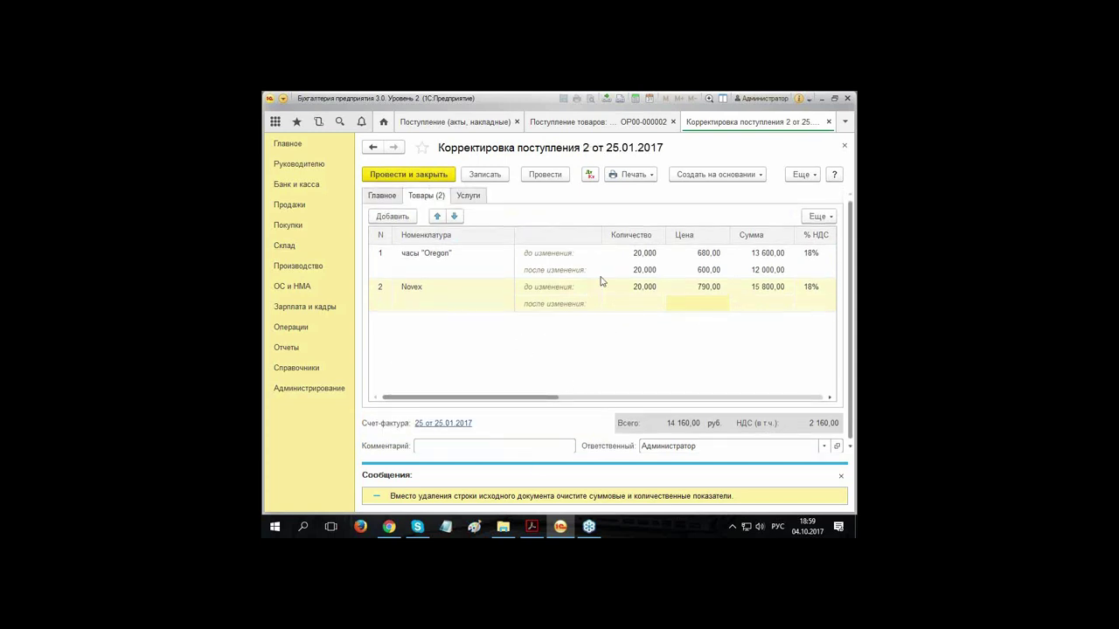
# Step: Post the receipt correction and examine all of its accounting and tax entries
pyautogui.click(590, 175)
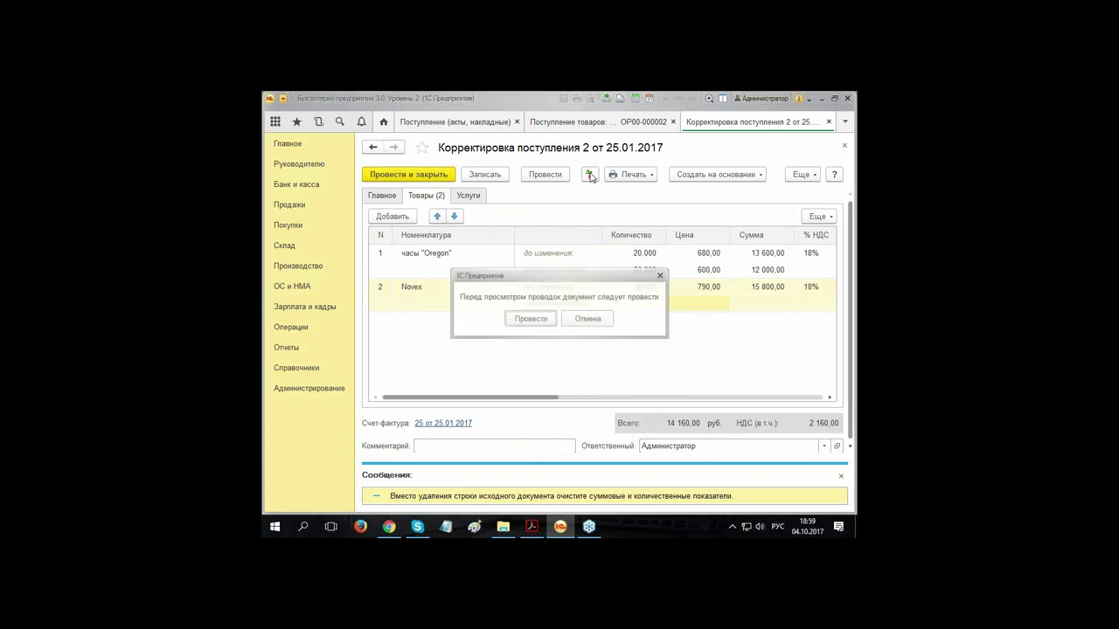
pyautogui.click(530, 321)
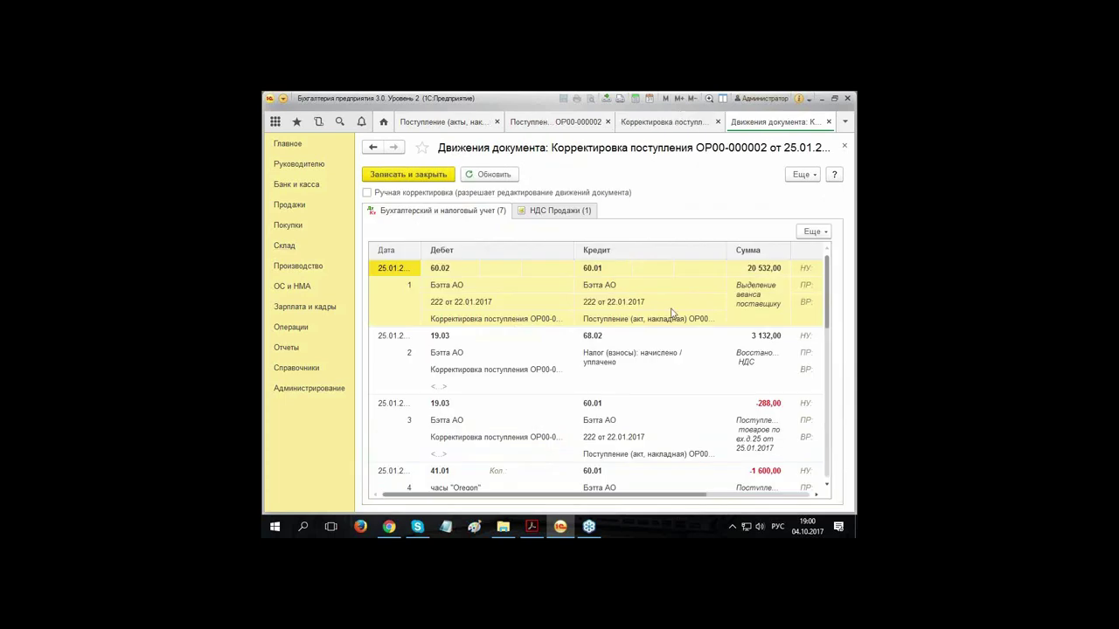
pyautogui.click(739, 277)
pyautogui.click(503, 288)
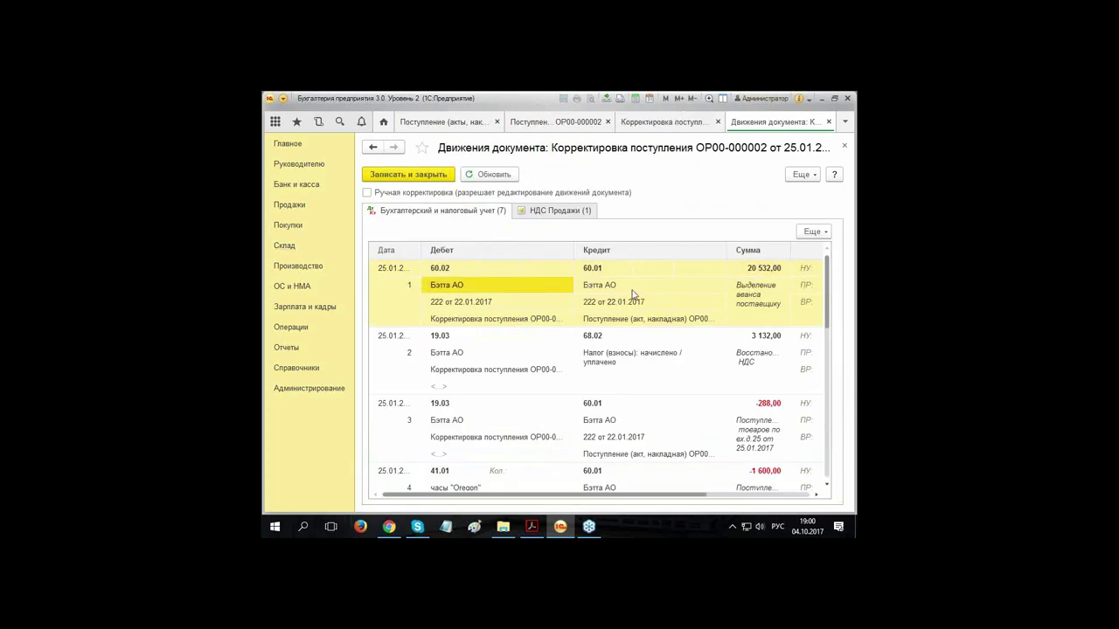
pyautogui.scroll(-3, 634, 295)
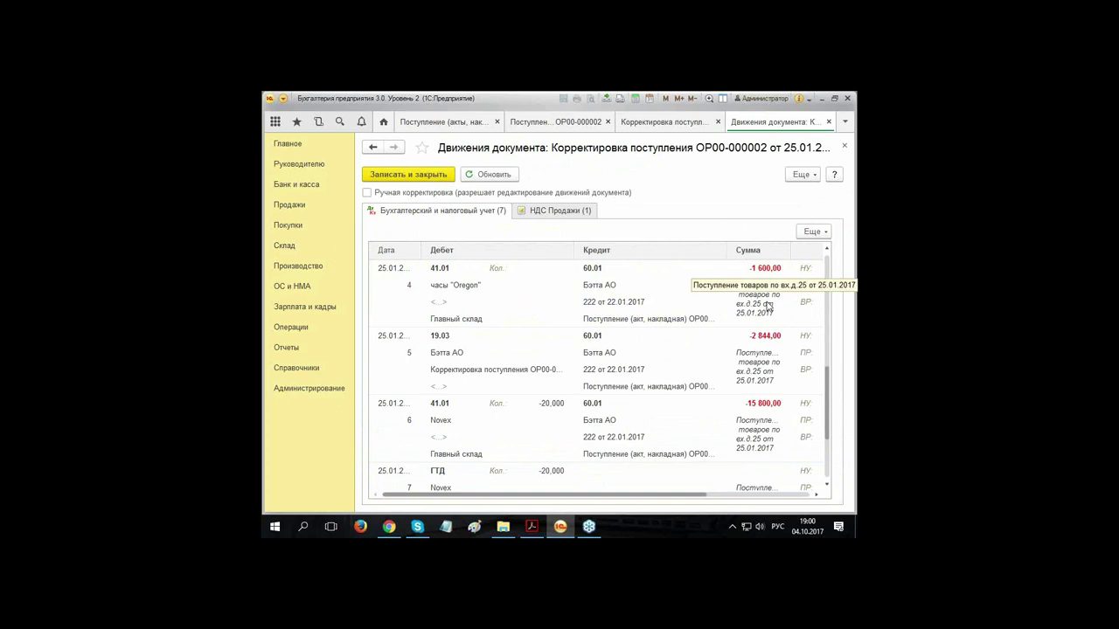
pyautogui.scroll(-2, 767, 306)
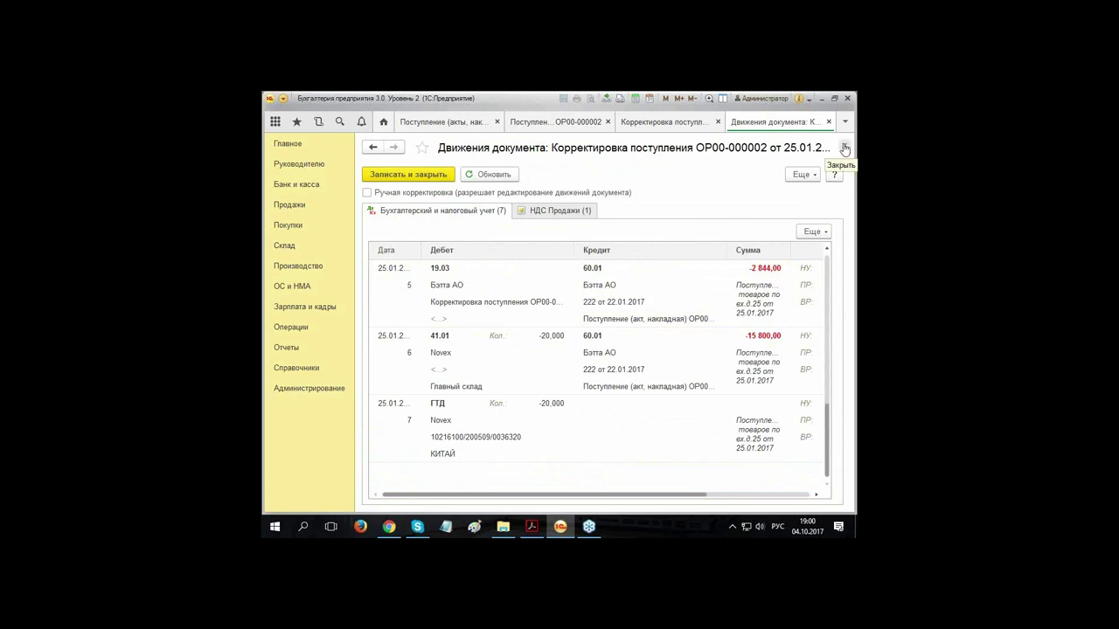
# Step: Review the correction's НДС Продажи record across its columns and close the document movements
pyautogui.click(543, 212)
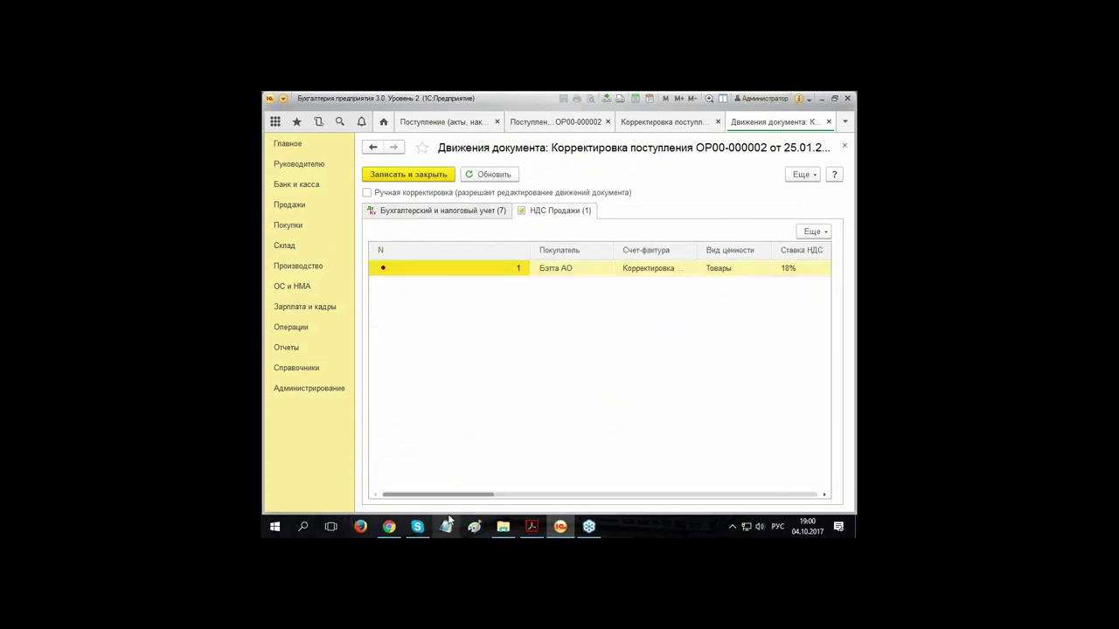
pyautogui.moveTo(432, 495); pyautogui.dragTo(562, 496)
pyautogui.click(844, 145)
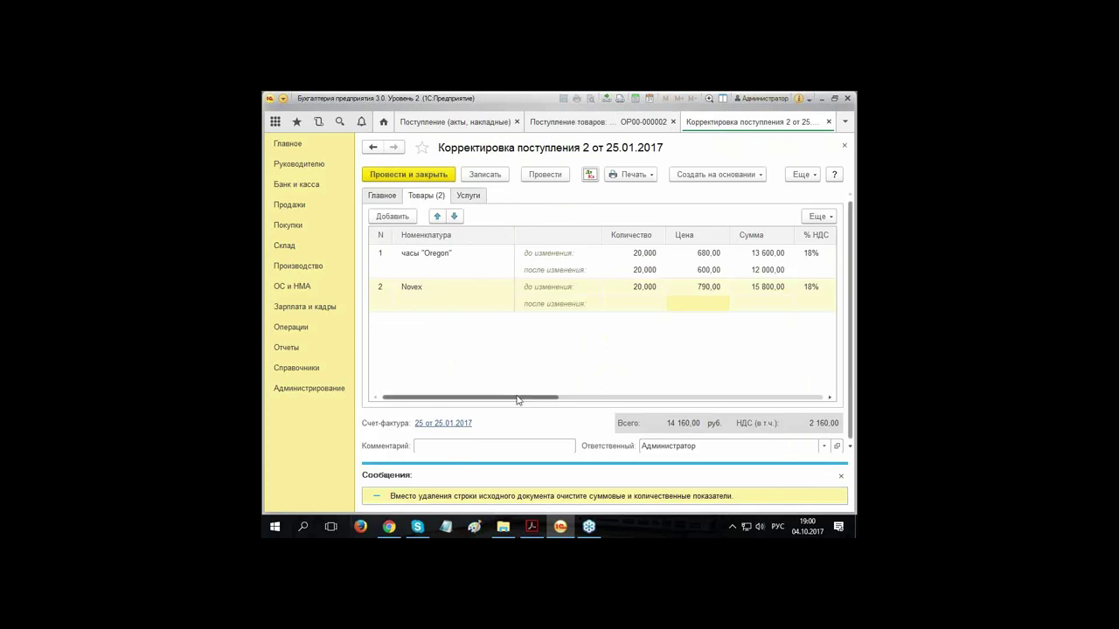
# Step: Compare the original receipt's total with the before- and after-change VAT and totals in the correction's goods table
pyautogui.click(566, 122)
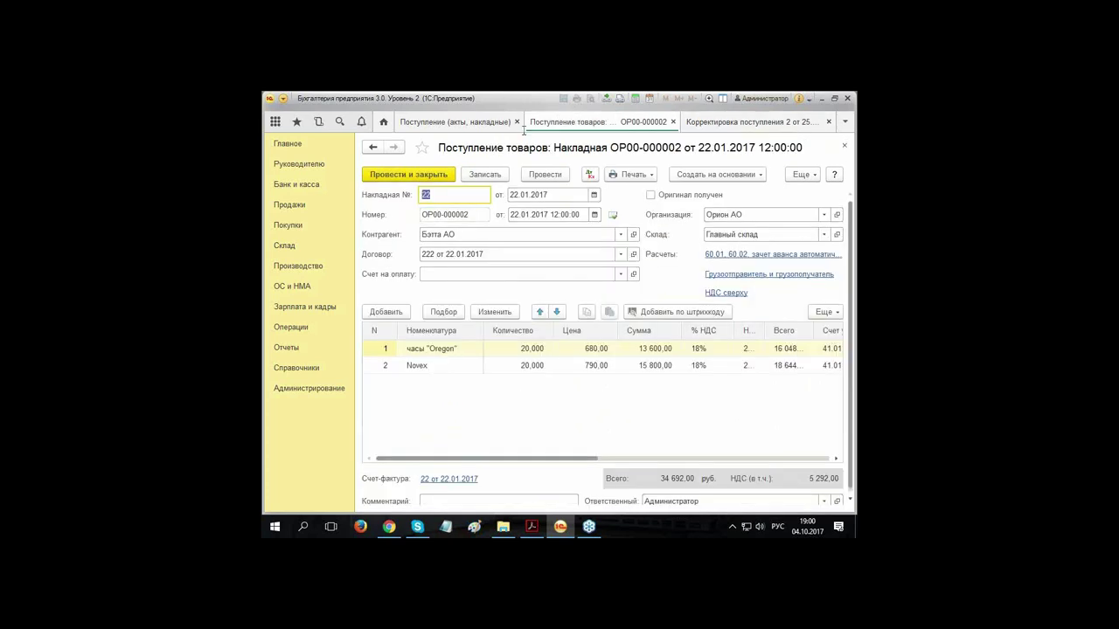
pyautogui.moveTo(643, 480); pyautogui.dragTo(688, 483)
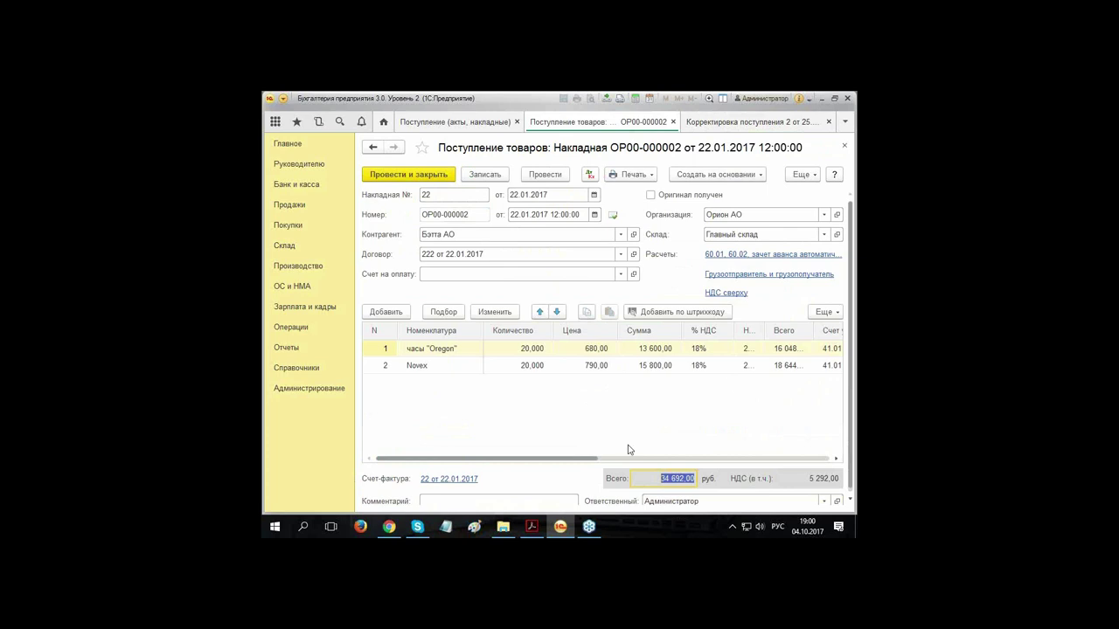
pyautogui.click(714, 125)
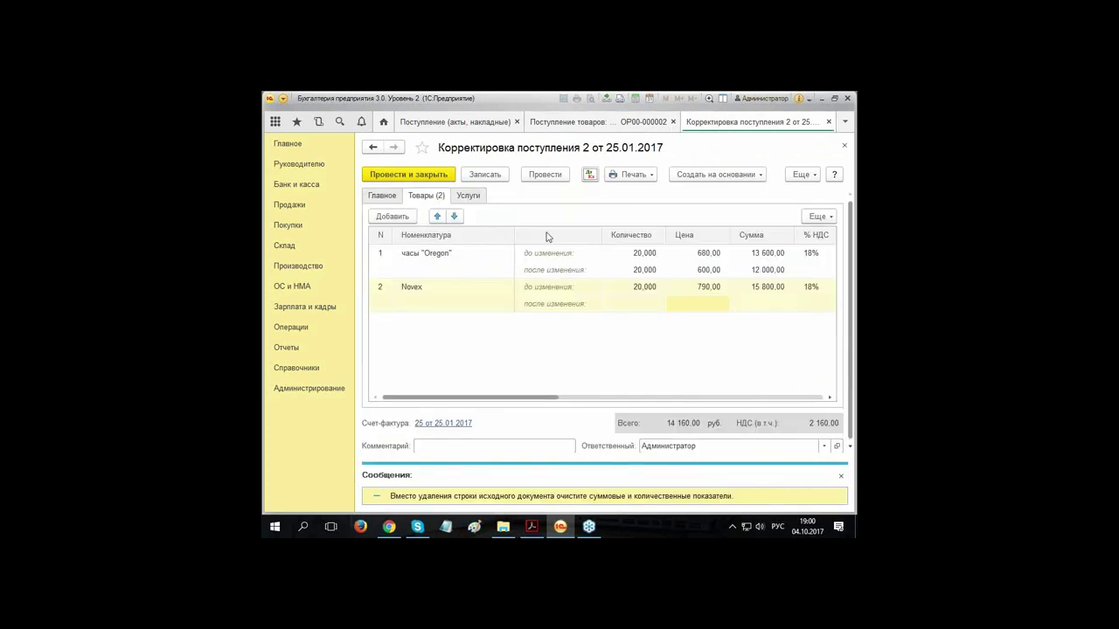
pyautogui.moveTo(548, 398); pyautogui.dragTo(651, 406)
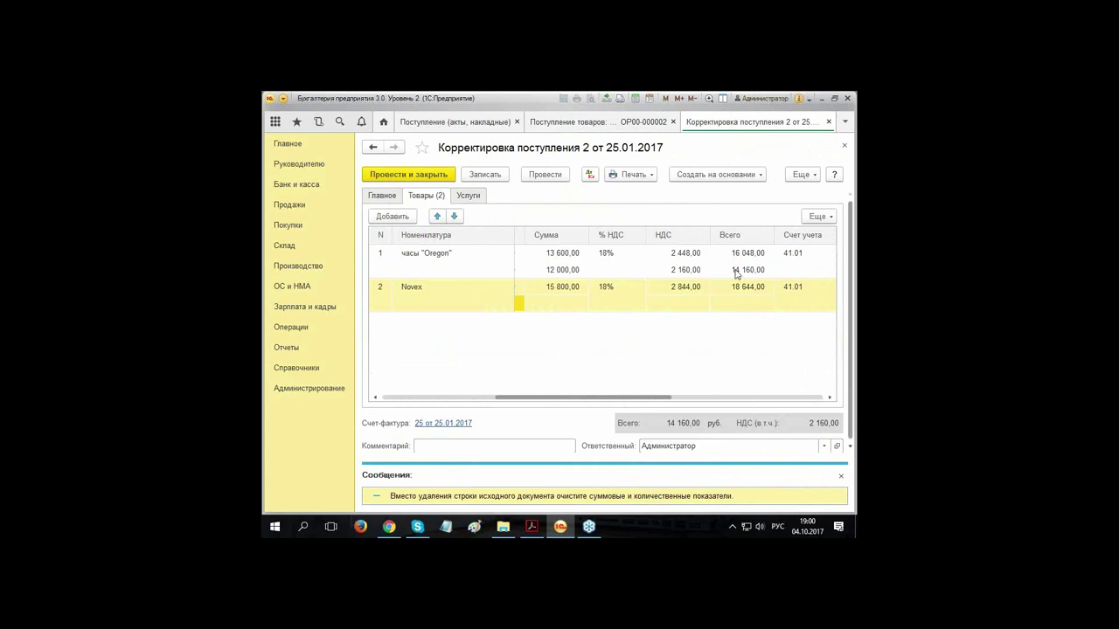
# Step: Generate the Соглашение об изменении стоимости print form for the correction, review it and close it
pyautogui.click(628, 175)
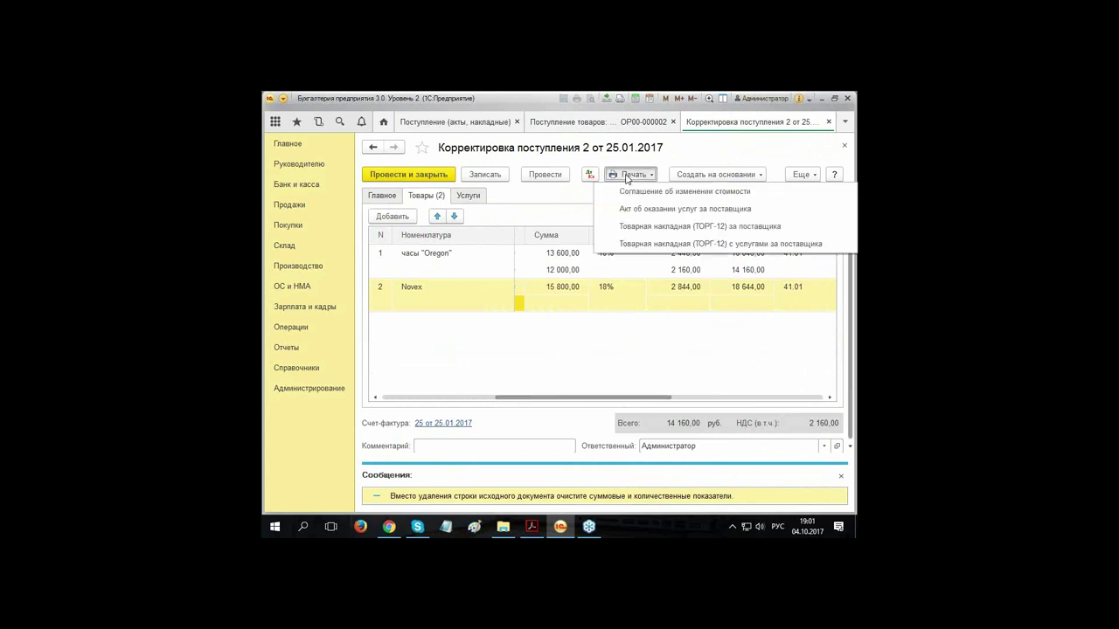
pyautogui.click(642, 192)
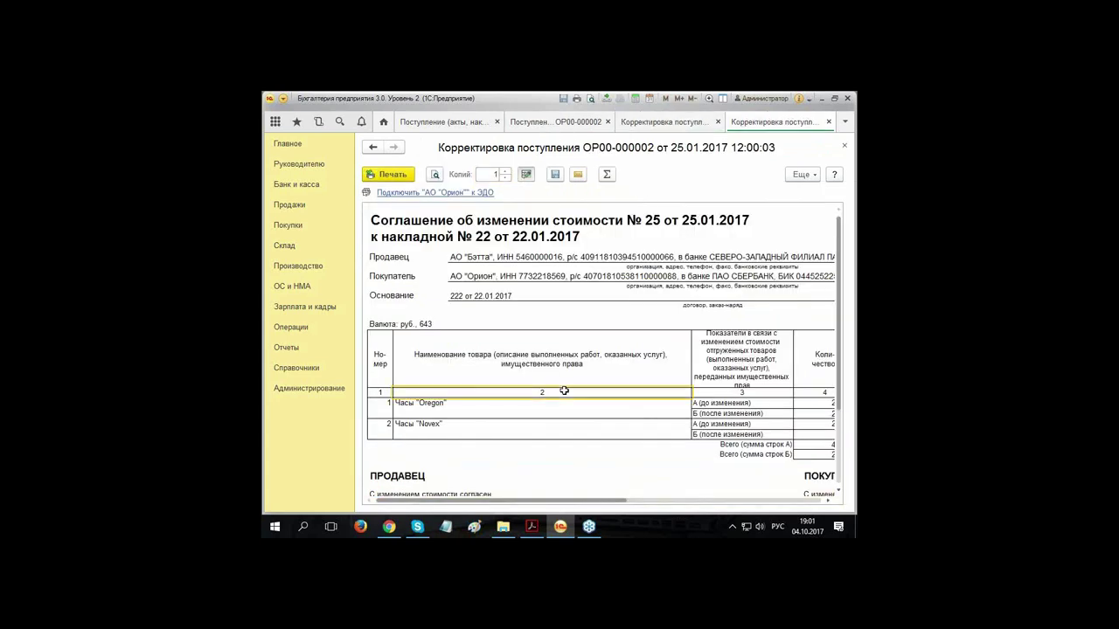
pyautogui.moveTo(525, 503); pyautogui.dragTo(418, 509)
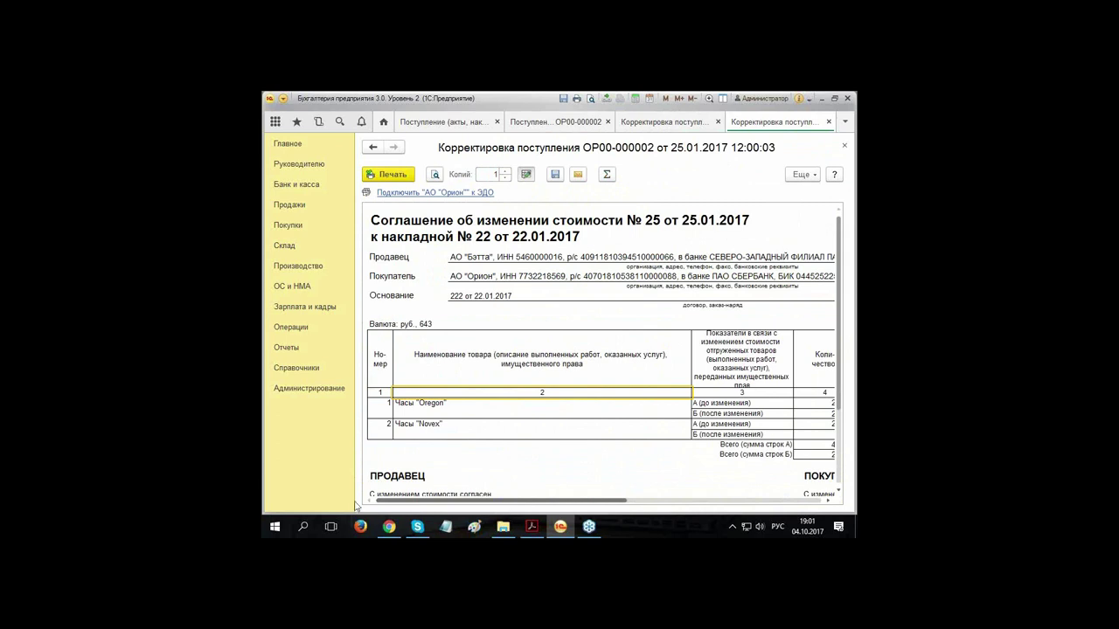
pyautogui.click(844, 145)
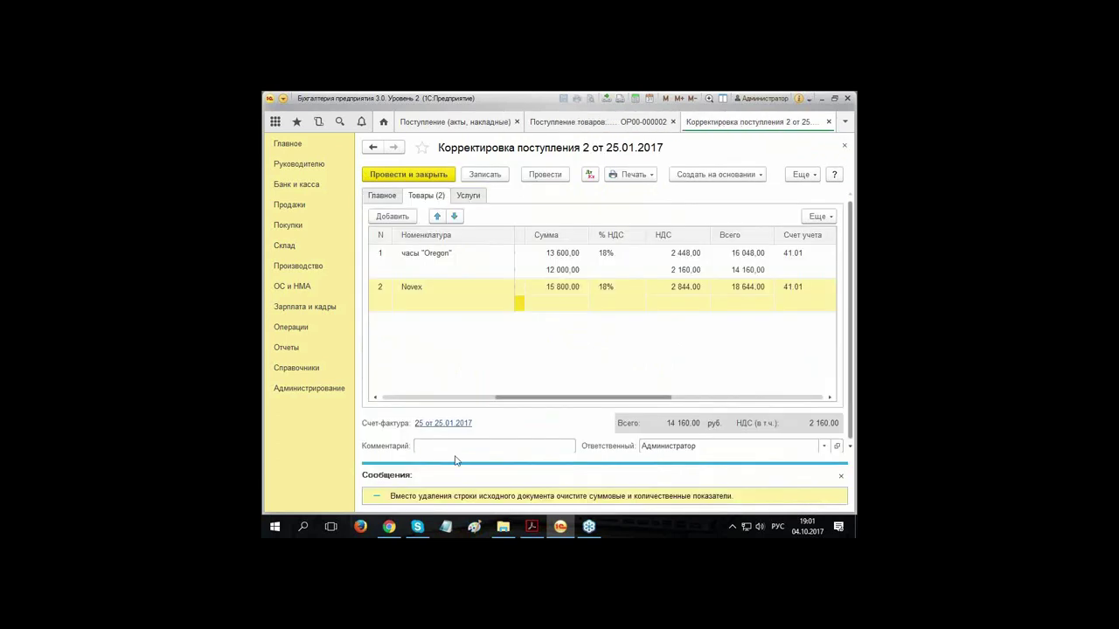
# Step: Open corrective invoice 25 dated 25.01.2017 from the receipt correction, examine its Журнал учета счетов-фактур entry, and close the movements
pyautogui.click(443, 423)
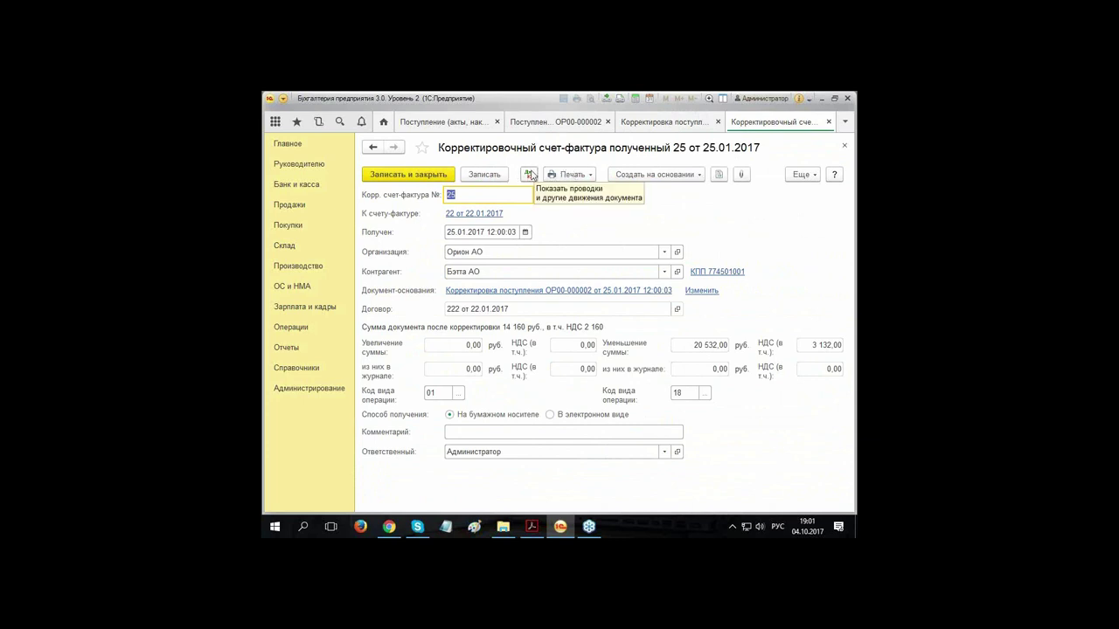
pyautogui.click(528, 175)
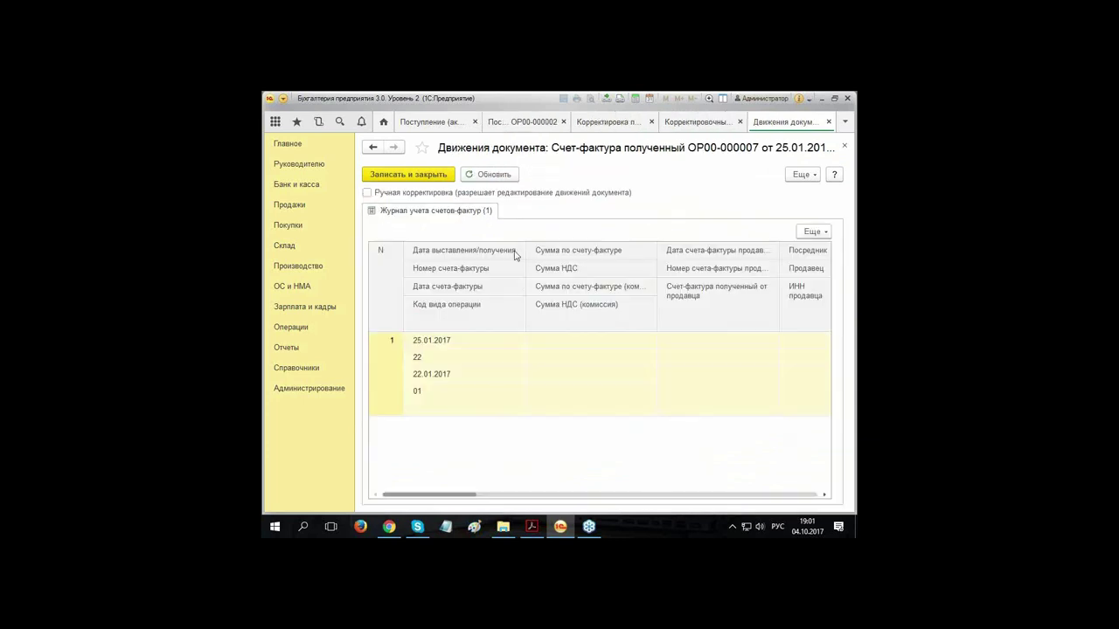
pyautogui.click(844, 146)
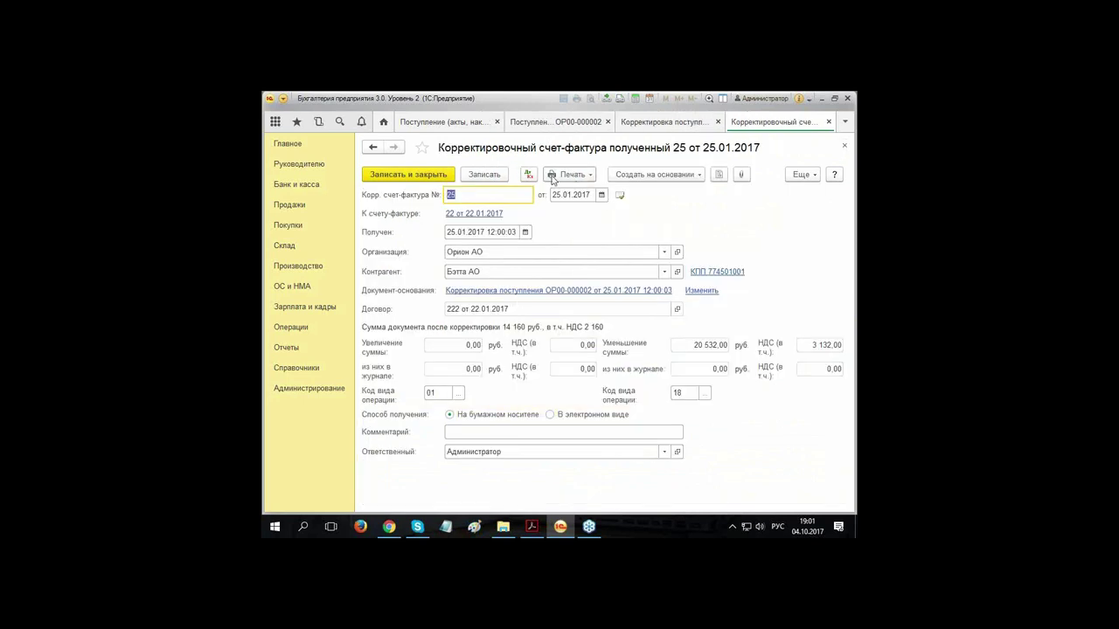
# Step: Generate the printed form of corrective invoice 25, review its amount columns, and close both the form and the invoice
pyautogui.click(568, 174)
pyautogui.click(289, 226)
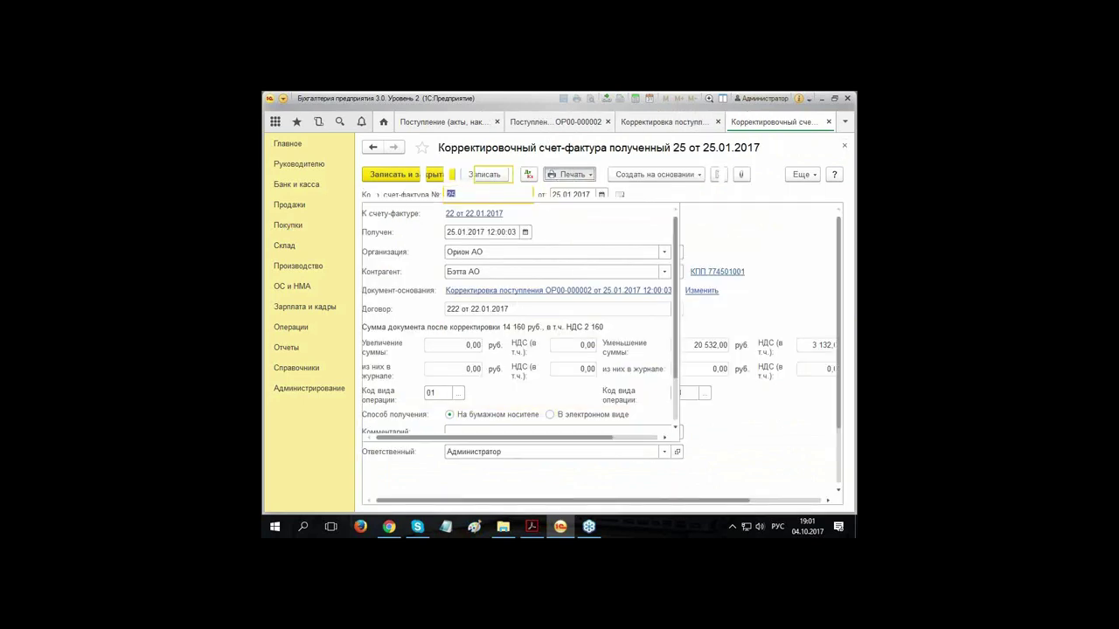
pyautogui.moveTo(531, 505); pyautogui.dragTo(773, 495)
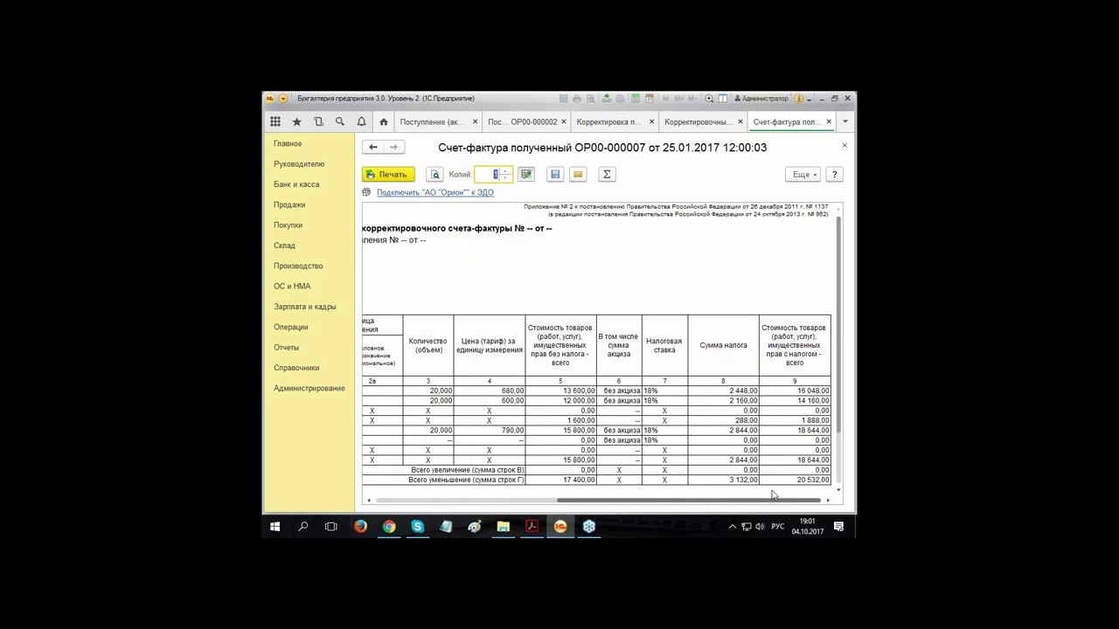
pyautogui.click(844, 145)
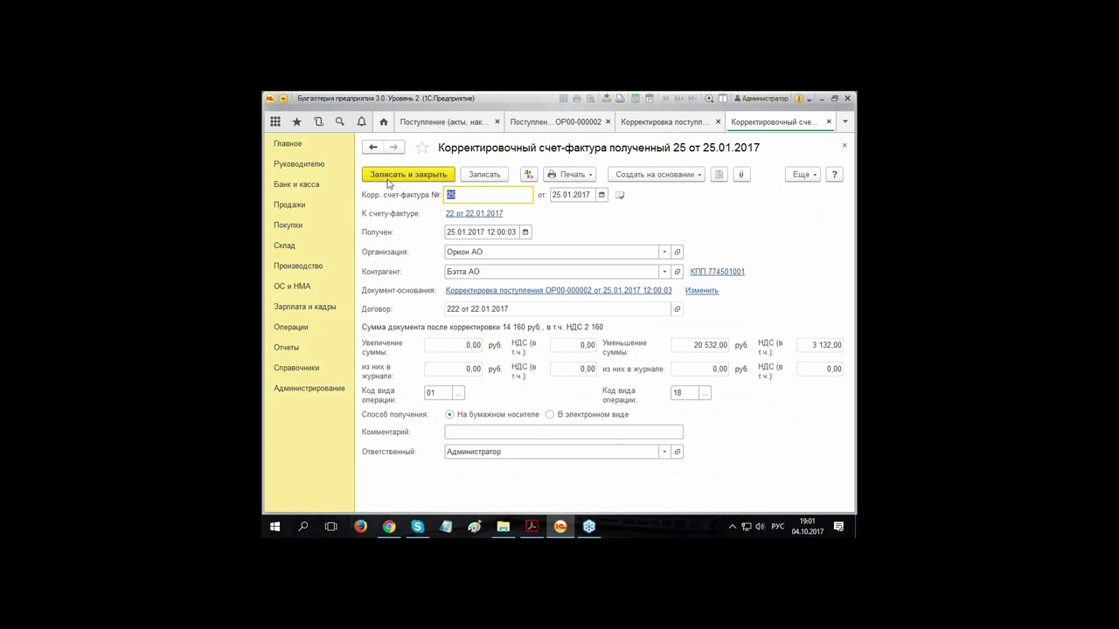
pyautogui.click(844, 147)
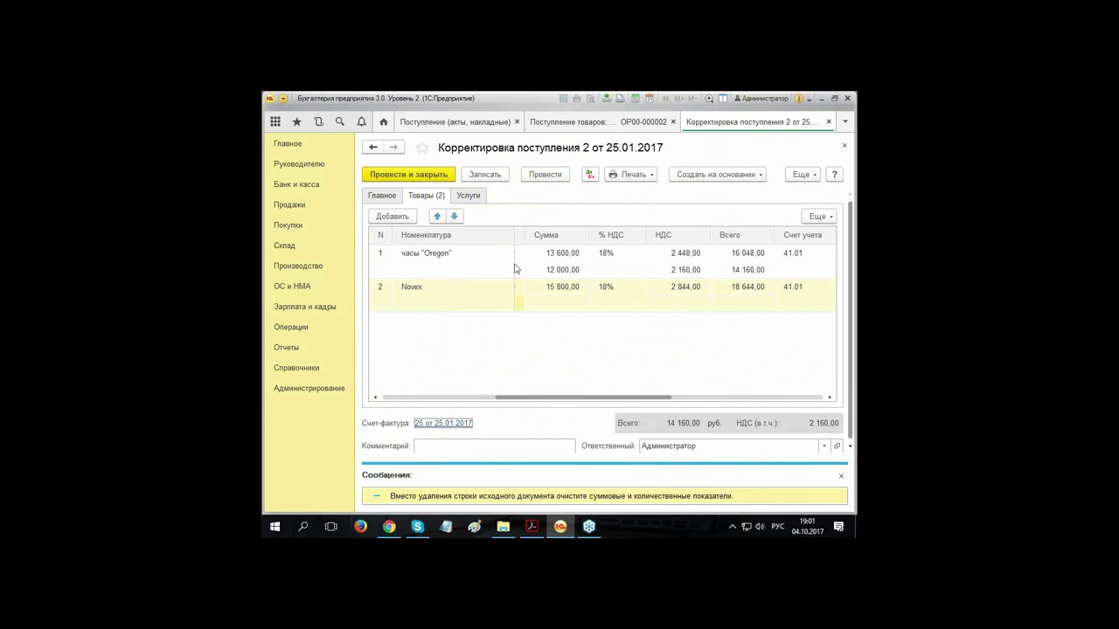
# Step: Review the receipt correction's accounting entries and its НДС Продажи record, including the amount columns, and close the movements
pyautogui.click(590, 175)
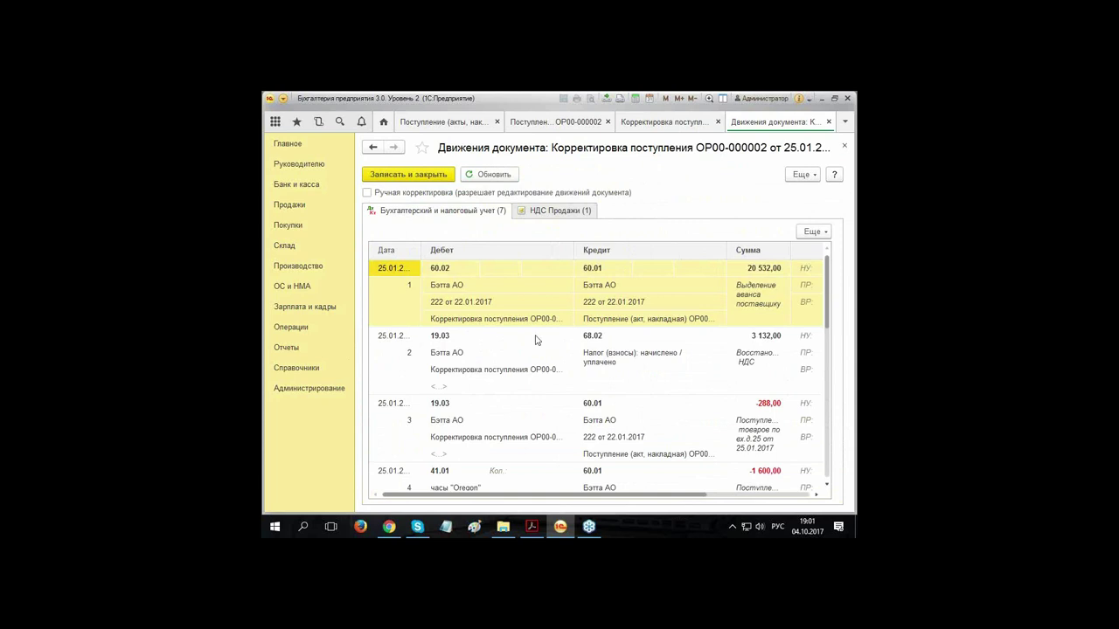
pyautogui.scroll(-5, 590, 323)
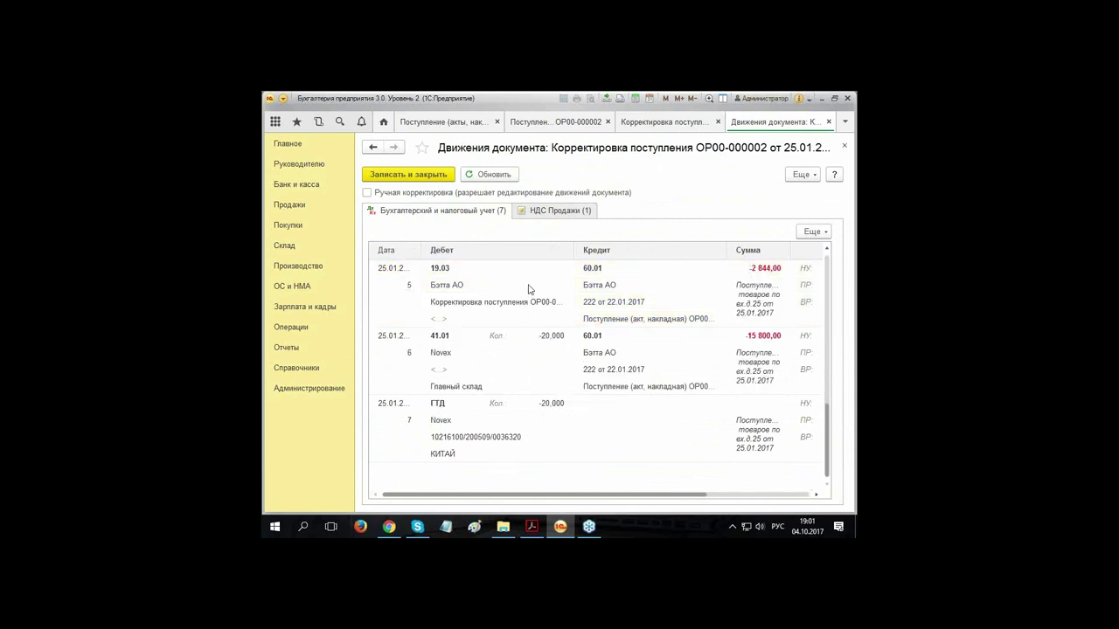
pyautogui.scroll(3, 550, 327)
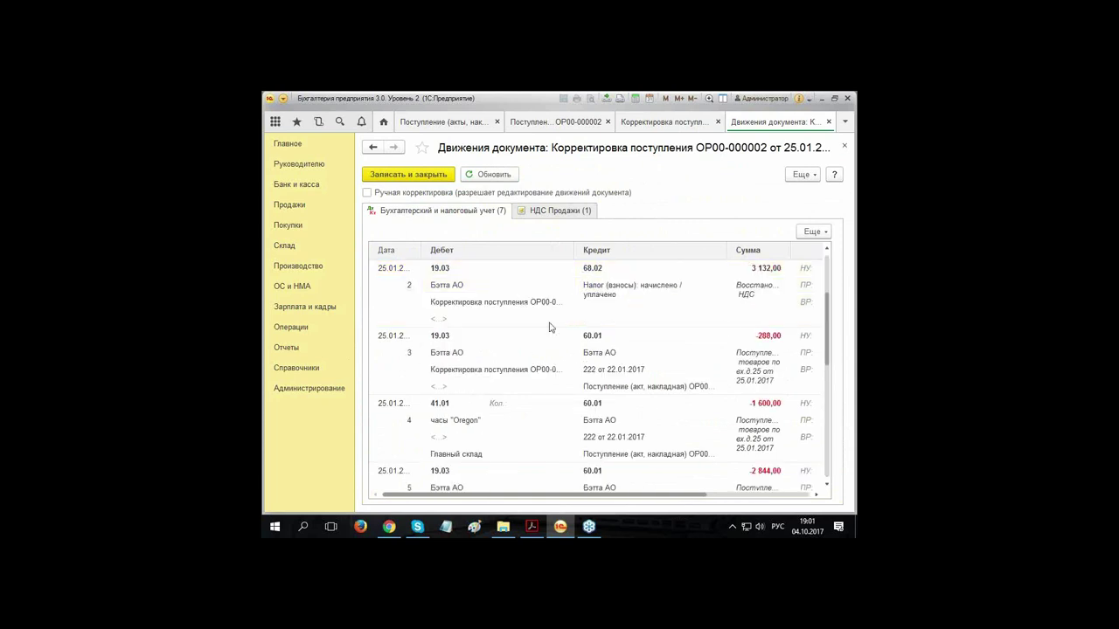
pyautogui.click(548, 210)
pyautogui.moveTo(425, 497); pyautogui.dragTo(849, 495)
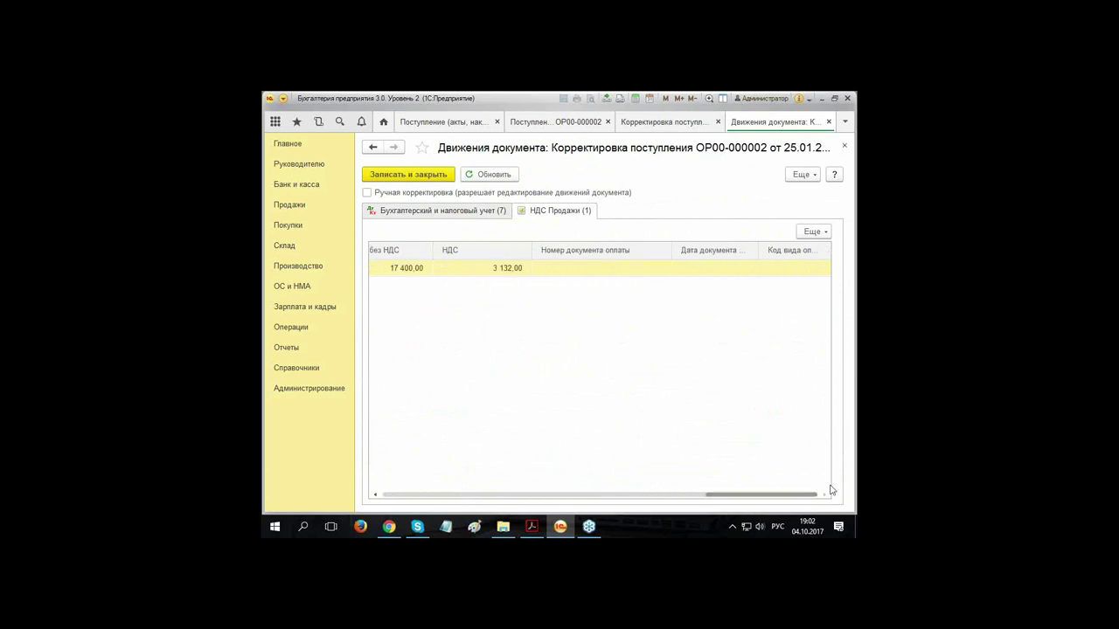
pyautogui.click(844, 146)
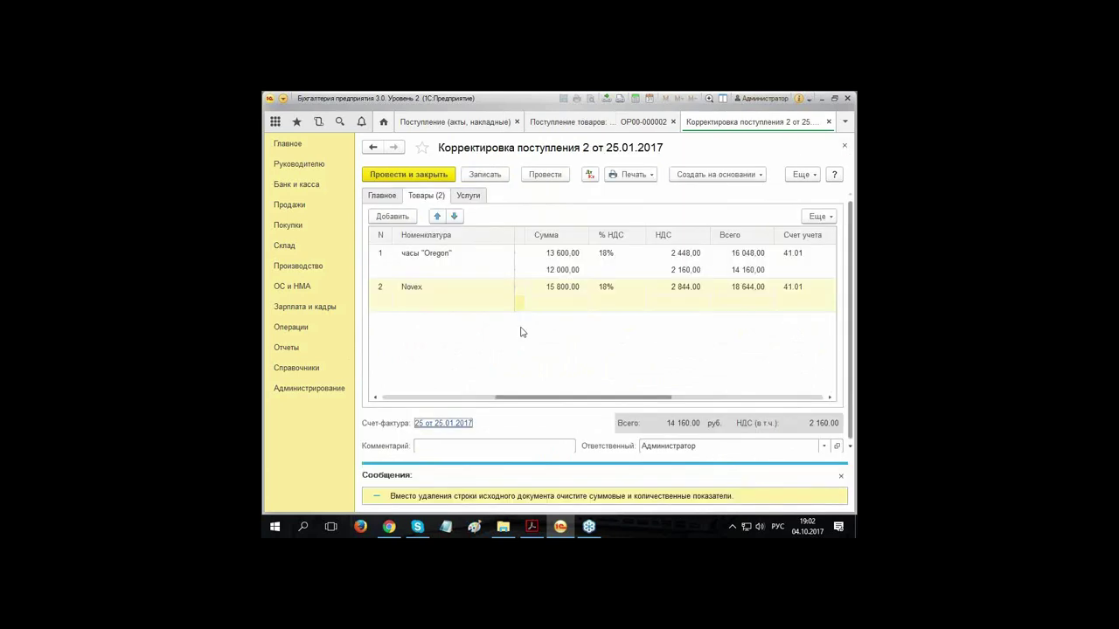
# Step: Post and close the receipt correction, and close the original Бэтта АО receipt and the list of receipts
pyautogui.click(413, 179)
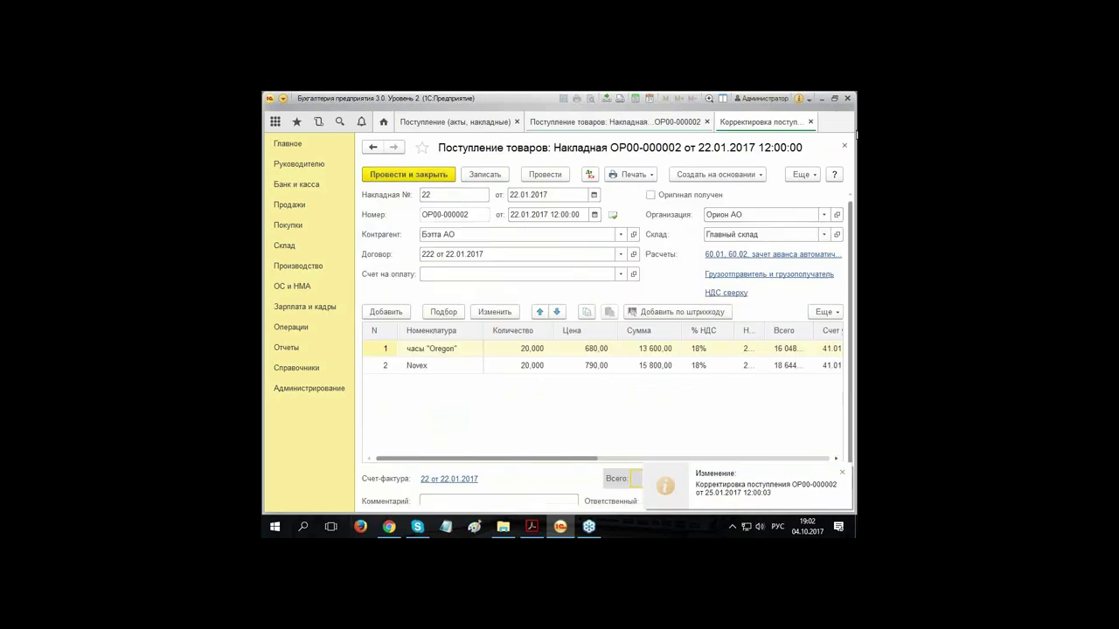
pyautogui.click(843, 148)
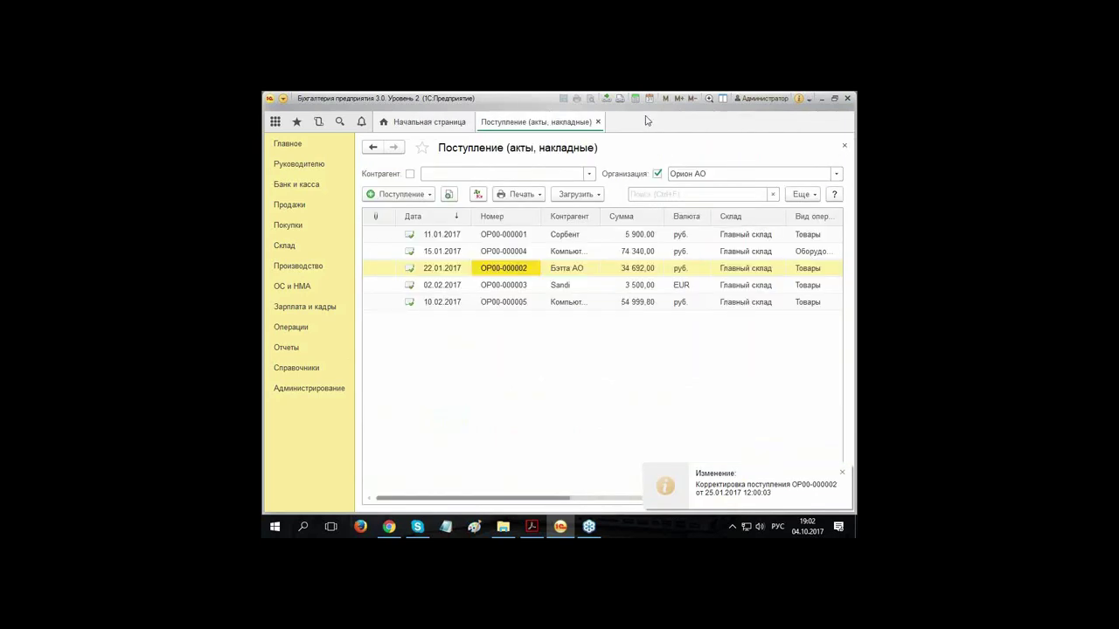
pyautogui.click(603, 122)
# Step: Generate the Книга продаж for 01.01.2017–31.03.2017 and examine the cost and VAT amounts on the corrective invoice 25 line
pyautogui.click(285, 348)
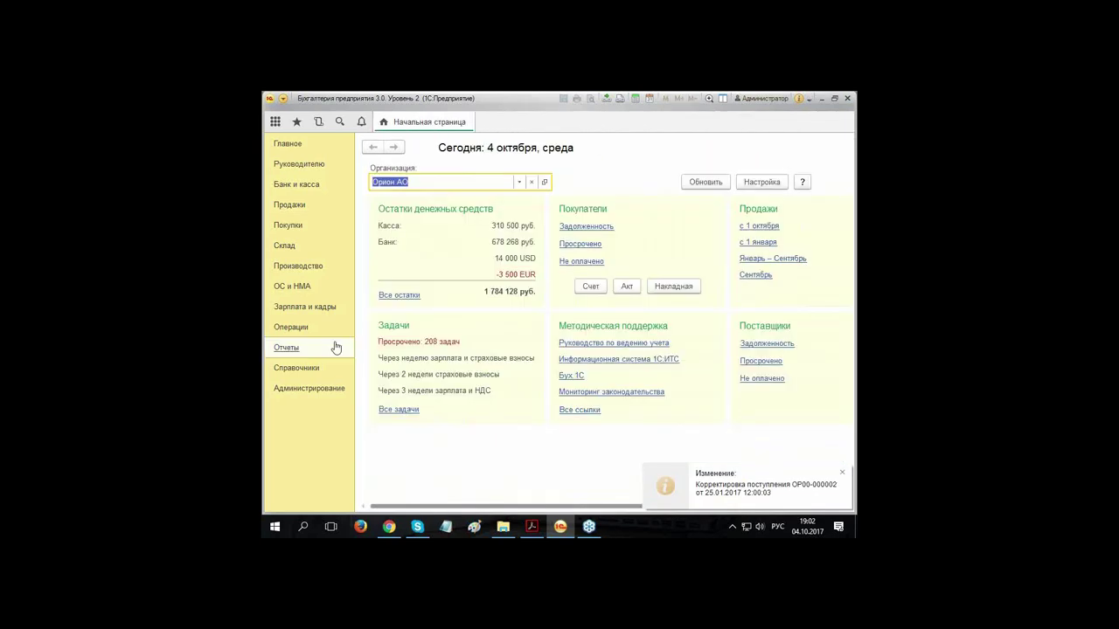
pyautogui.click(594, 322)
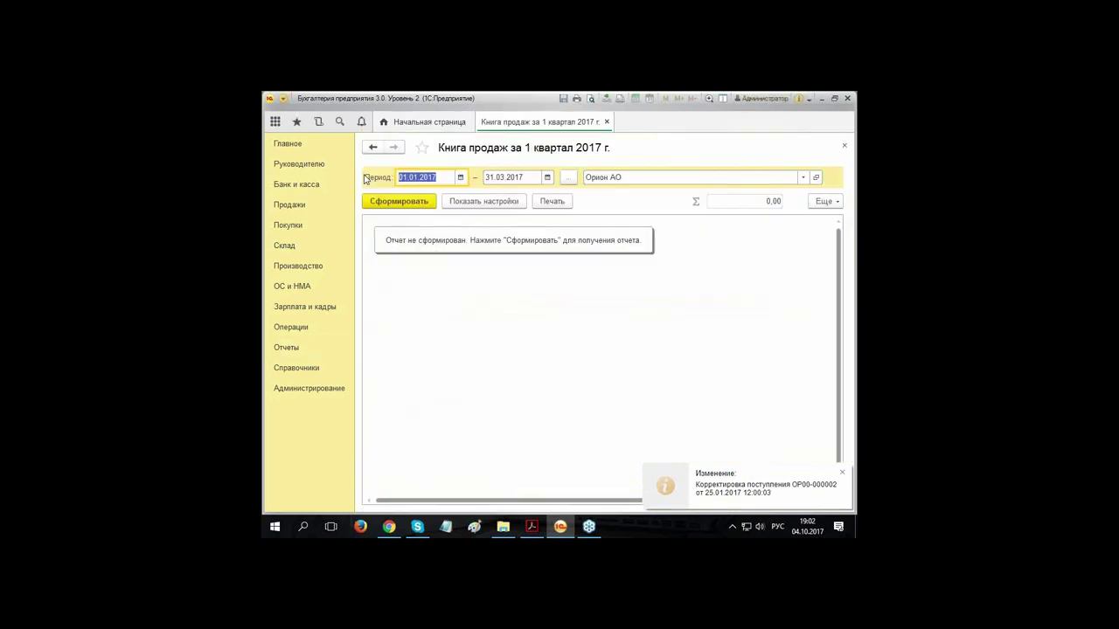
pyautogui.hotkey('ctrl', 'Return')
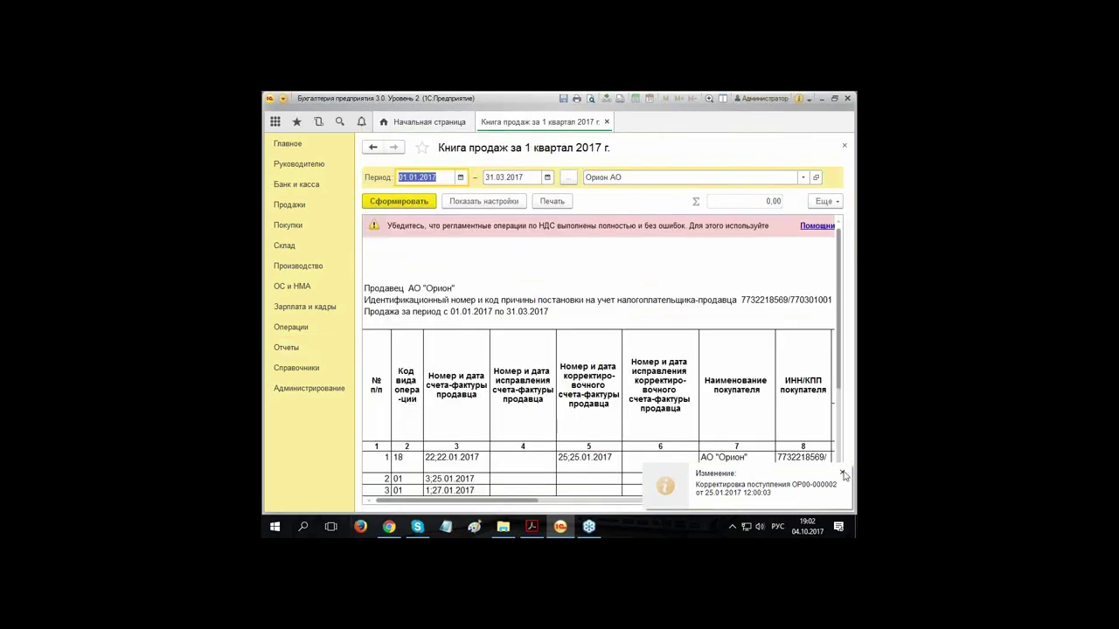
pyautogui.click(589, 398)
pyautogui.click(581, 461)
pyautogui.moveTo(530, 505); pyautogui.dragTo(804, 507)
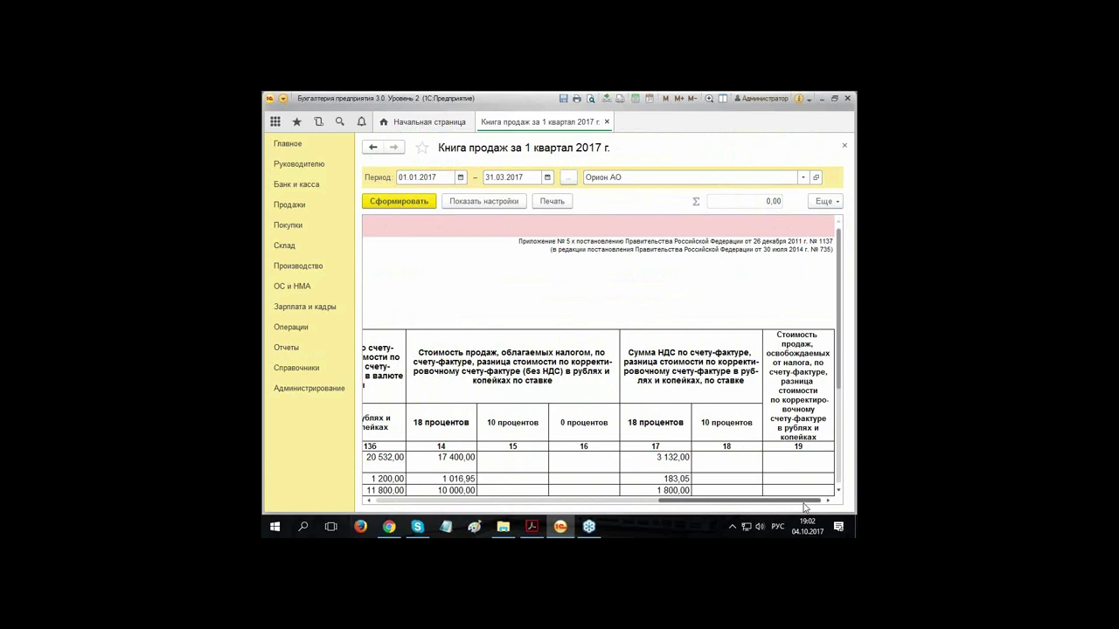
pyautogui.moveTo(804, 507)
pyautogui.mouseDown()
pyautogui.moveTo(787, 507)
pyautogui.moveTo(804, 507)
pyautogui.mouseUp()
pyautogui.click(664, 463)
pyautogui.click(451, 461)
pyautogui.click(646, 458)
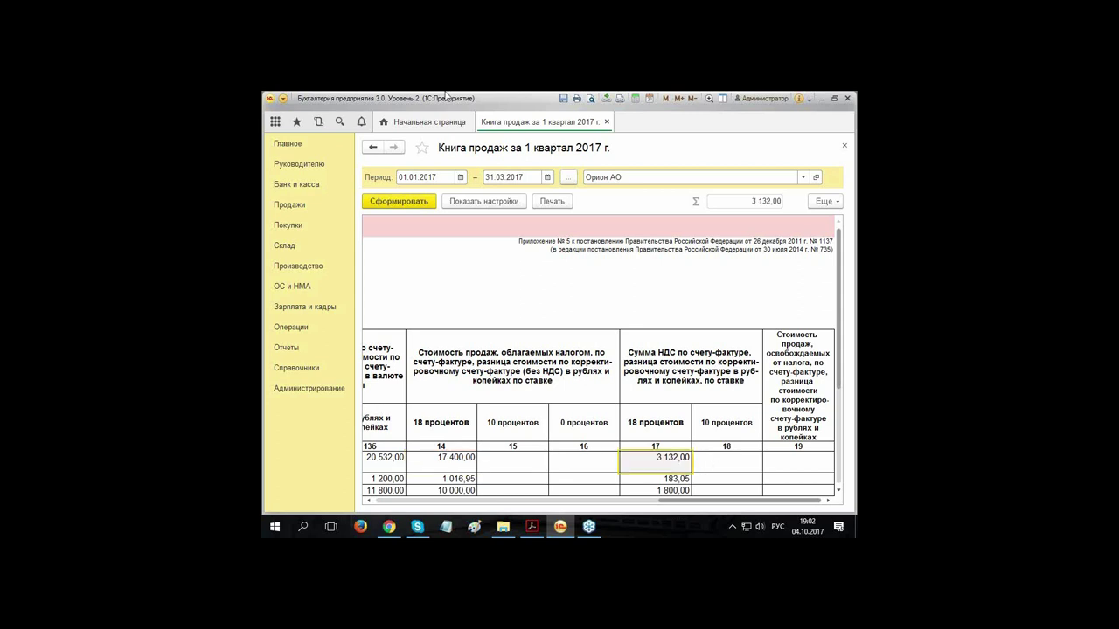
# Step: Generate the Книга покупок for 01.01.2017–31.03.2017 and view its purchase cost and VAT columns
pyautogui.click(288, 349)
pyautogui.click(584, 307)
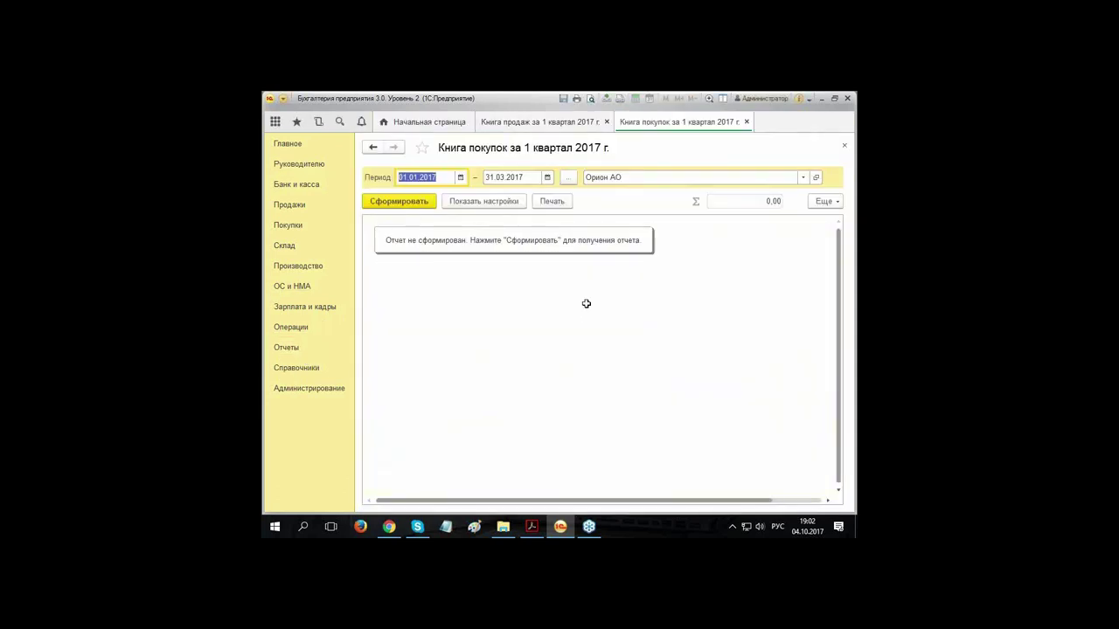
pyautogui.click(392, 200)
pyautogui.click(627, 492)
pyautogui.hscroll(10, 541, 506)
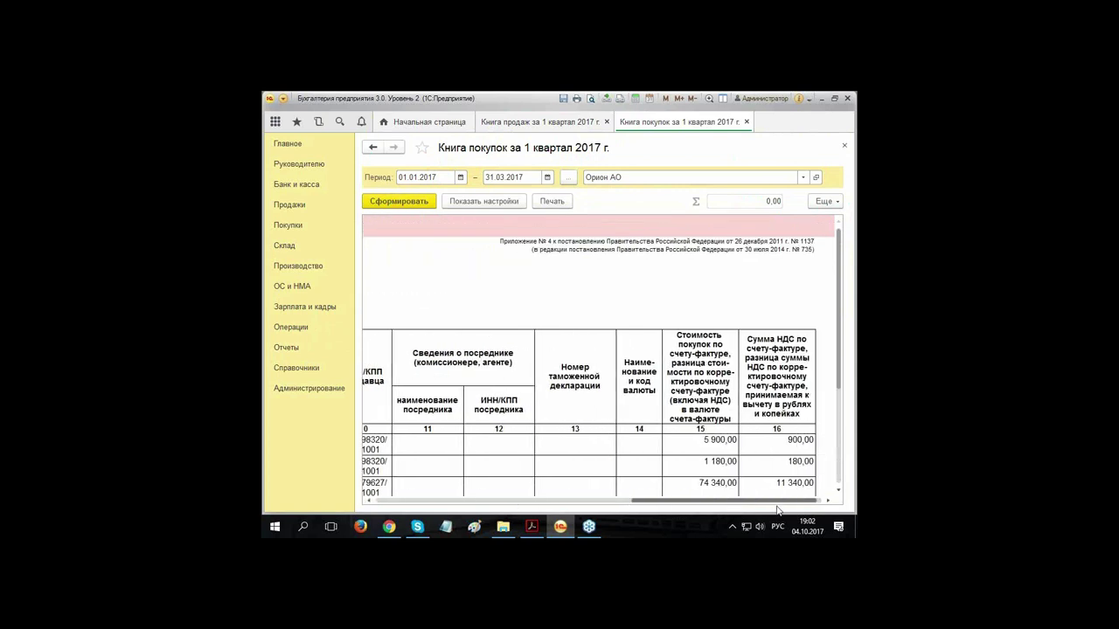
# Step: Examine the АО "Бэтта" row's cost and deductible VAT in the purchase book and compare them with the correction's line in the sales book
pyautogui.scroll(-3, 570, 490)
pyautogui.hscroll(-10, 463, 506)
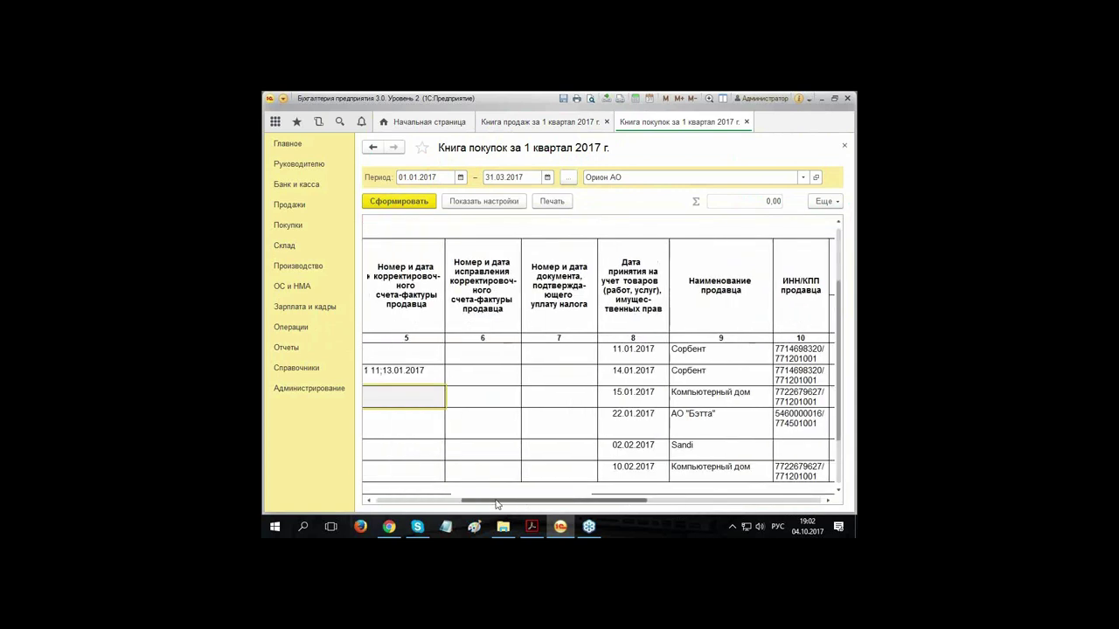
pyautogui.hscroll(2, 463, 505)
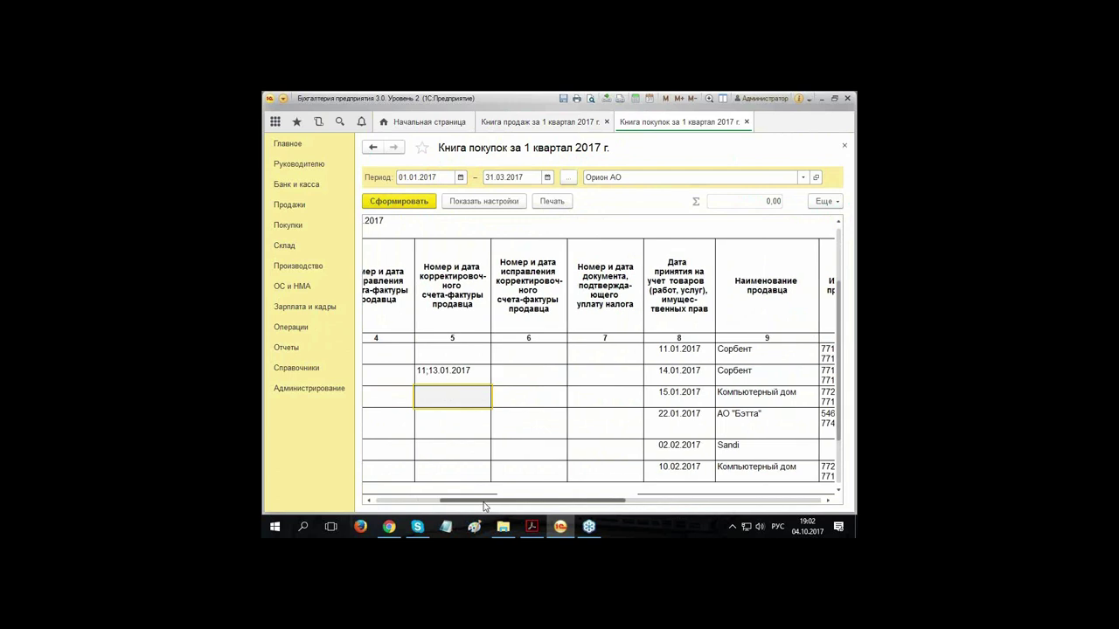
pyautogui.press('Down')
pyautogui.press('Right')
pyautogui.press('Right')
pyautogui.press('Right')
pyautogui.moveTo(593, 503); pyautogui.dragTo(781, 504)
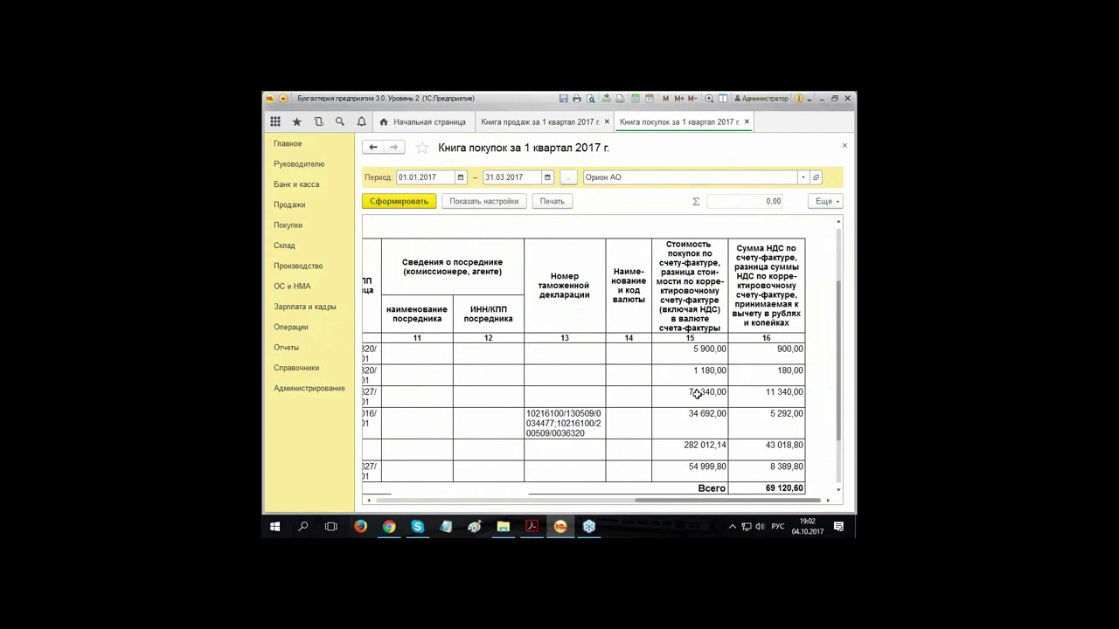
pyautogui.click(678, 418)
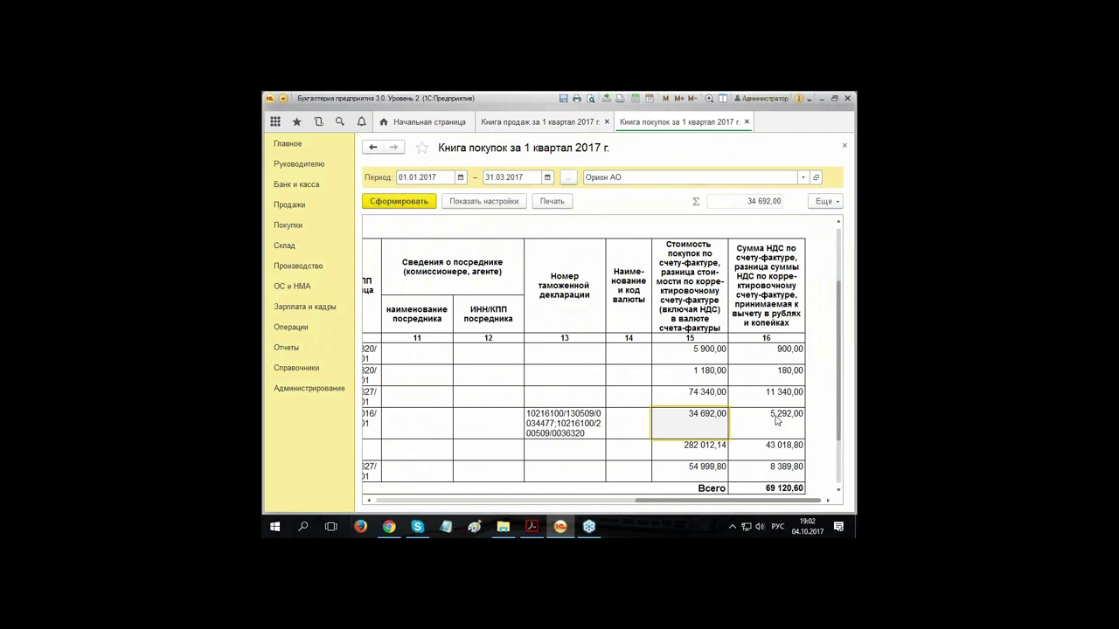
pyautogui.click(520, 122)
pyautogui.moveTo(437, 459); pyautogui.dragTo(692, 465)
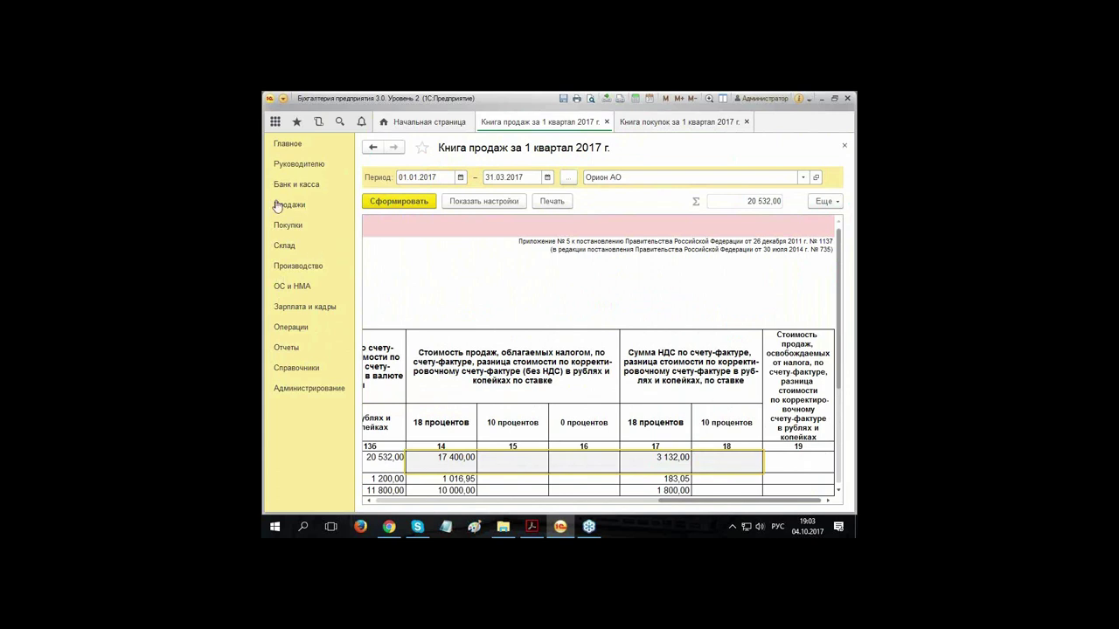
# Step: Reopen the Бэтта АО goods receipt of 22.01.2017 from the list of receipts
pyautogui.click(290, 226)
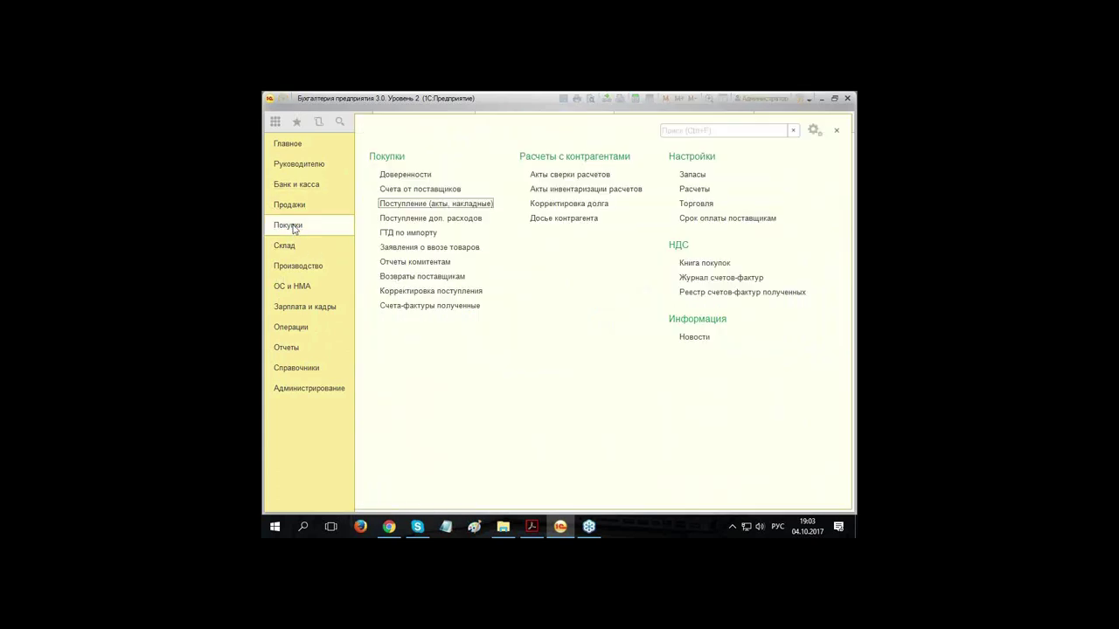
pyautogui.click(426, 204)
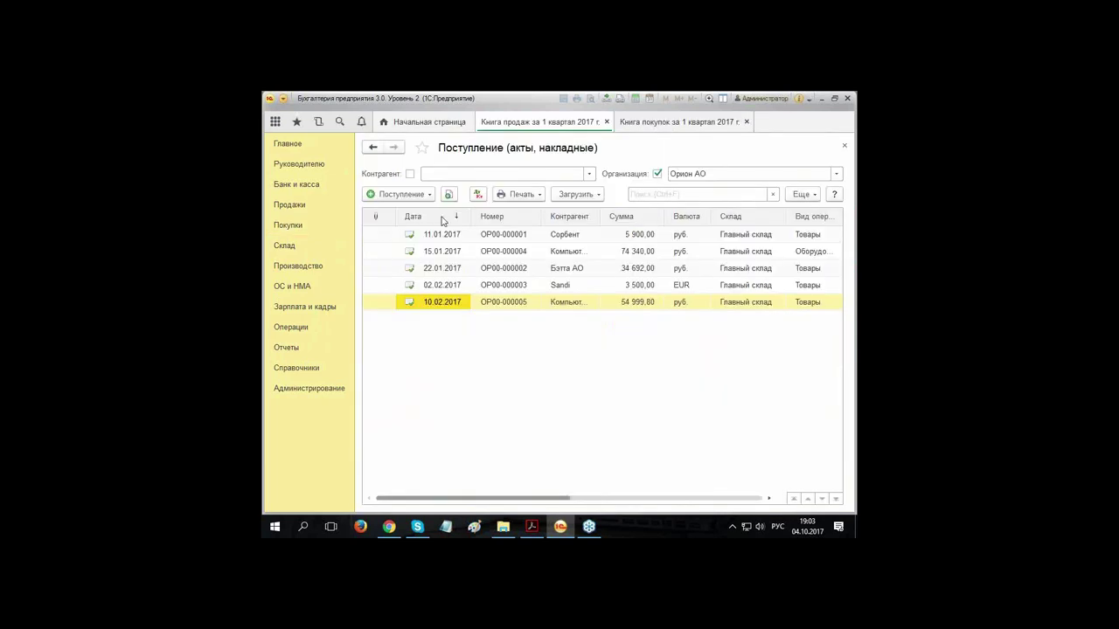
pyautogui.doubleClick(633, 269)
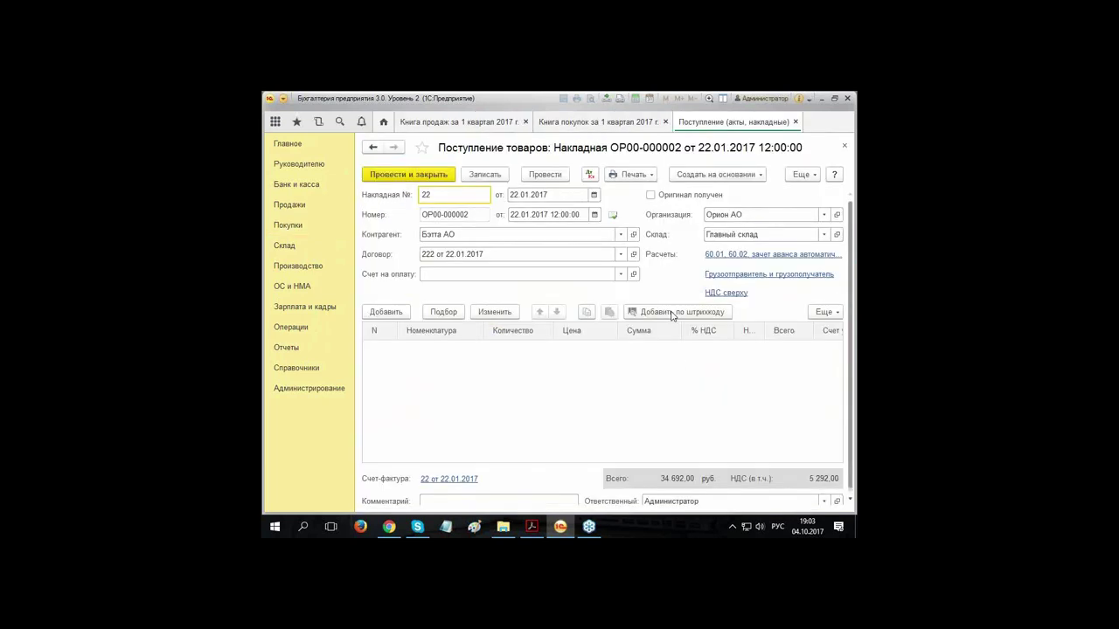
pyautogui.moveTo(551, 464); pyautogui.dragTo(565, 445)
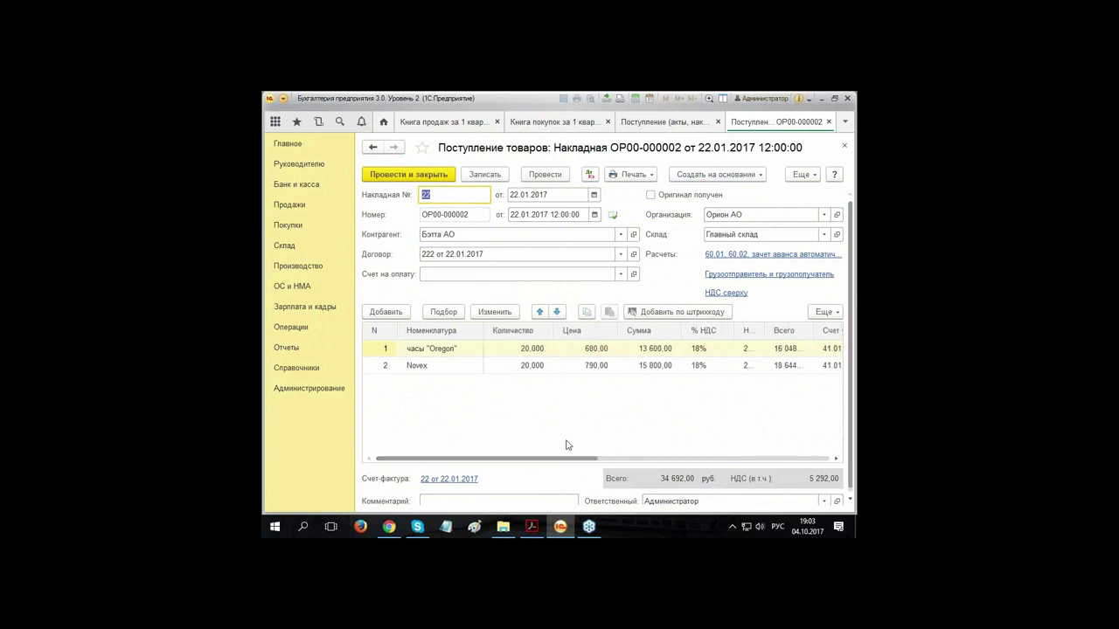
# Step: Try a price of 600 for часы "Oregon" in the original receipt and close the receipt without saving
pyautogui.doubleClick(576, 349)
pyautogui.write('6')
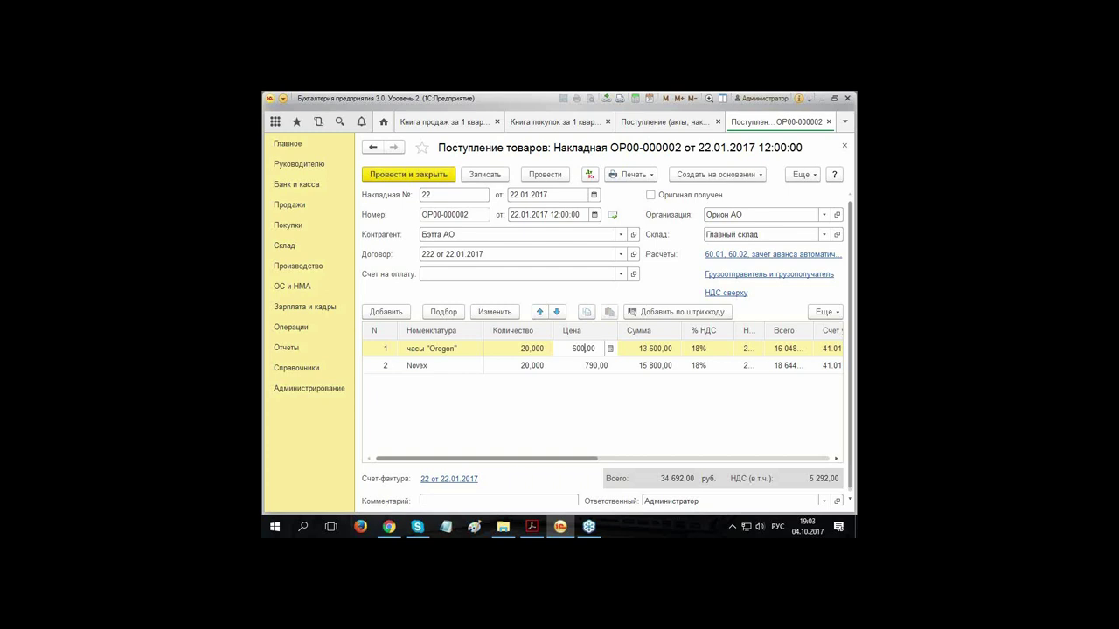
pyautogui.write('00')
pyautogui.press('Return')
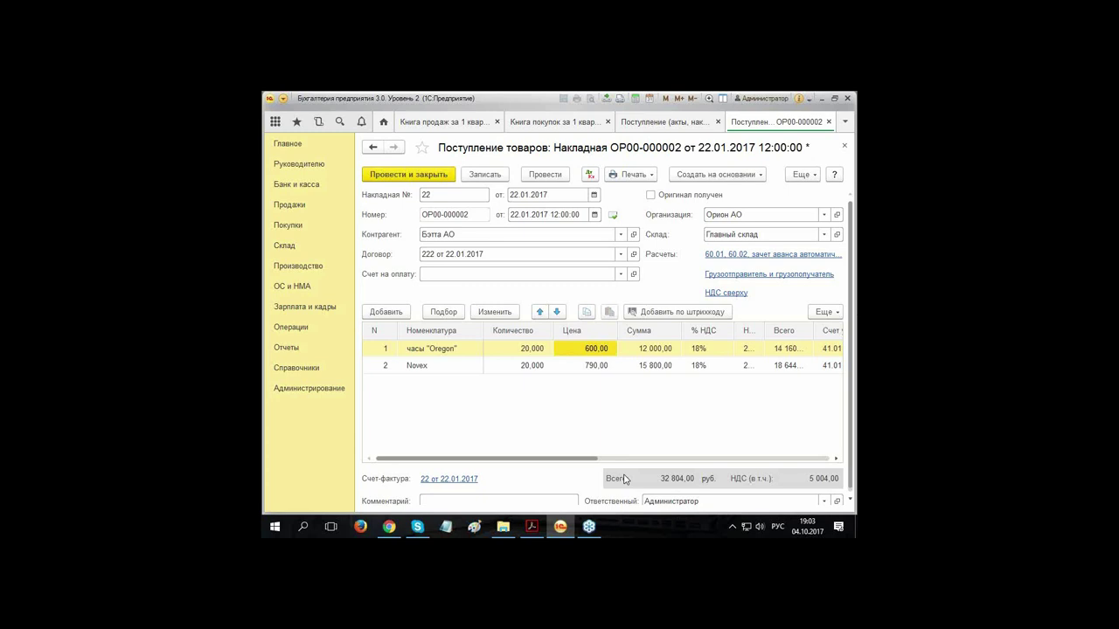
pyautogui.click(844, 143)
pyautogui.click(576, 321)
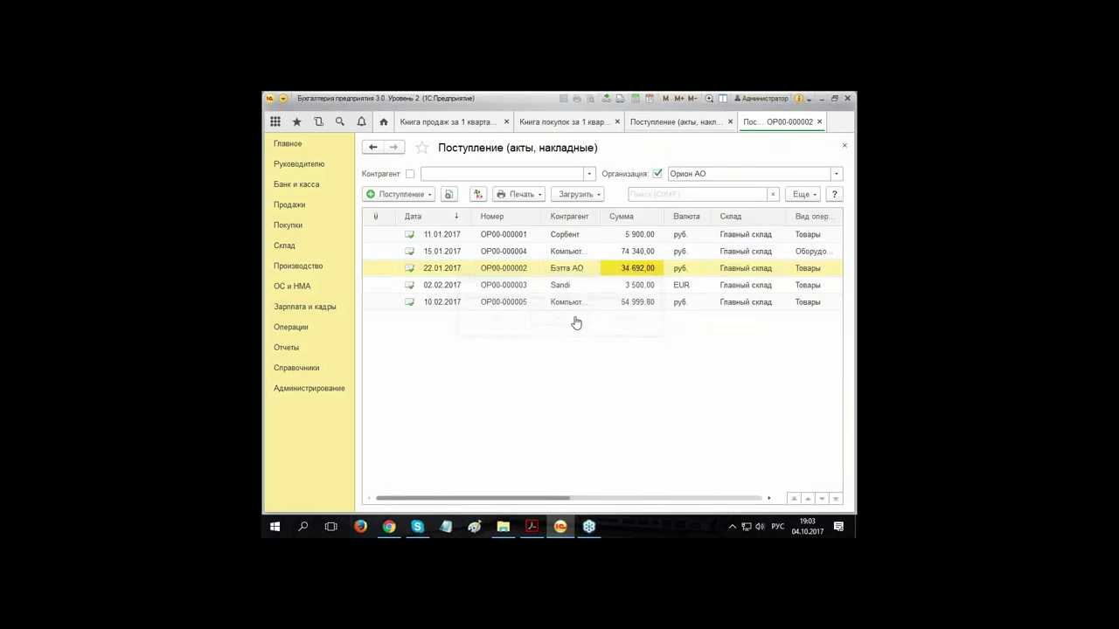
# Step: Open the Бэтта АО receipt correction dated 25.01.2017 from the list of receipt corrections
pyautogui.click(288, 226)
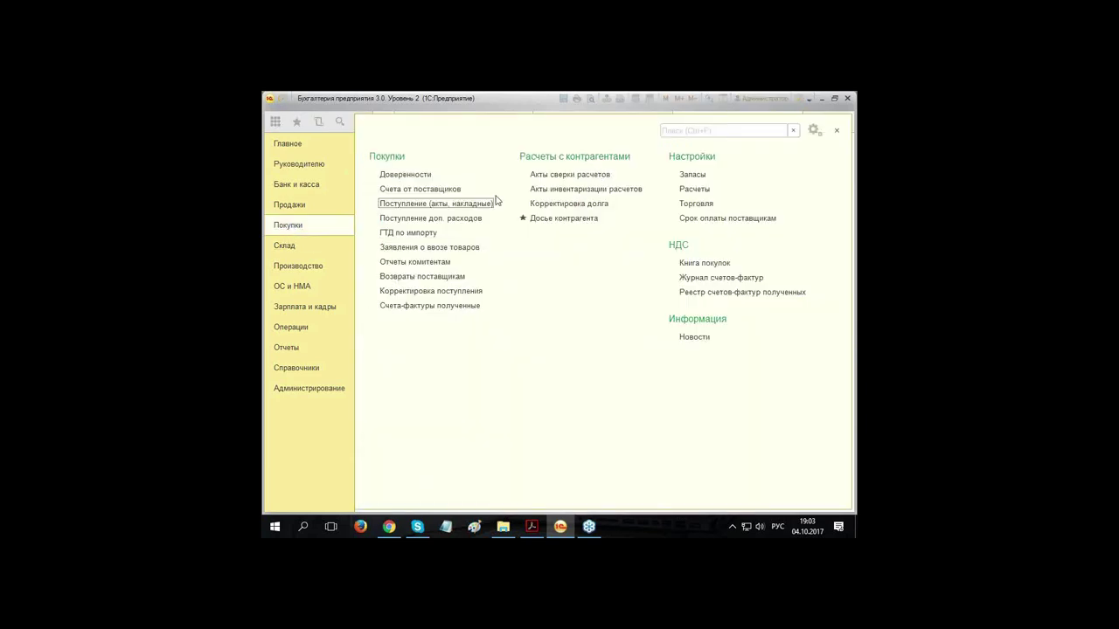
pyautogui.click(416, 292)
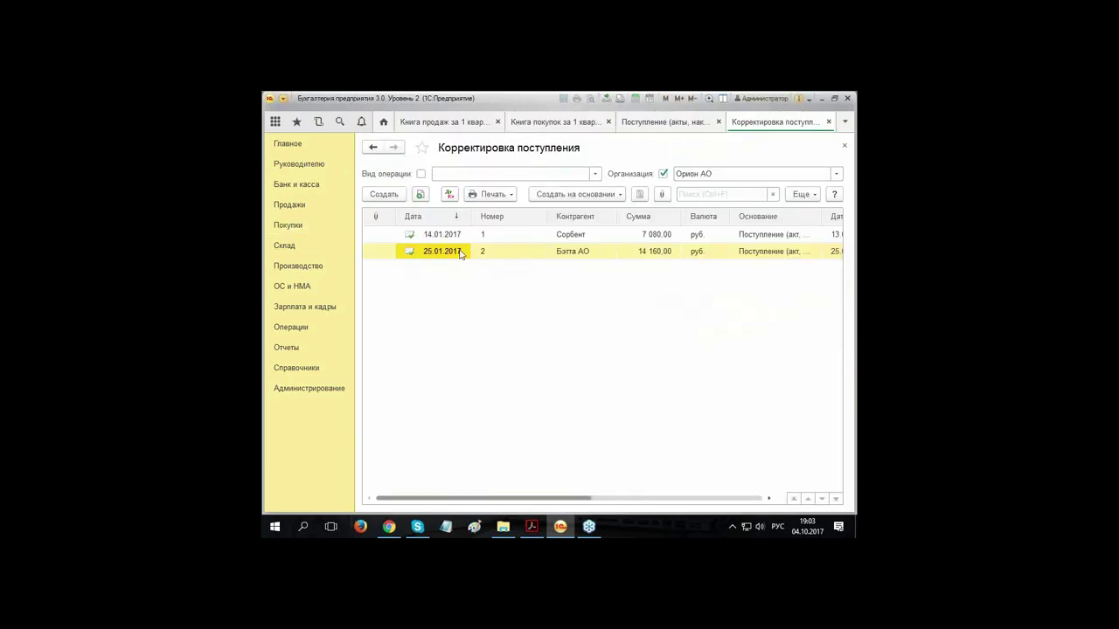
pyautogui.click(624, 253)
pyautogui.doubleClick(571, 260)
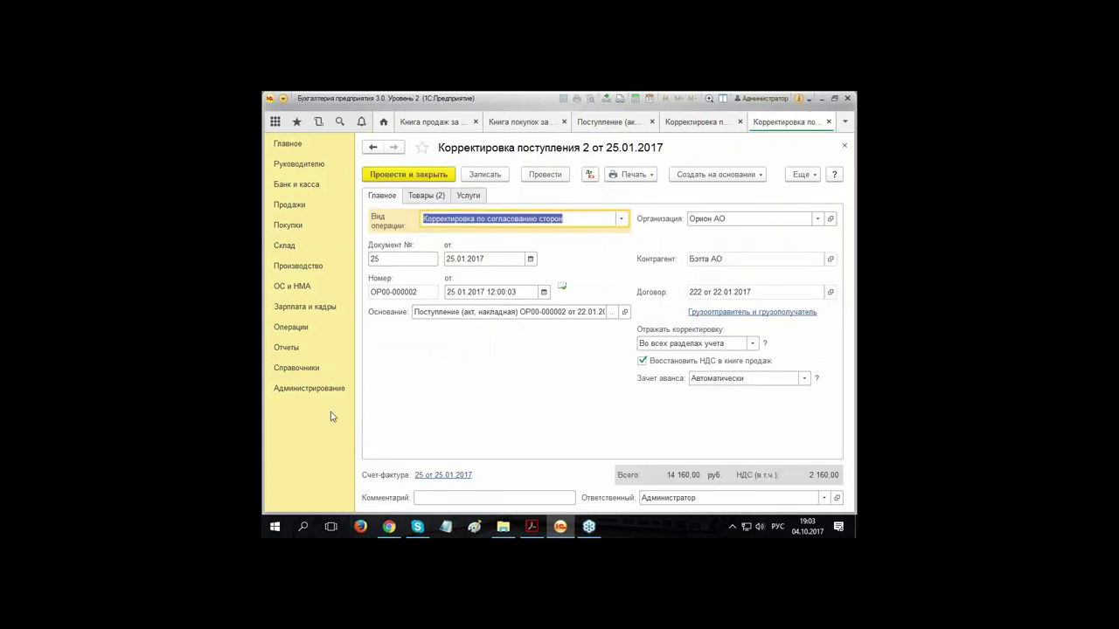
# Step: Examine the price and VAT of часы "Oregon" before and after the change in the correction's goods
pyautogui.click(426, 196)
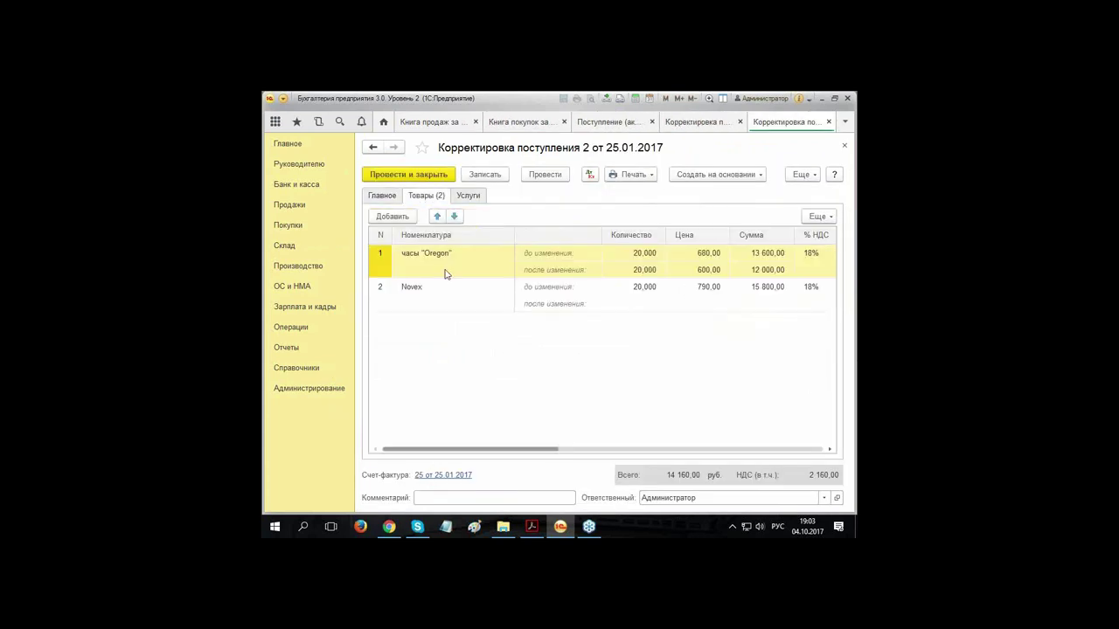
pyautogui.moveTo(522, 449); pyautogui.dragTo(594, 451)
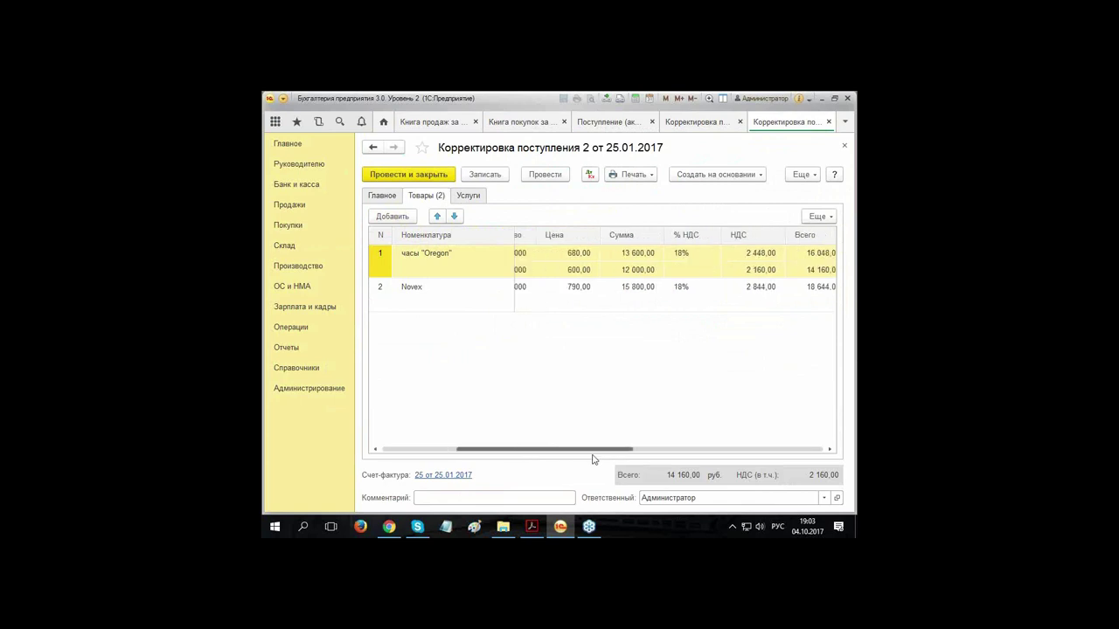
pyautogui.click(557, 269)
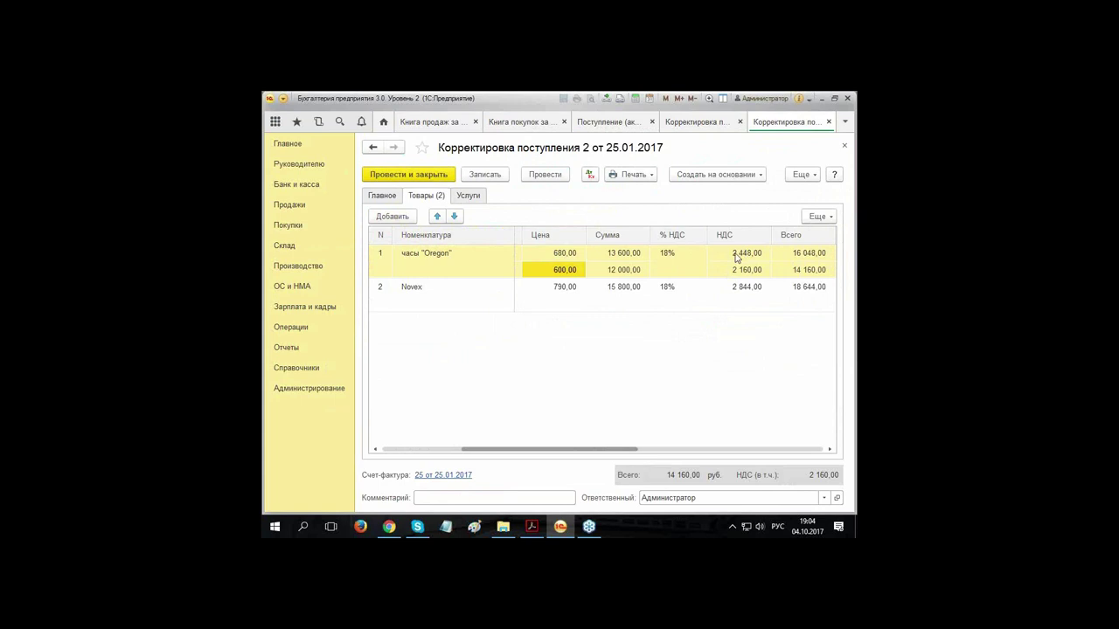
# Step: Try to delete the Novex row from the correction's goods
pyautogui.click(557, 304)
pyautogui.click(557, 303)
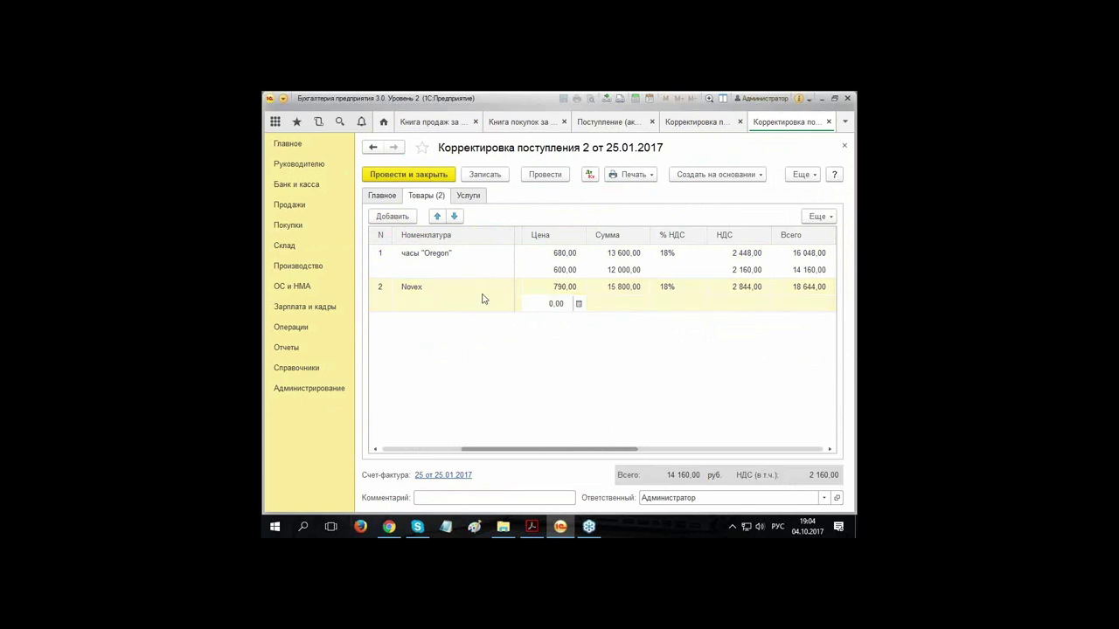
pyautogui.click(464, 296)
pyautogui.rightClick(465, 295)
pyautogui.click(499, 337)
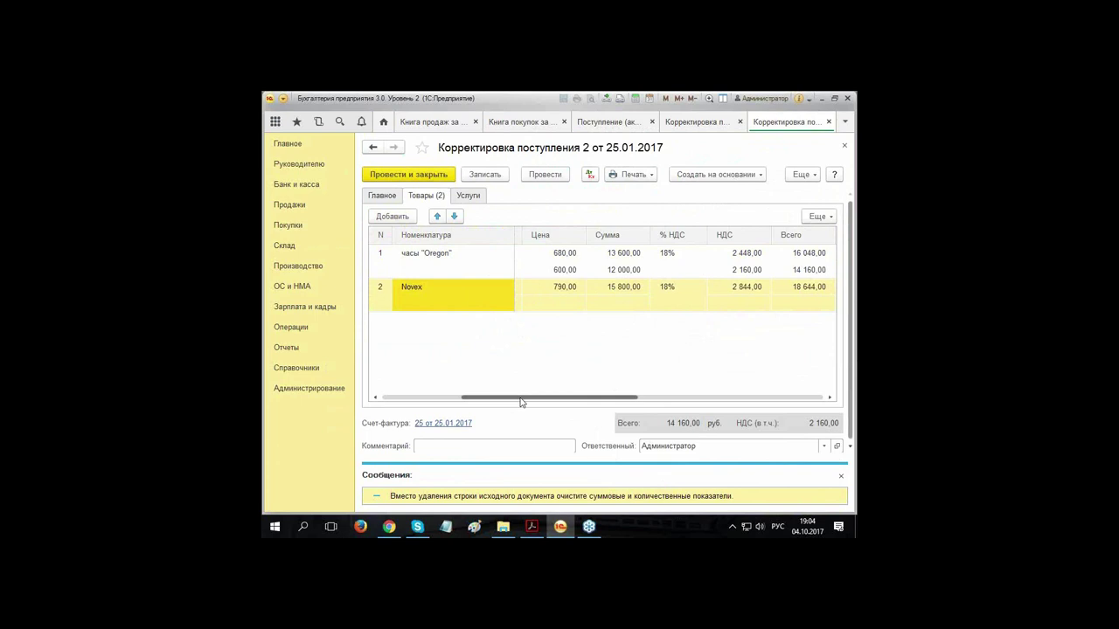
pyautogui.moveTo(500, 400); pyautogui.dragTo(421, 400)
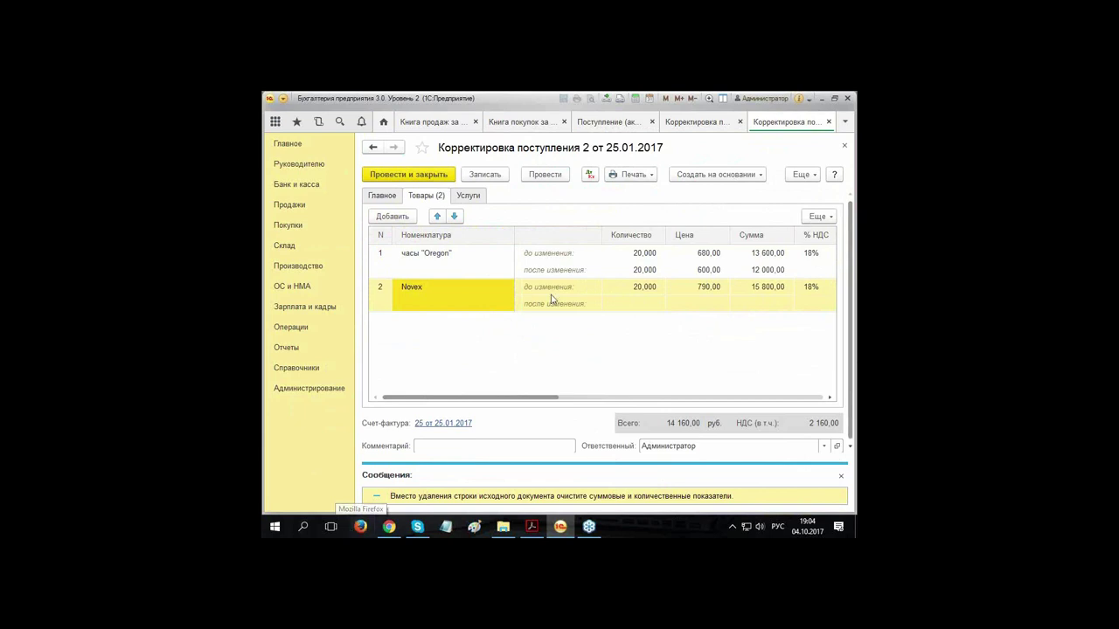
# Step: Select the Бэтта АО receipt of 22.01.2017 again as the correction's basis to refill its goods
pyautogui.click(381, 196)
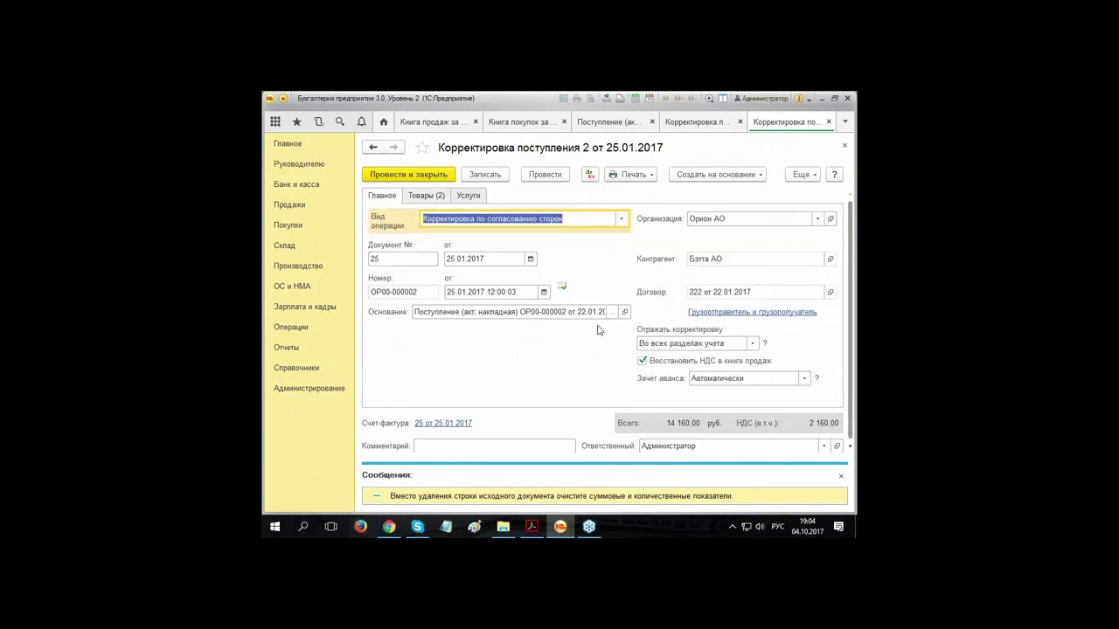
pyautogui.click(618, 312)
pyautogui.doubleClick(531, 312)
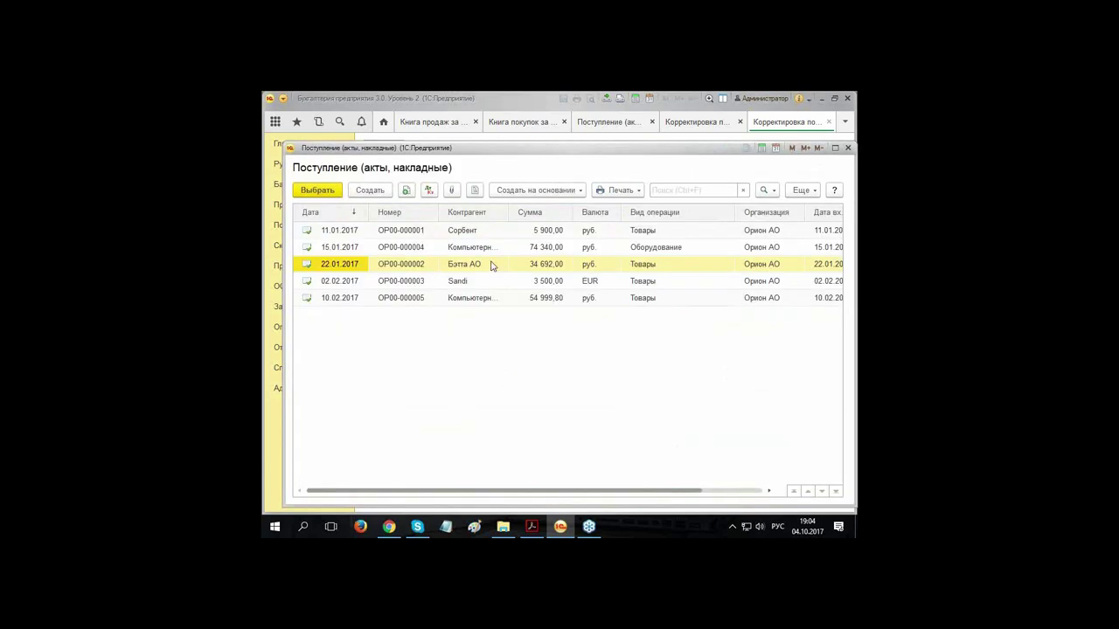
pyautogui.doubleClick(493, 264)
pyautogui.click(536, 323)
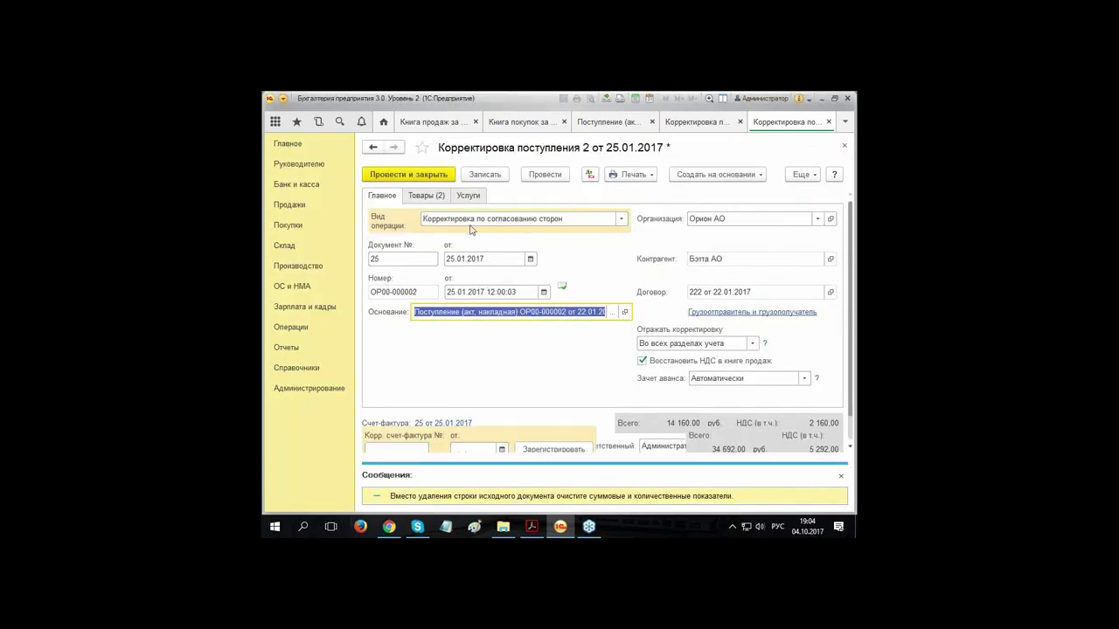
# Step: Set the after-change price of часы "Oregon" to 600 and post the correction
pyautogui.click(424, 198)
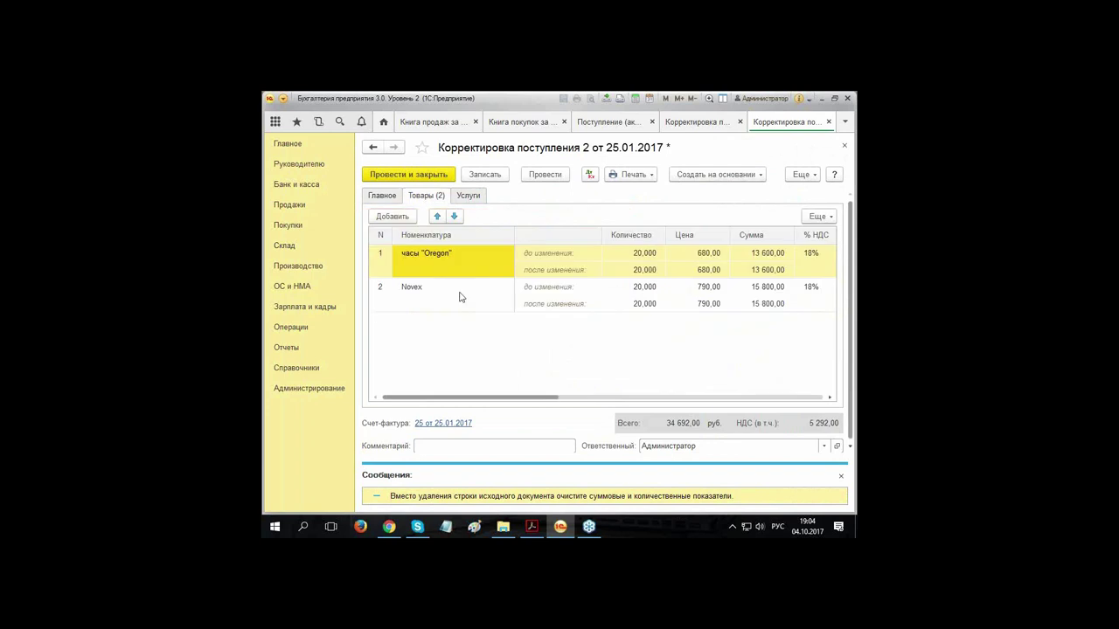
pyautogui.doubleClick(695, 269)
pyautogui.write('60')
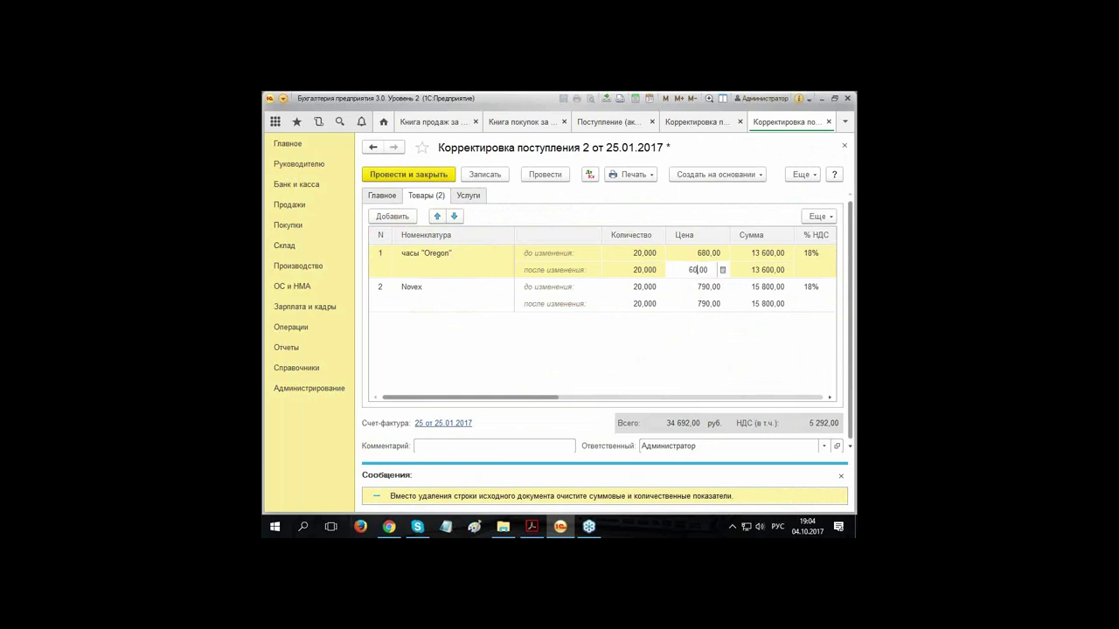
pyautogui.press('Return')
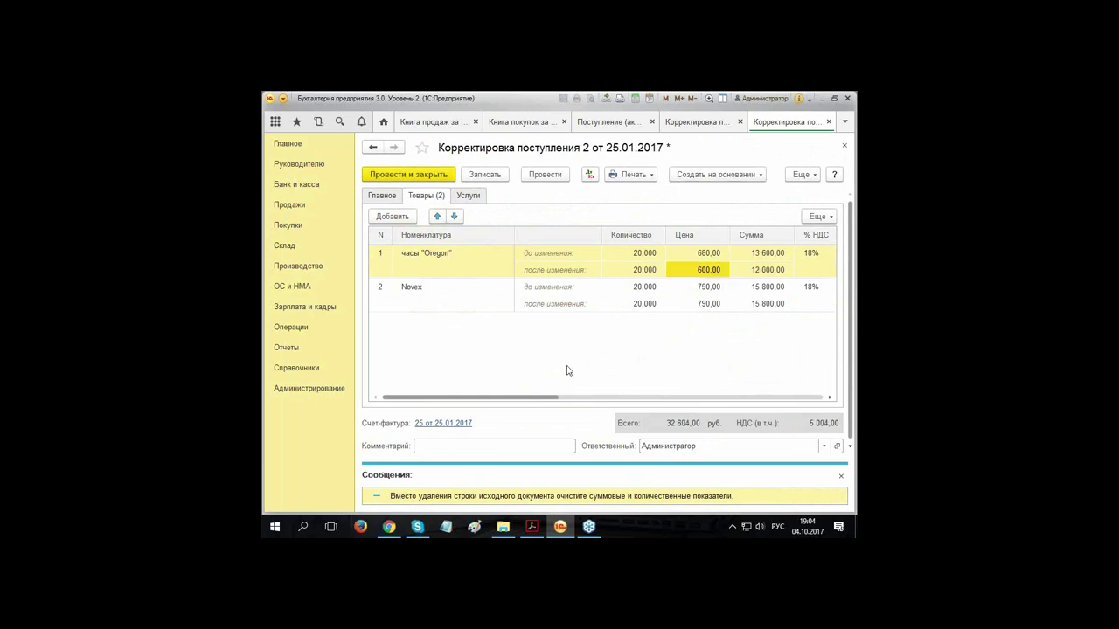
pyautogui.click(544, 175)
# Step: View the correction's accounting entries through to the 41.01 line for часы "Oregon"
pyautogui.click(589, 176)
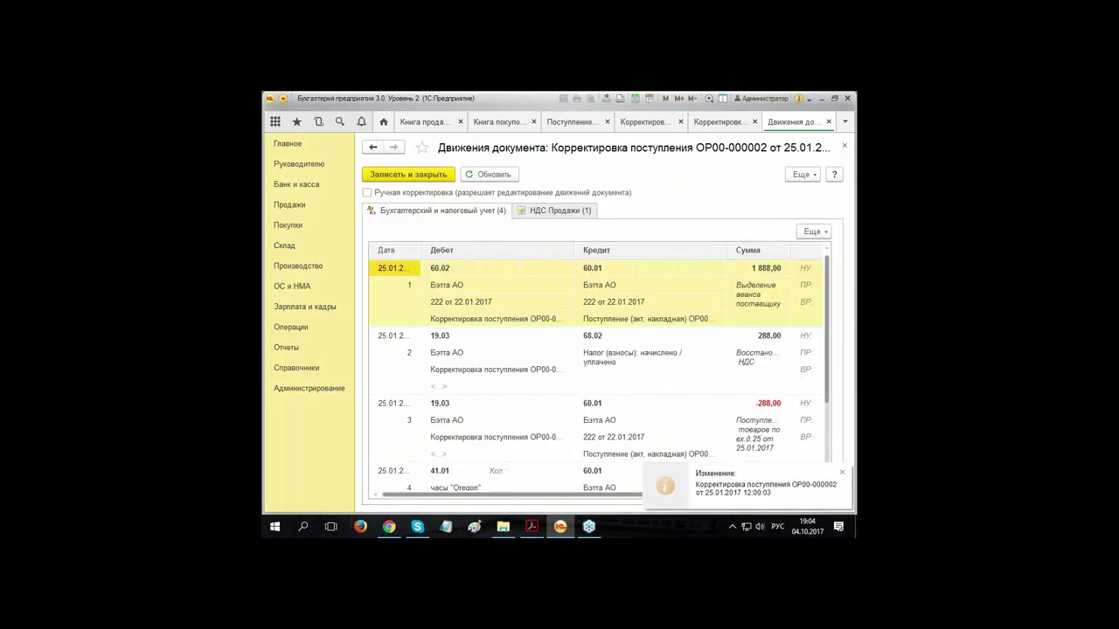
pyautogui.click(528, 407)
pyautogui.scroll(-1, 536, 374)
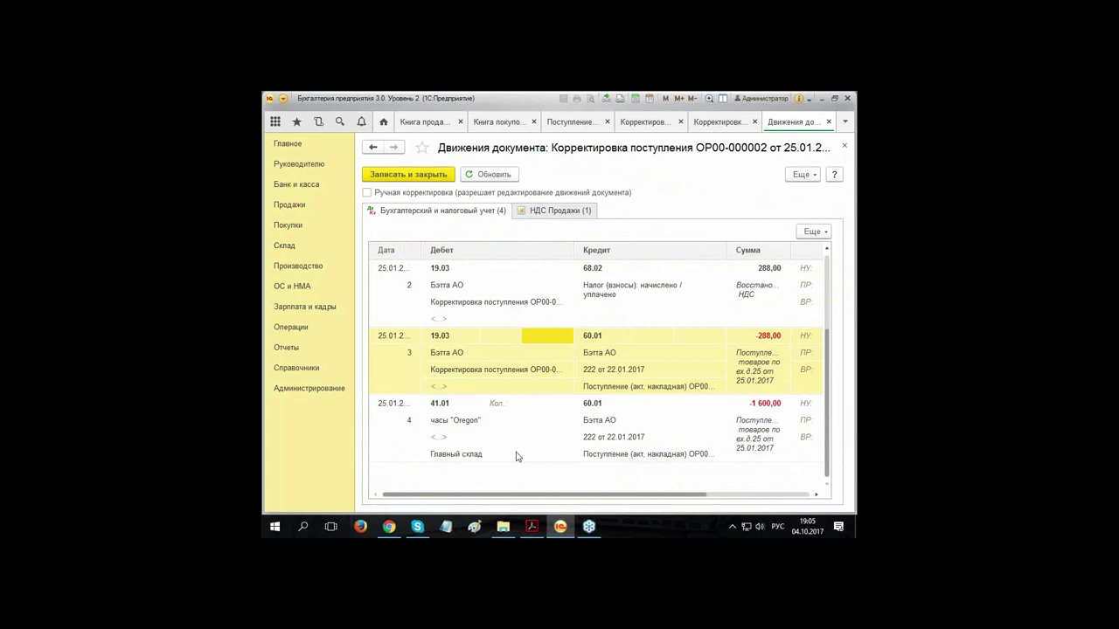
pyautogui.click(844, 146)
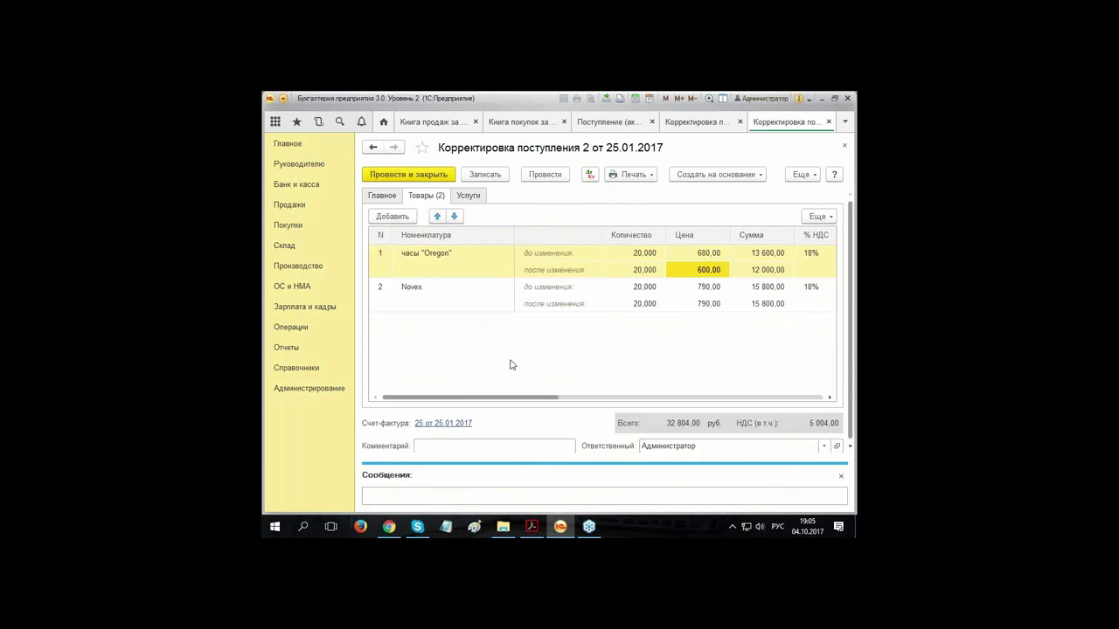
# Step: Reopen the correction's entries and examine the VAT restoration, the 19.03 VAT reversal and the 41.01 cost line for часы "Oregon"
pyautogui.click(589, 174)
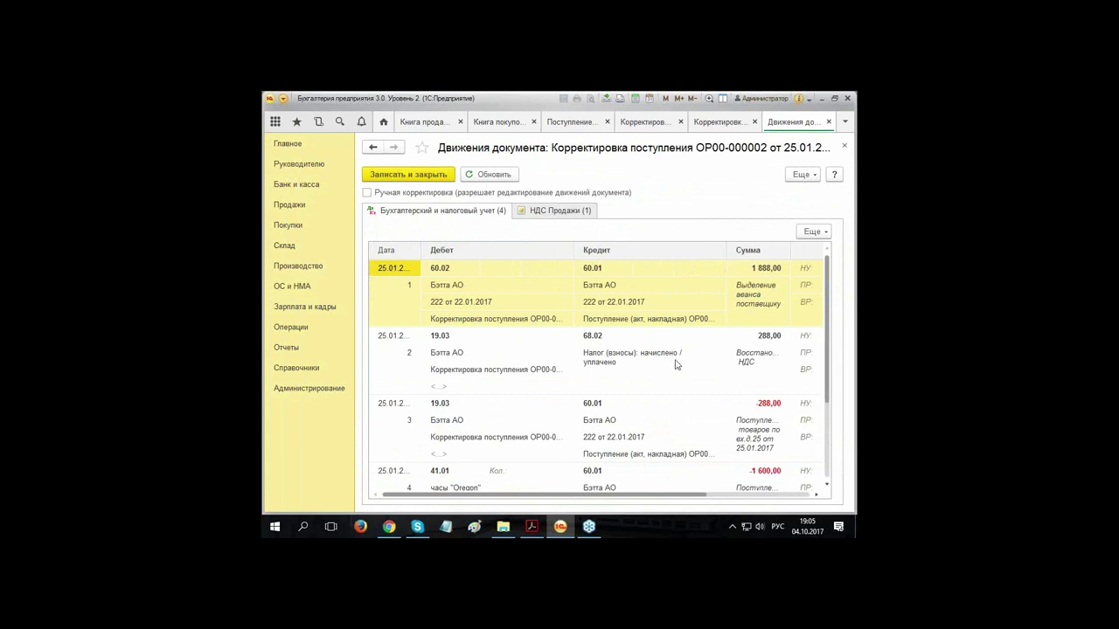
pyautogui.click(670, 371)
pyautogui.scroll(-1, 529, 360)
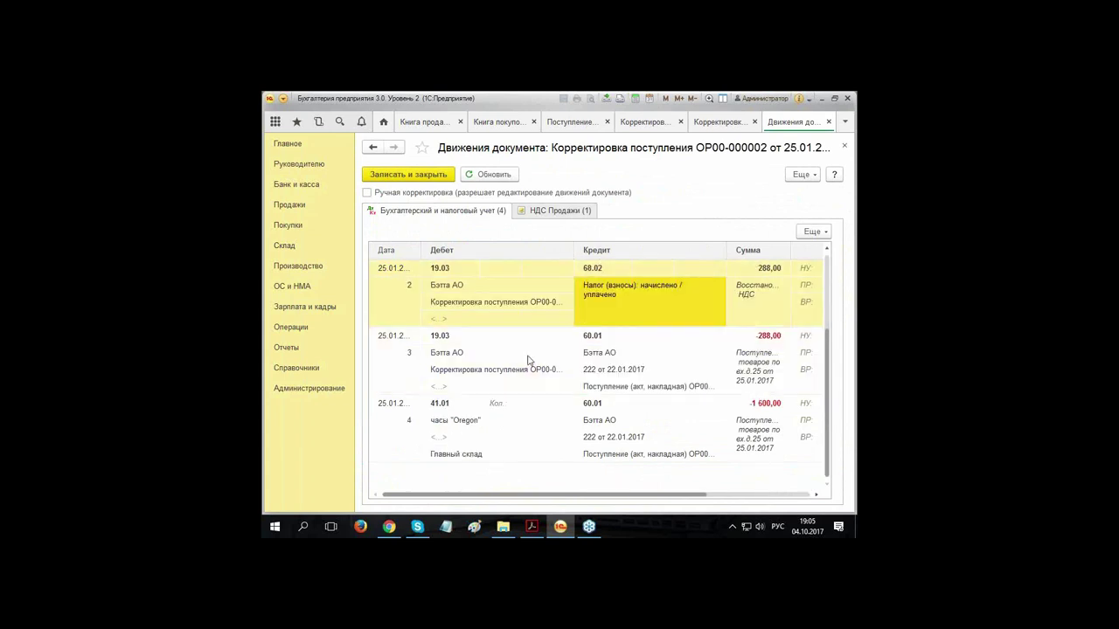
pyautogui.click(459, 355)
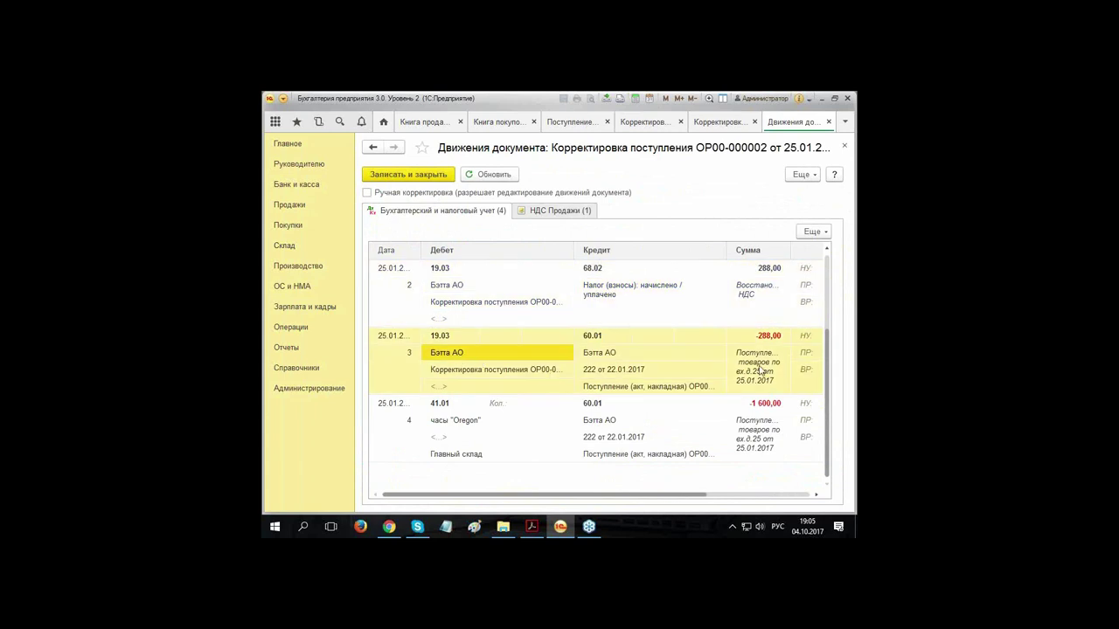
pyautogui.click(758, 337)
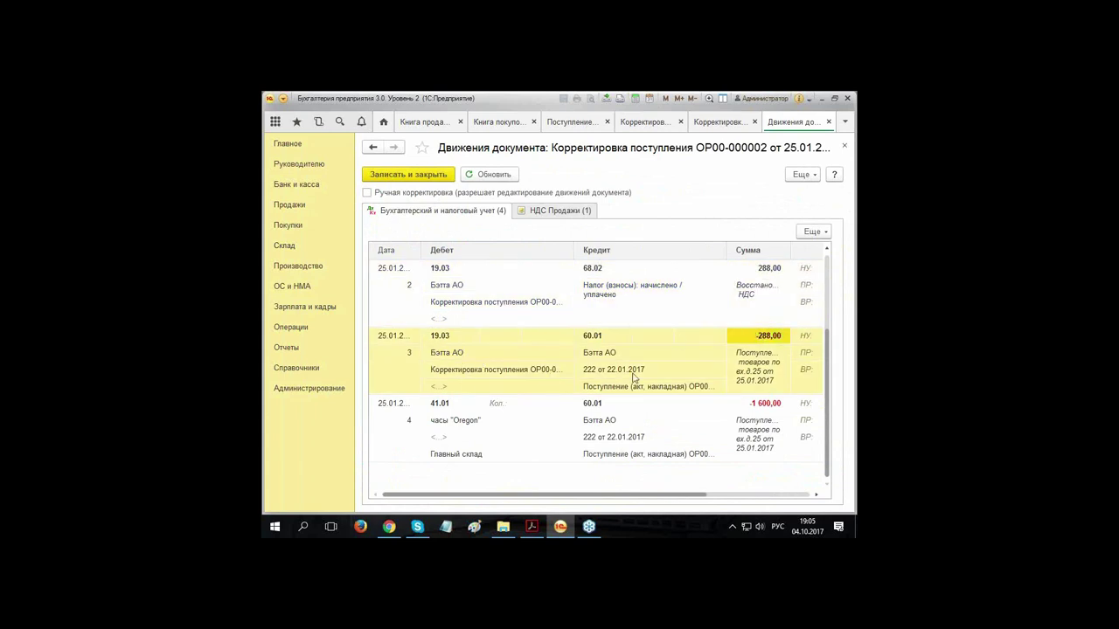
pyautogui.click(445, 423)
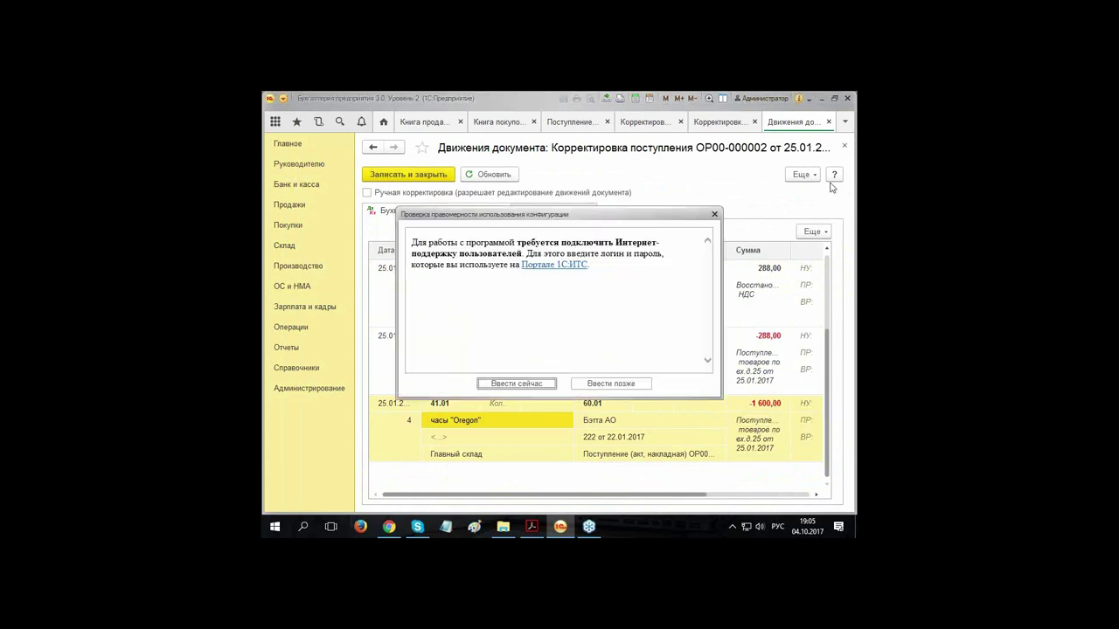
pyautogui.click(714, 214)
pyautogui.click(844, 146)
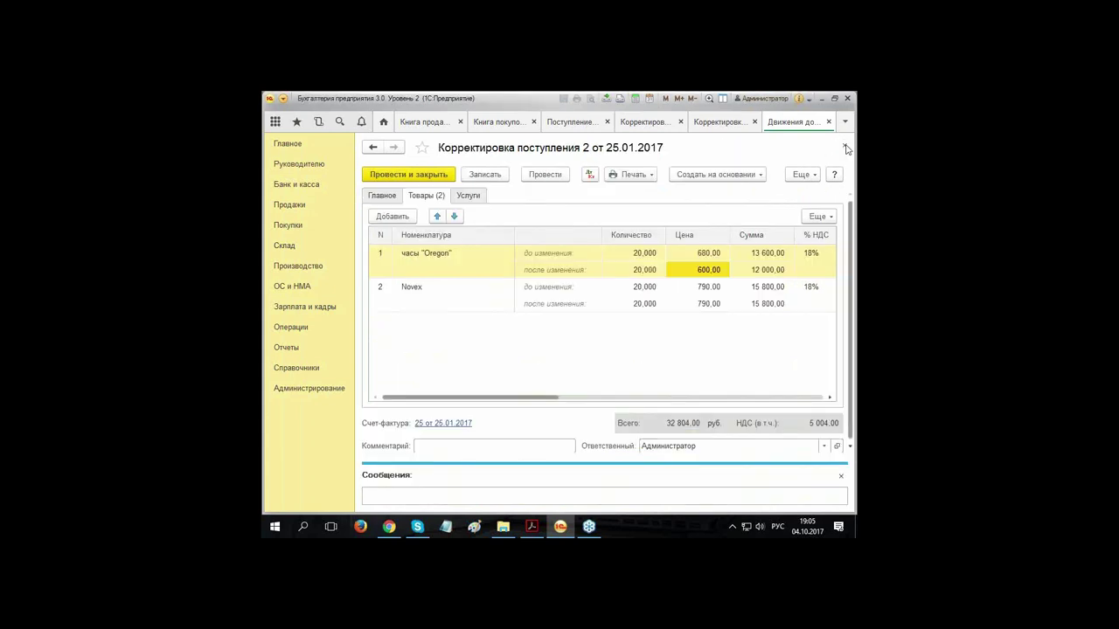
# Step: Review the after-change quantity, price, VAT and account of часы "Oregon" in the correction's goods
pyautogui.click(654, 276)
pyautogui.click(696, 276)
pyautogui.moveTo(519, 400); pyautogui.dragTo(626, 403)
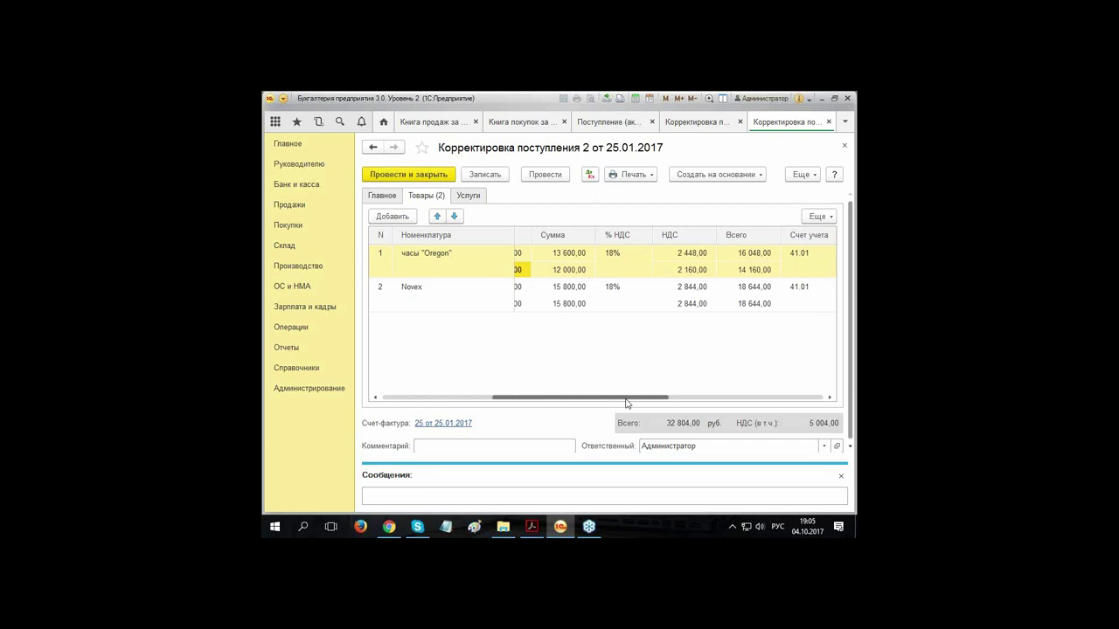
pyautogui.click(702, 271)
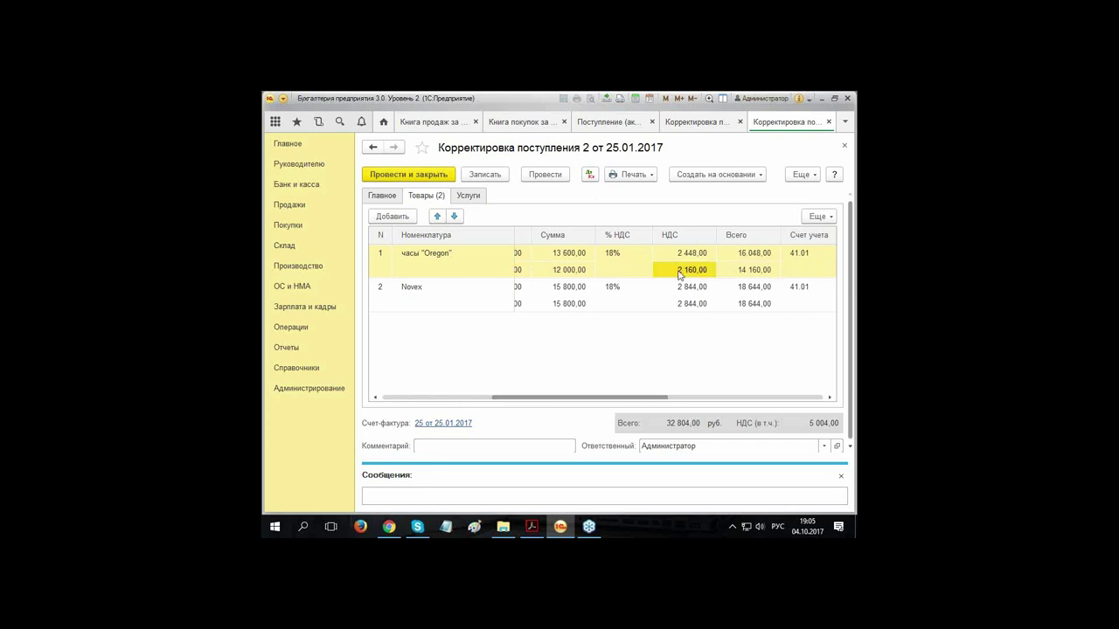
pyautogui.click(794, 266)
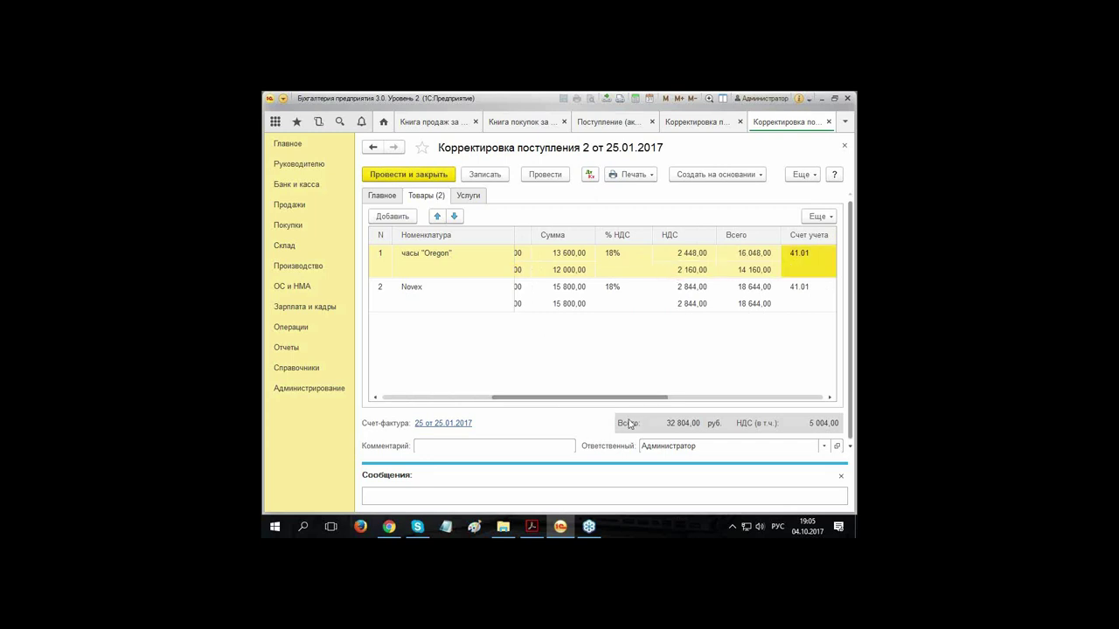
pyautogui.moveTo(576, 403); pyautogui.dragTo(425, 405)
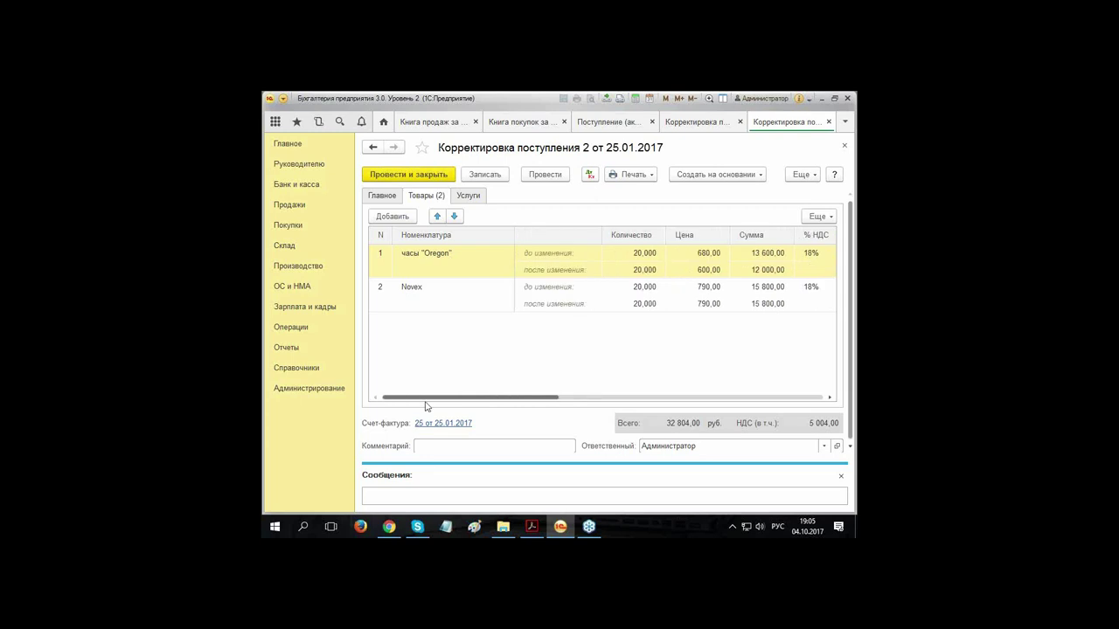
# Step: Set the after-change quantity of Novex to 0 in the correction
pyautogui.doubleClick(637, 303)
pyautogui.write('0')
pyautogui.press('Tab')
pyautogui.doubleClick(693, 303)
pyautogui.press('Escape')
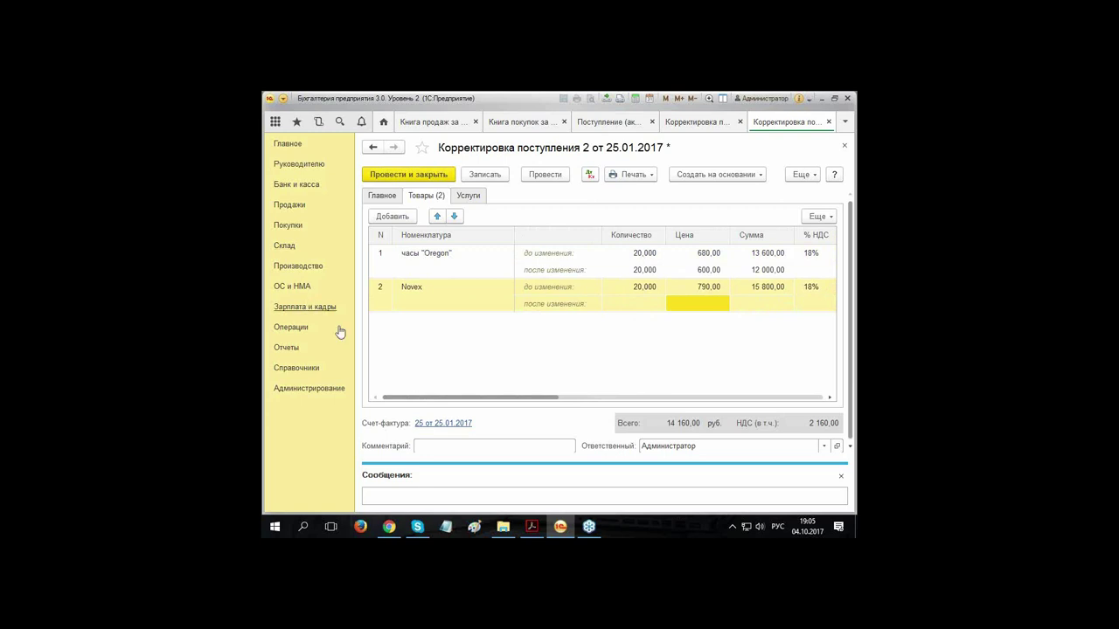
# Step: Post the correction and check the 41.01 entry for Novex in its accounting movements
pyautogui.click(590, 174)
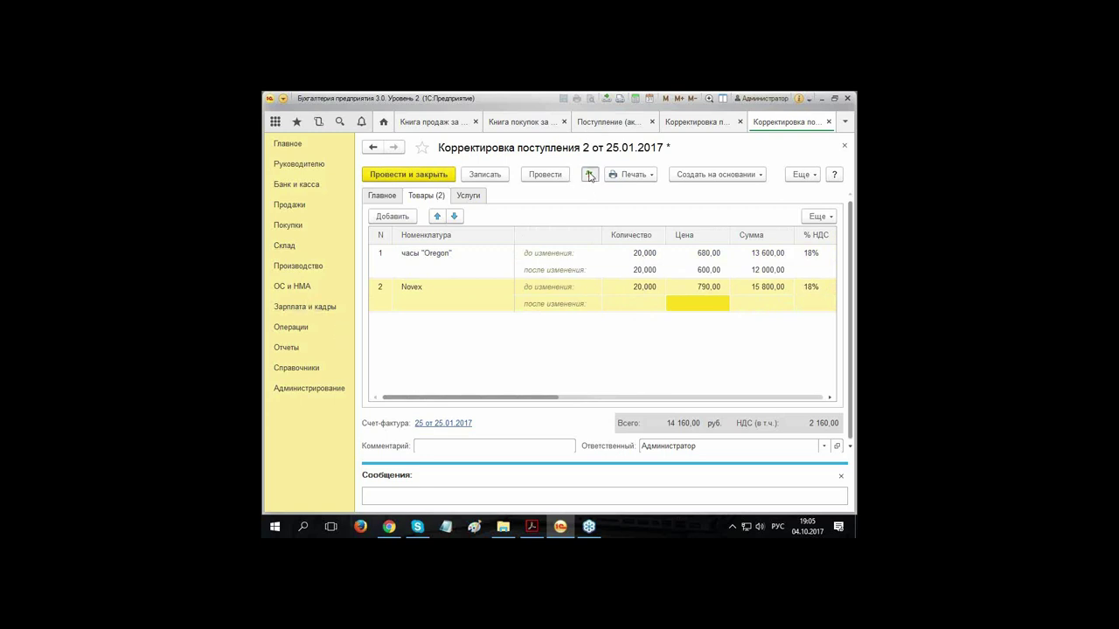
pyautogui.click(582, 374)
pyautogui.scroll(-4, 582, 376)
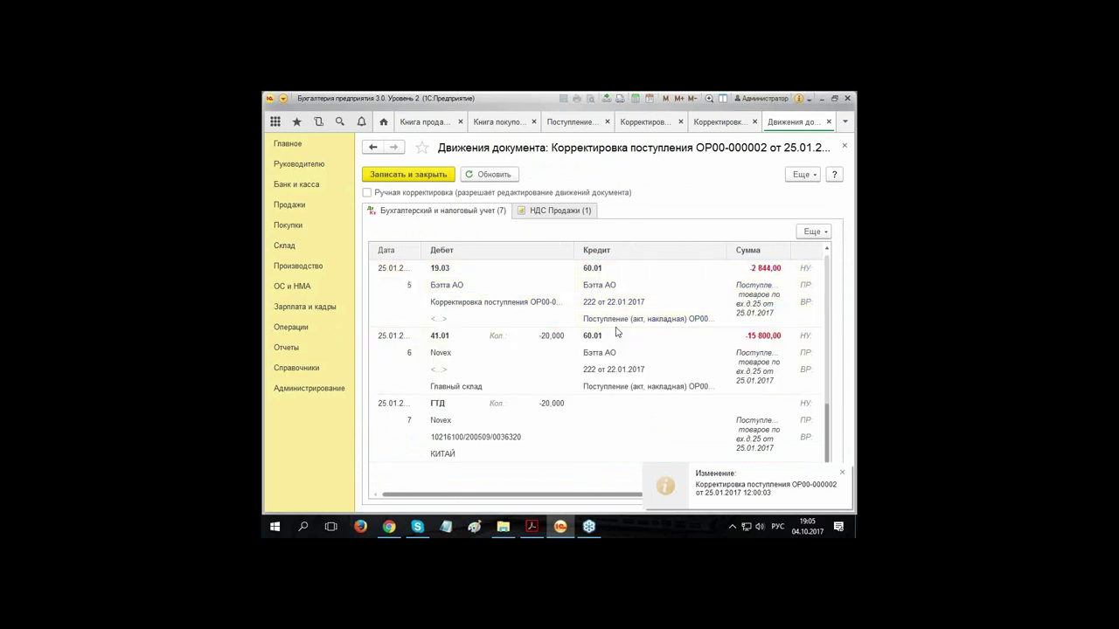
pyautogui.click(440, 340)
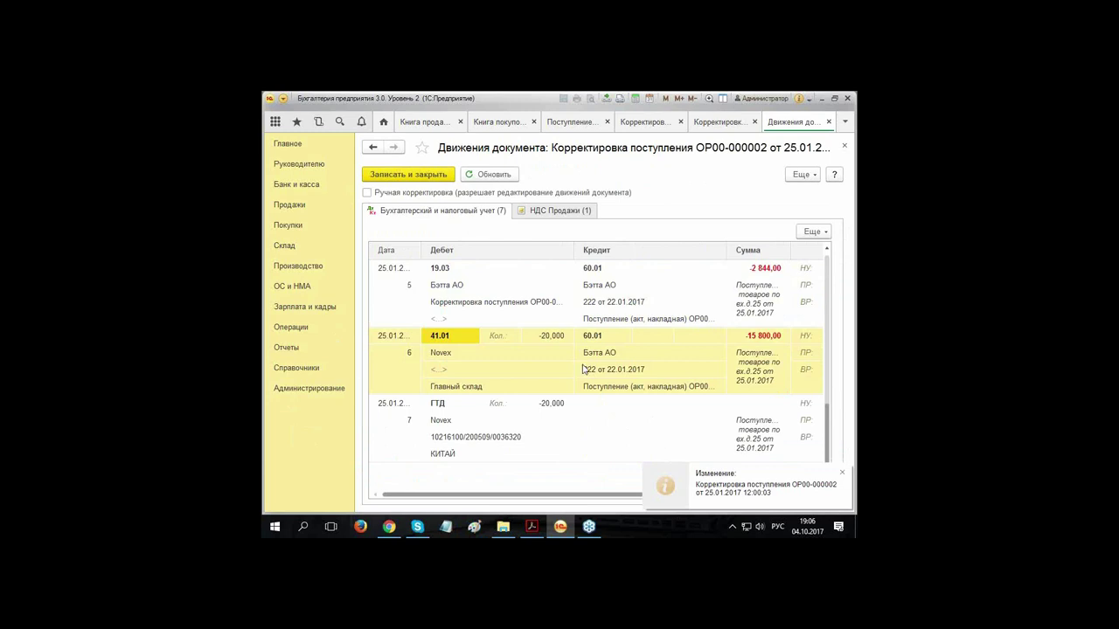
pyautogui.click(844, 145)
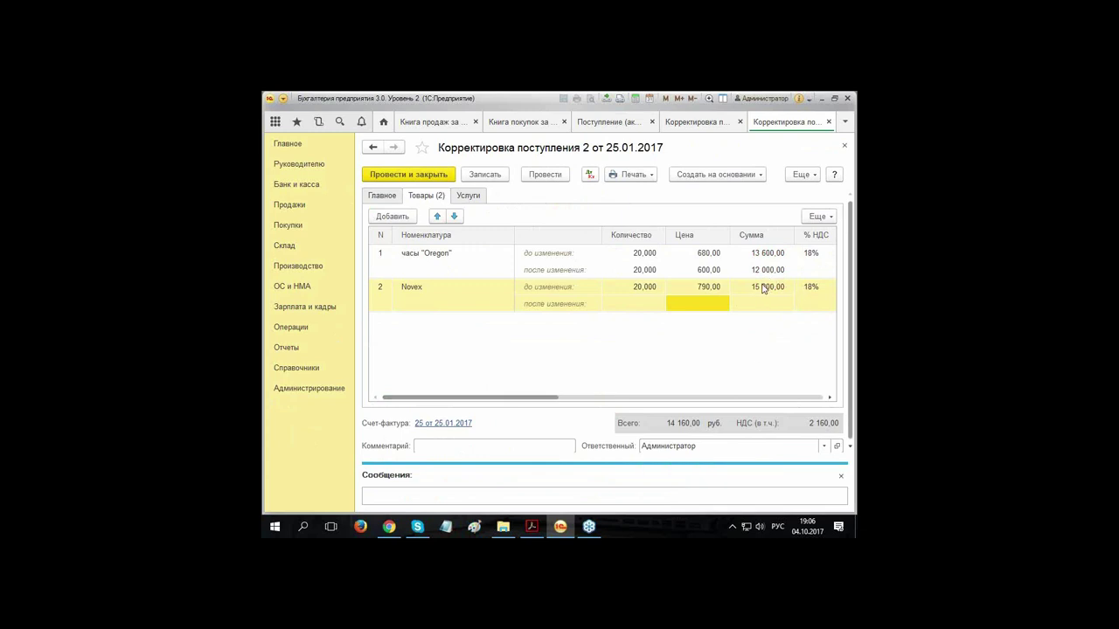
# Step: Reselect the Бэтта АО receipt of 22.01.2017 as the correction's basis and refill the document from it
pyautogui.click(383, 199)
pyautogui.click(612, 317)
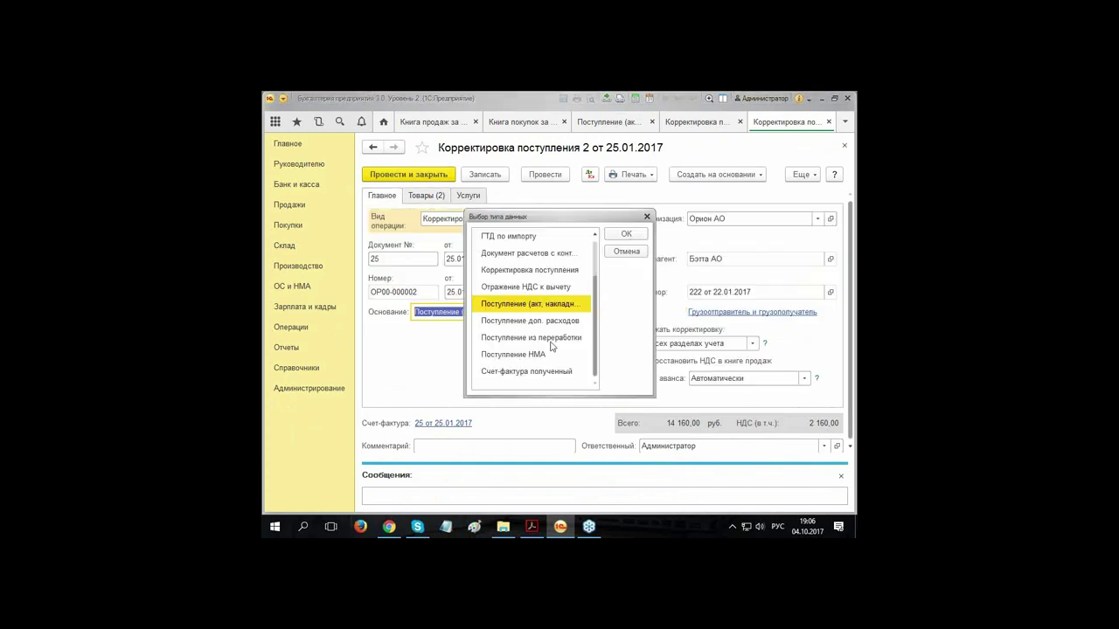
pyautogui.doubleClick(533, 303)
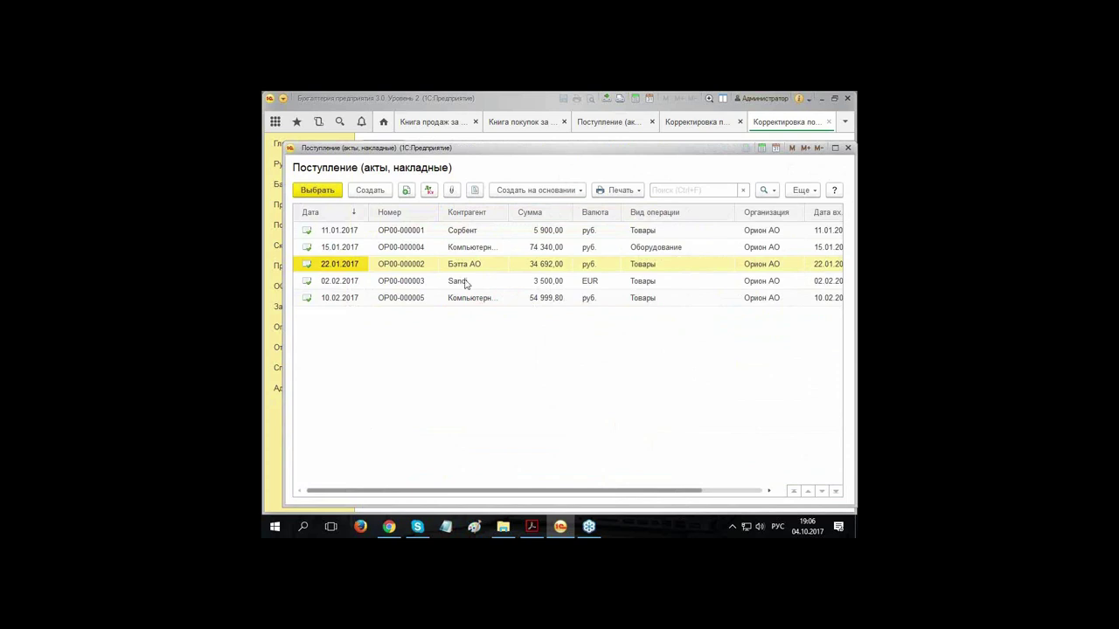
pyautogui.doubleClick(487, 265)
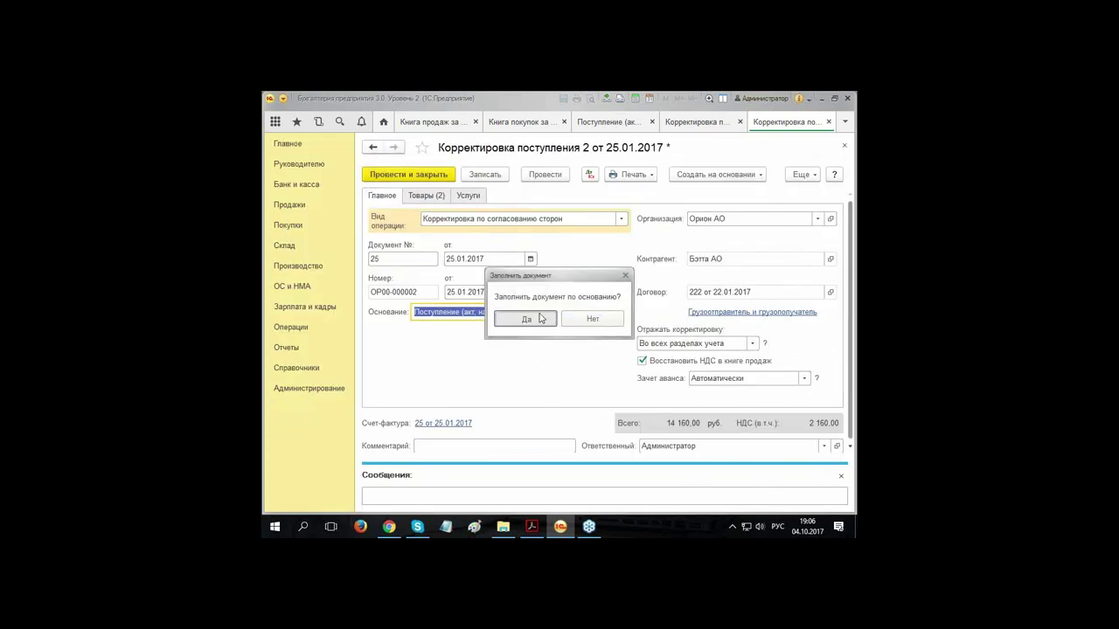
pyautogui.click(527, 319)
# Step: Set the after-change price of часы "Oregon" to 600 in the correction's goods
pyautogui.click(423, 198)
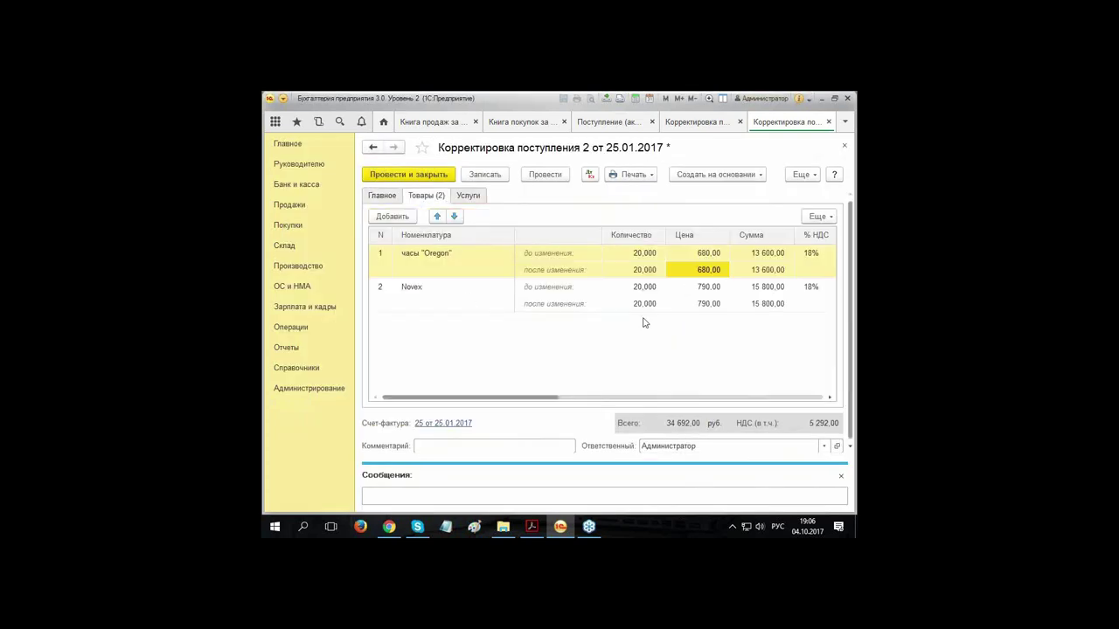
pyautogui.click(686, 273)
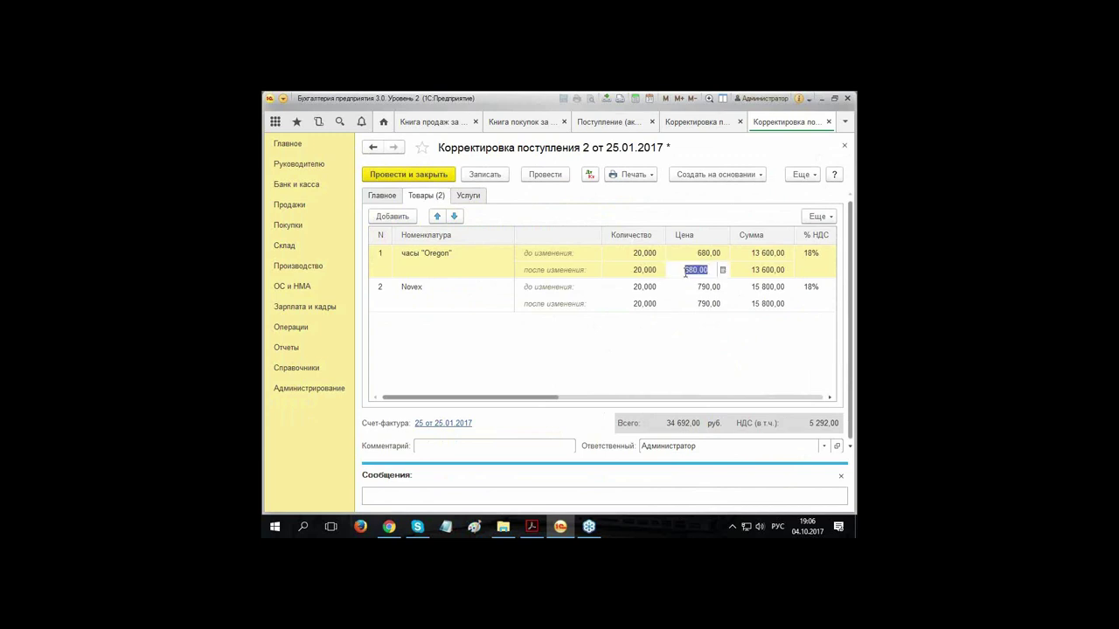
pyautogui.write('60')
pyautogui.press('Return')
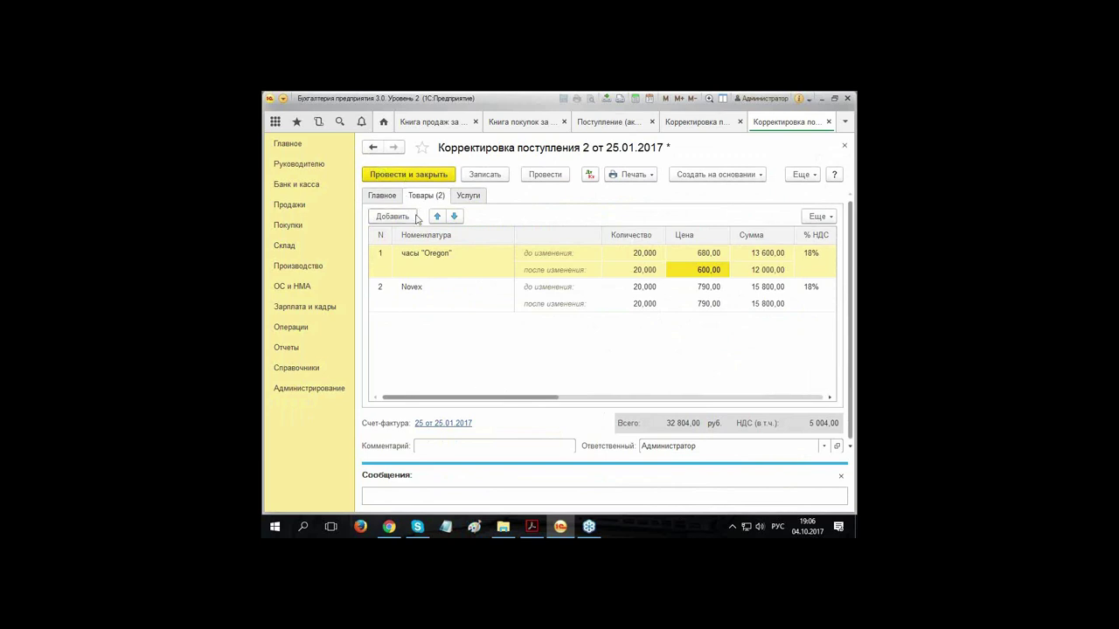
# Step: Post the correction and examine its 19.03 VAT reversal and 19.03/68.02 VAT restoration entries
pyautogui.click(381, 196)
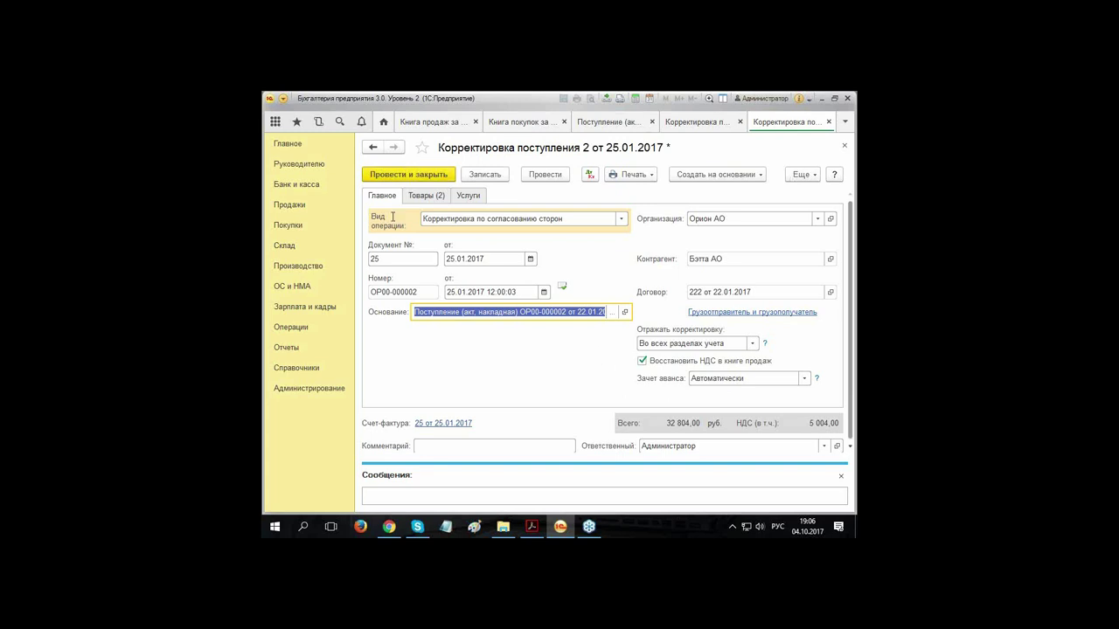
pyautogui.click(589, 174)
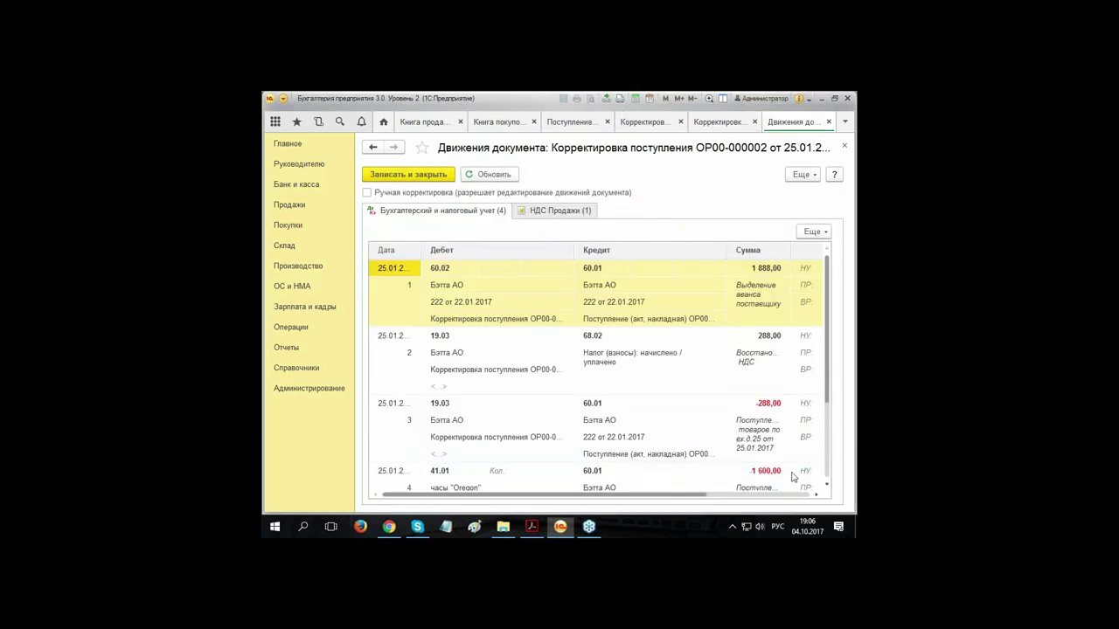
pyautogui.click(775, 404)
pyautogui.scroll(-2, 775, 407)
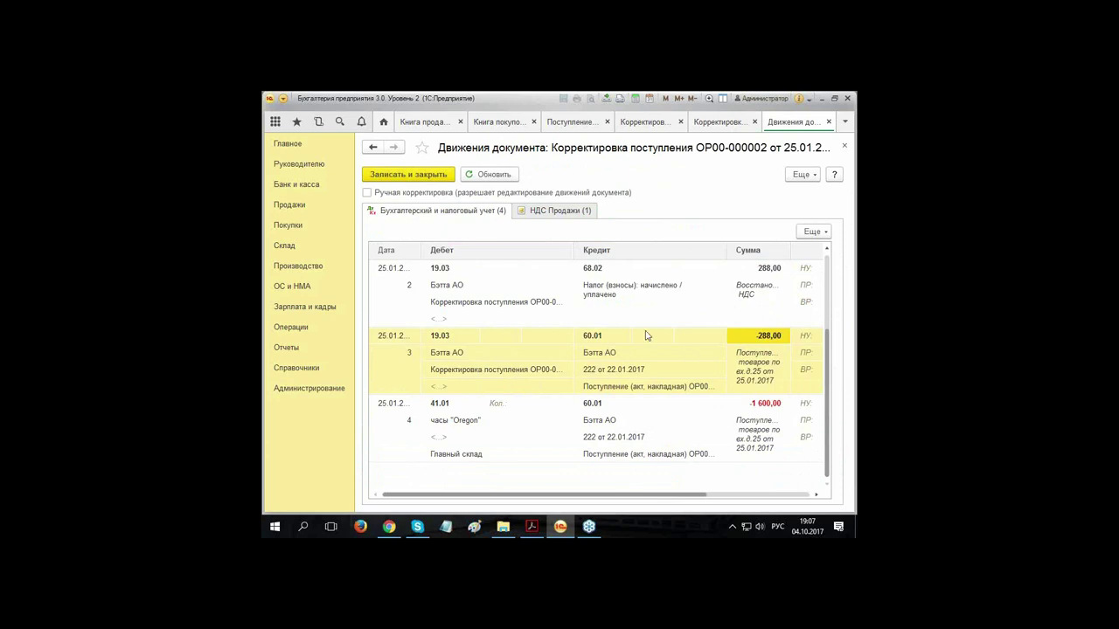
pyautogui.scroll(2, 645, 335)
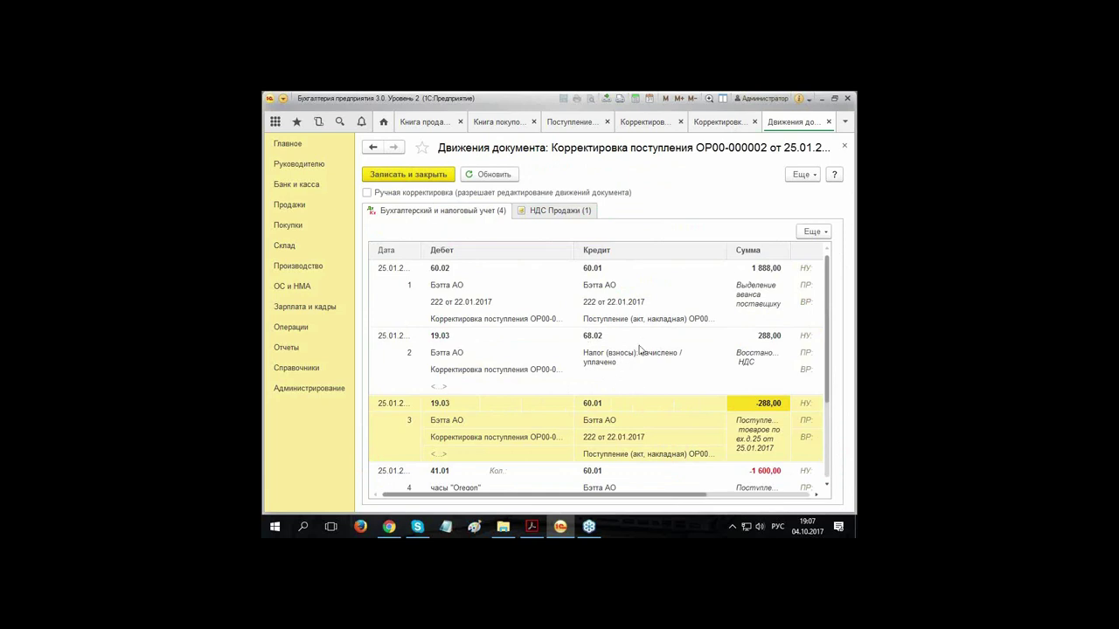
pyautogui.click(443, 354)
pyautogui.click(626, 363)
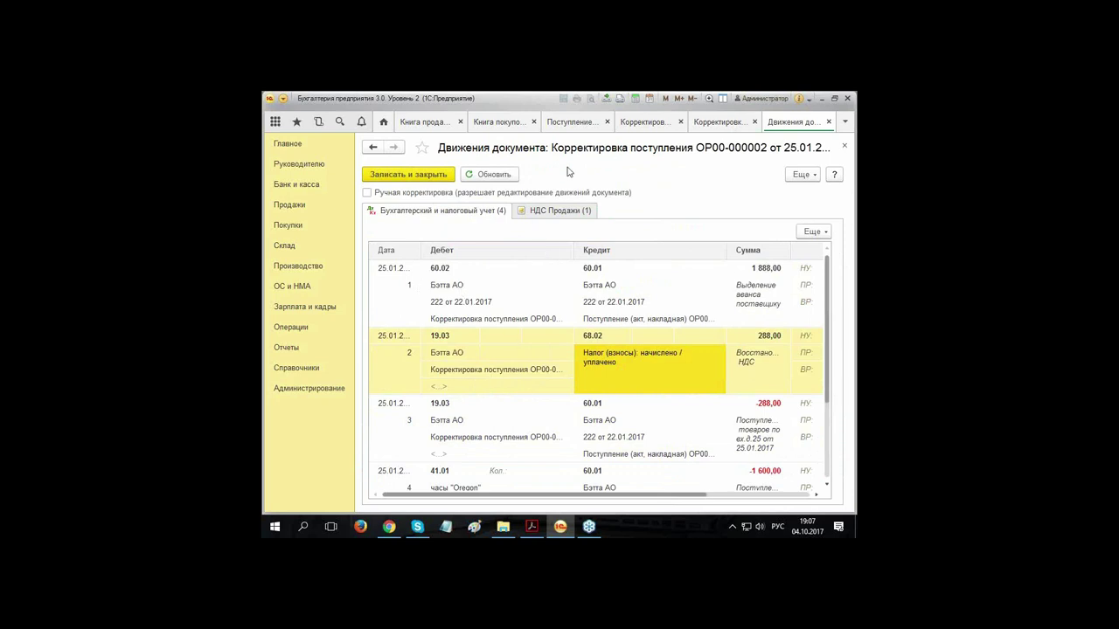
# Step: Check the cost and VAT amounts in the correction's НДС Продажи register, and post and close the correction
pyautogui.click(542, 213)
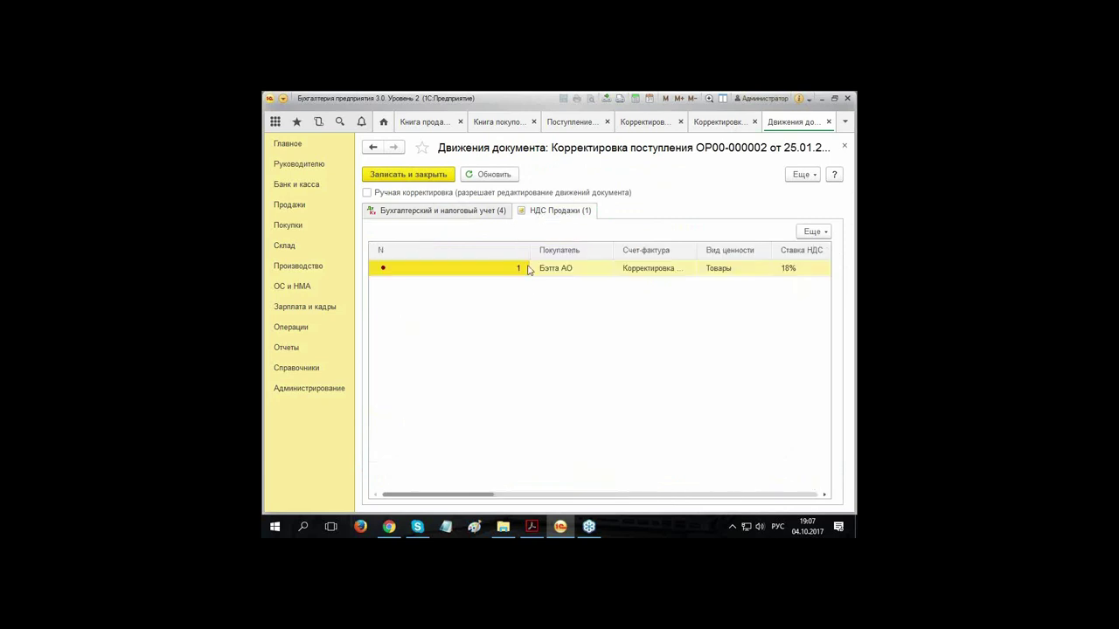
pyautogui.moveTo(530, 253); pyautogui.dragTo(424, 254)
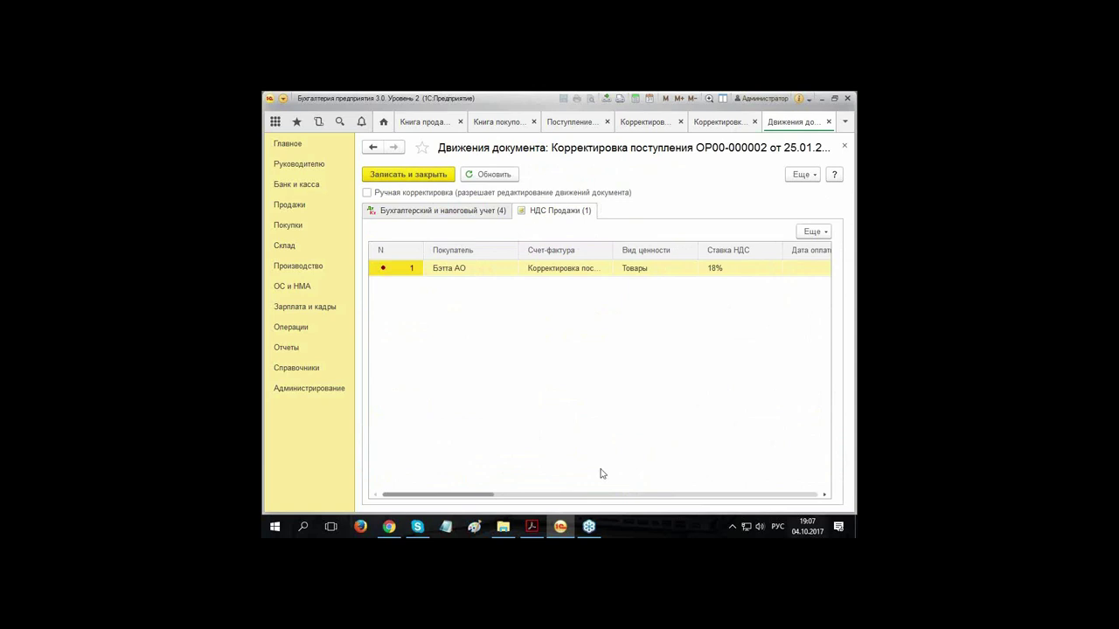
pyautogui.moveTo(463, 494); pyautogui.dragTo(756, 495)
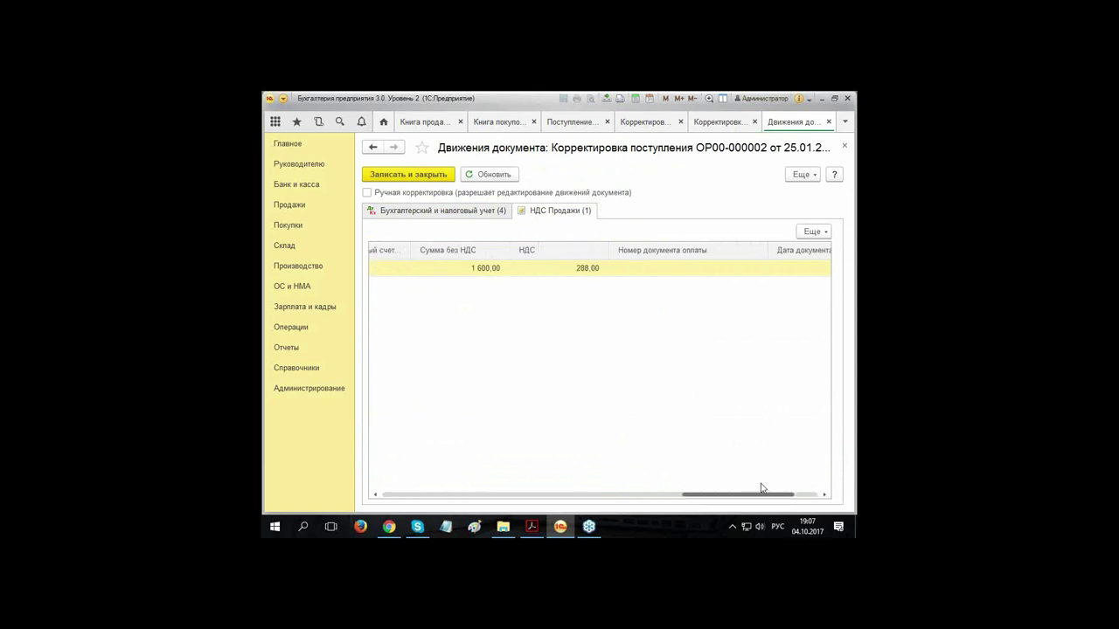
pyautogui.click(732, 272)
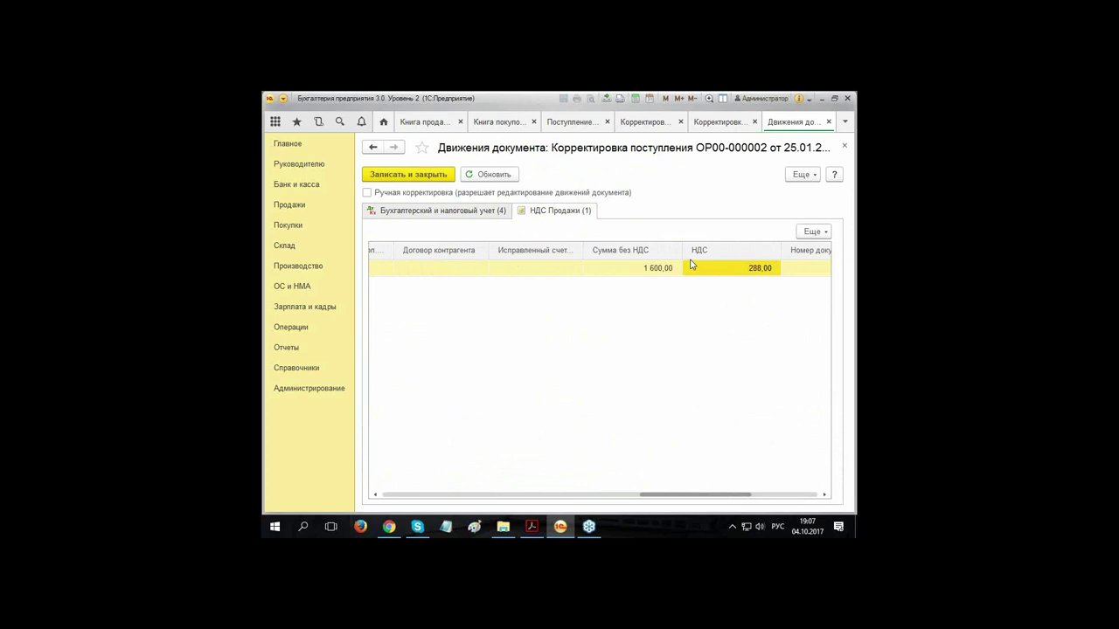
pyautogui.click(409, 175)
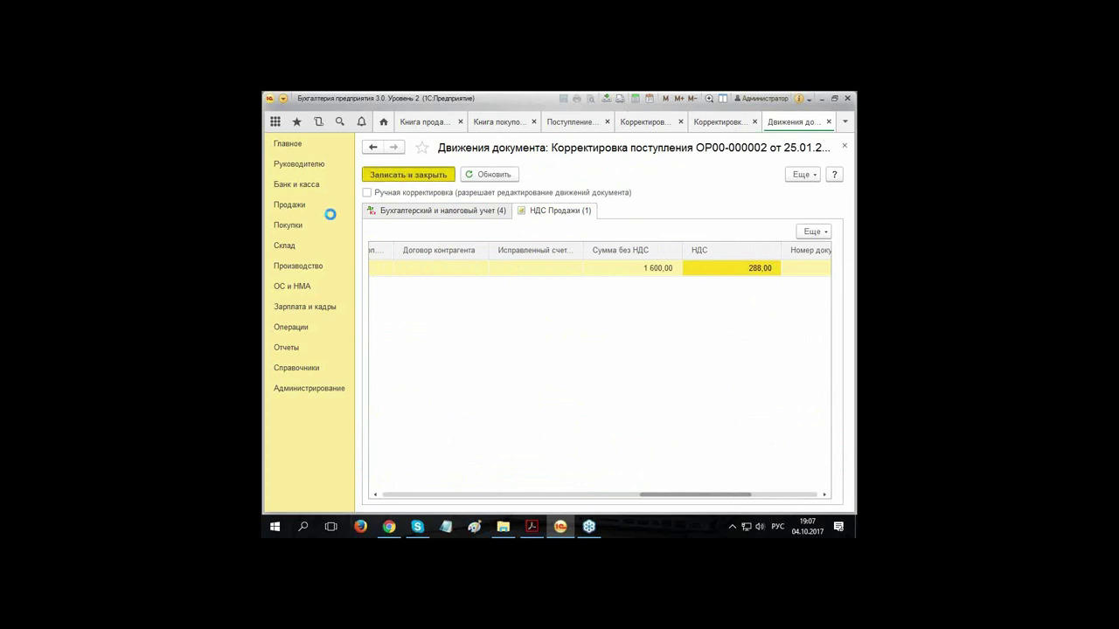
pyautogui.click(394, 177)
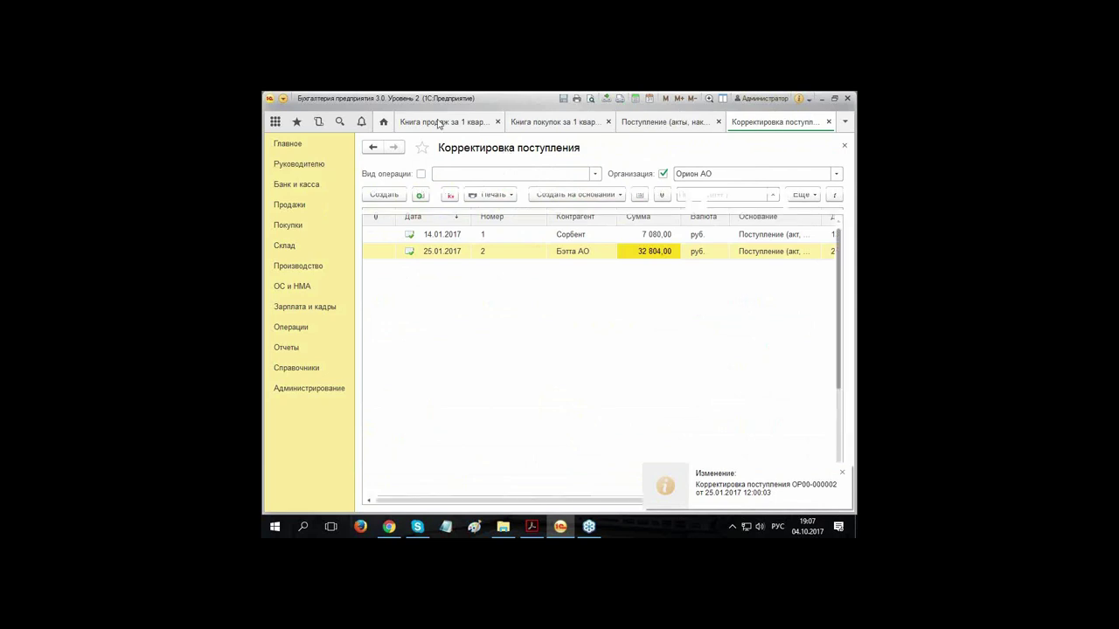
# Step: Regenerate the sales book for the first quarter of 2017 and dismiss the document change notification
pyautogui.click(439, 122)
pyautogui.click(402, 201)
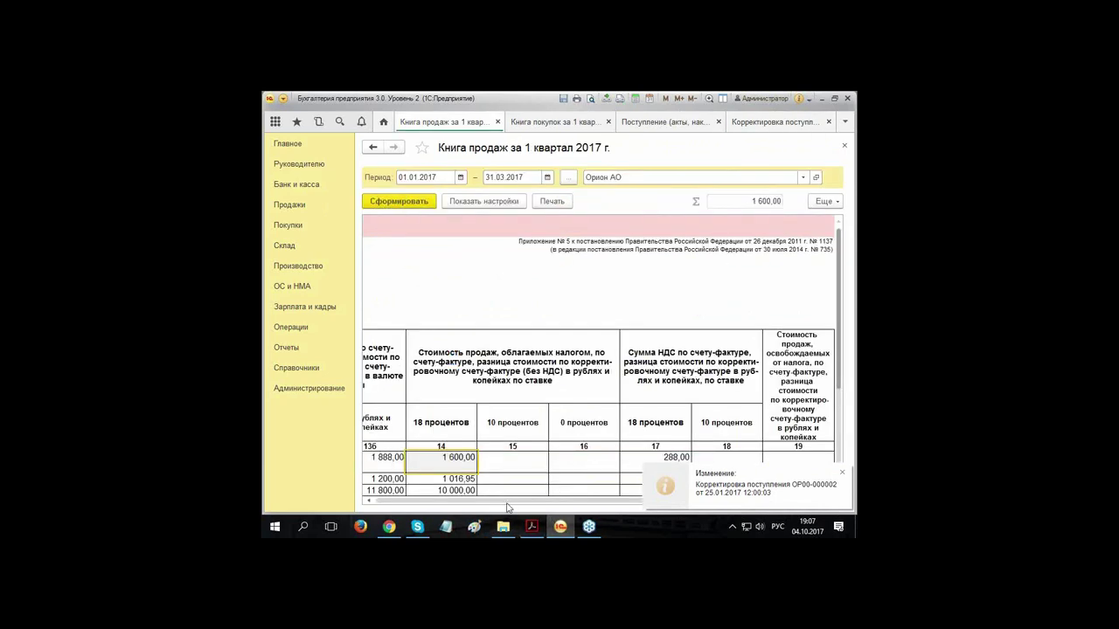
pyautogui.click(506, 501)
pyautogui.click(559, 428)
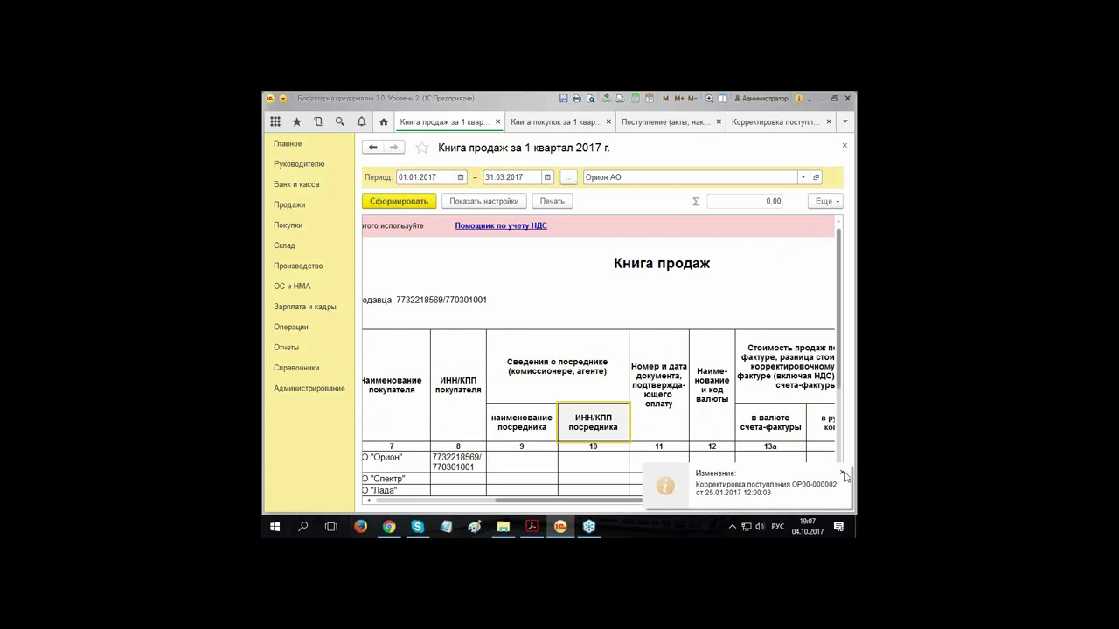
pyautogui.click(842, 474)
# Step: Examine the operation type code and the corrective invoice number and date in line 1 of the sales book
pyautogui.moveTo(568, 501); pyautogui.dragTo(441, 500)
pyautogui.click(540, 401)
pyautogui.scroll(-2, 525, 402)
pyautogui.click(395, 370)
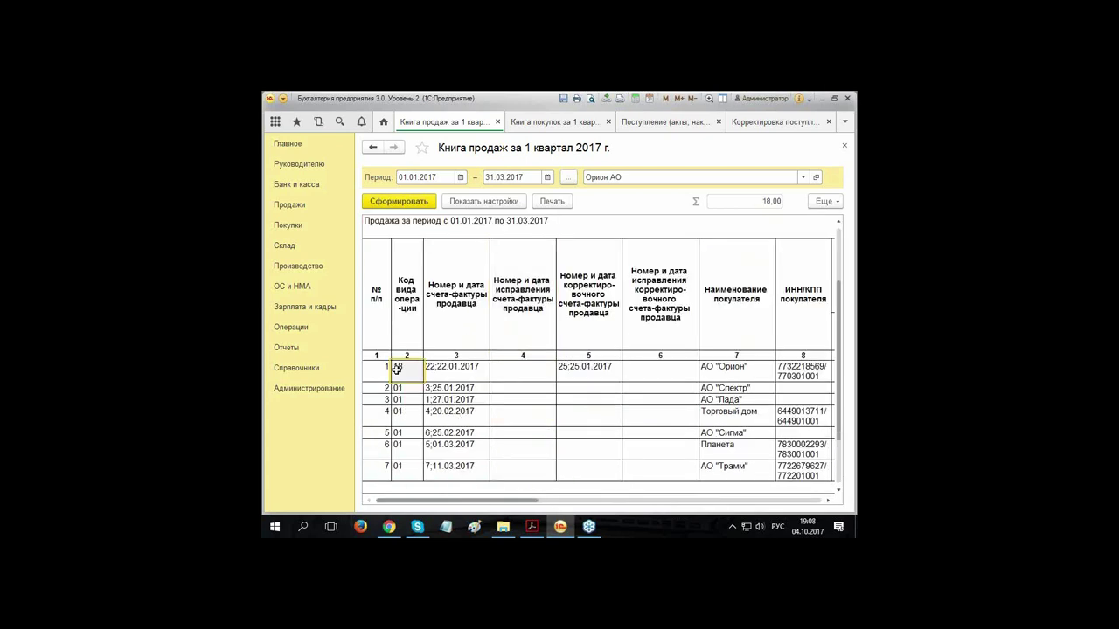
pyautogui.click(591, 374)
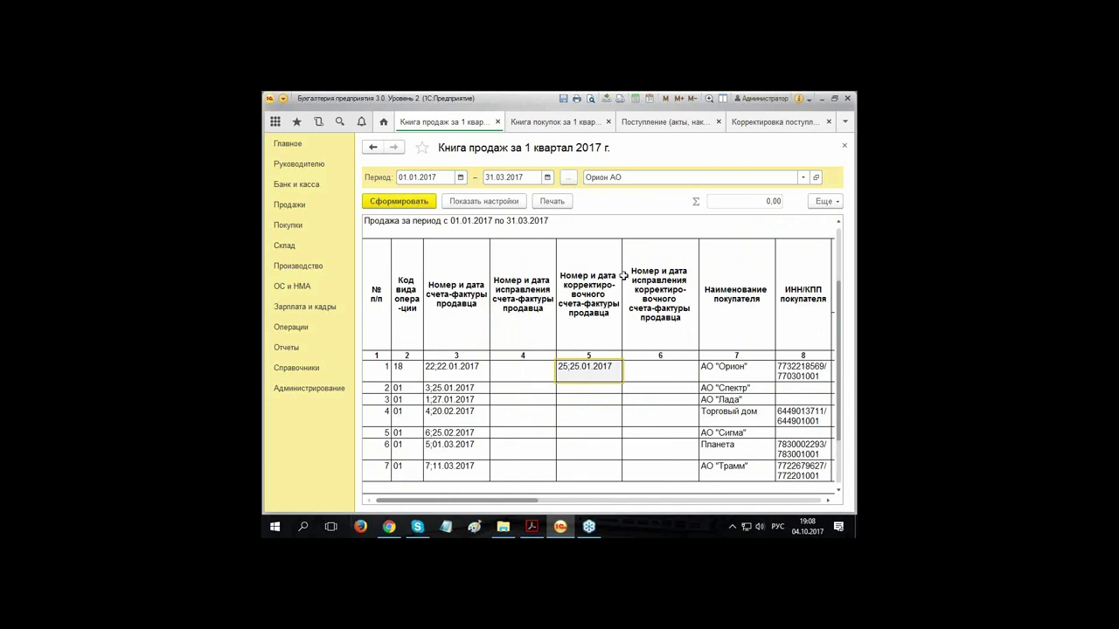
# Step: Examine the cost difference and the 18 percent VAT amount across line 1 of the sales book
pyautogui.press('Right')
pyautogui.press('Right')
pyautogui.press('Right')
pyautogui.press('Right')
pyautogui.press('Right')
pyautogui.press('Right')
pyautogui.press('Right')
pyautogui.press('Right')
pyautogui.press('Right')
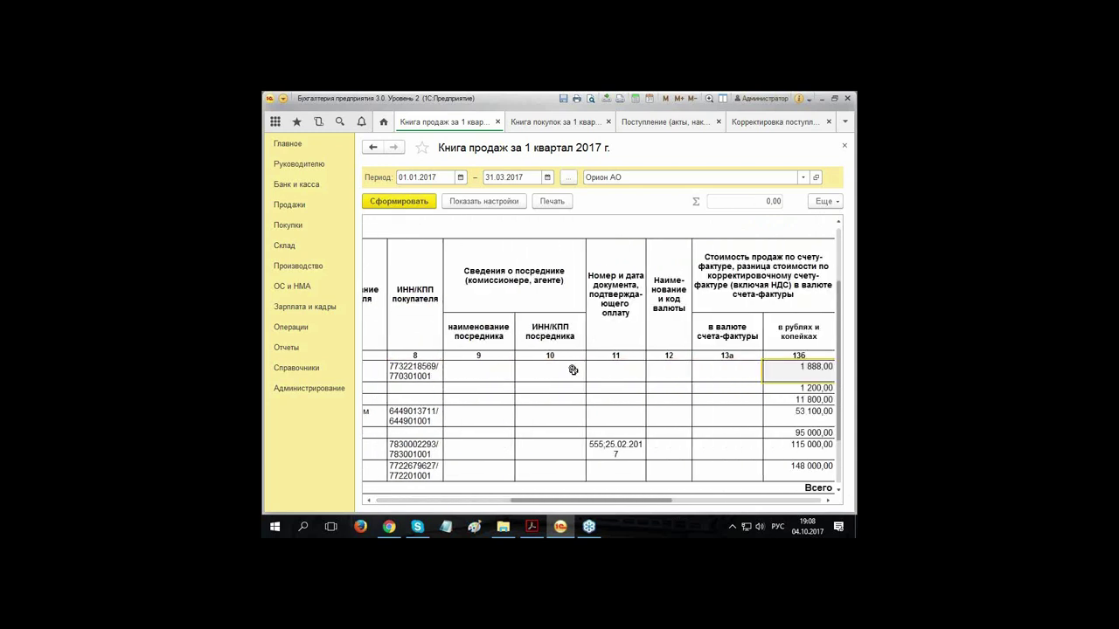
pyautogui.press('Right')
pyautogui.press('Right')
pyautogui.press('Right')
pyautogui.press('Right')
pyautogui.press('Right')
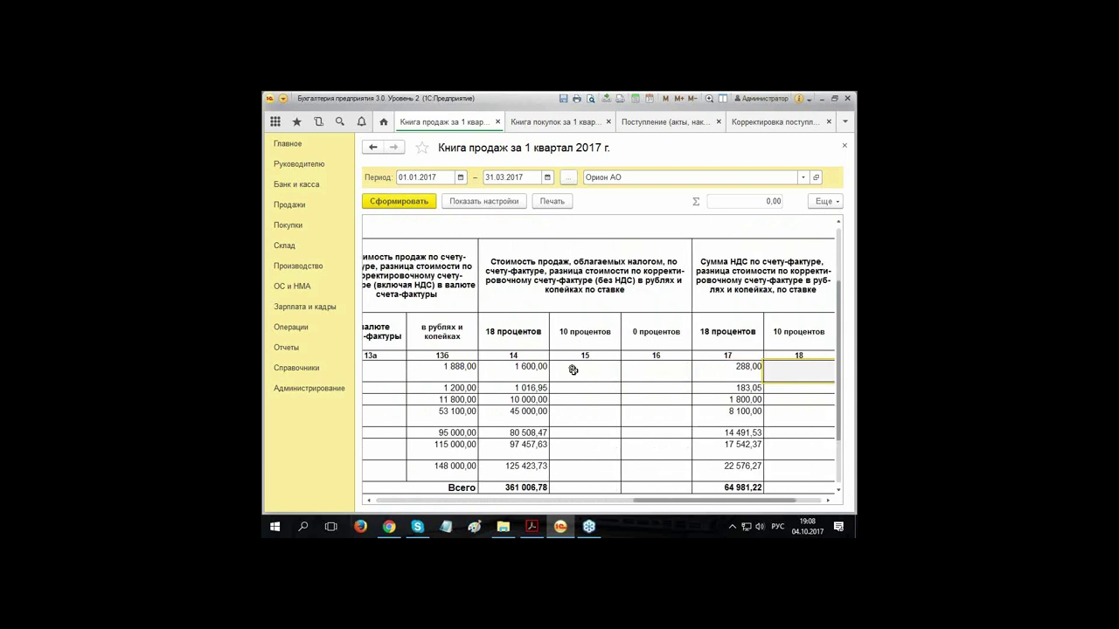
pyautogui.press('Left')
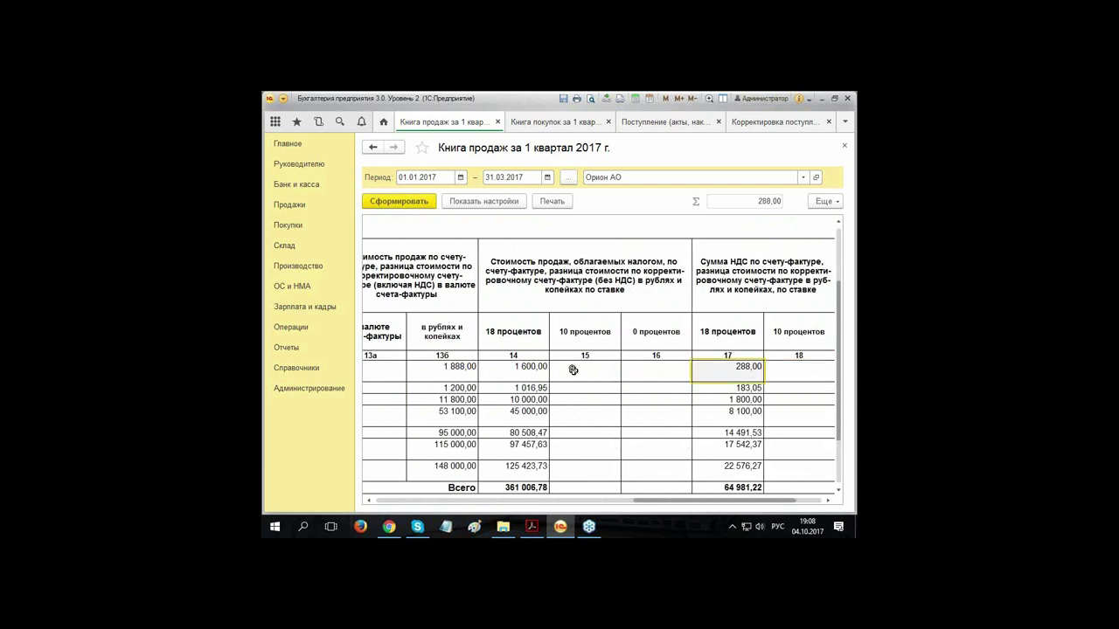
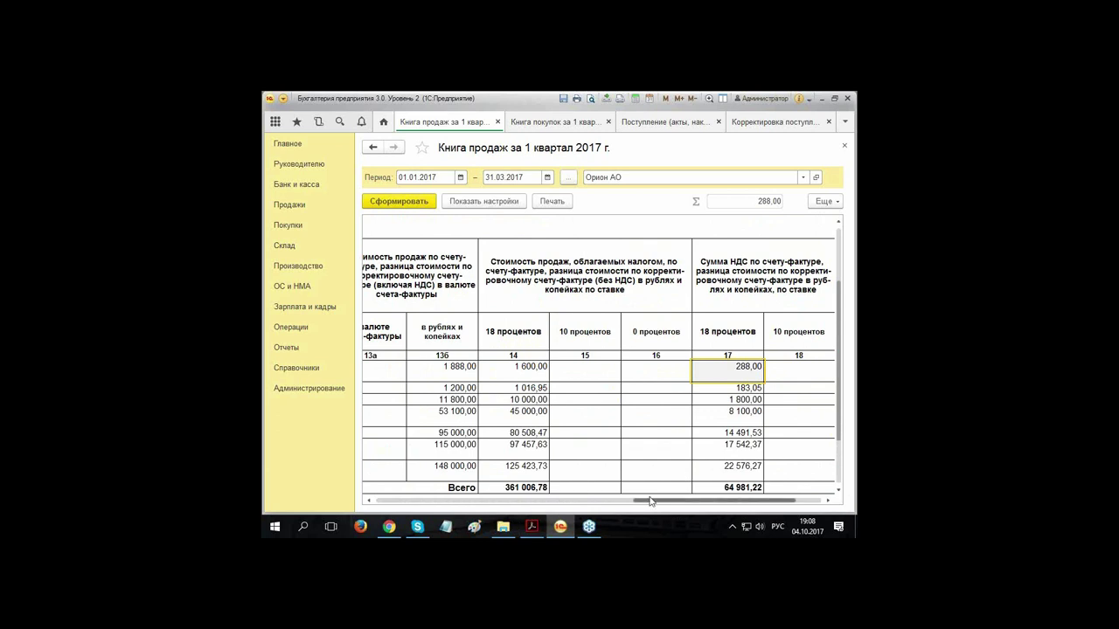
# Step: Review the first two lines of the first-quarter purchase book through to their cost and deductible VAT columns
pyautogui.moveTo(676, 503); pyautogui.dragTo(463, 502)
pyautogui.click(541, 124)
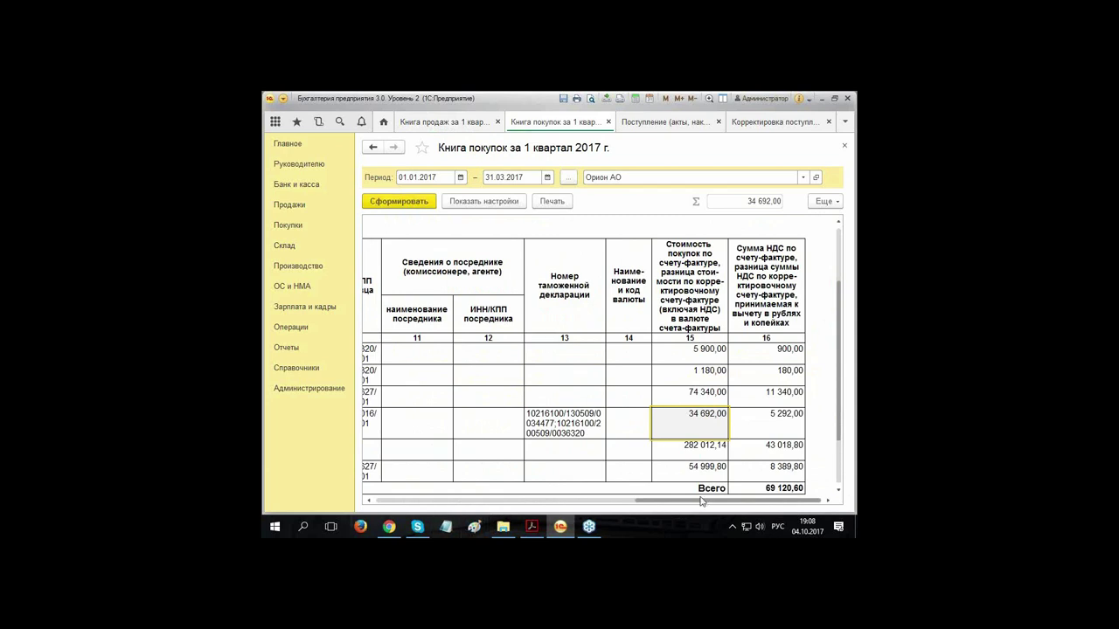
pyautogui.moveTo(651, 503); pyautogui.dragTo(378, 498)
pyautogui.moveTo(425, 359); pyautogui.dragTo(619, 373)
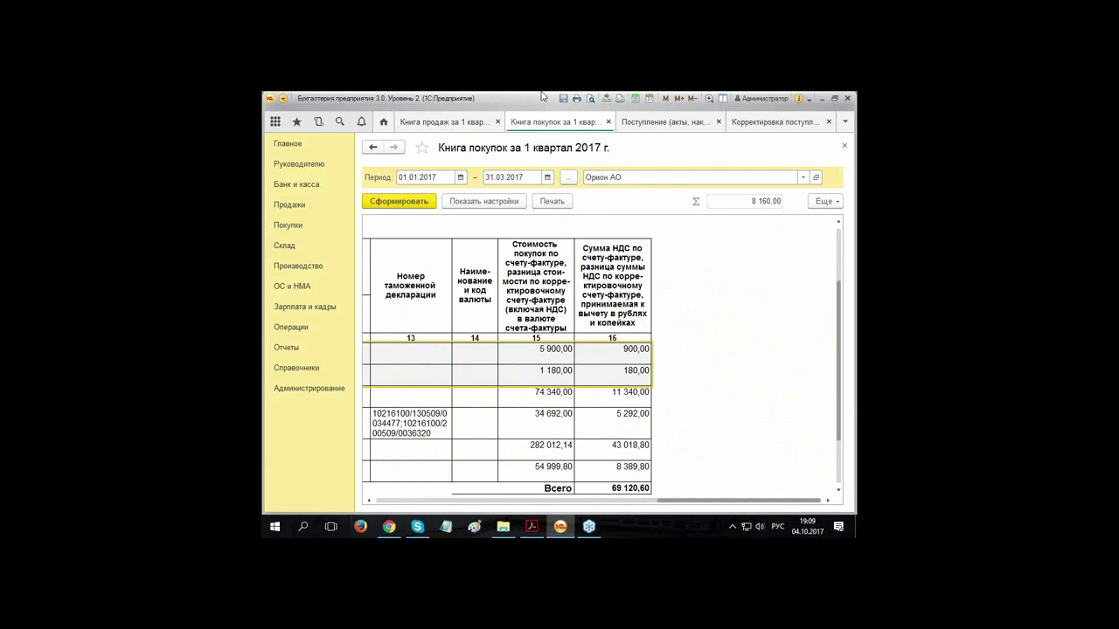
# Step: Recheck the restored VAT amount in the sales book against the purchase book
pyautogui.click(444, 129)
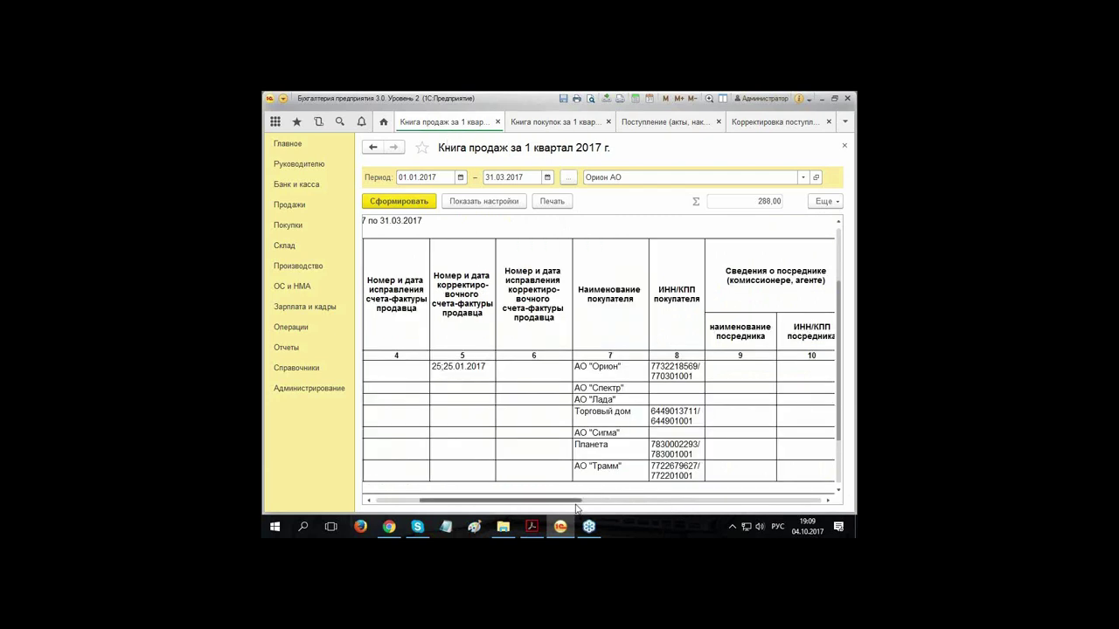
pyautogui.moveTo(548, 505); pyautogui.dragTo(814, 524)
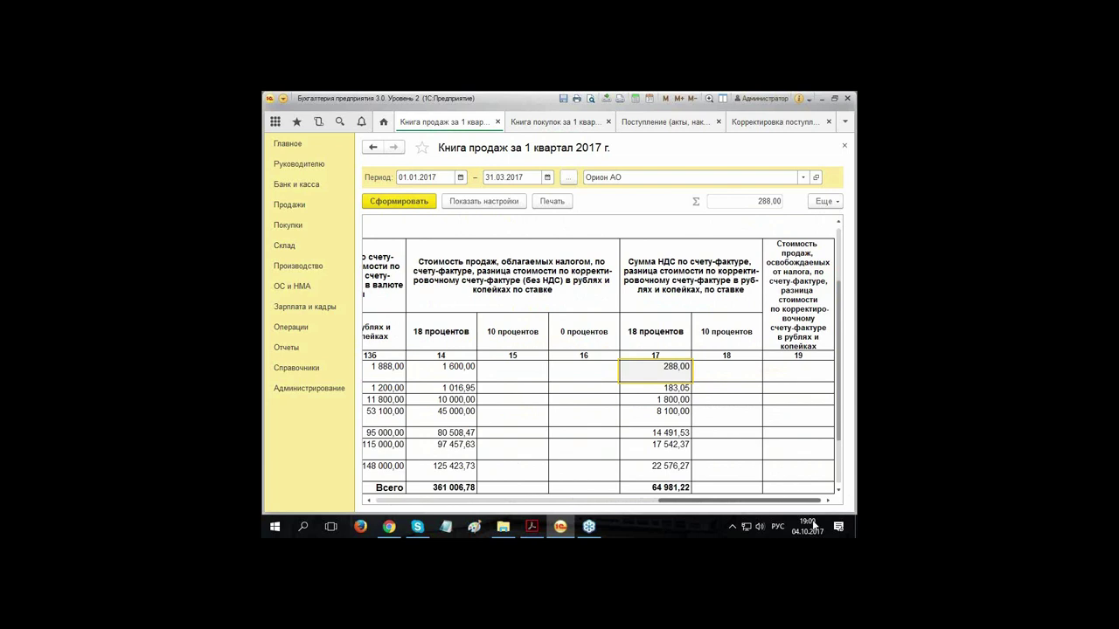
pyautogui.click(543, 125)
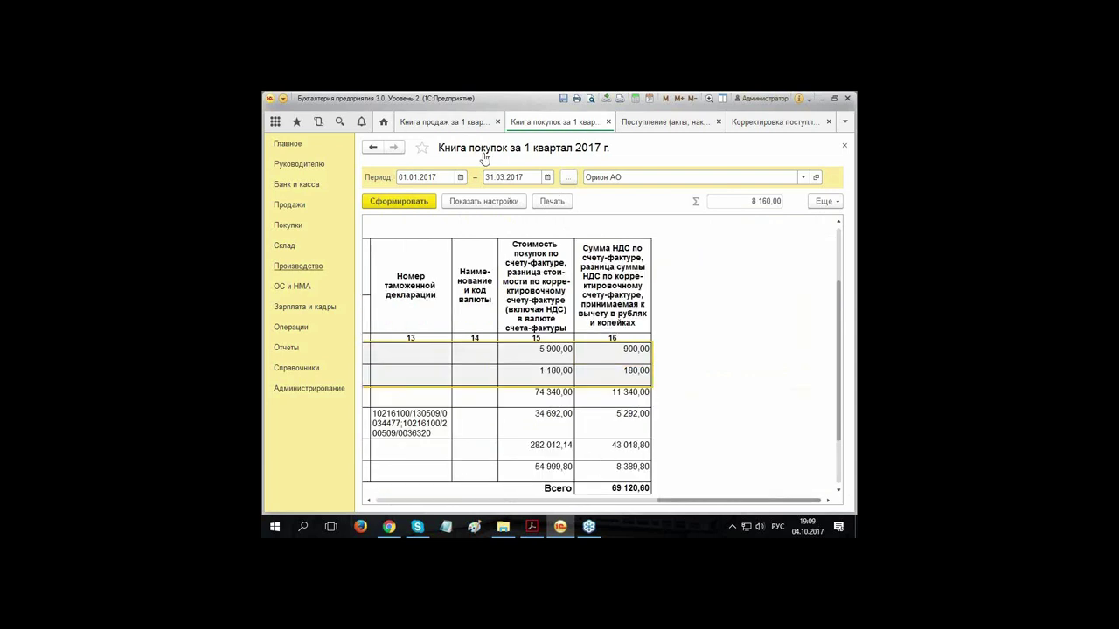
# Step: View the accounting entries of the Бэтта АО receipt dated 22.01.2017 and close them
pyautogui.click(669, 126)
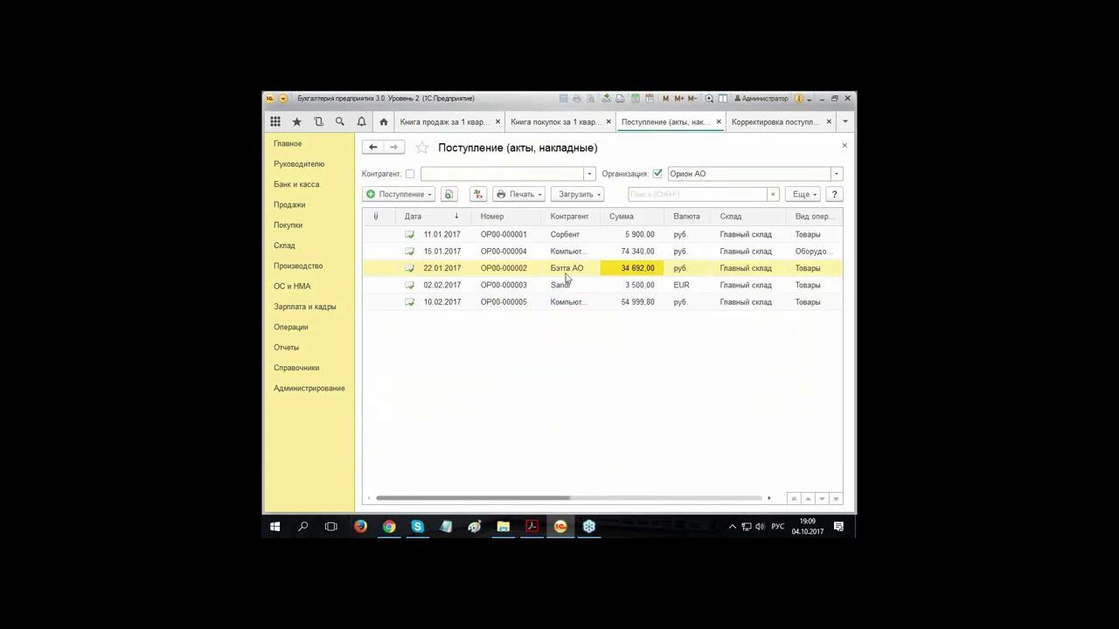
pyautogui.click(567, 270)
pyautogui.click(452, 269)
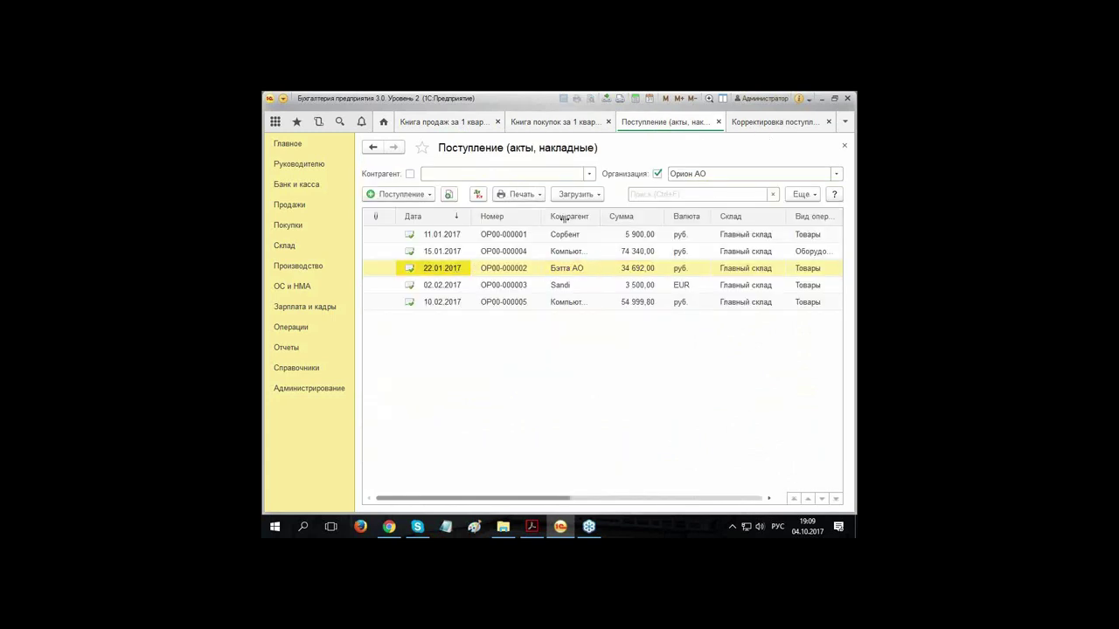
pyautogui.click(477, 194)
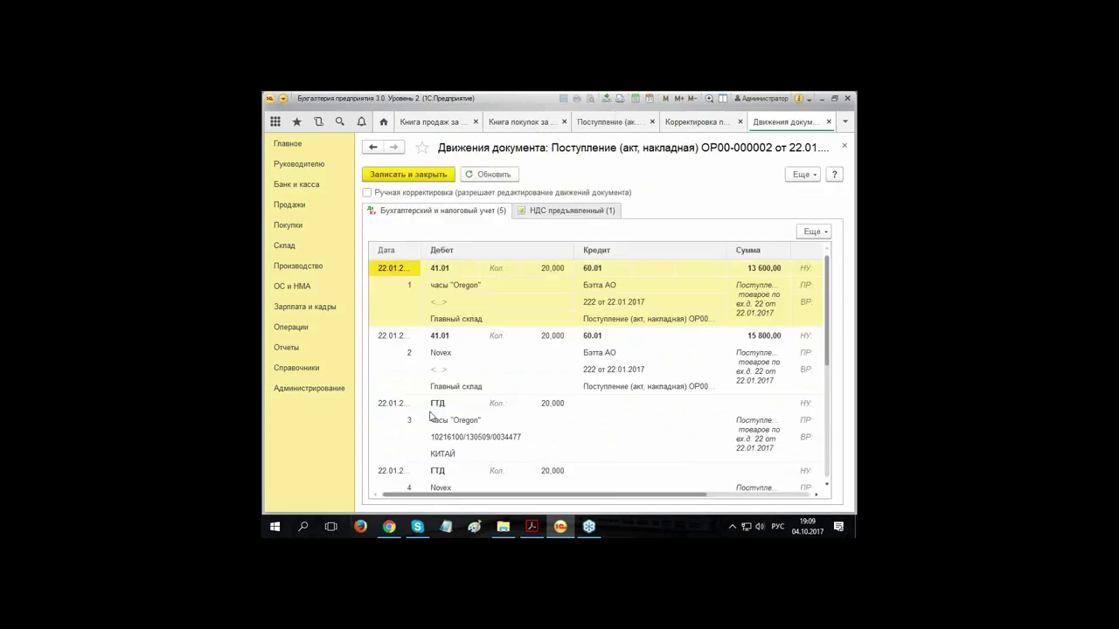
pyautogui.click(844, 146)
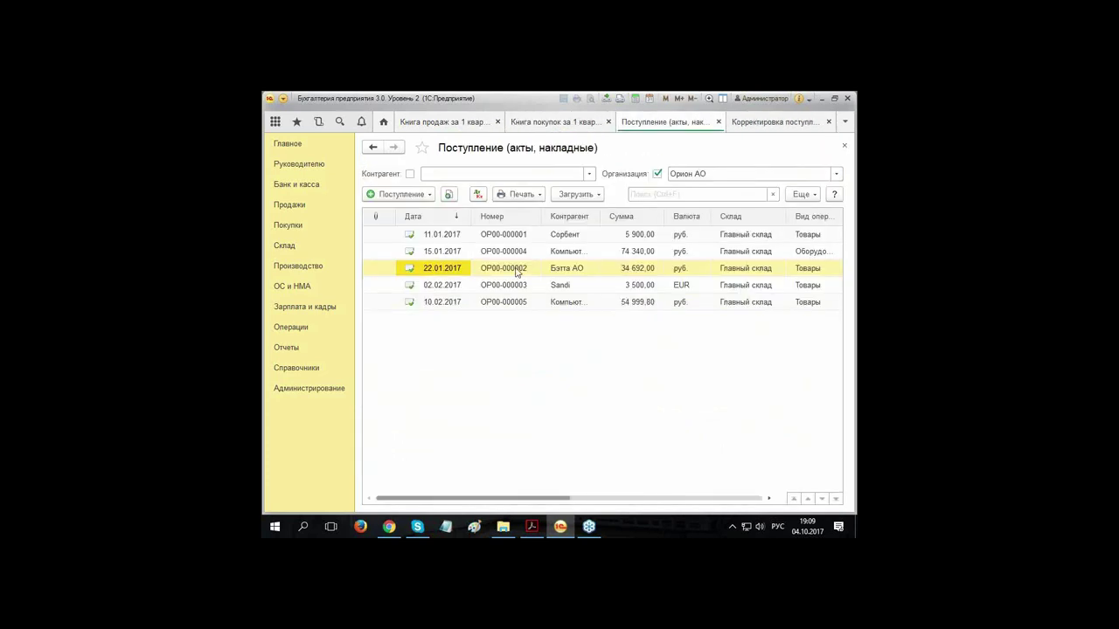
# Step: Open the received invoice linked to the Бэтта АО receipt of 22.01.2017 and view its accounting entries
pyautogui.doubleClick(516, 271)
pyautogui.click(434, 479)
pyautogui.click(527, 175)
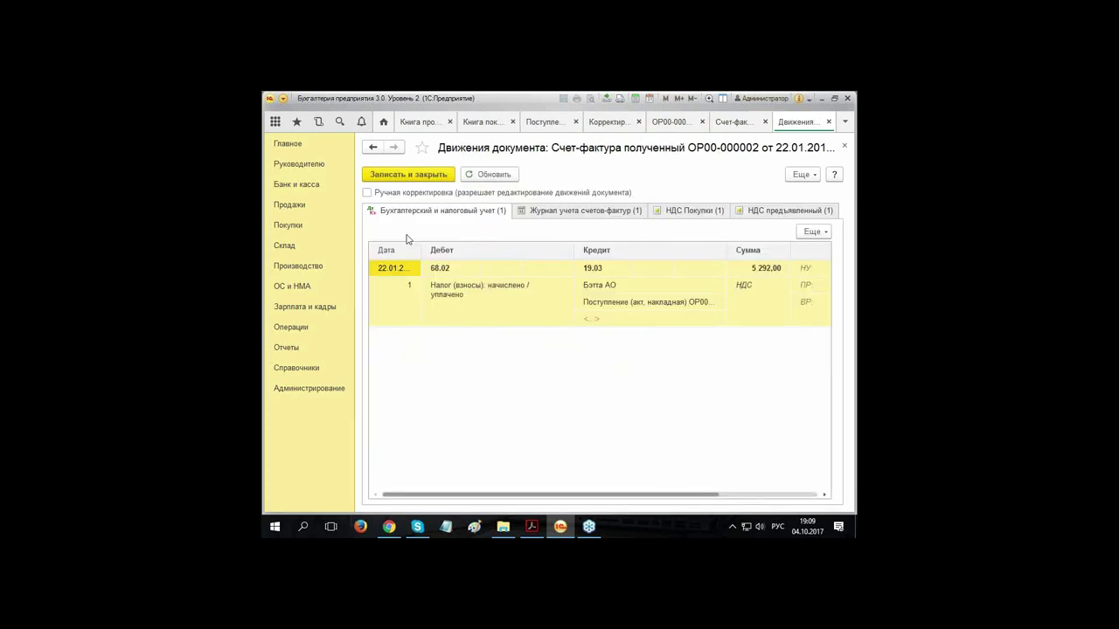
# Step: Examine the debit 68.02, credit 19.03 entry of the Бэтта АО received invoice, and close the entries and the invoice
pyautogui.click(456, 278)
pyautogui.click(601, 278)
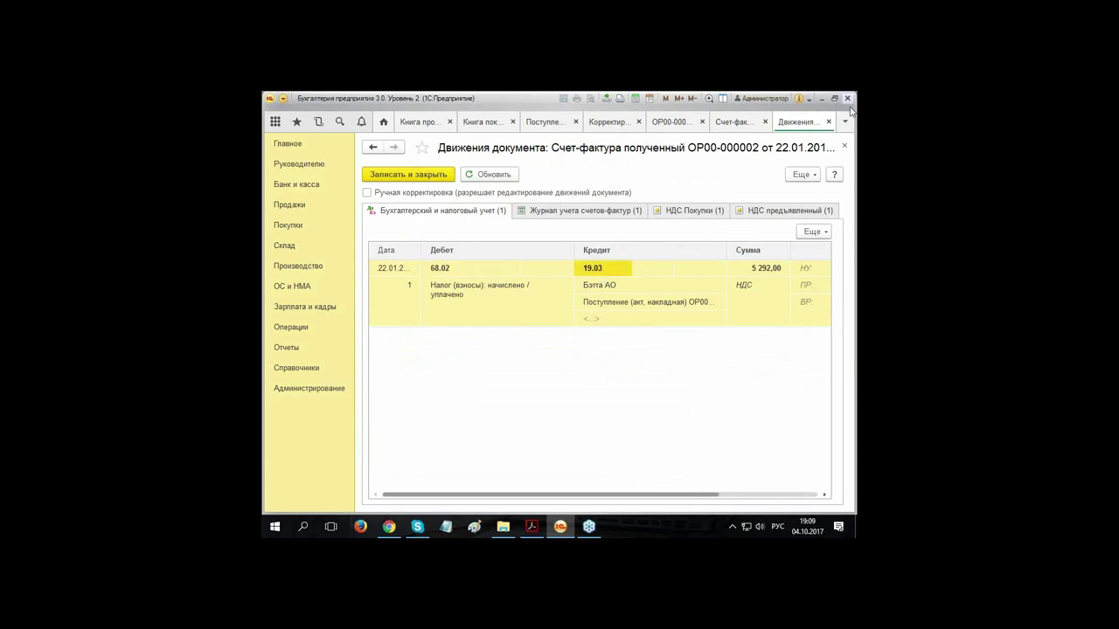
pyautogui.click(843, 146)
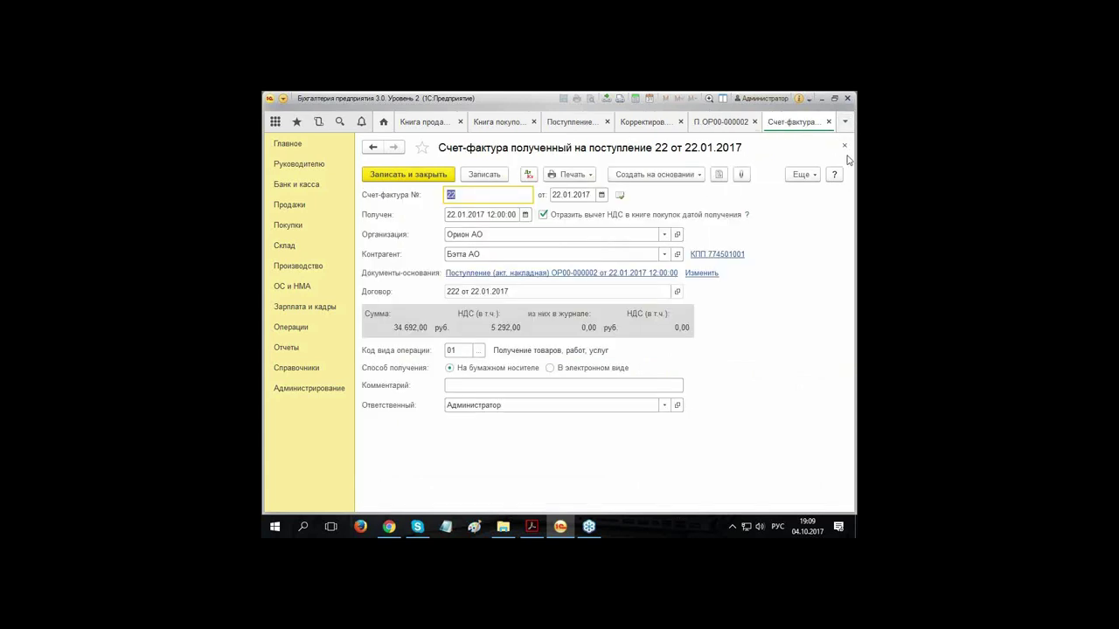
pyautogui.click(843, 146)
# Step: View the accounting entries of the Бэтта АО receipt correction dated 25.01.2017 and examine the VAT restoration entry on accounts 19.03 and 68.02
pyautogui.click(697, 122)
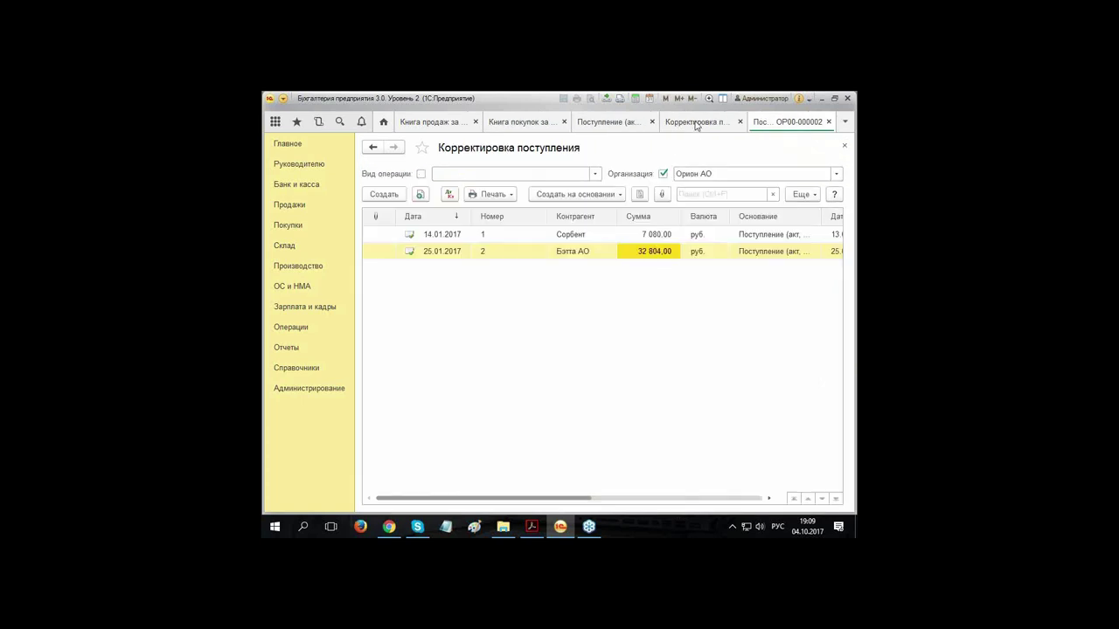
pyautogui.click(450, 195)
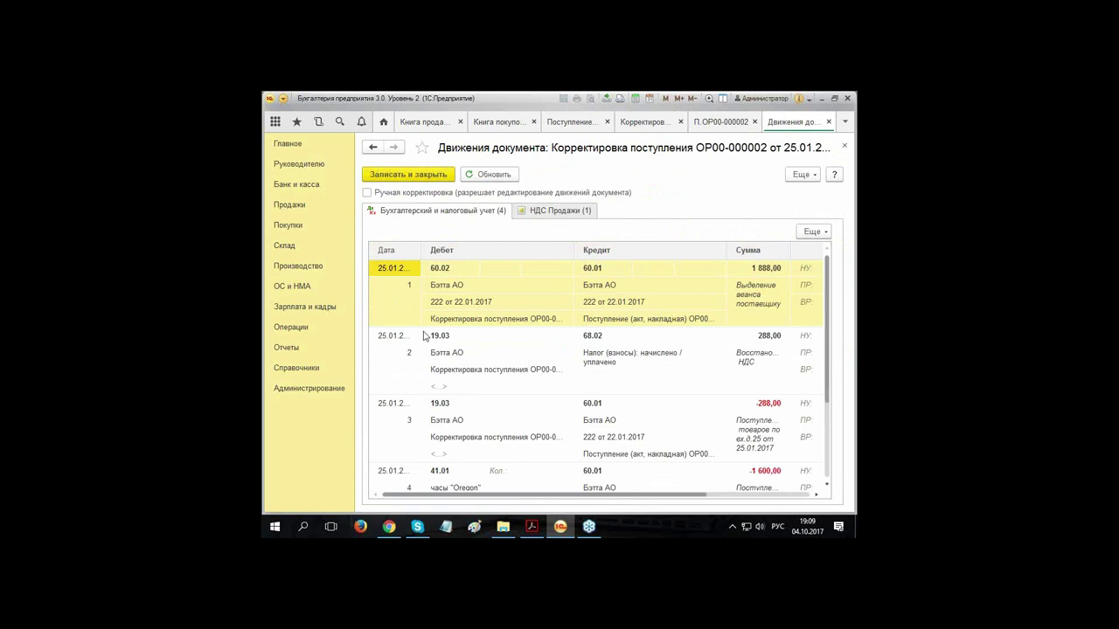
pyautogui.click(426, 336)
pyautogui.click(436, 360)
pyautogui.click(623, 368)
pyautogui.click(480, 371)
pyautogui.click(620, 367)
pyautogui.click(429, 375)
pyautogui.click(585, 366)
pyautogui.click(496, 367)
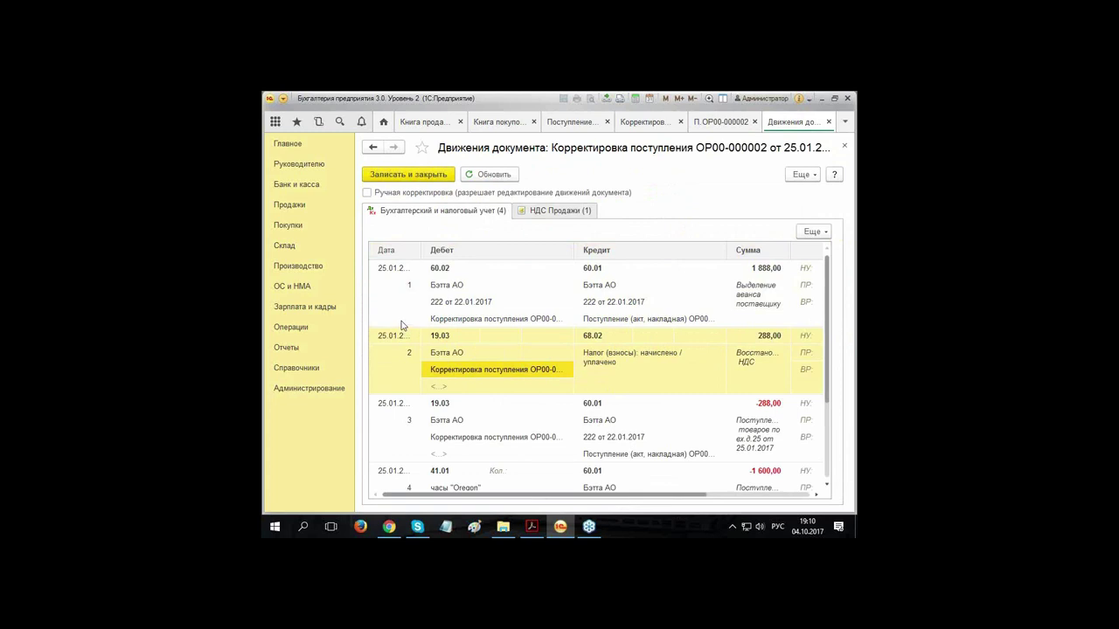
pyautogui.click(450, 336)
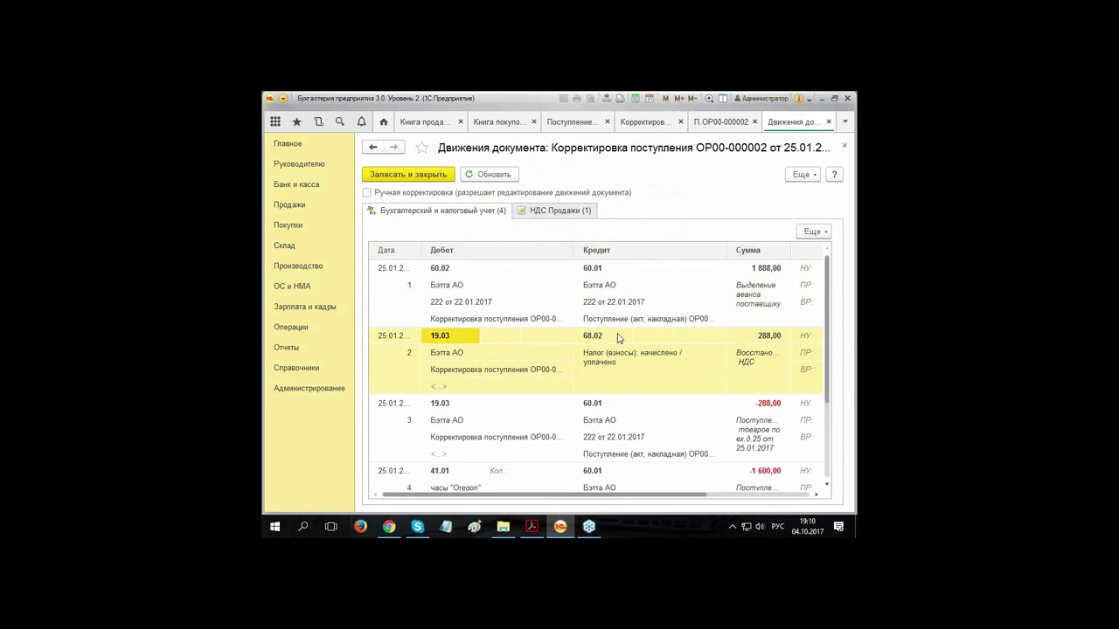
# Step: Close the correction's entries, the receipt corrections list and the Бэтта АО receipt of 22.01.2017
pyautogui.click(844, 147)
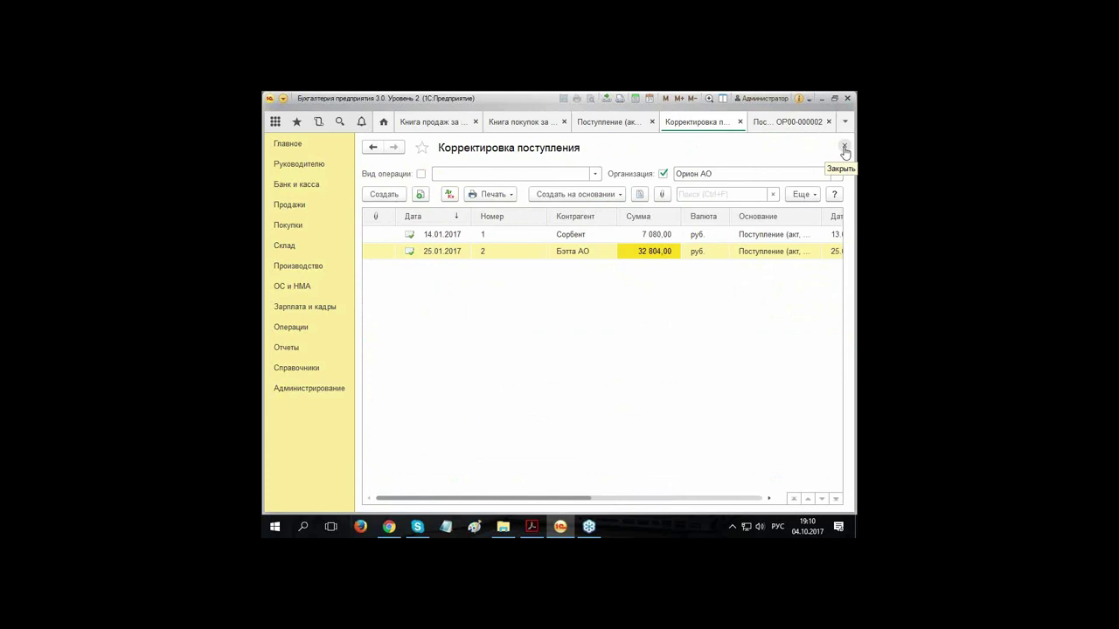
pyautogui.click(843, 147)
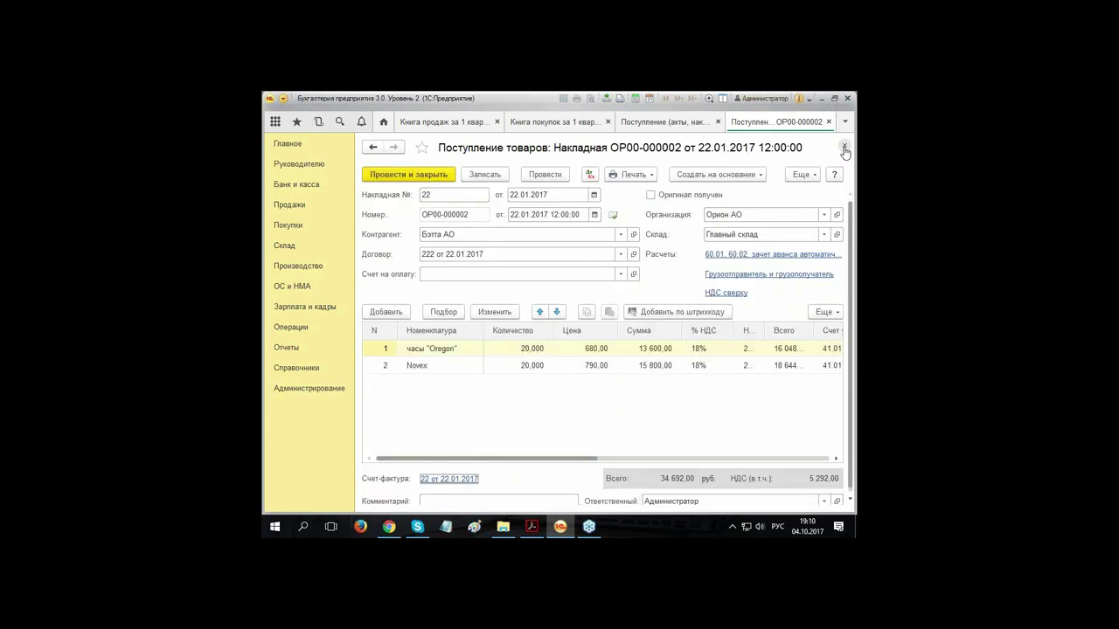
pyautogui.click(844, 147)
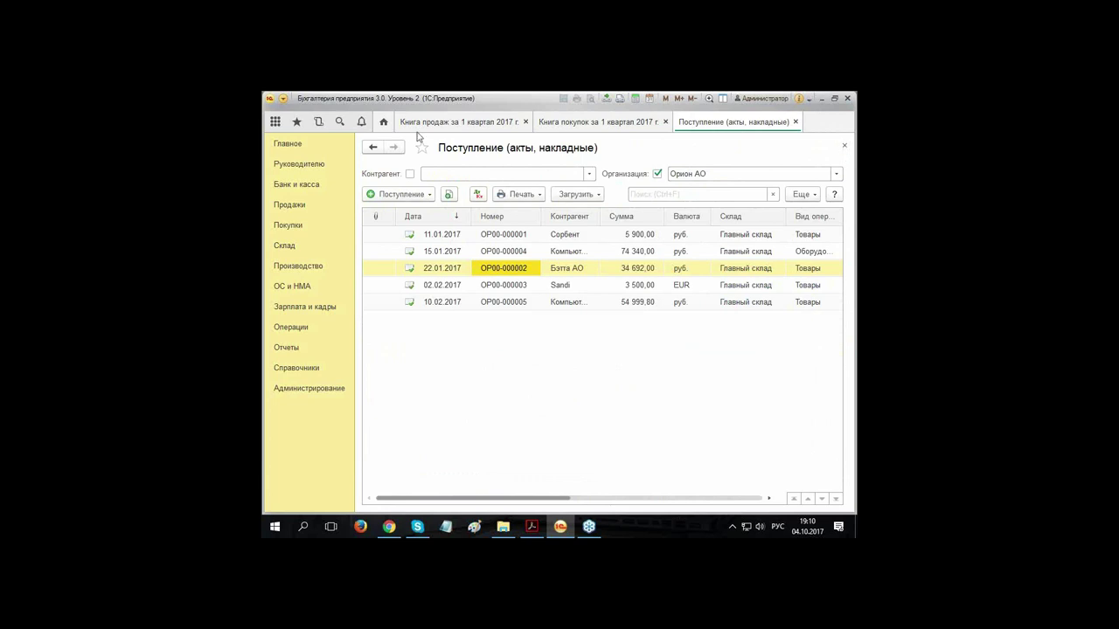
# Step: Check which print forms are offered for the Бэтта АО receipt and for its correction dated 25.01.2017
pyautogui.click(566, 270)
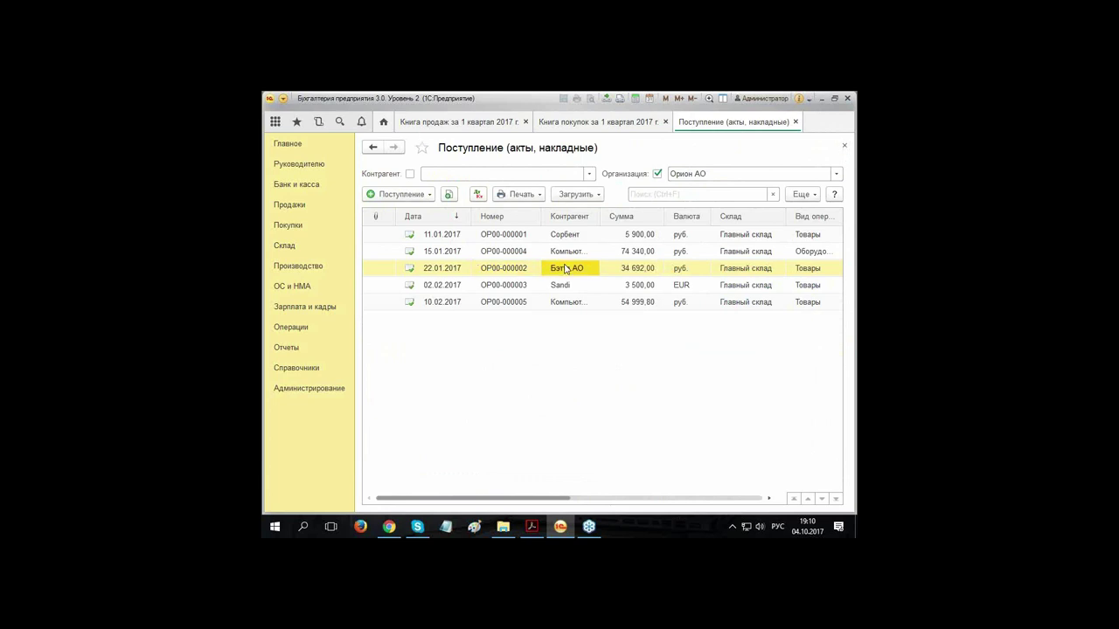
pyautogui.click(521, 194)
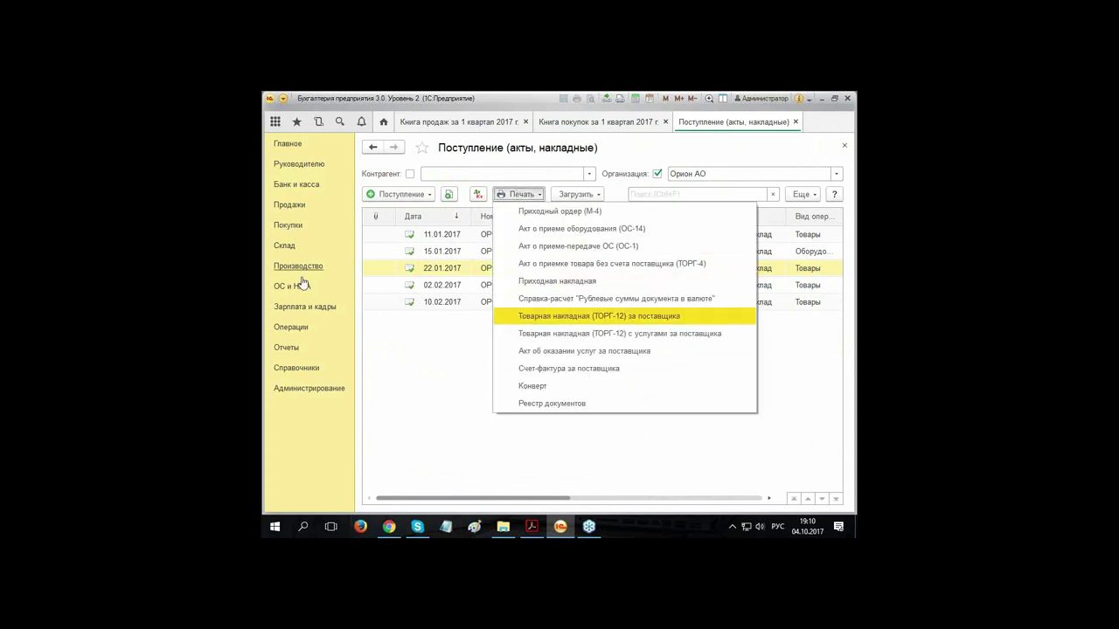
pyautogui.click(295, 227)
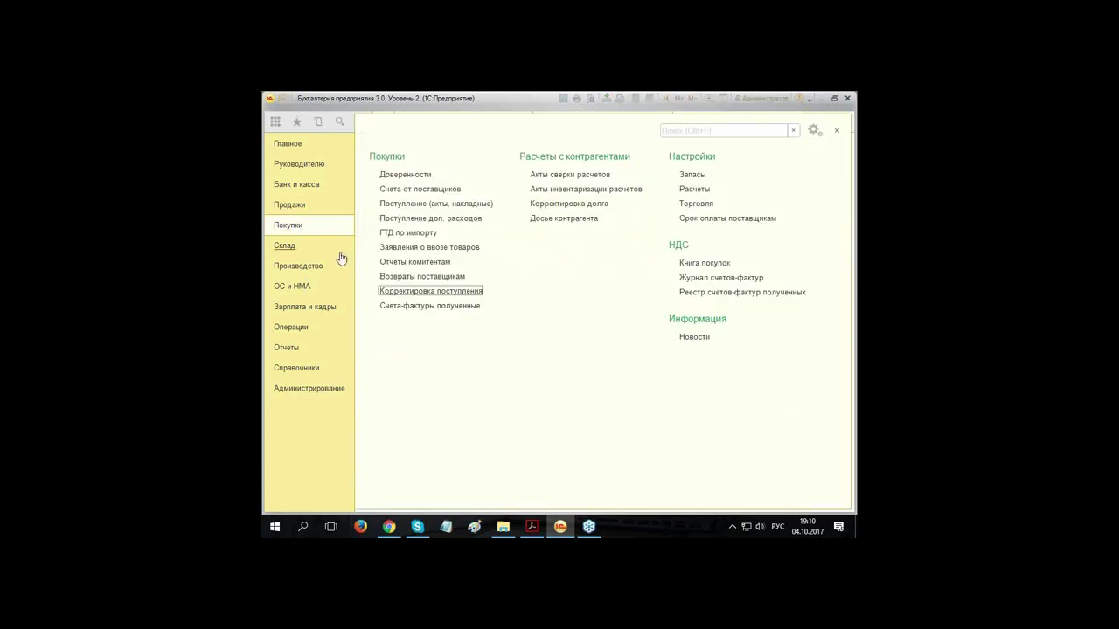
pyautogui.click(428, 291)
pyautogui.click(489, 196)
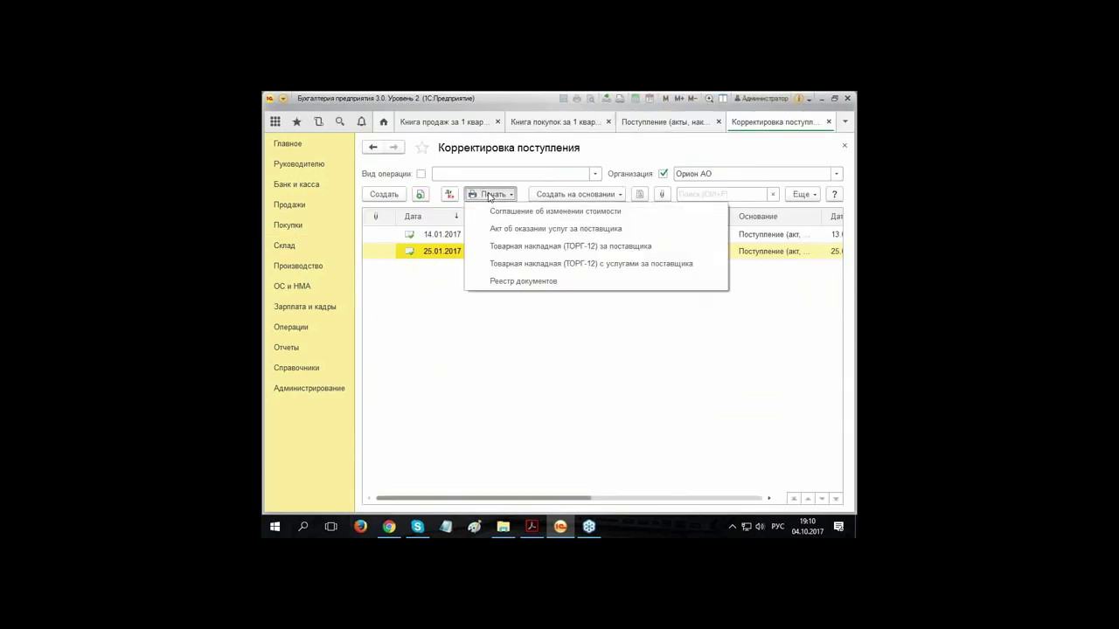
# Step: Open corrective invoice 25 from the correction dated 25.01.2017, review its print form across its full width, and close the form
pyautogui.click(435, 251)
pyautogui.doubleClick(434, 251)
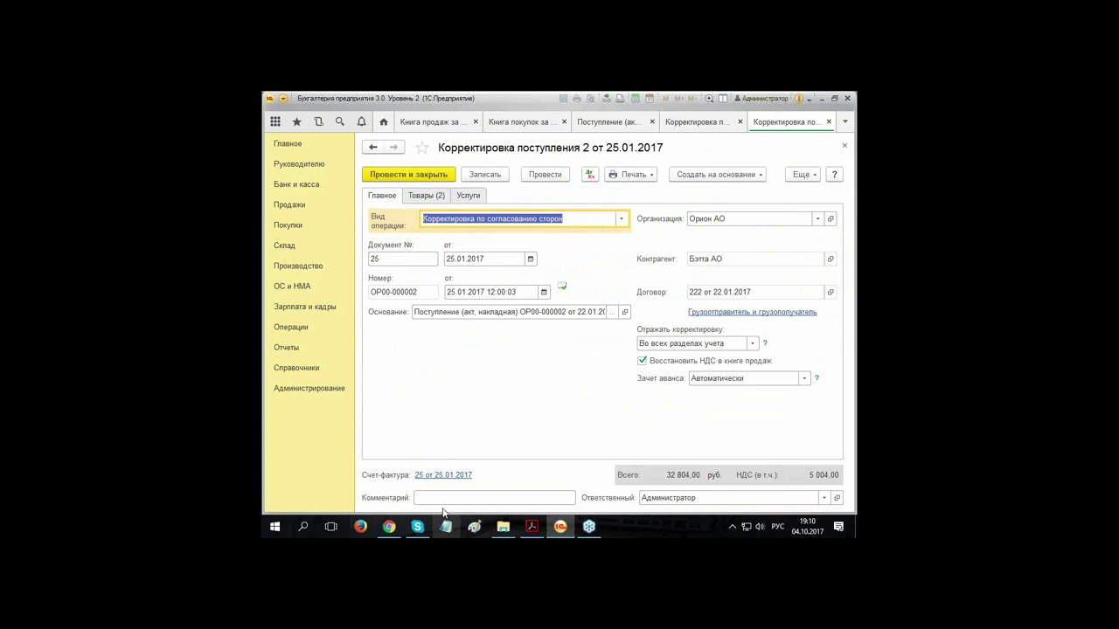
pyautogui.click(445, 476)
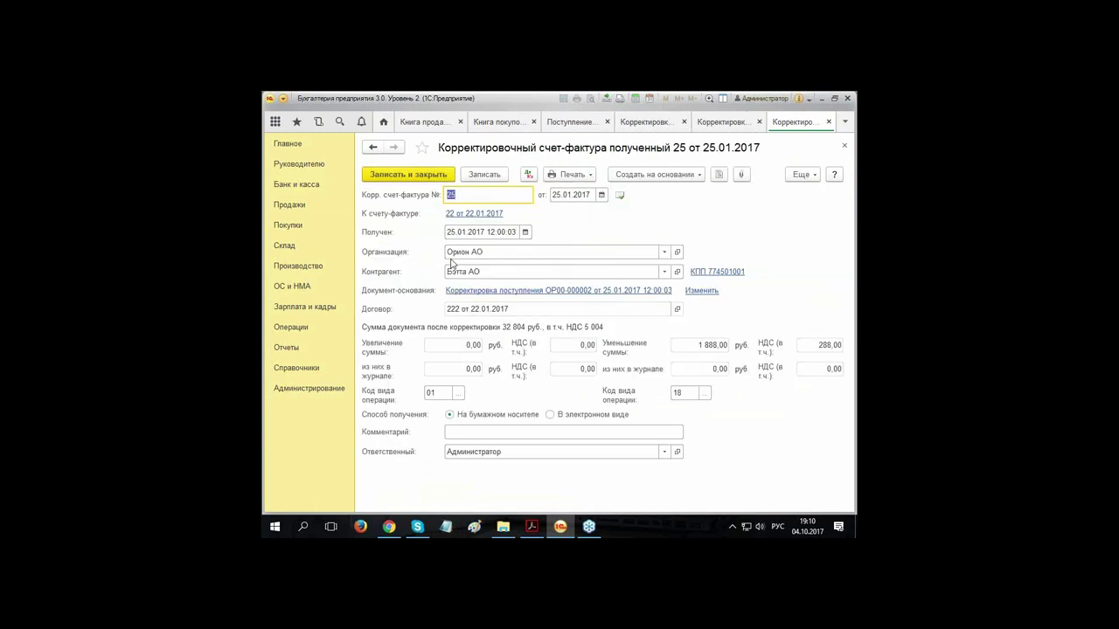
pyautogui.click(573, 175)
pyautogui.click(587, 191)
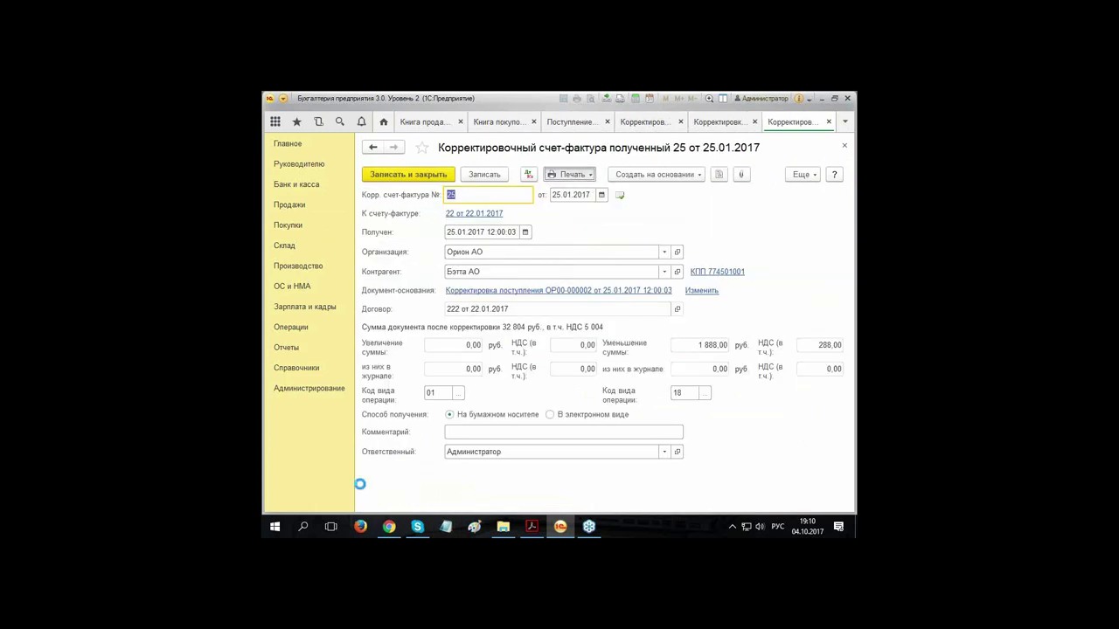
pyautogui.moveTo(478, 502); pyautogui.dragTo(562, 508)
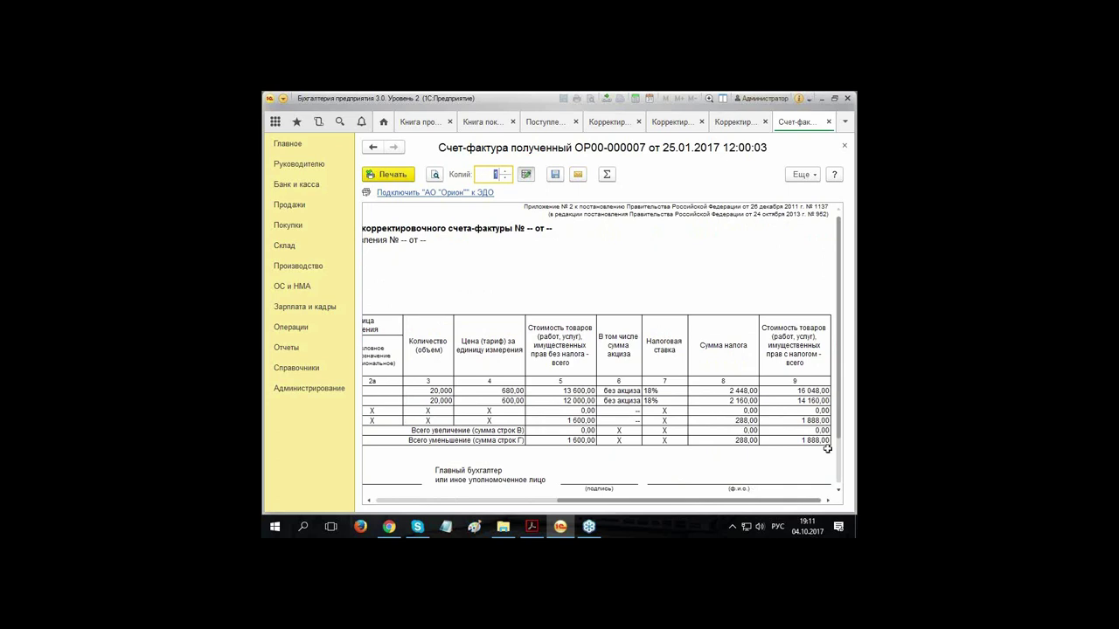
pyautogui.moveTo(587, 502); pyautogui.dragTo(404, 507)
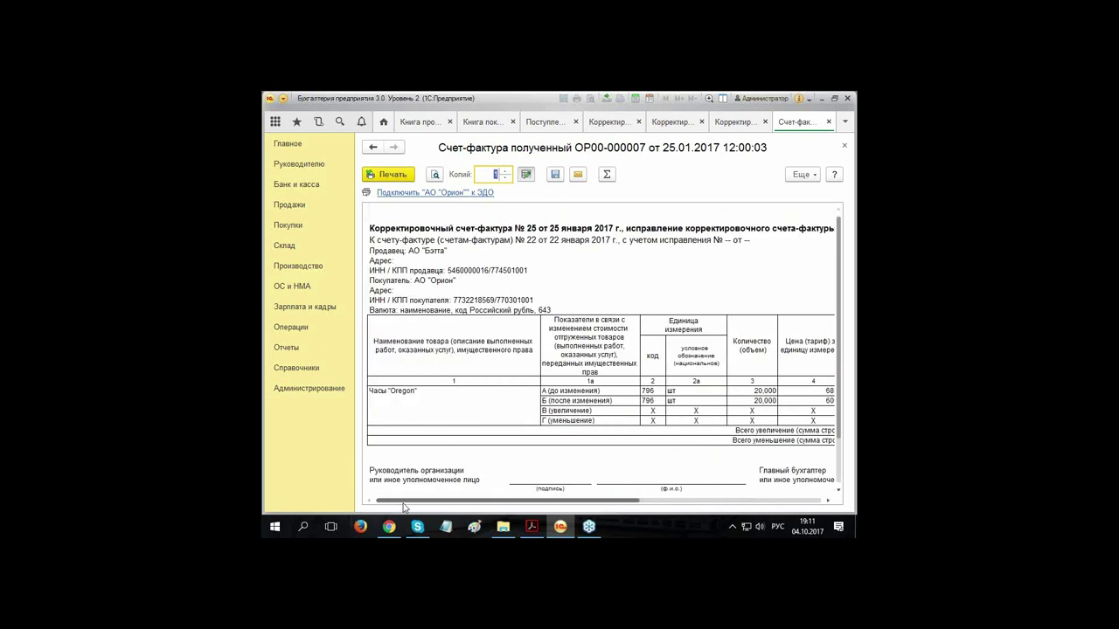
pyautogui.click(844, 146)
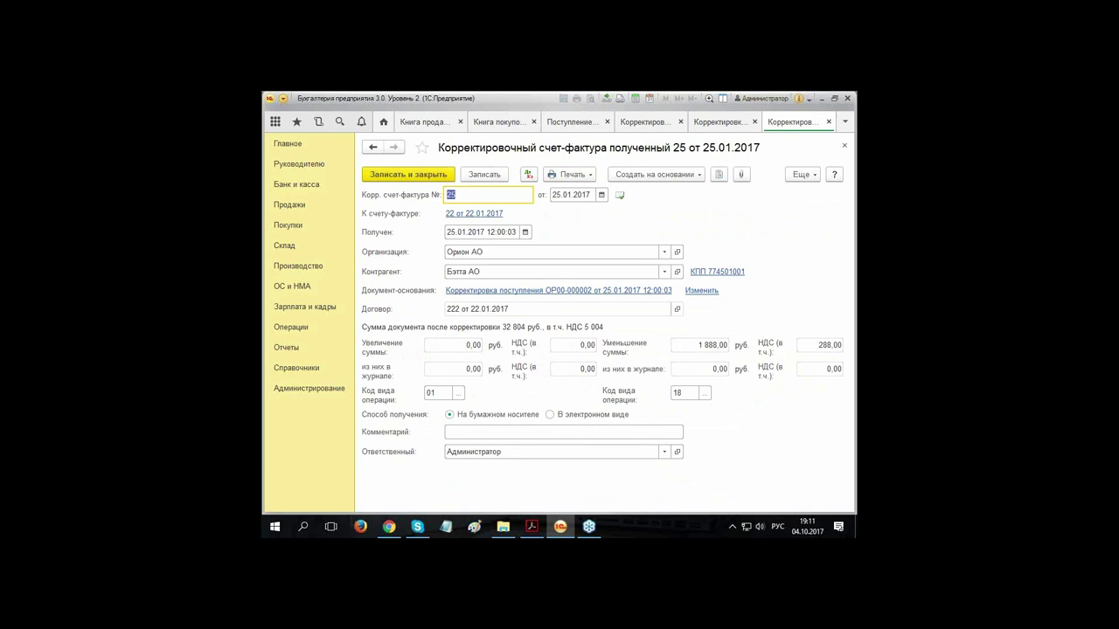
# Step: Close corrective invoice 25, its correction, the corrections and receipts lists, and the first-quarter purchase and sales books
pyautogui.click(844, 147)
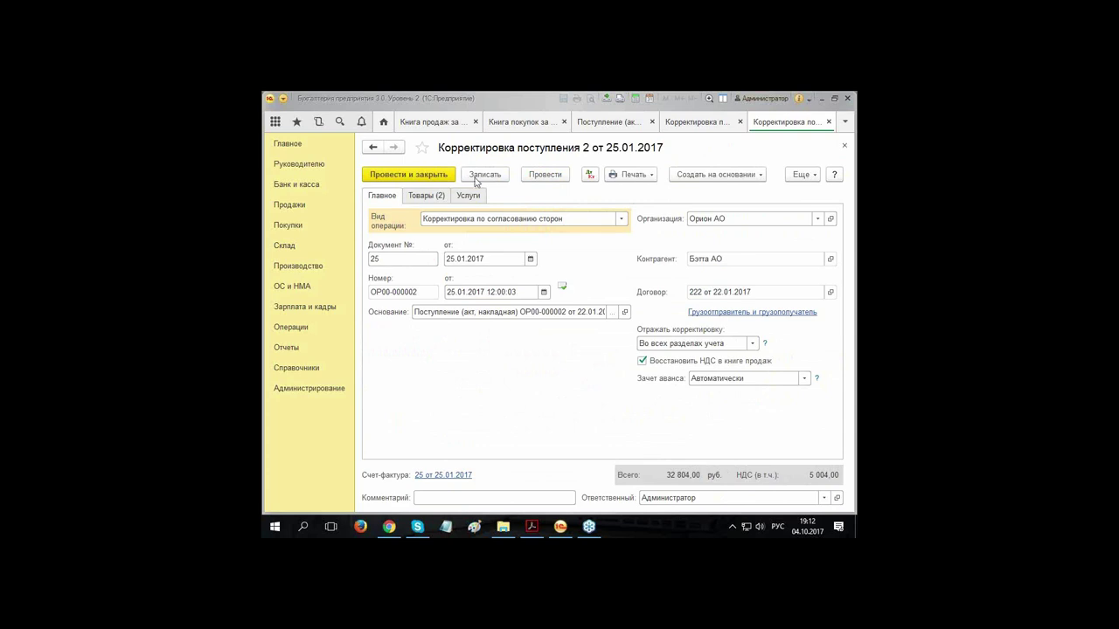
pyautogui.click(841, 148)
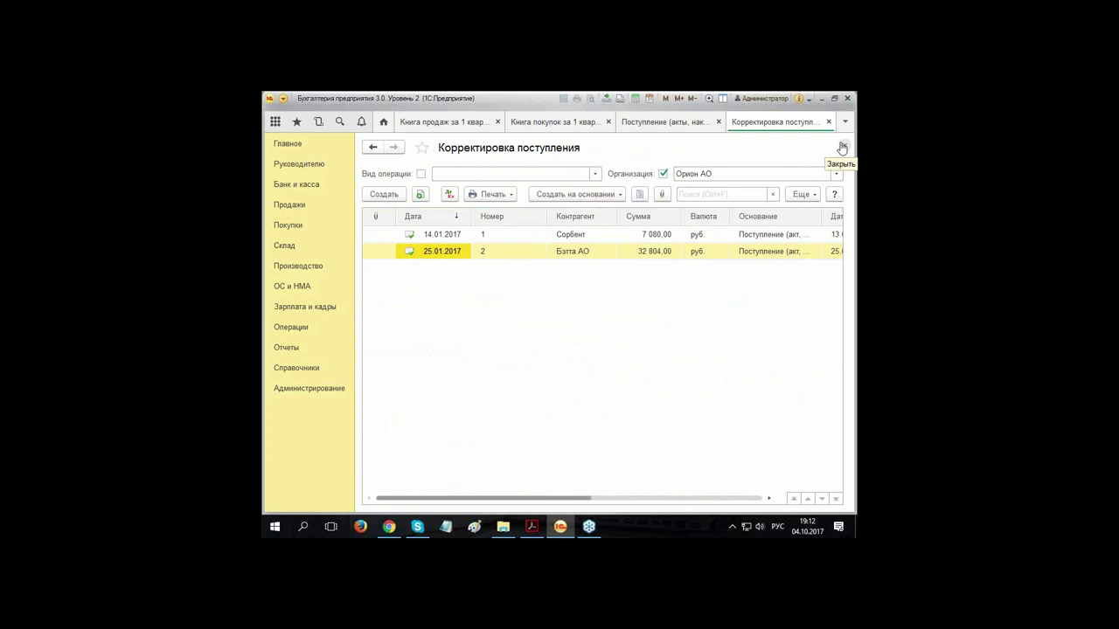
pyautogui.click(841, 148)
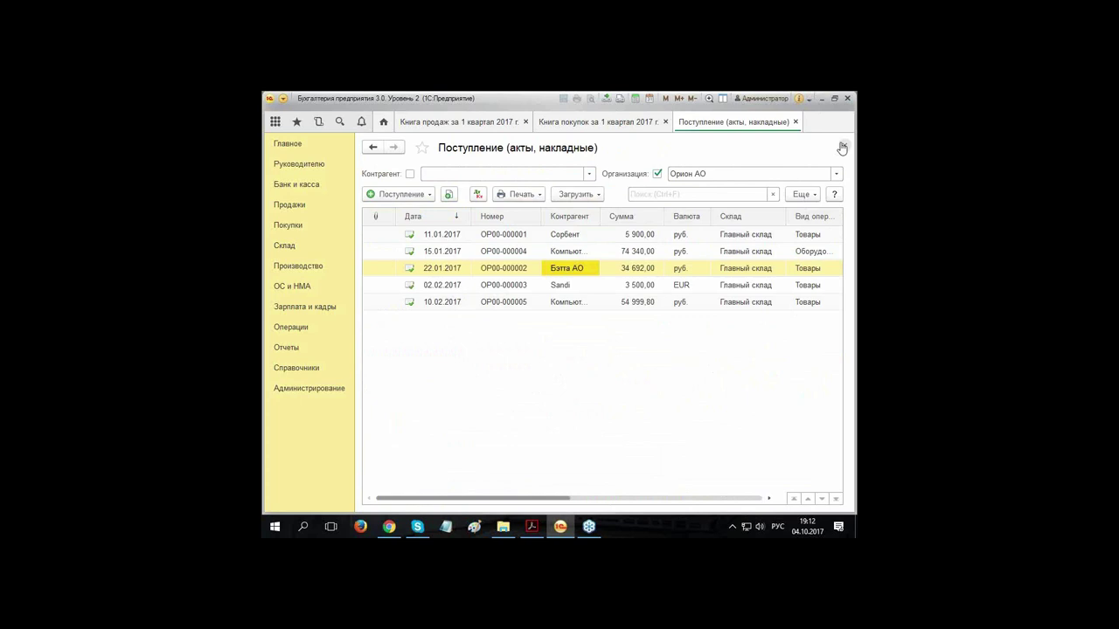
pyautogui.click(842, 146)
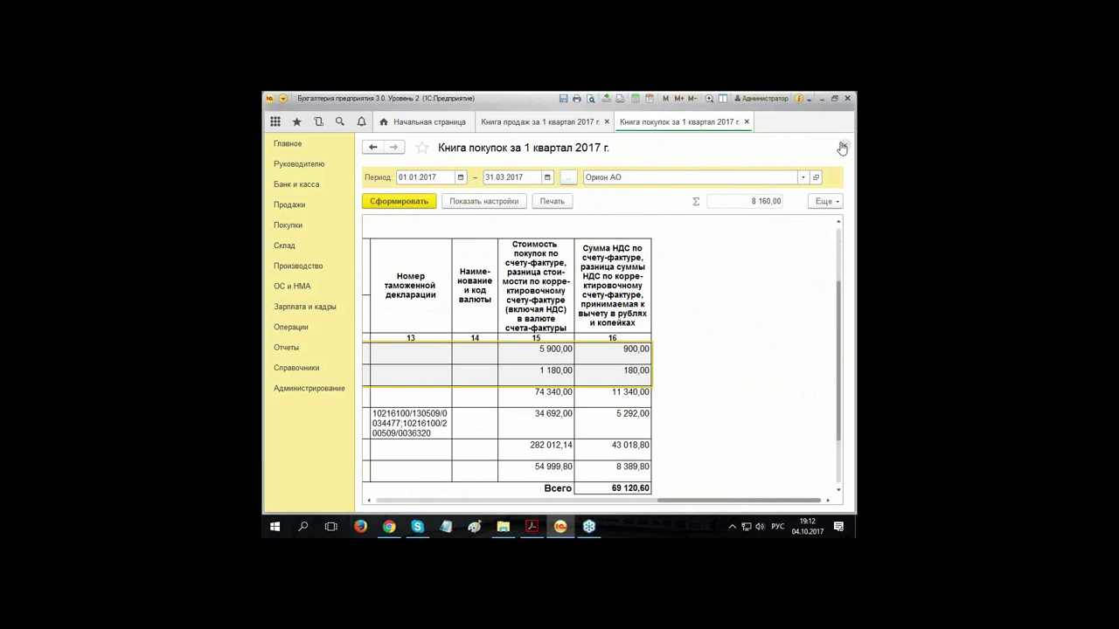
pyautogui.click(842, 146)
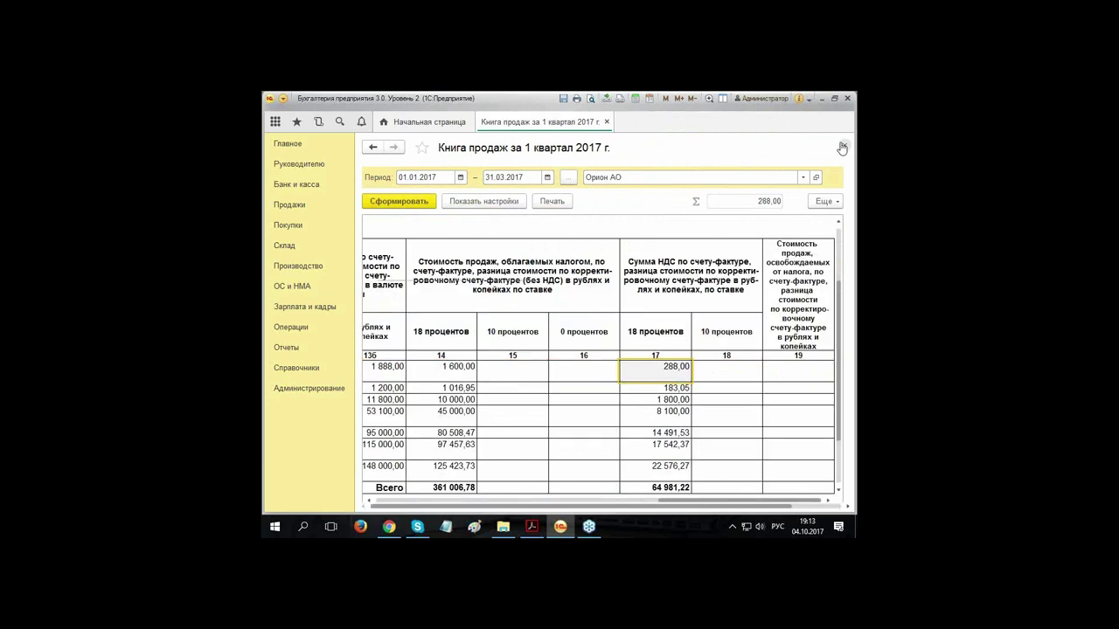
pyautogui.click(842, 146)
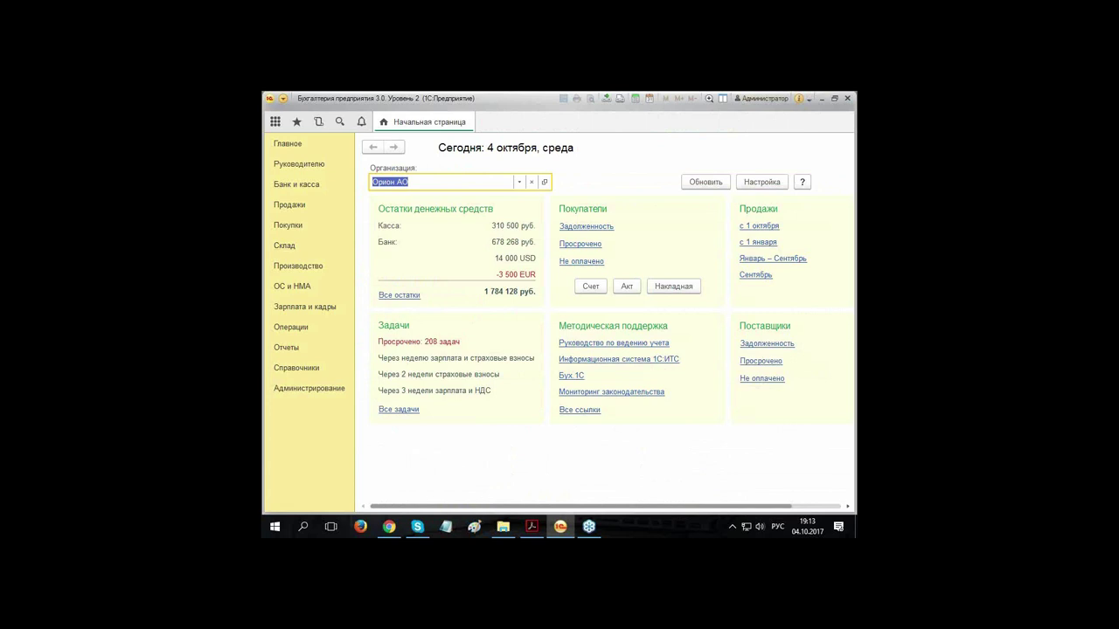
# Step: Open the list of sales documents, Реализация (акты, накладные), and look through its columns
pyautogui.click(289, 224)
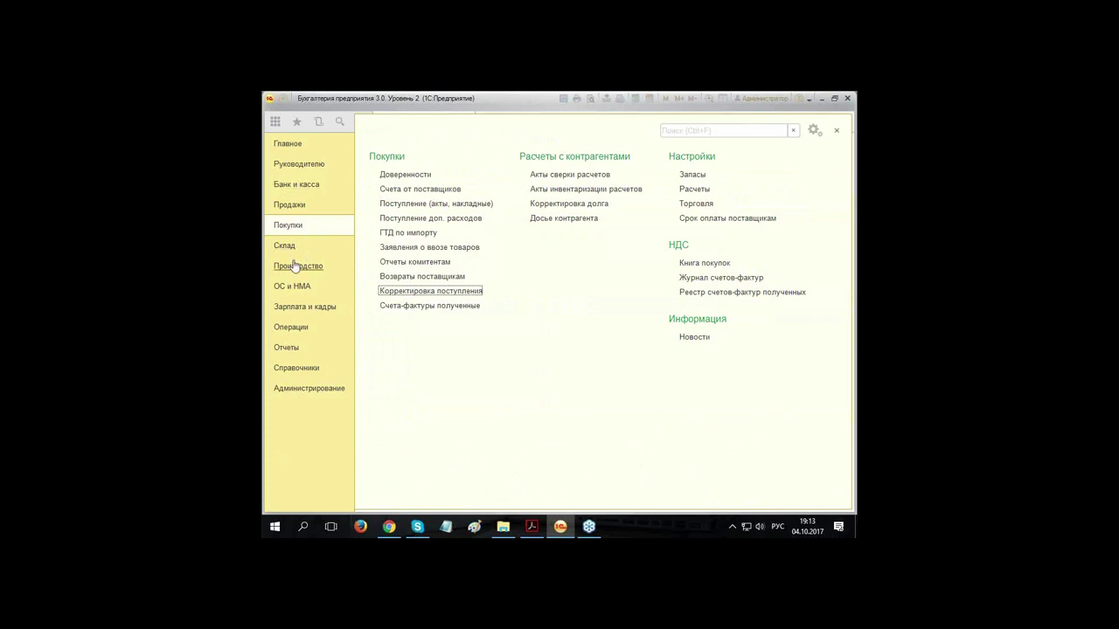
pyautogui.click(293, 208)
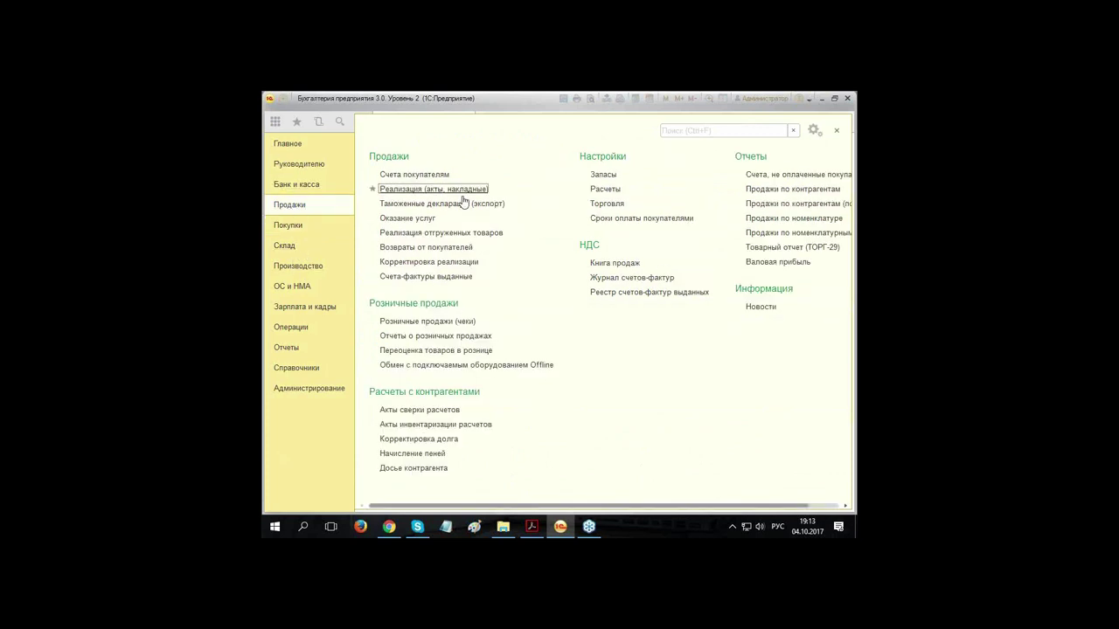
pyautogui.click(442, 189)
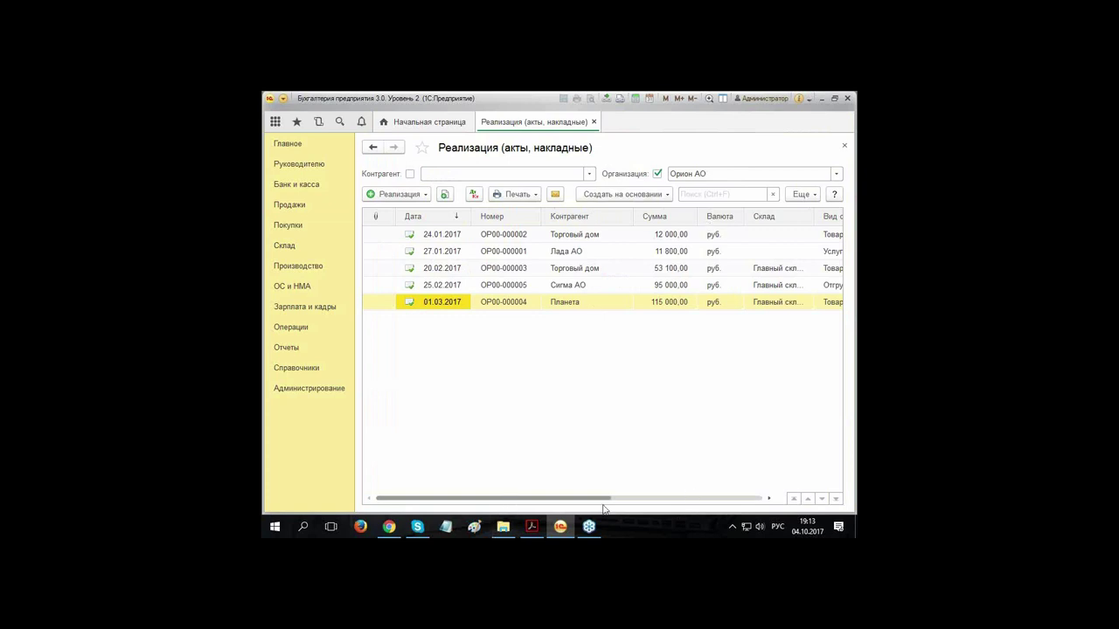
pyautogui.click(649, 499)
pyautogui.click(439, 498)
# Step: View the Торговый дом sale dated 24.01.2017 with its agency services line, and close it
pyautogui.click(443, 237)
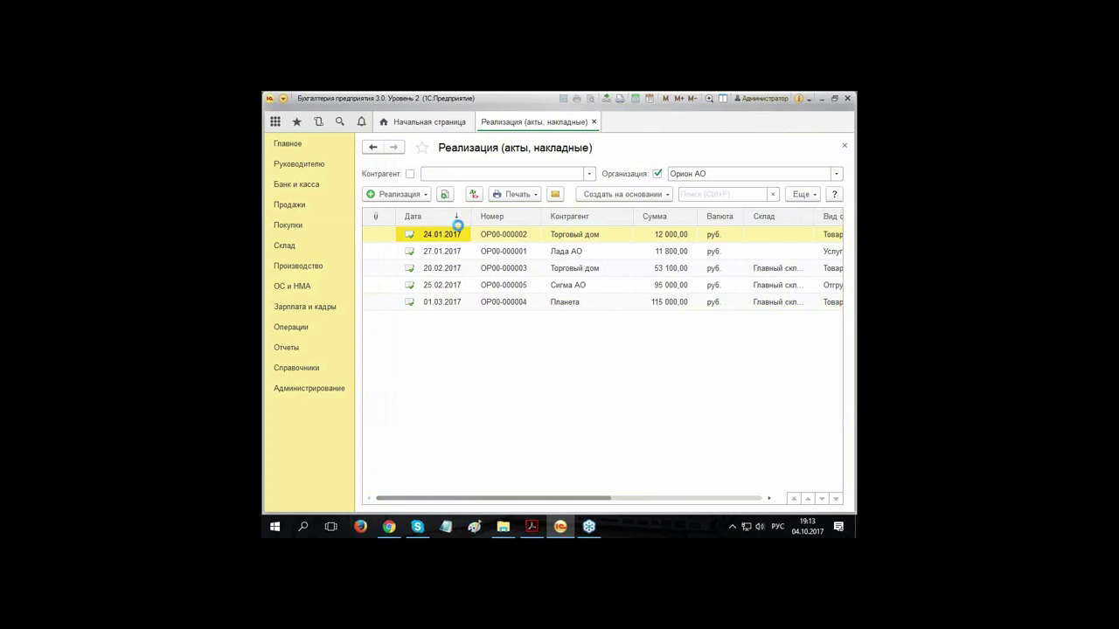
pyautogui.click(370, 193)
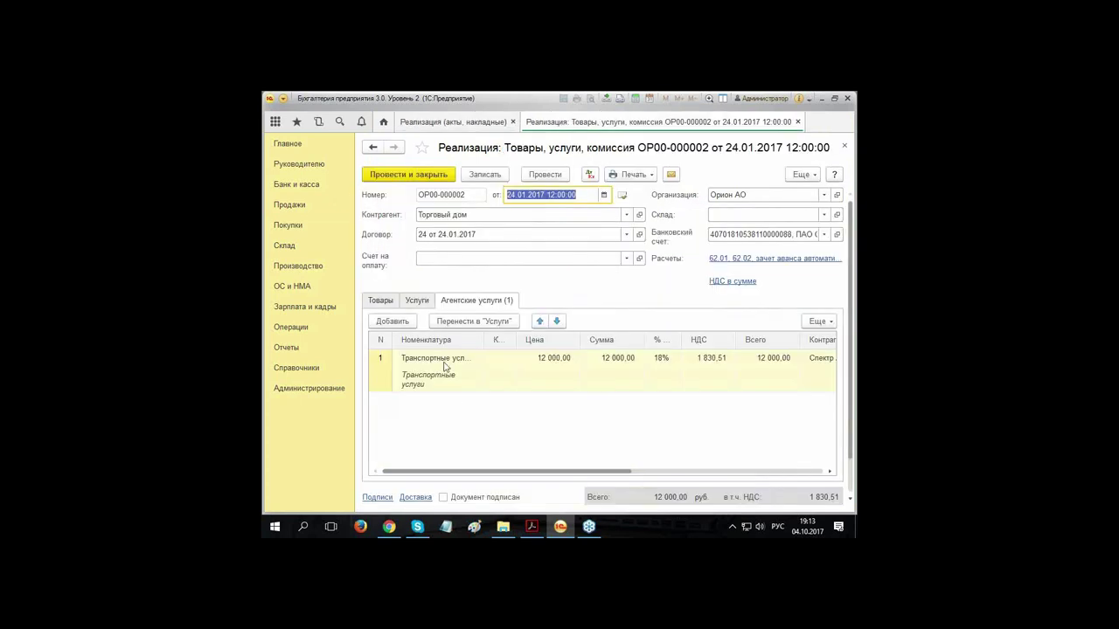
pyautogui.click(842, 147)
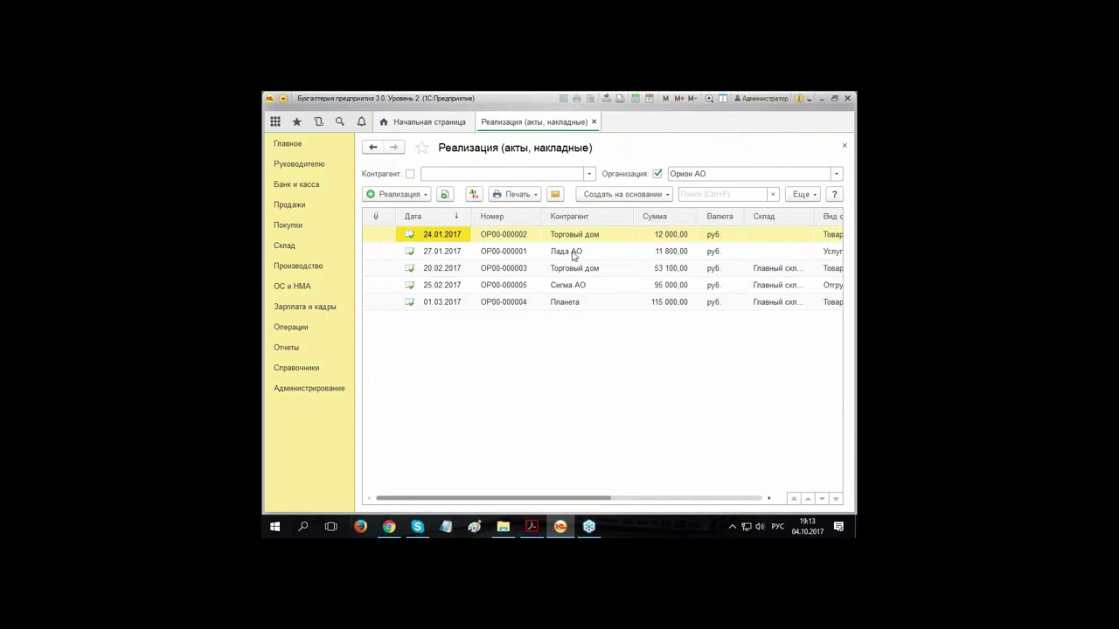
# Step: Open the Торговый дом goods sale dated 20.02.2017, review its Микма and Фея lines, and close the document
pyautogui.click(772, 273)
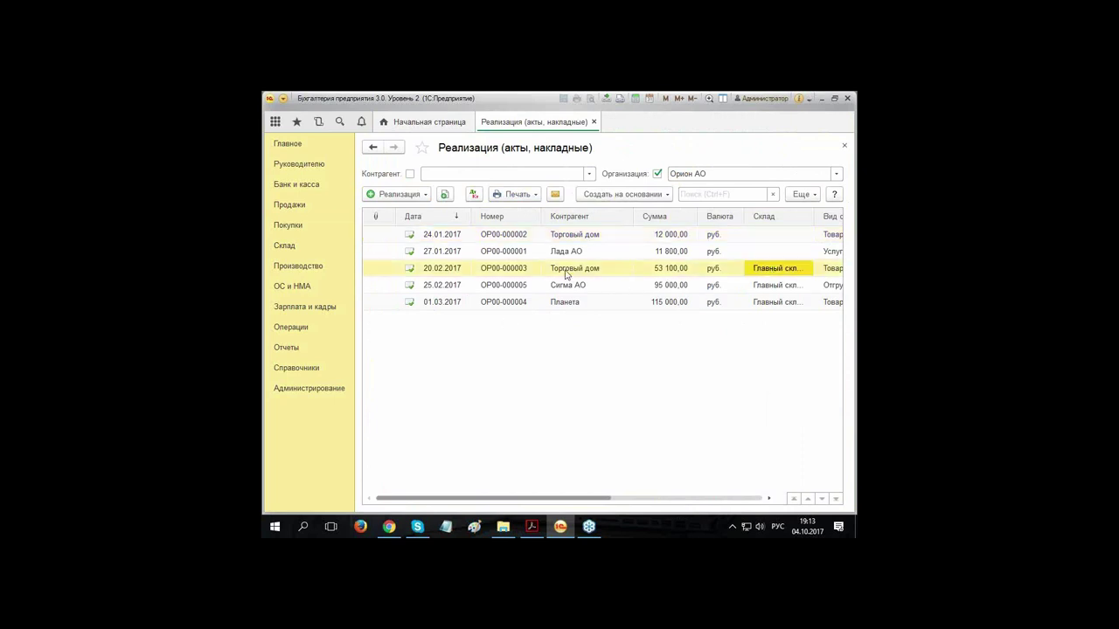
pyautogui.click(527, 273)
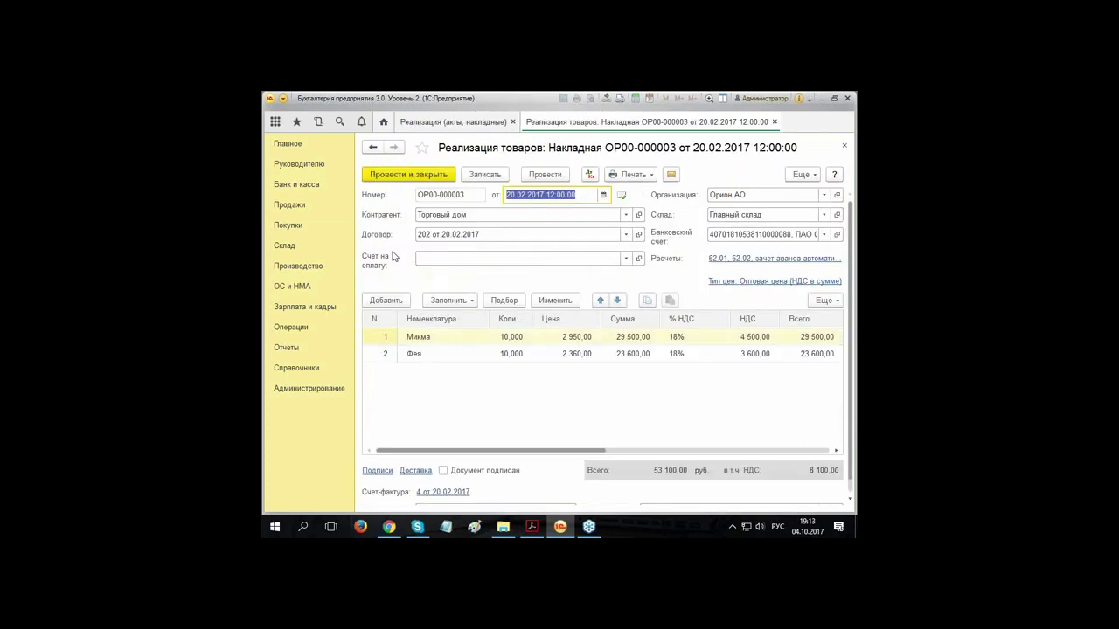
pyautogui.click(573, 449)
pyautogui.moveTo(566, 452); pyautogui.dragTo(425, 442)
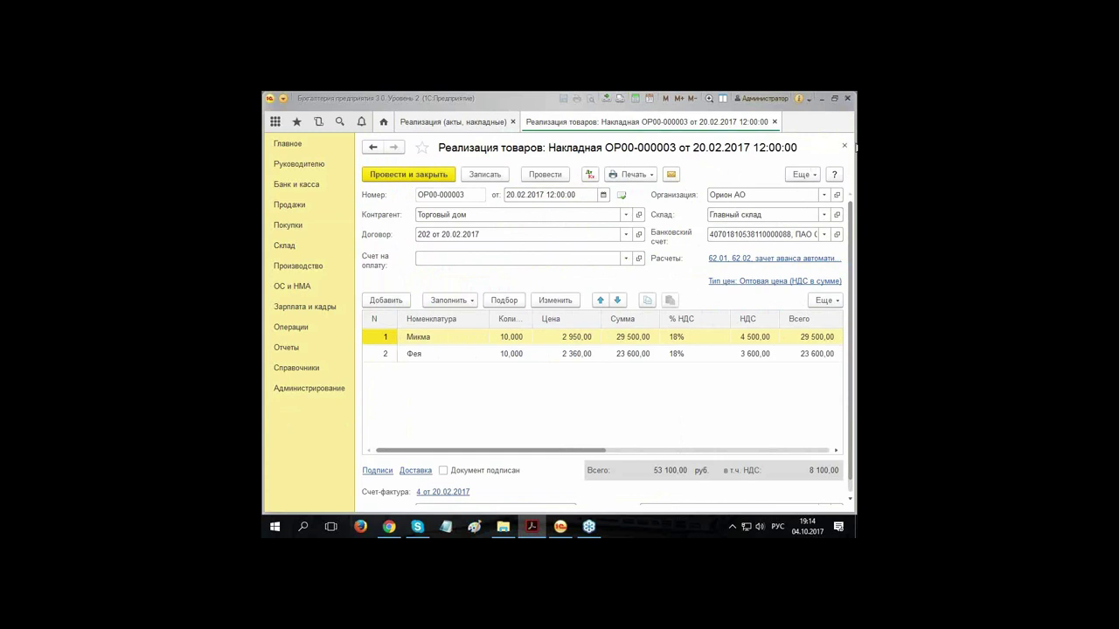
pyautogui.click(844, 145)
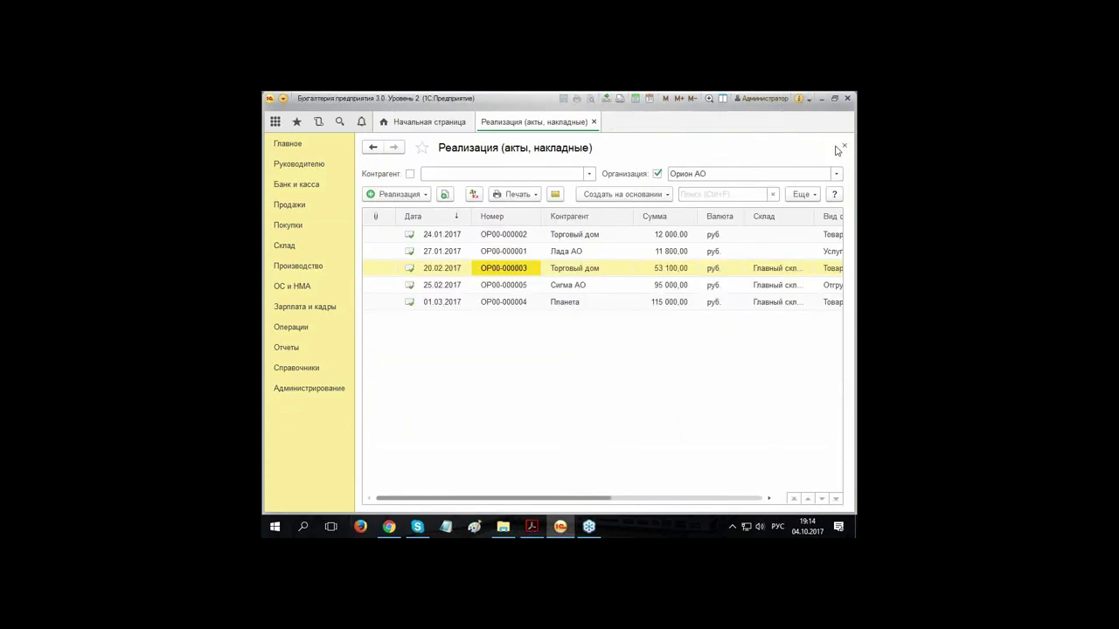
# Step: Create a sales correction (Корректировка реализации) based on the Торговый дом sale of 20.02.2017 and date it 23.02.2017
pyautogui.click(610, 196)
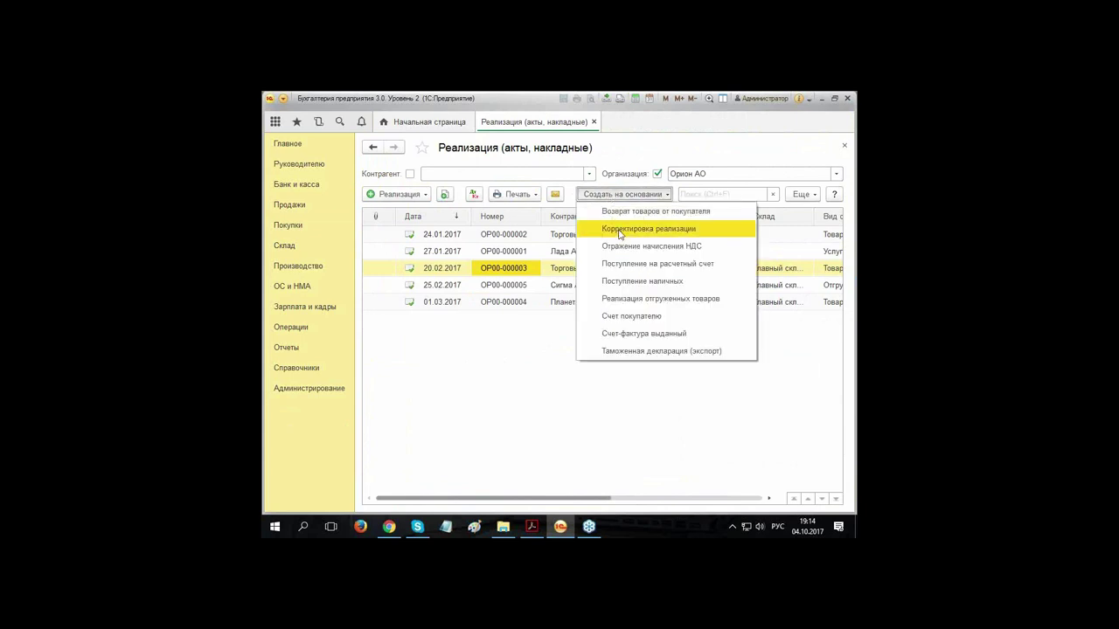
pyautogui.click(619, 230)
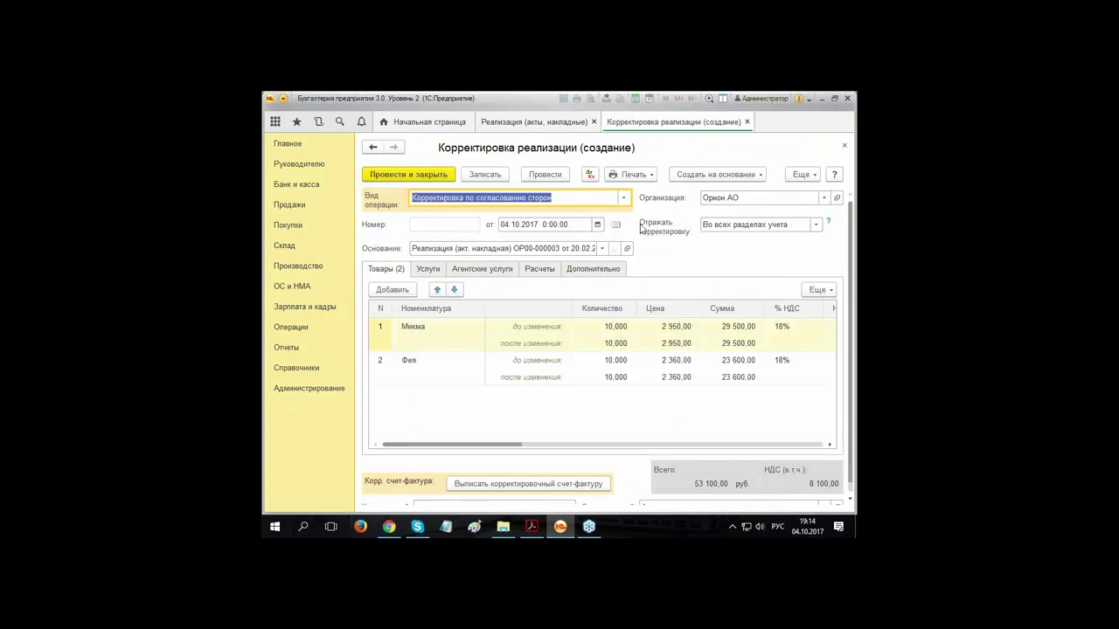
pyautogui.click(554, 220)
pyautogui.write('230')
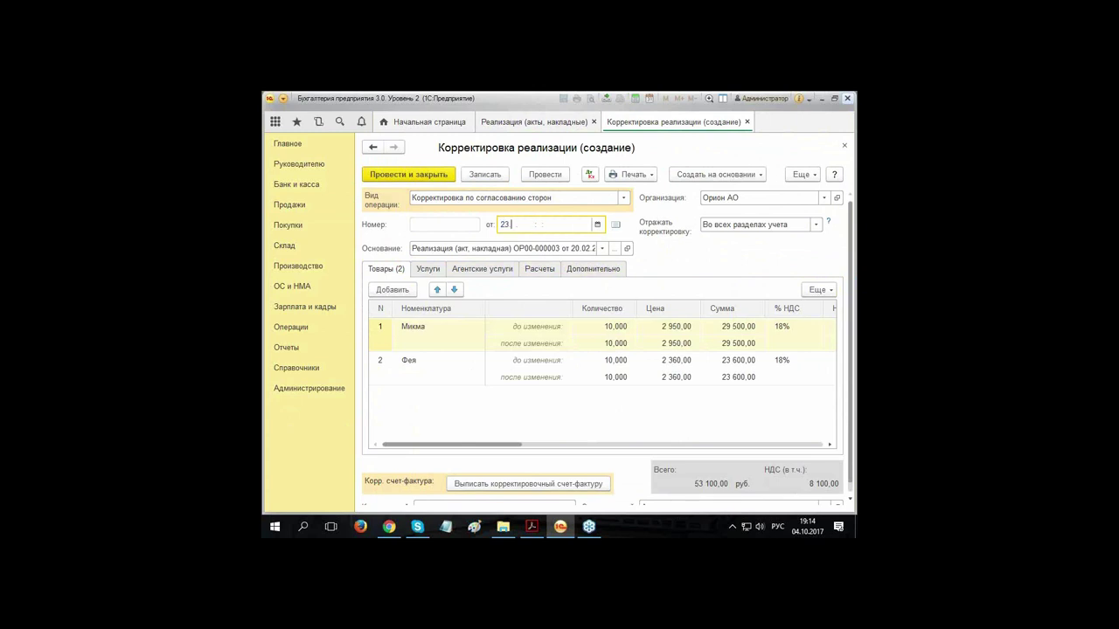
pyautogui.press('Tab')
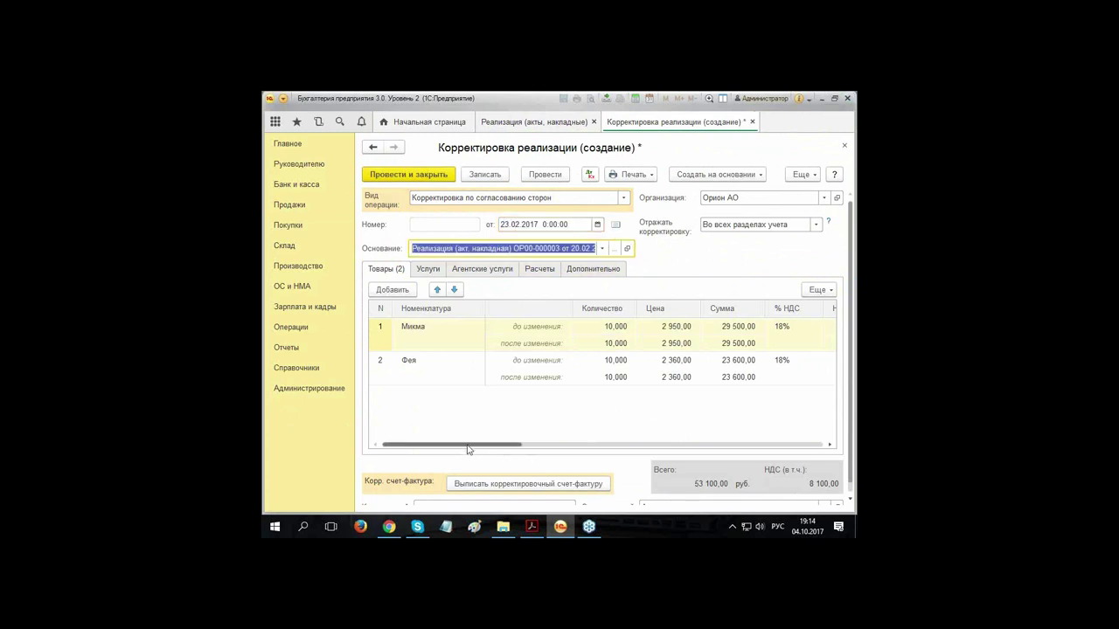
pyautogui.moveTo(465, 448); pyautogui.dragTo(411, 440)
# Step: Set the after-change price of the Фея line to 3 360,00
pyautogui.doubleClick(664, 377)
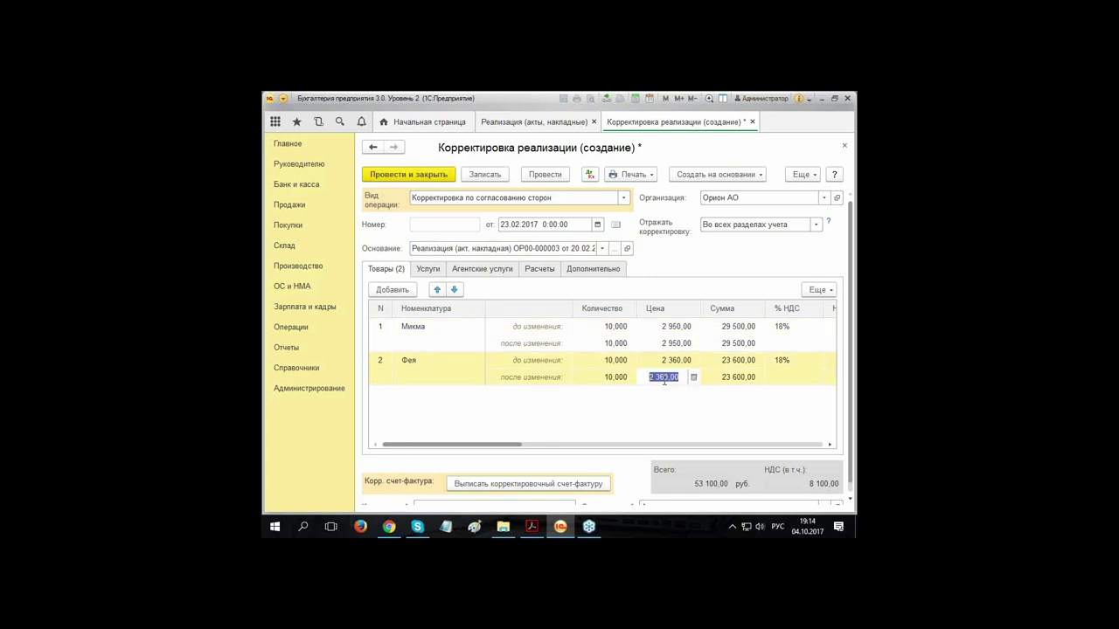
pyautogui.click(640, 380)
pyautogui.press('Return')
pyautogui.doubleClick(640, 381)
pyautogui.write('300')
pyautogui.write('3')
pyautogui.press('Return')
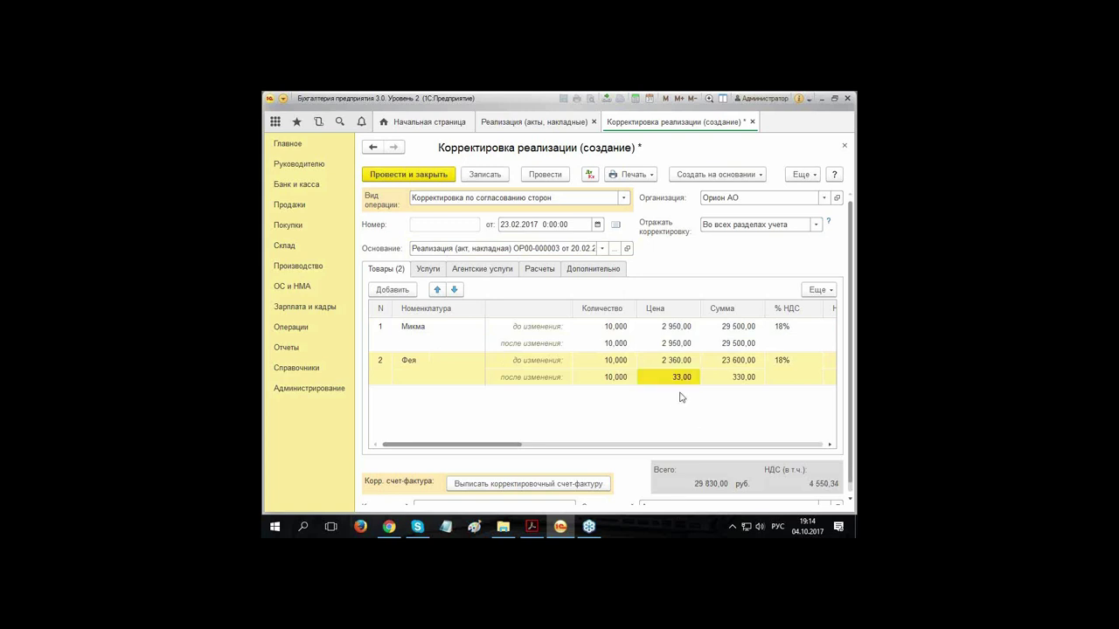
pyautogui.write('60')
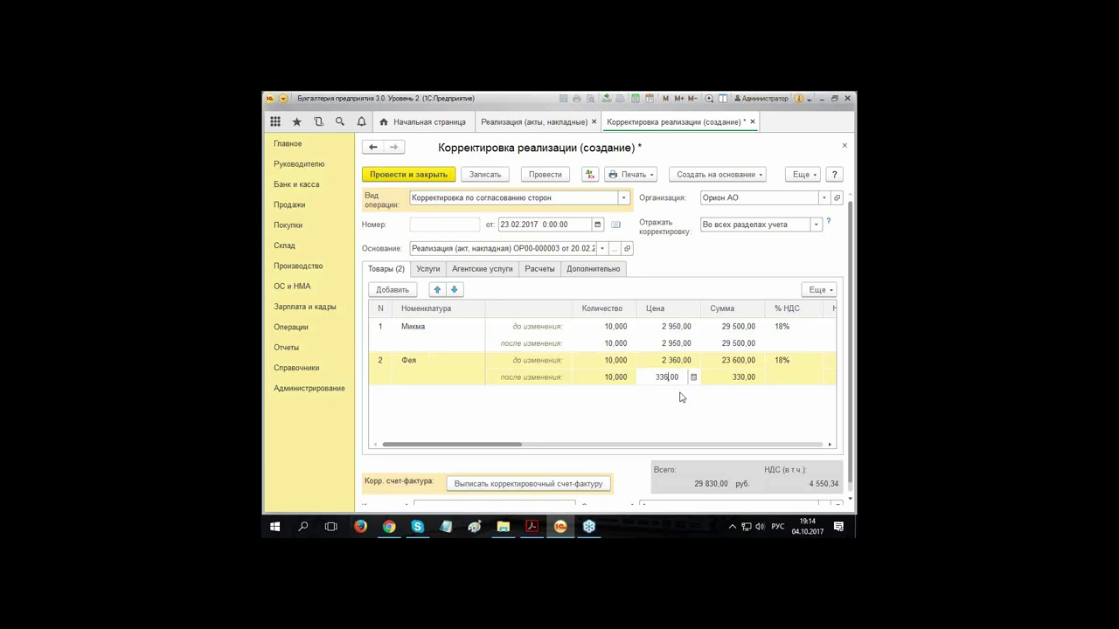
pyautogui.press('Return')
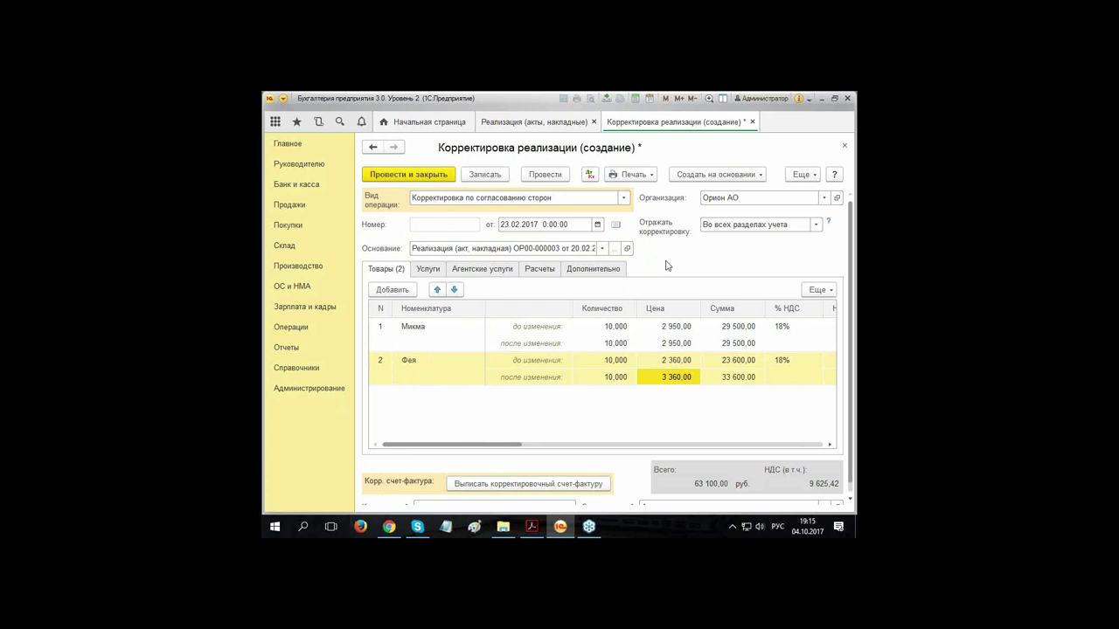
# Step: Issue the corrective invoice for the sales correction, then post the correction and open its document movements
pyautogui.moveTo(495, 446)
pyautogui.mouseDown()
pyautogui.moveTo(768, 456)
pyautogui.moveTo(478, 450)
pyautogui.mouseUp()
pyautogui.click(515, 486)
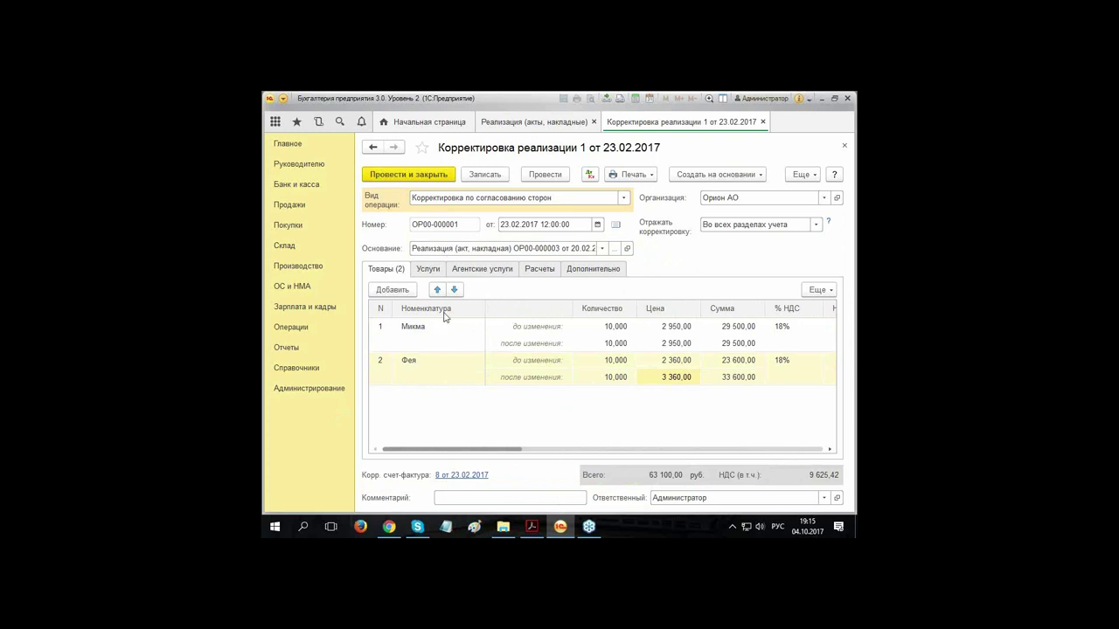
pyautogui.click(590, 175)
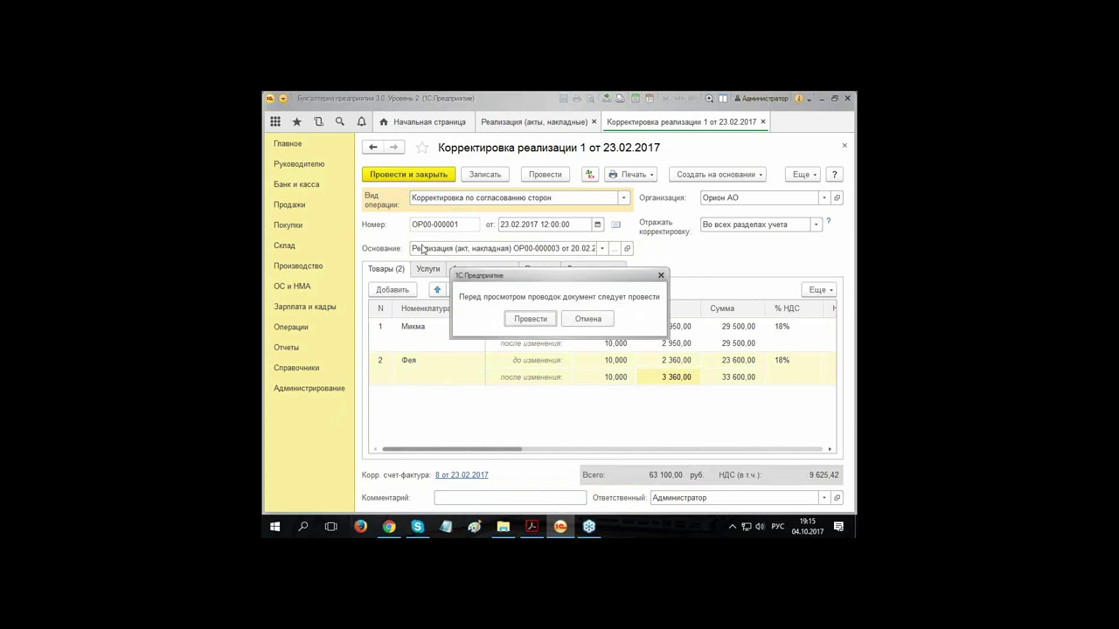
pyautogui.click(516, 320)
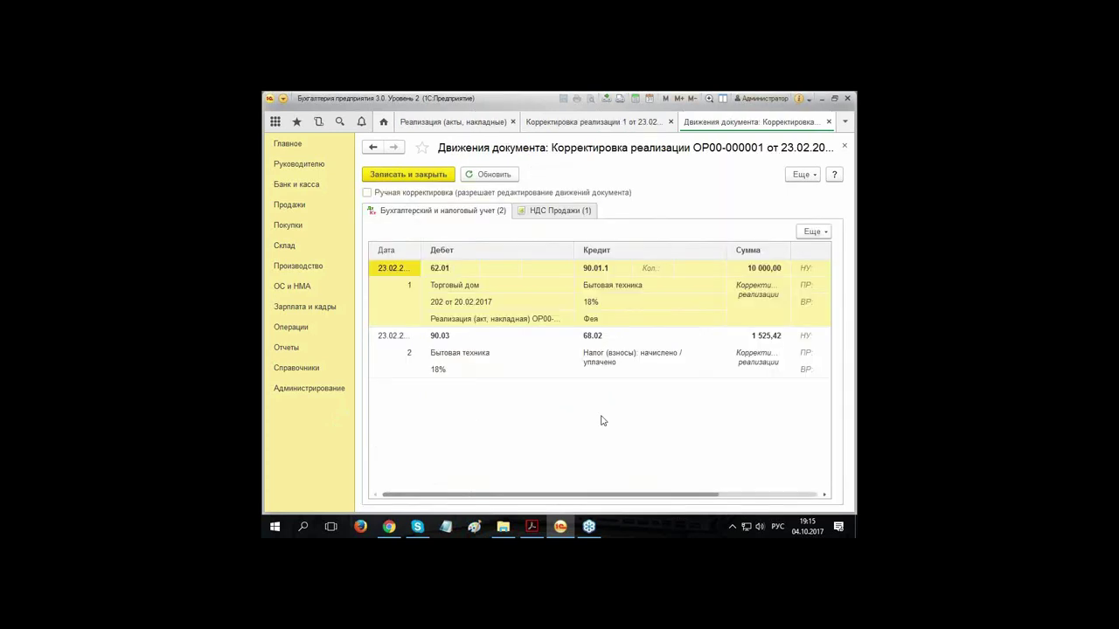
# Step: Examine the correction's accounting entries, comparing the 62.01–90.01.1 revenue entry with the 90.03–68.02 VAT entry
pyautogui.click(504, 283)
pyautogui.click(470, 350)
pyautogui.click(448, 268)
pyautogui.click(460, 333)
pyautogui.click(460, 272)
pyautogui.click(461, 335)
pyautogui.click(454, 270)
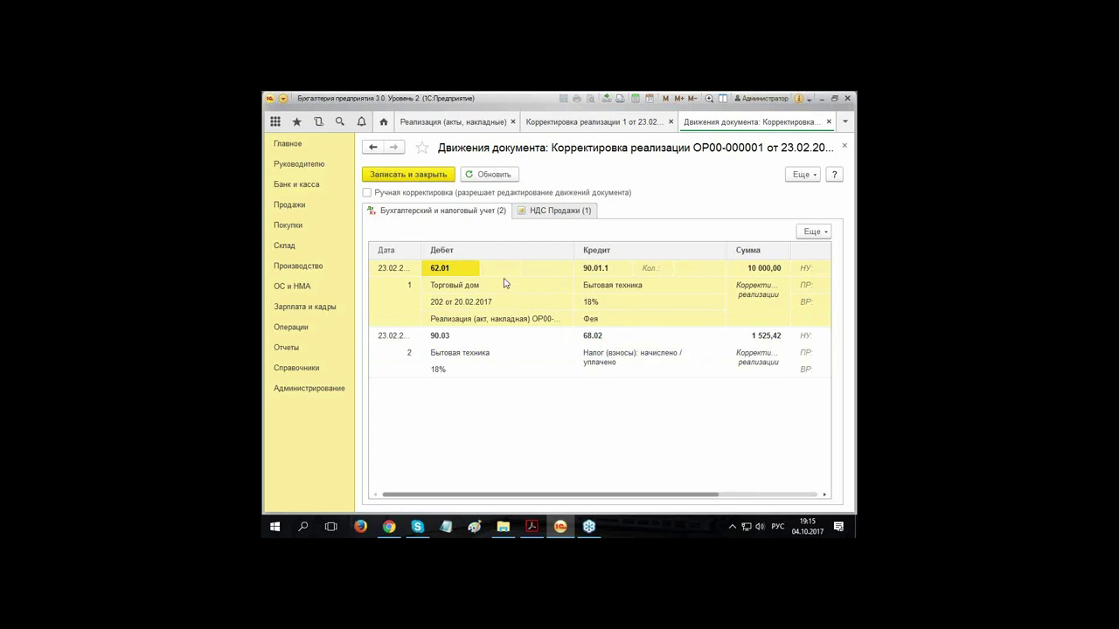
pyautogui.click(634, 388)
pyautogui.click(456, 351)
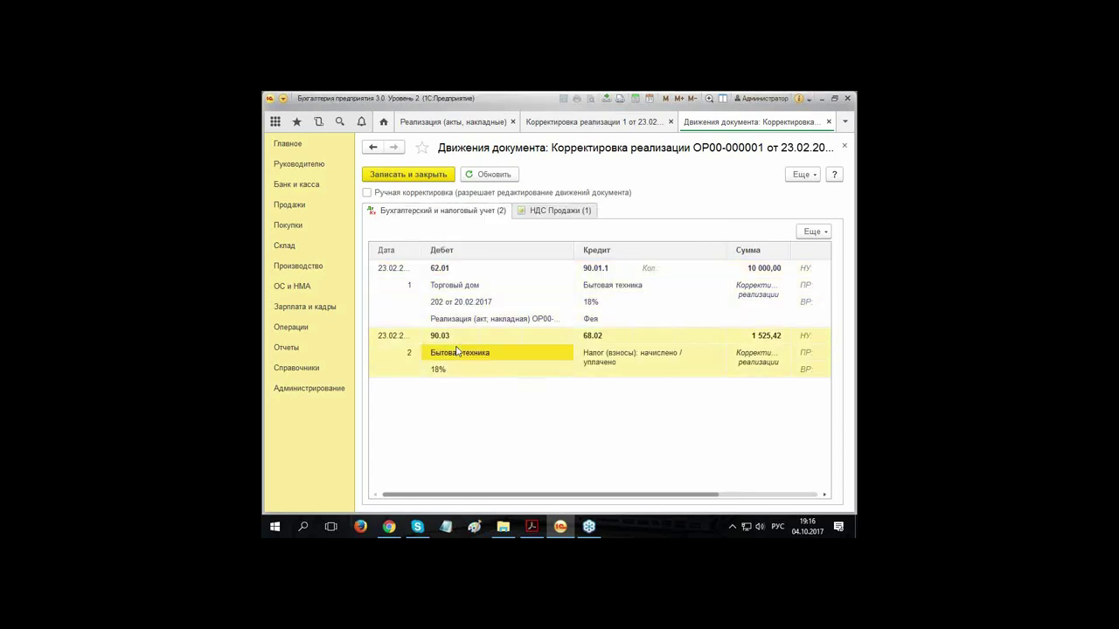
pyautogui.click(605, 352)
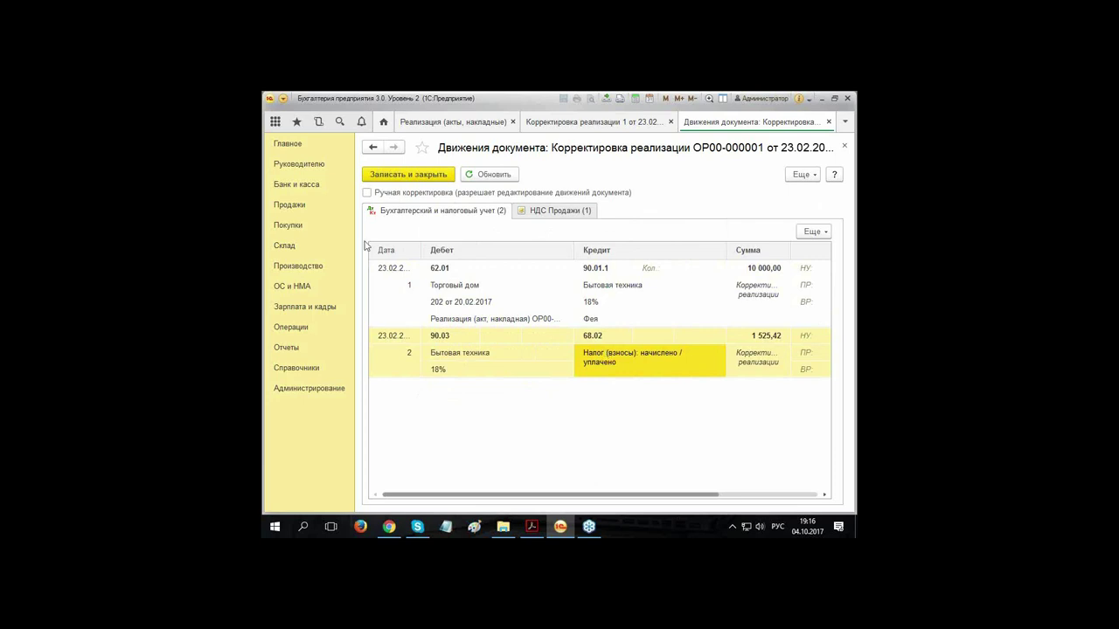
# Step: Review the correction's НДС Продажи register entry across its columns and close the document movements
pyautogui.click(538, 212)
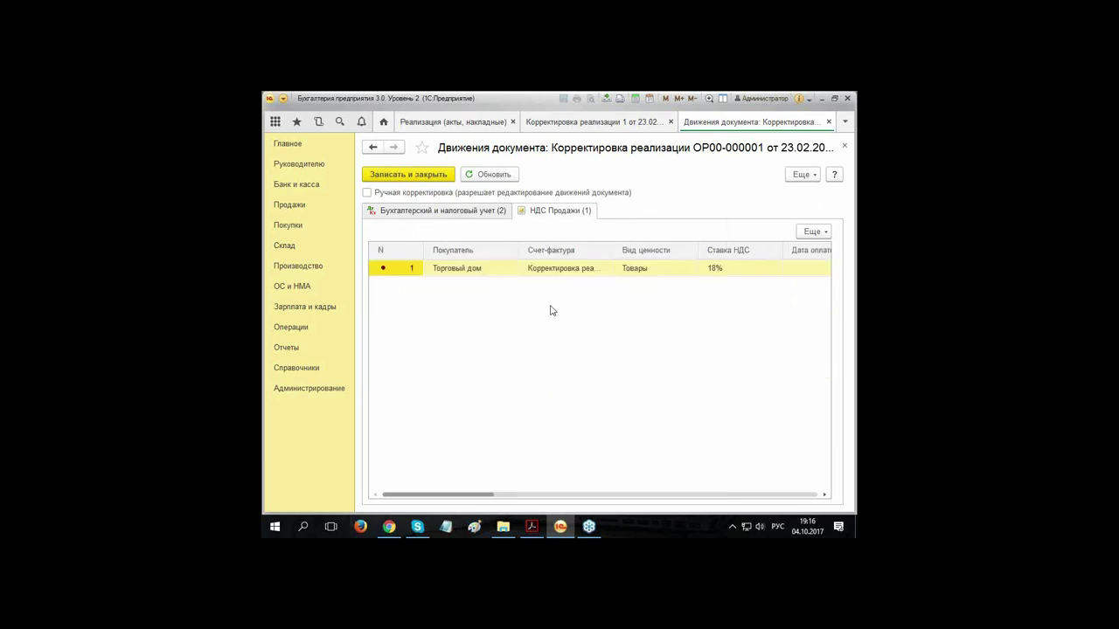
pyautogui.moveTo(453, 500); pyautogui.dragTo(381, 507)
pyautogui.click(844, 148)
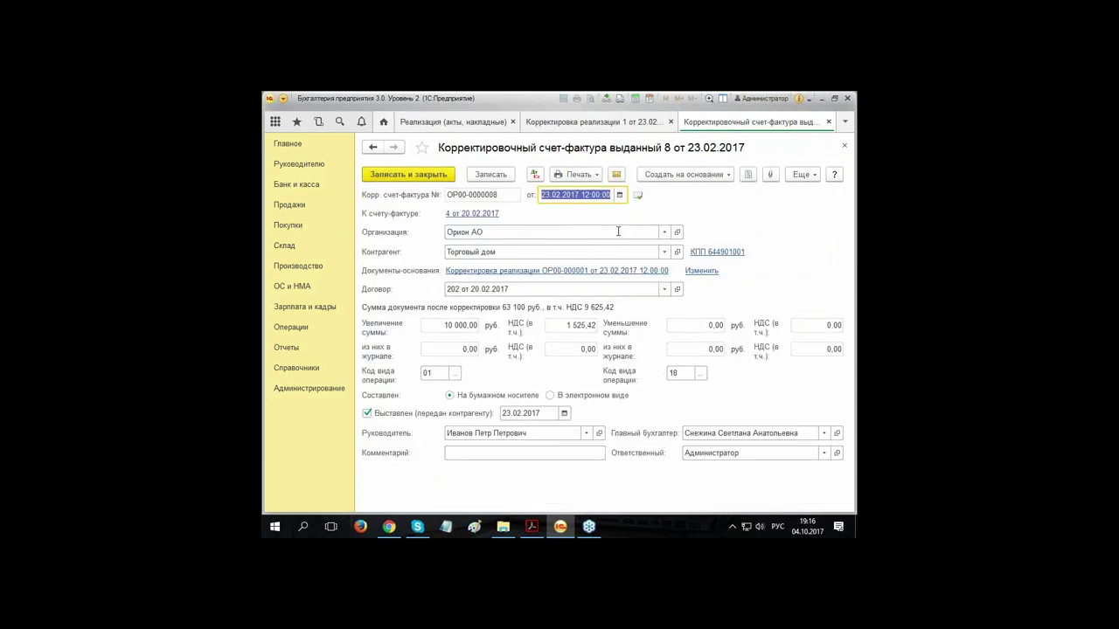
# Step: Check the issued corrective invoice's register movements and its printed form, and close the invoice
pyautogui.click(535, 174)
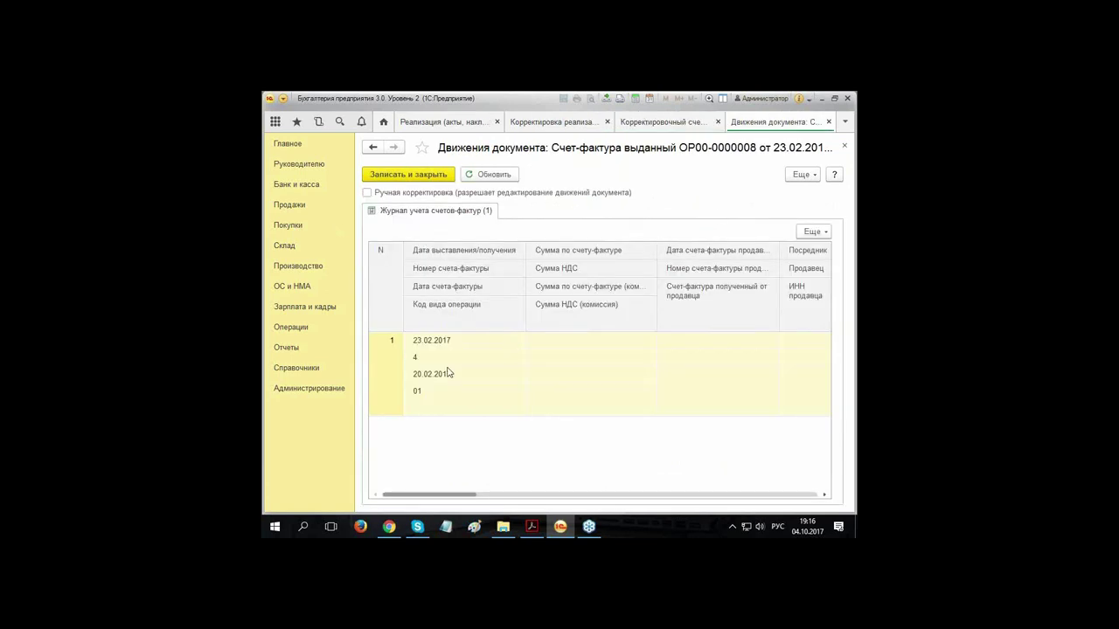
pyautogui.click(844, 146)
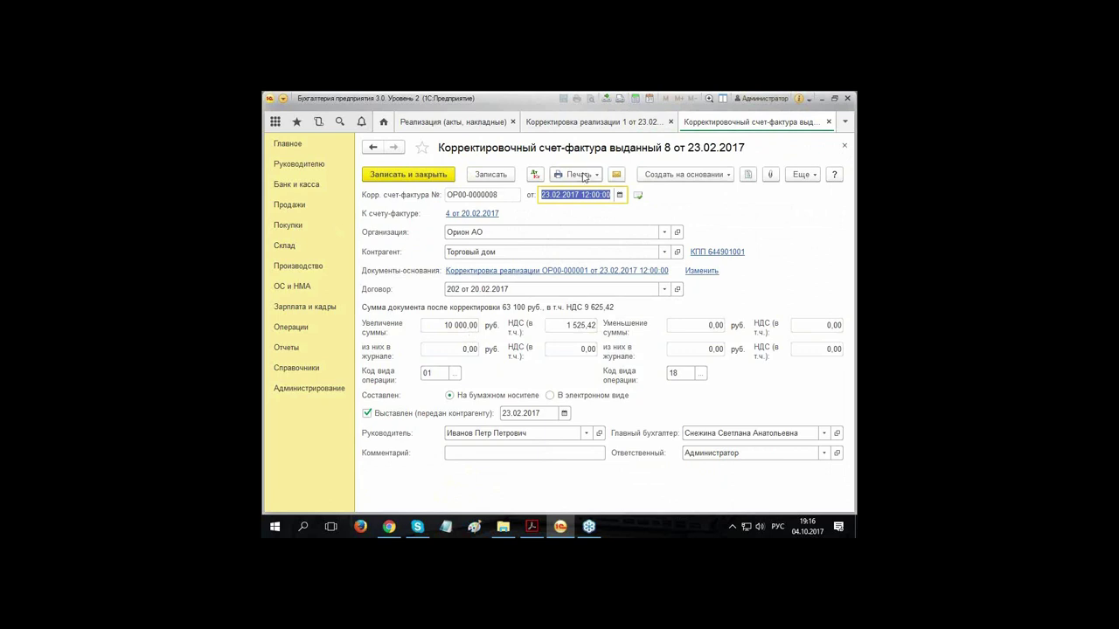
pyautogui.click(589, 178)
pyautogui.click(601, 192)
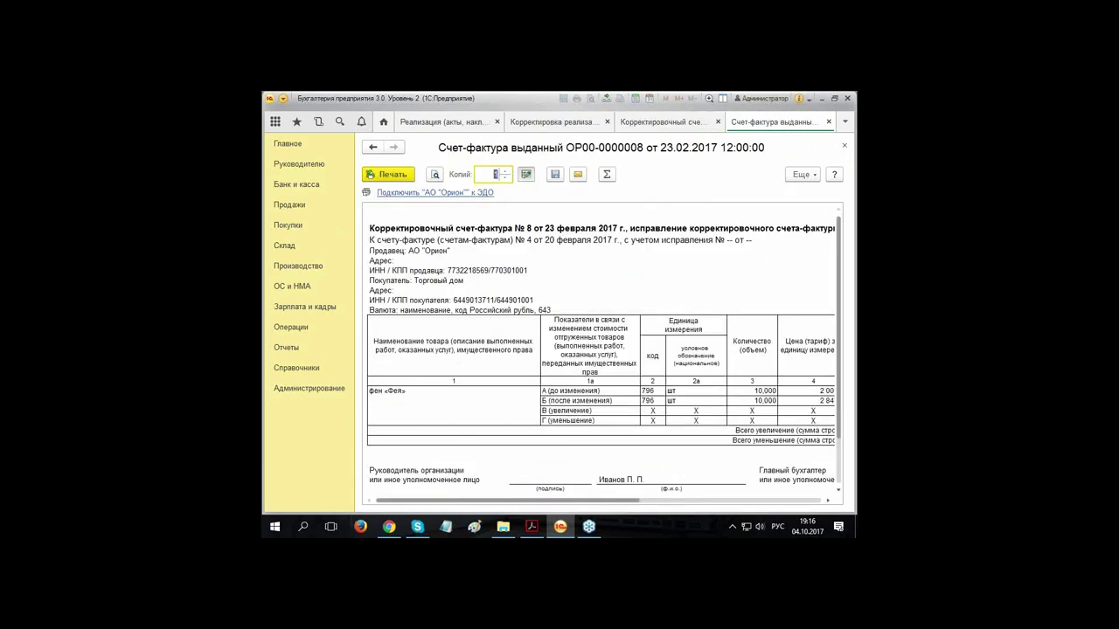
pyautogui.moveTo(486, 500); pyautogui.dragTo(437, 511)
pyautogui.click(841, 147)
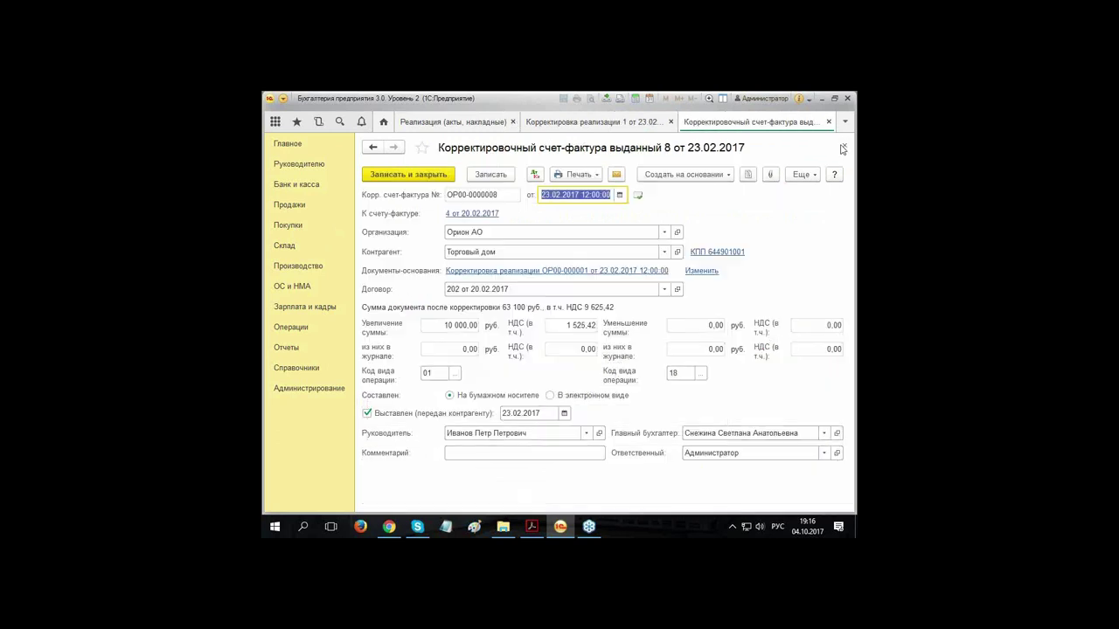
pyautogui.click(843, 146)
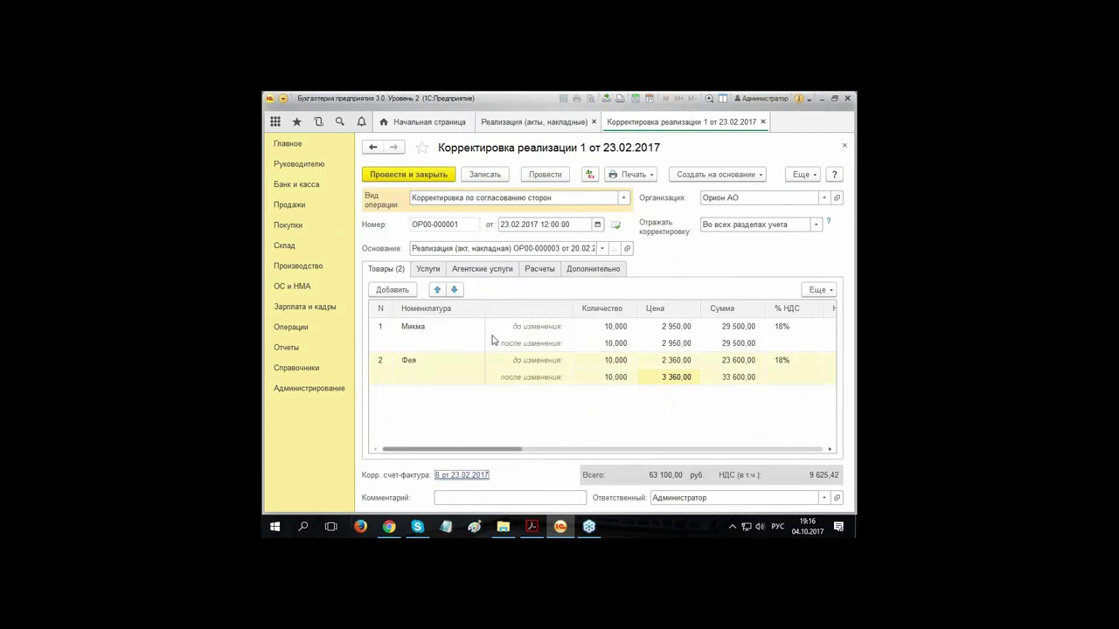
# Step: View the printed Соглашение об изменении стоимости for the correction, checking its prices and signature blocks, and close it
pyautogui.click(622, 174)
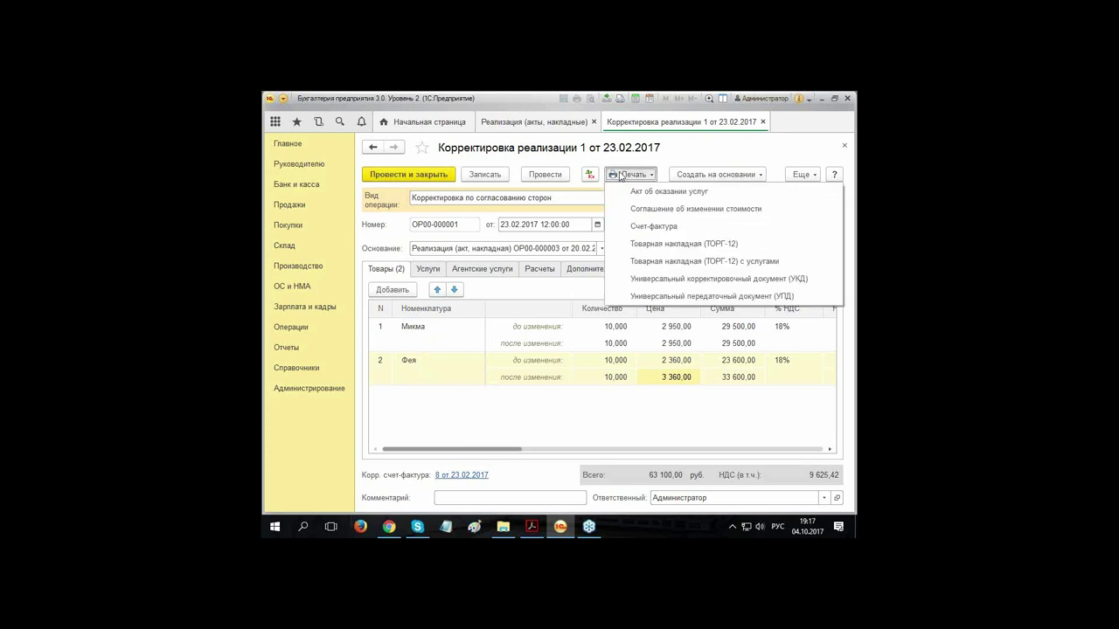
pyautogui.click(637, 212)
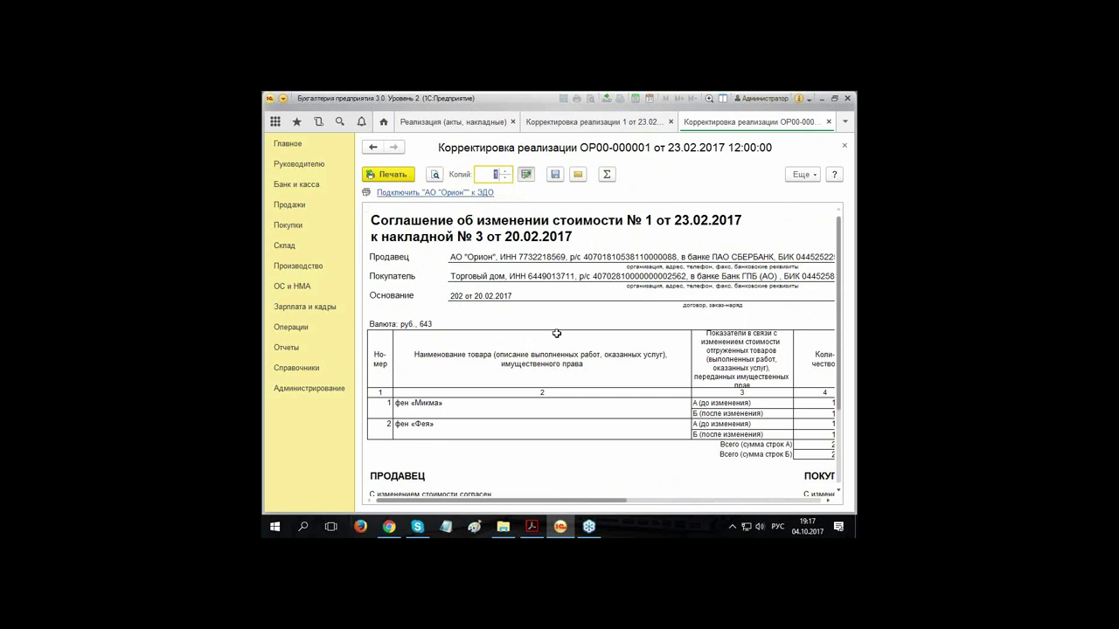
pyautogui.moveTo(455, 502); pyautogui.dragTo(648, 502)
pyautogui.click(544, 432)
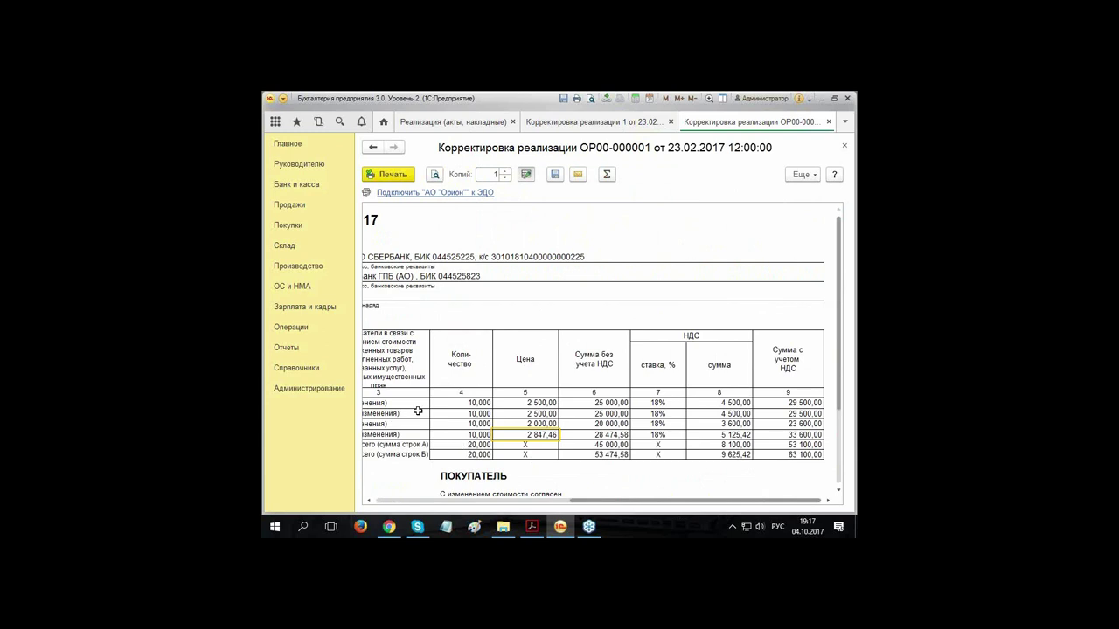
pyautogui.moveTo(520, 395); pyautogui.dragTo(525, 414)
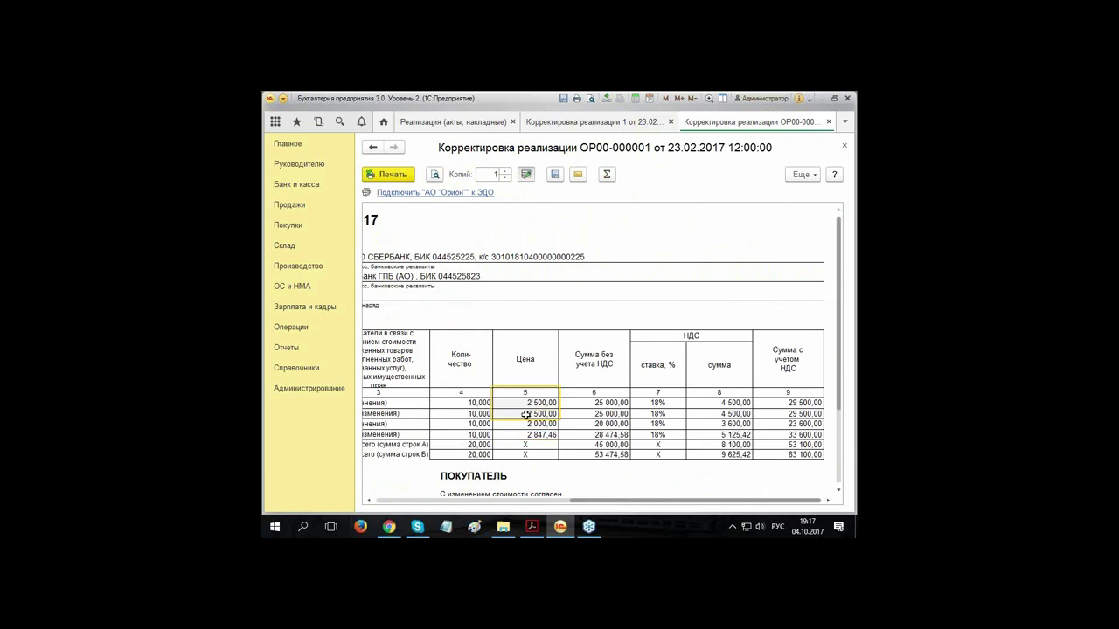
pyautogui.scroll(-5, 481, 460)
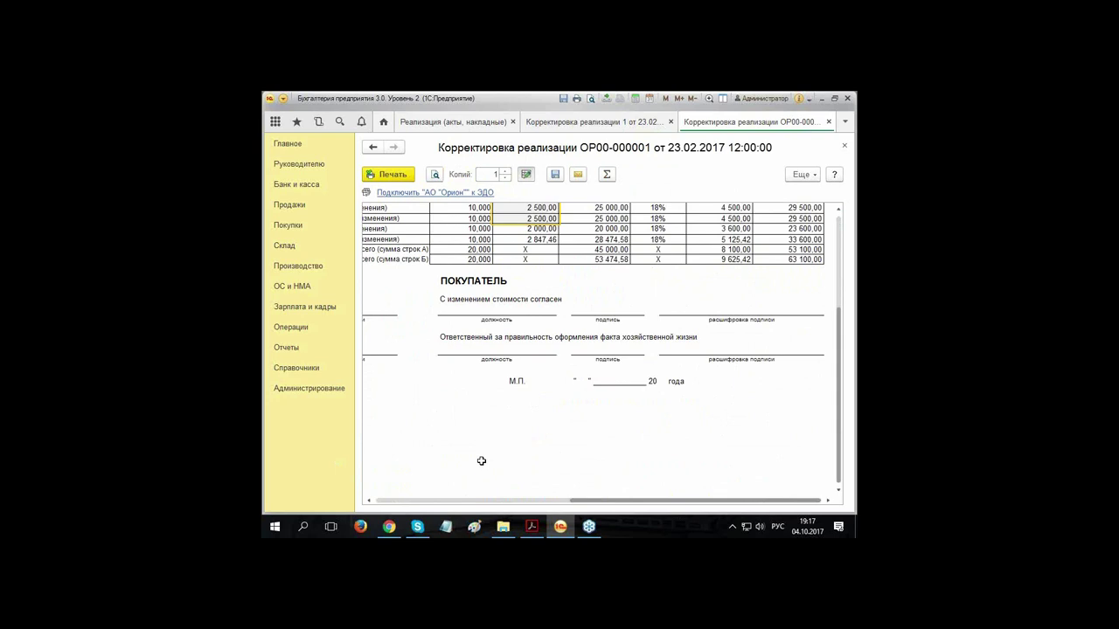
pyautogui.moveTo(616, 501); pyautogui.dragTo(358, 506)
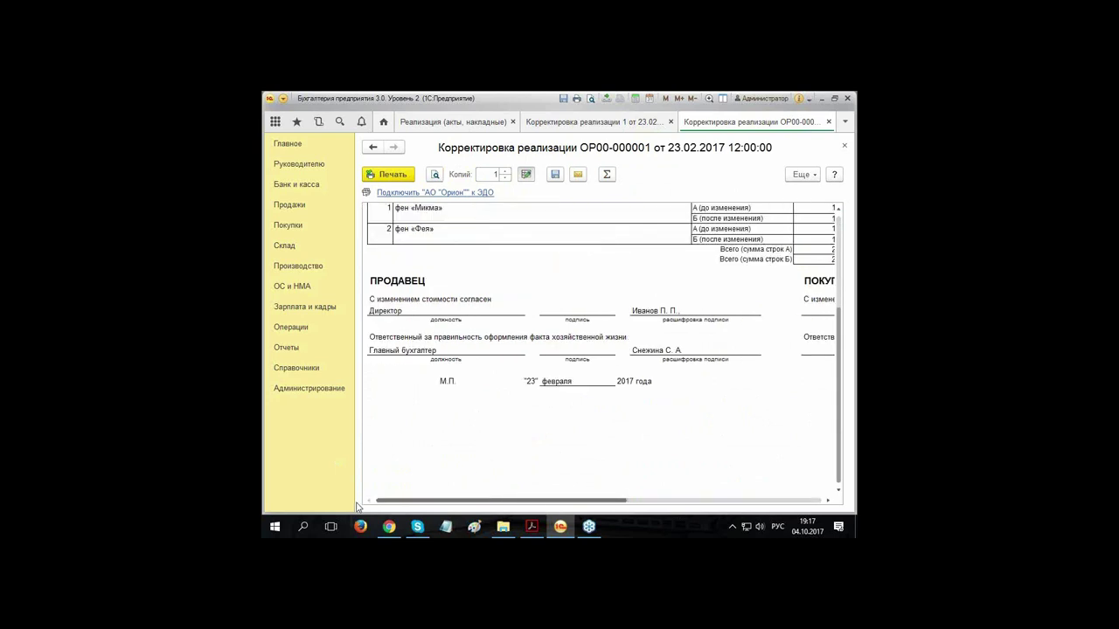
pyautogui.click(845, 145)
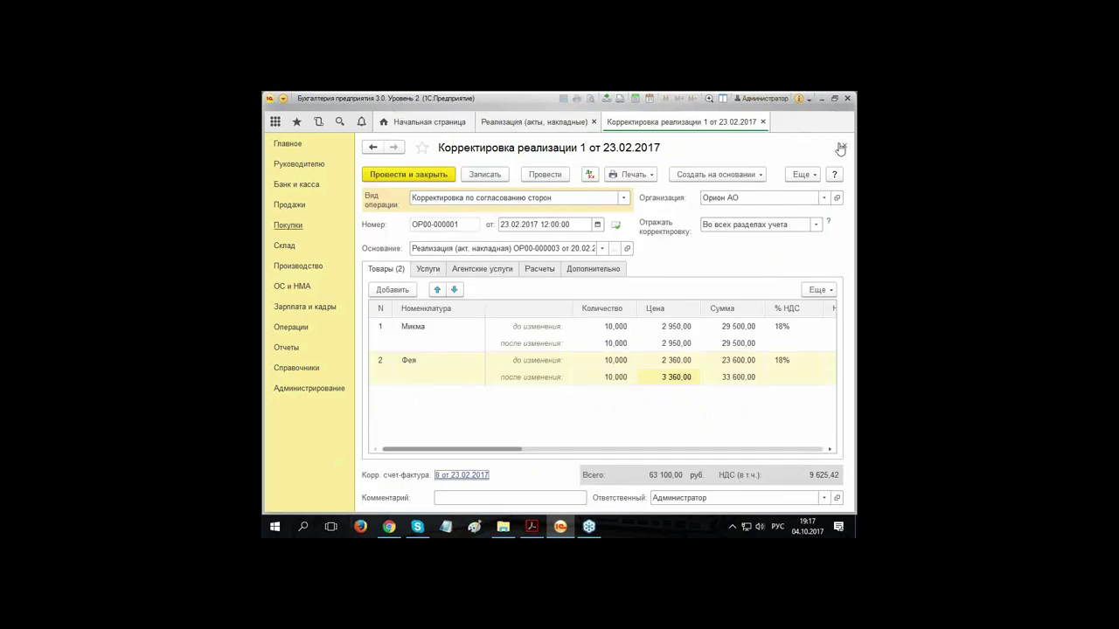
# Step: Post and close the sales correction, and generate the Орион АО sales book for the first quarter of 2017
pyautogui.click(404, 176)
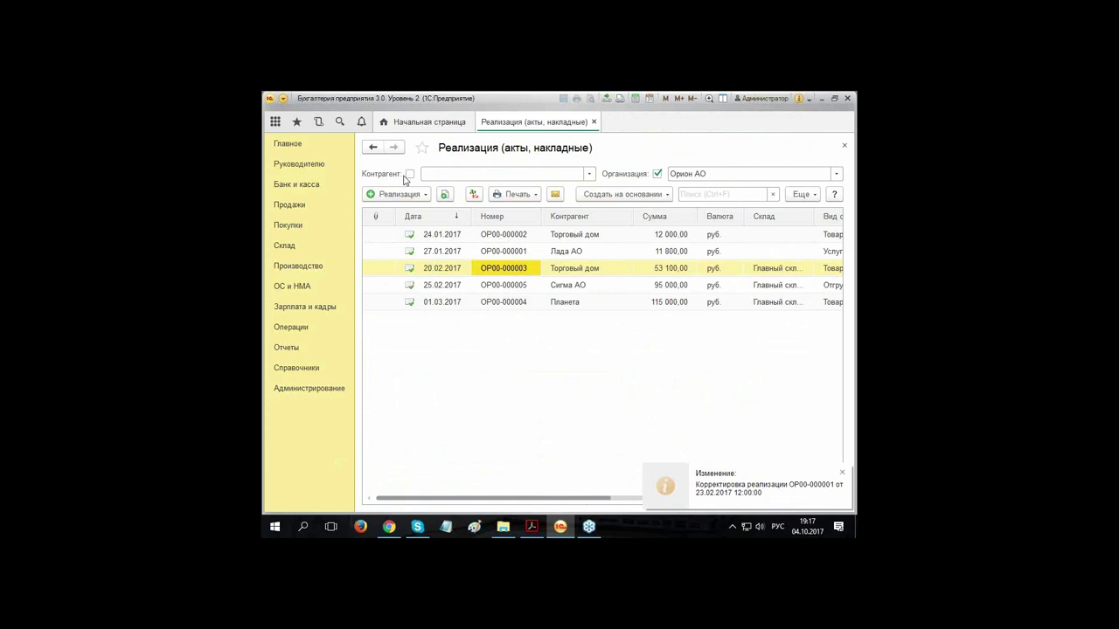
pyautogui.click(290, 209)
pyautogui.click(618, 259)
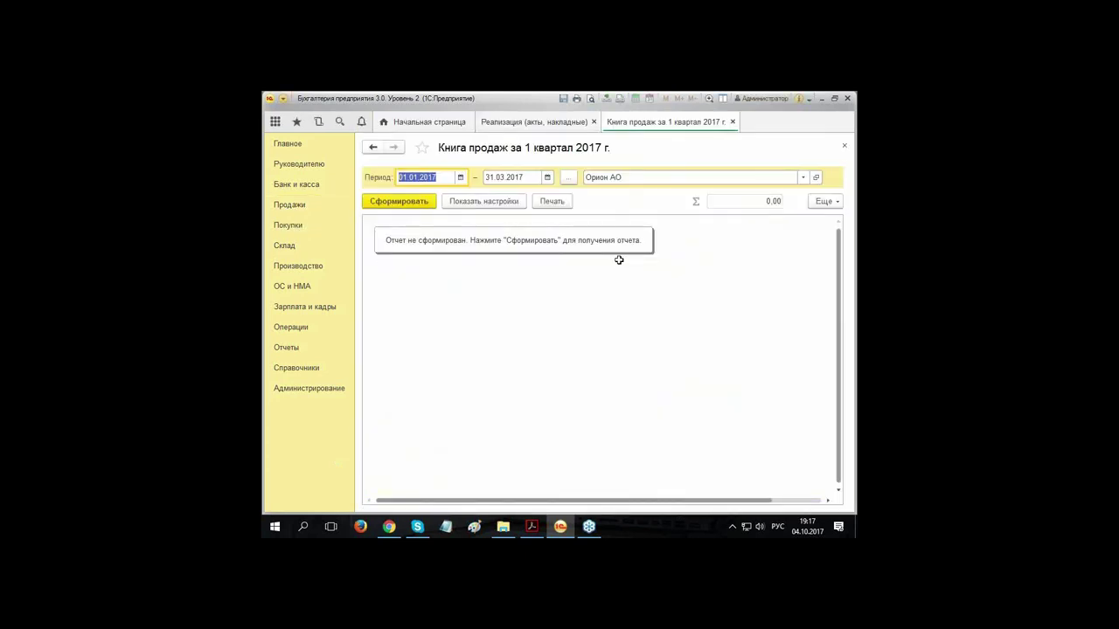
pyautogui.click(391, 200)
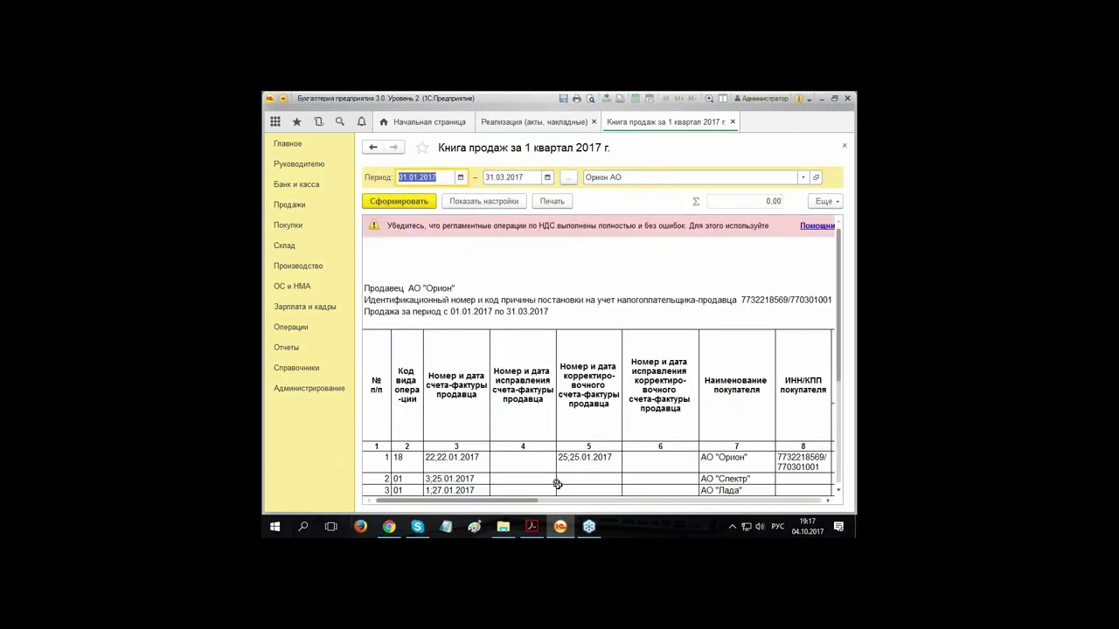
# Step: Locate the Торговый дом entries in the sales book and compare the original and corrective invoice numbers and dates
pyautogui.click(662, 399)
pyautogui.scroll(-3, 550, 416)
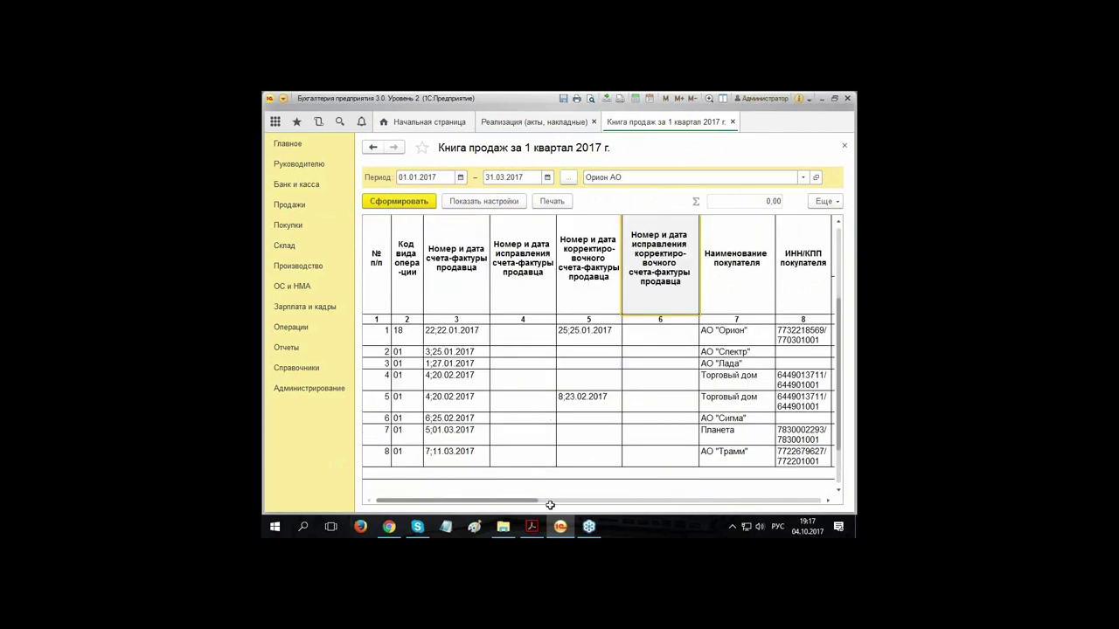
pyautogui.moveTo(465, 507); pyautogui.dragTo(428, 498)
pyautogui.click(739, 381)
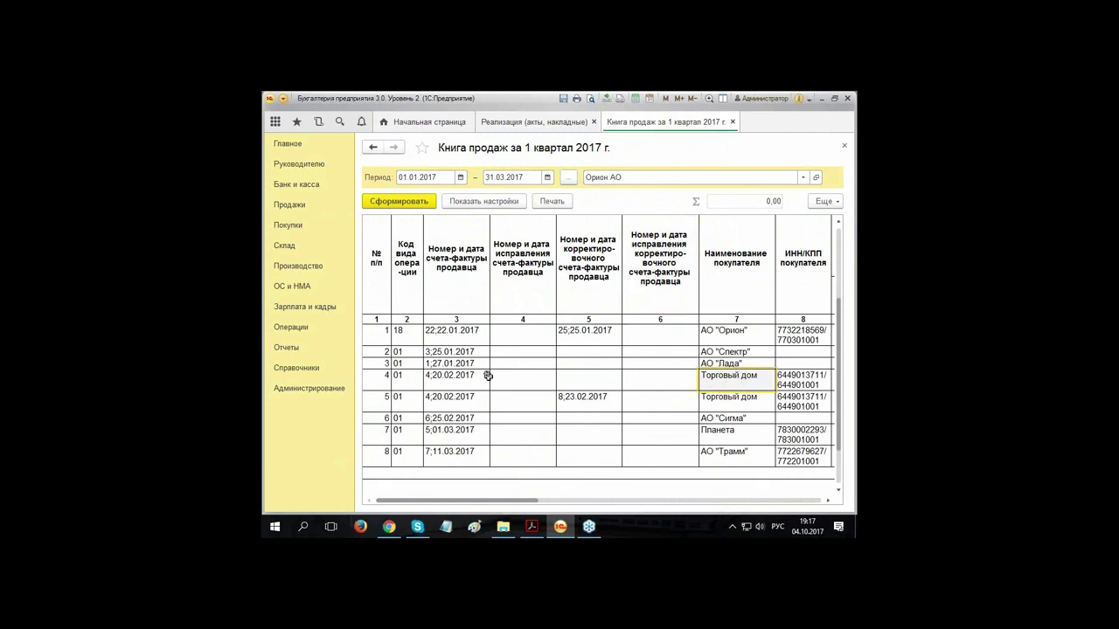
pyautogui.click(414, 397)
pyautogui.click(463, 397)
pyautogui.click(565, 400)
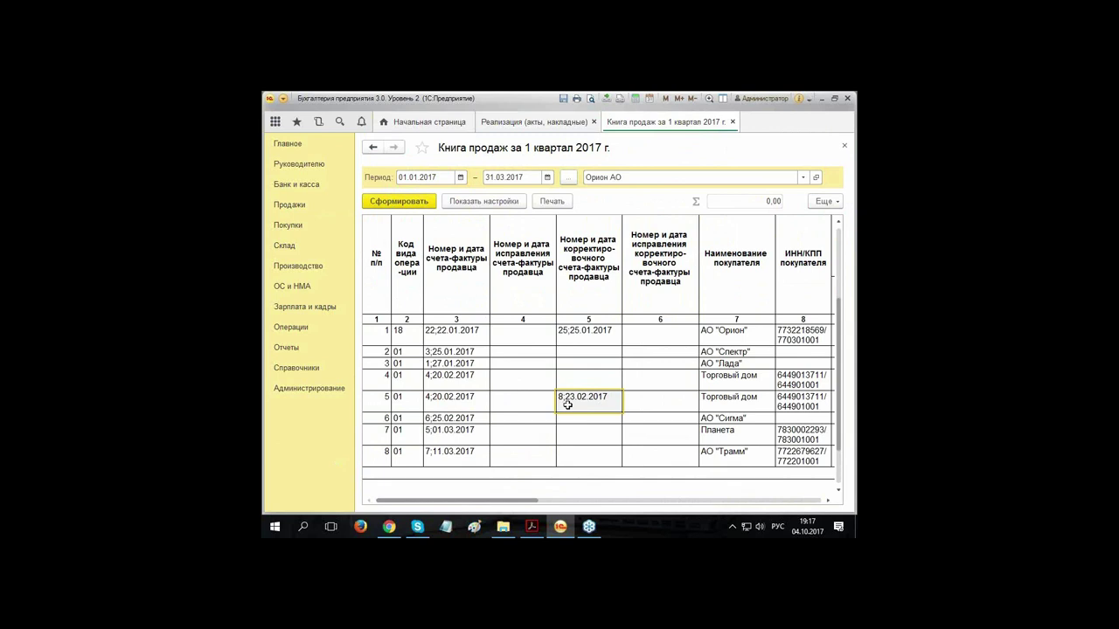
# Step: Examine the taxable amount columns of the Торговый дом corrective invoice row, and close the sales book
pyautogui.click(733, 400)
pyautogui.press('Right')
pyautogui.press('Right')
pyautogui.press('Right')
pyautogui.press('Right')
pyautogui.press('Right')
pyautogui.press('Right')
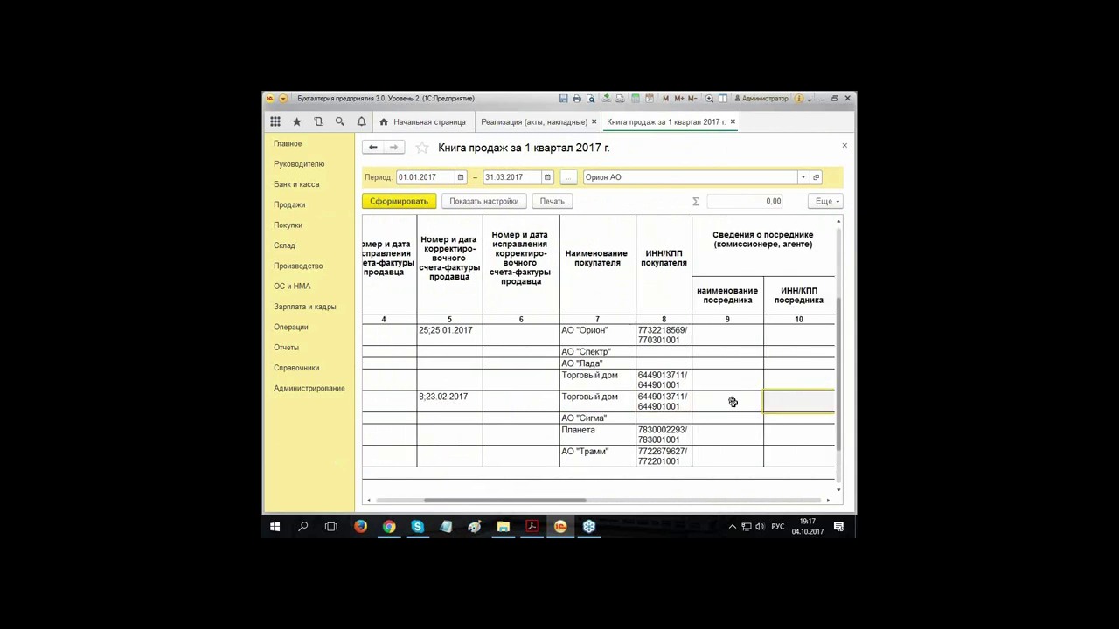
pyautogui.press('Right')
pyautogui.press('Right')
pyautogui.press('Right')
pyautogui.press('Right')
pyautogui.press('Left')
pyautogui.press('Left')
pyautogui.press('Left')
pyautogui.press('Left')
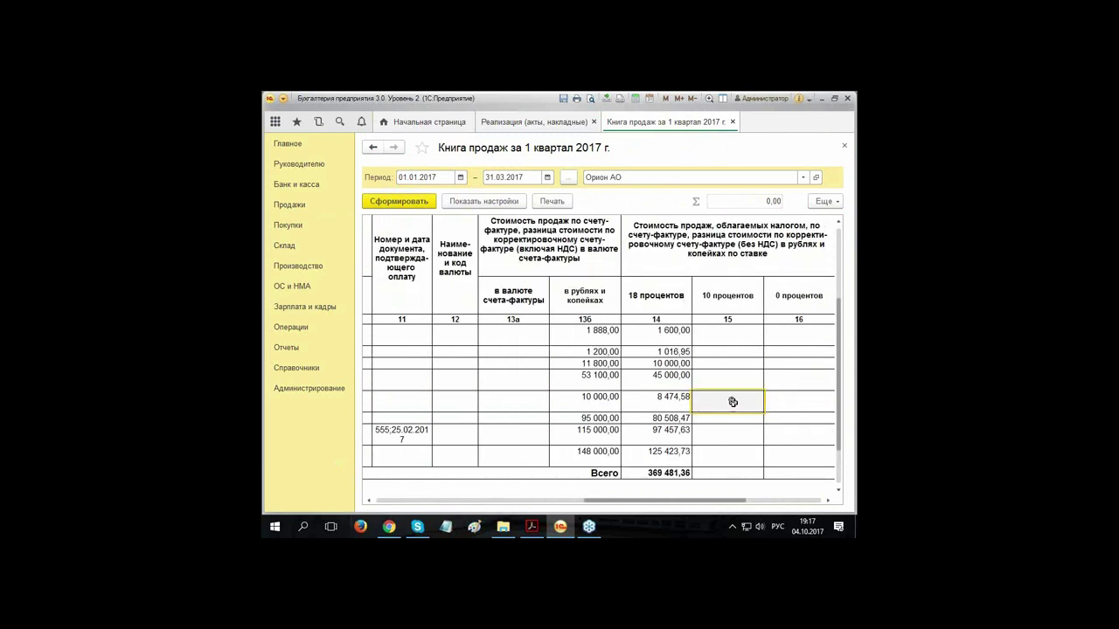
pyautogui.press('Right')
pyautogui.press('Right')
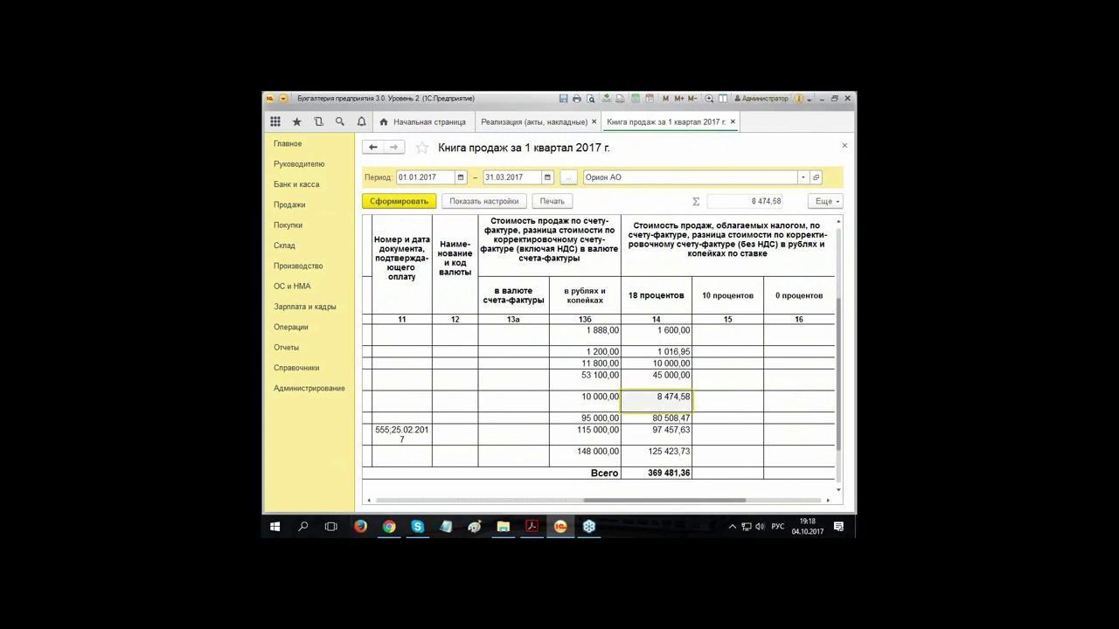
pyautogui.click(844, 147)
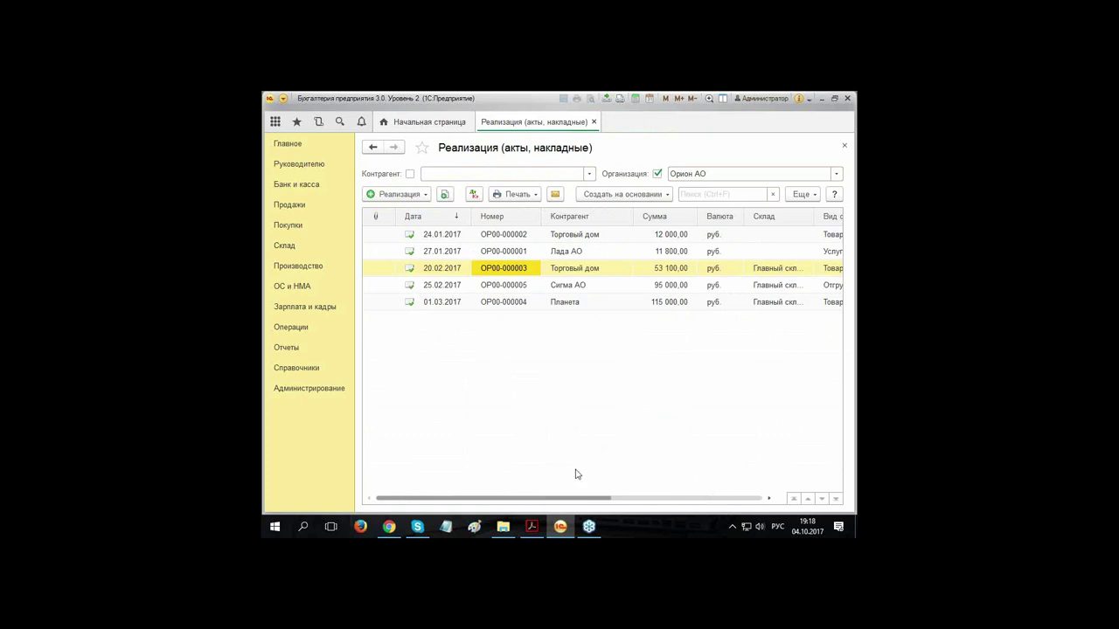
# Step: Open the Планета sale of 01.03.2017, check the Миксер Bosh price, and close it unchanged
pyautogui.moveTo(557, 499); pyautogui.dragTo(533, 500)
pyautogui.click(445, 303)
pyautogui.doubleClick(516, 301)
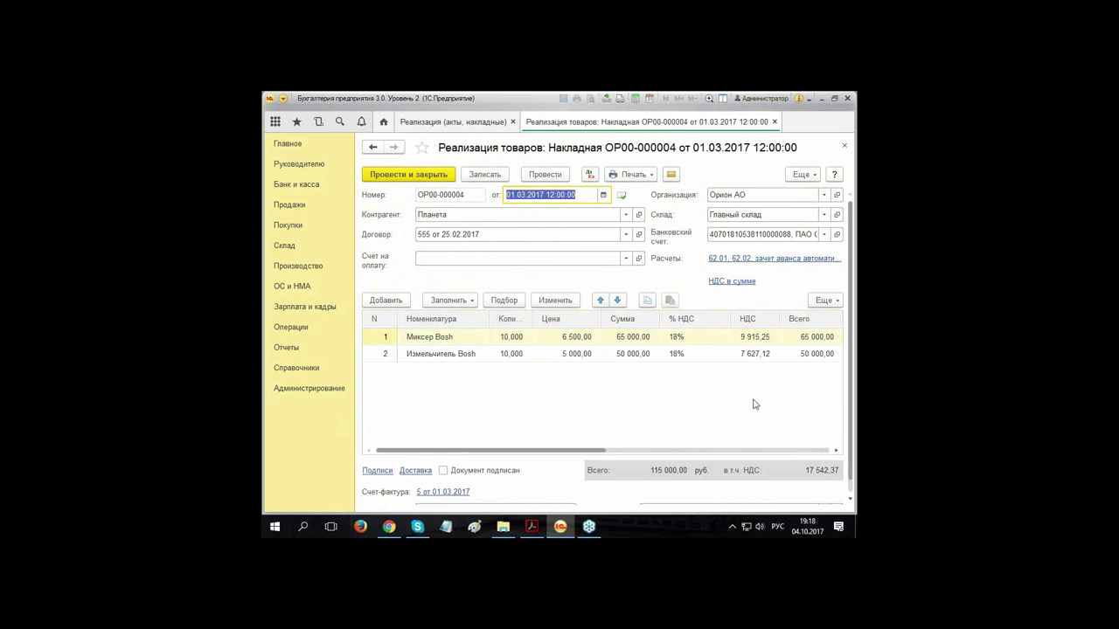
pyautogui.moveTo(593, 451); pyautogui.dragTo(544, 462)
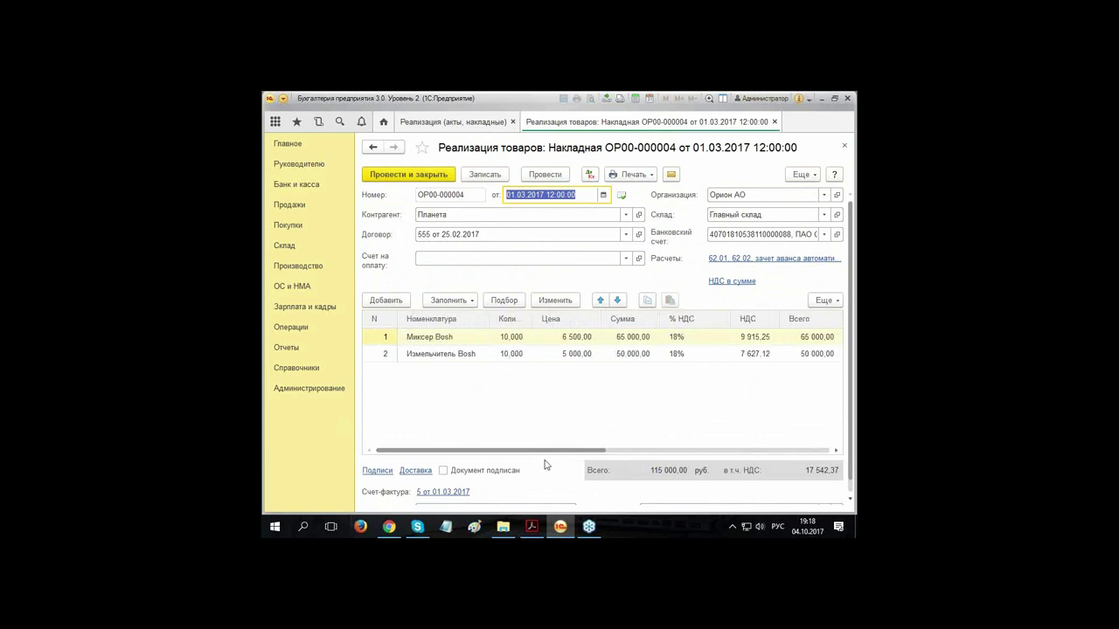
pyautogui.doubleClick(560, 340)
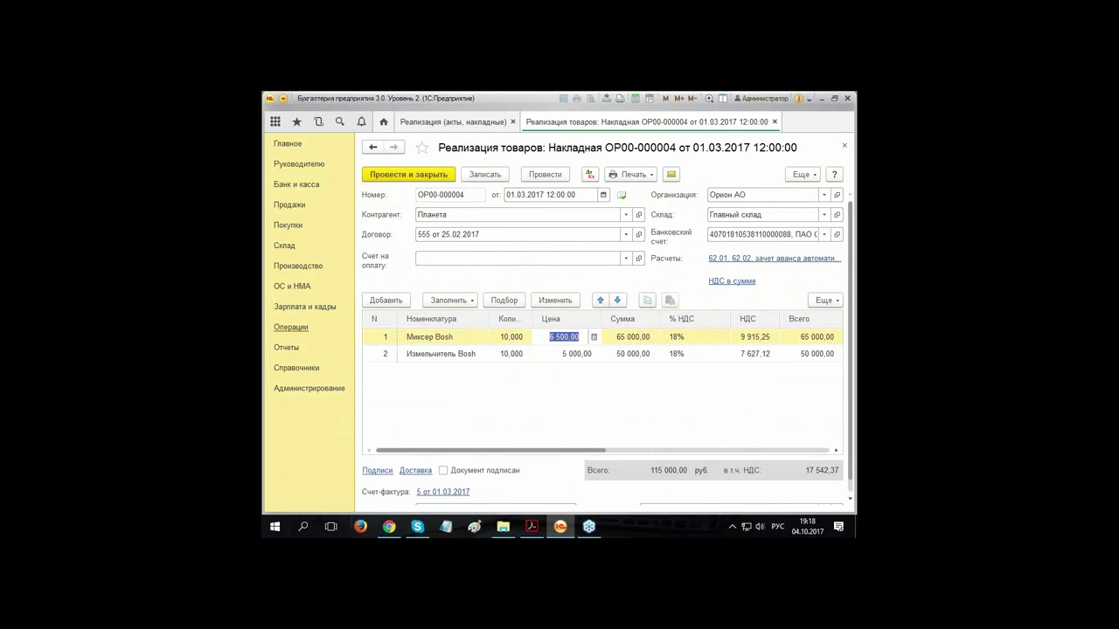
pyautogui.click(569, 394)
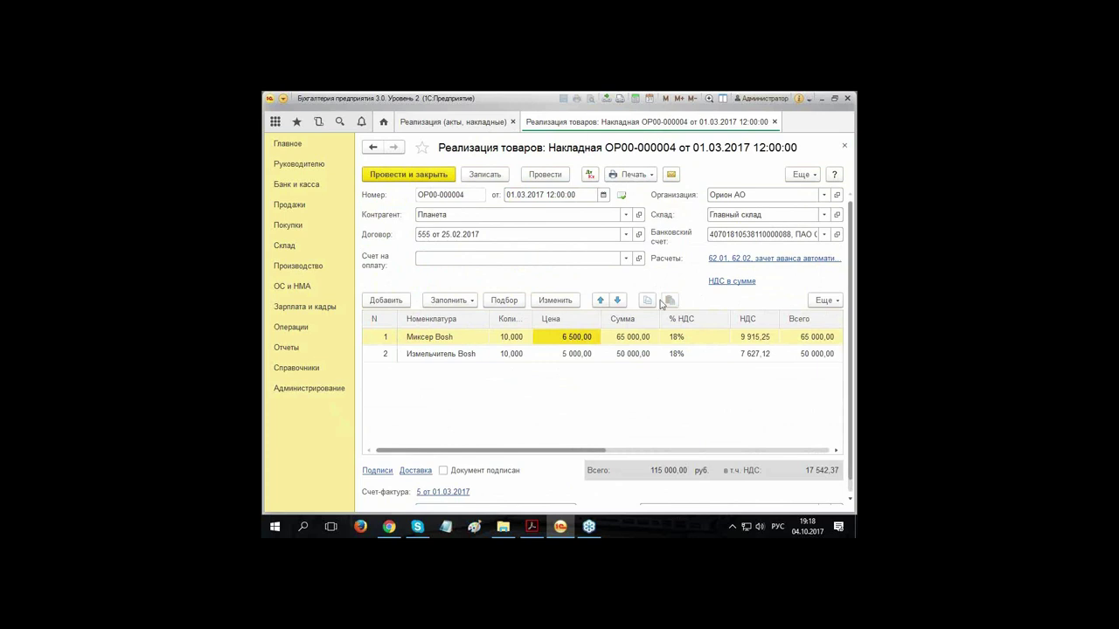
pyautogui.click(844, 145)
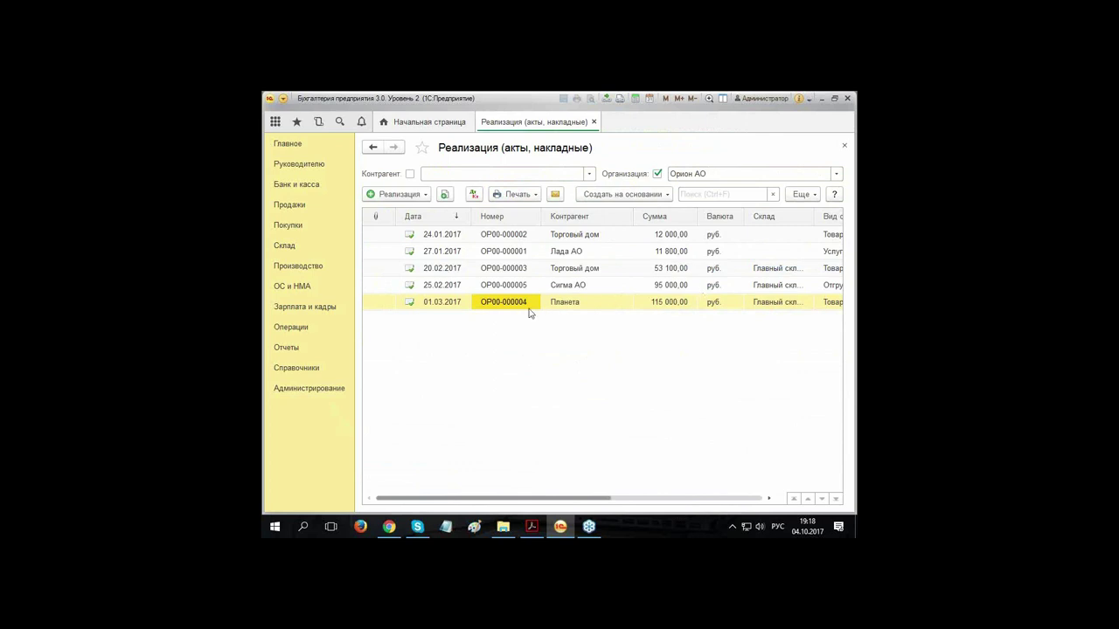
# Step: Create a Корректировка реализации based on the Планета sale and date it 03.03.2017
pyautogui.click(616, 195)
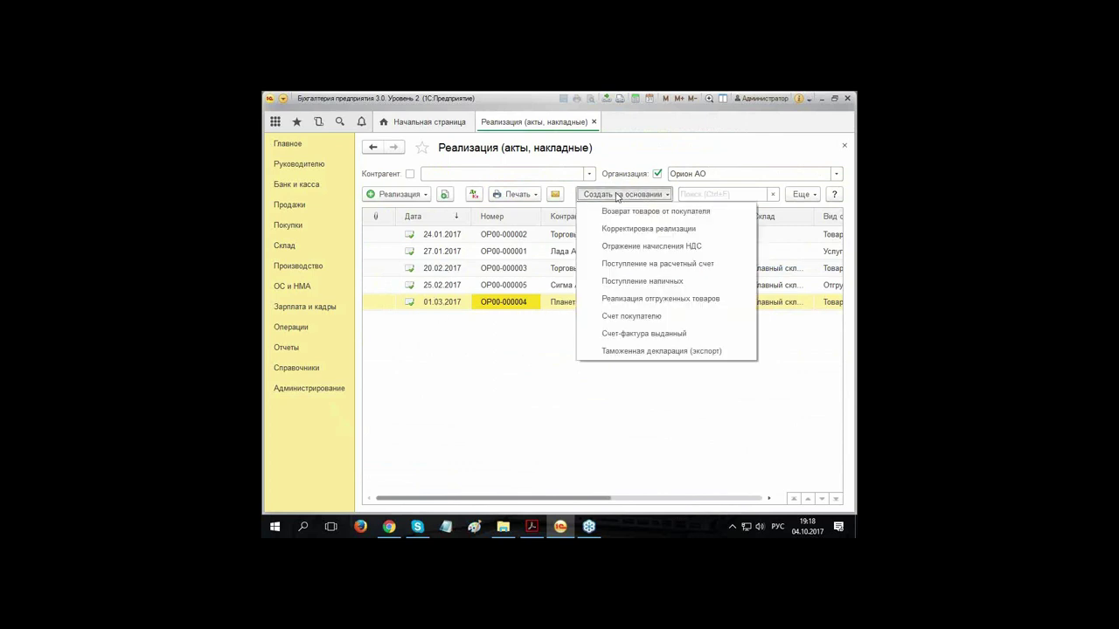
pyautogui.click(644, 231)
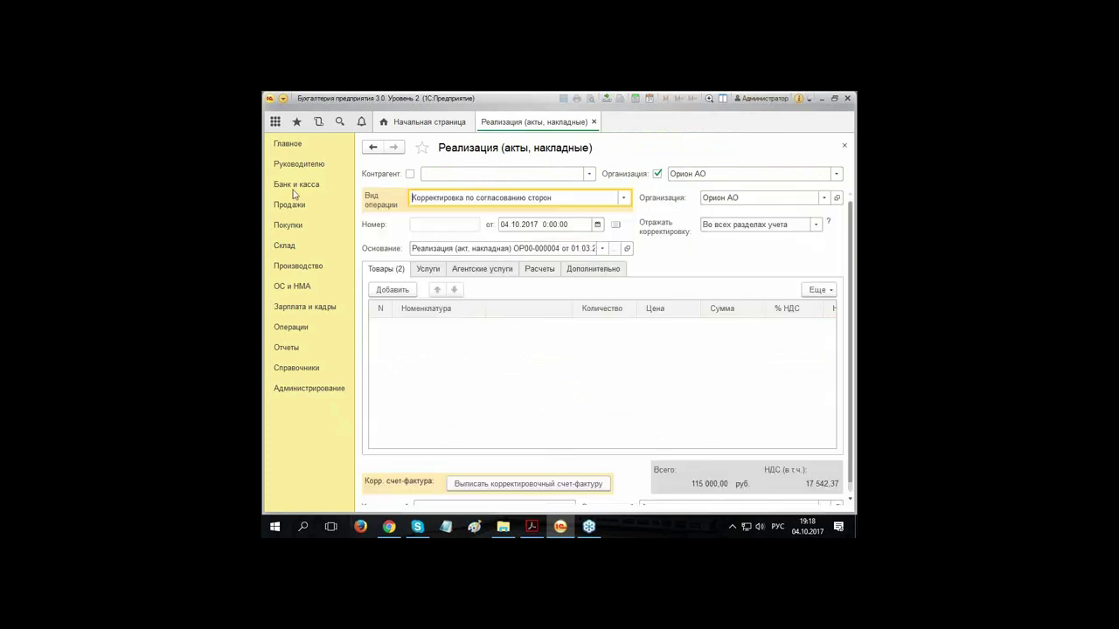
pyautogui.click(527, 230)
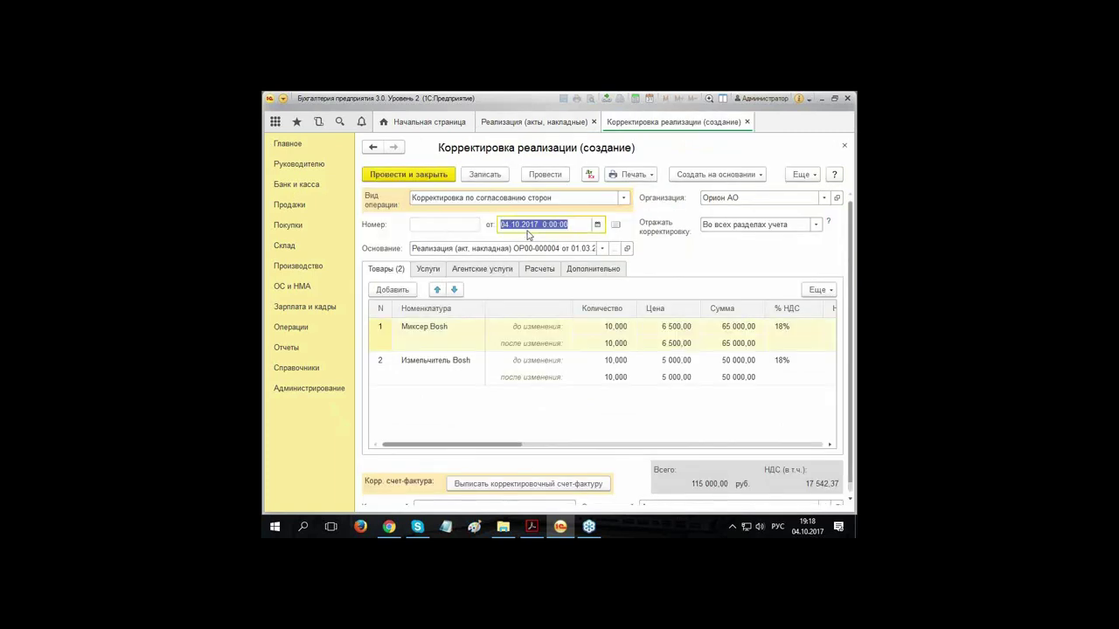
pyautogui.write('03.03.')
pyautogui.press('Tab')
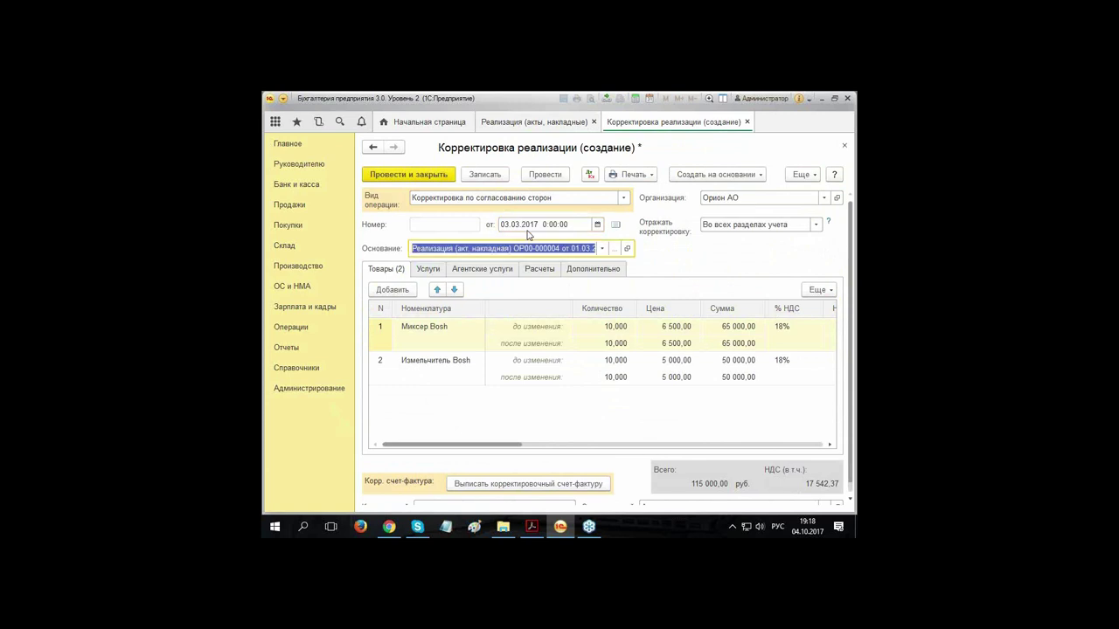
# Step: Set the Миксер Bosh price after the change to 6 000 and issue the corrective invoice
pyautogui.click(673, 346)
pyautogui.click(673, 349)
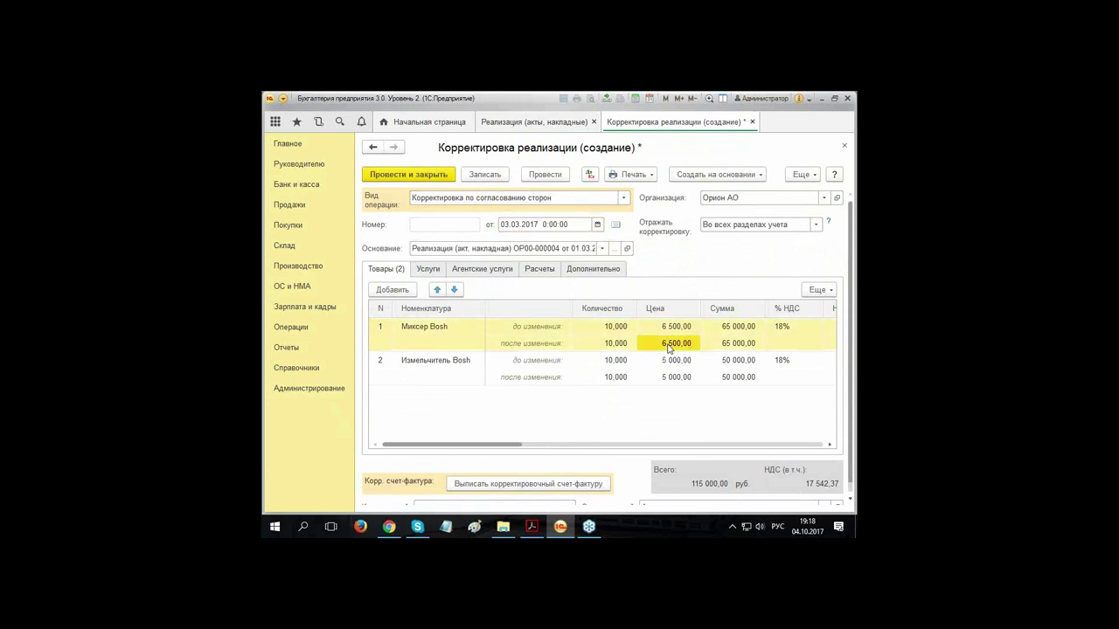
pyautogui.write('6 000')
pyautogui.press('Return')
pyautogui.click(481, 489)
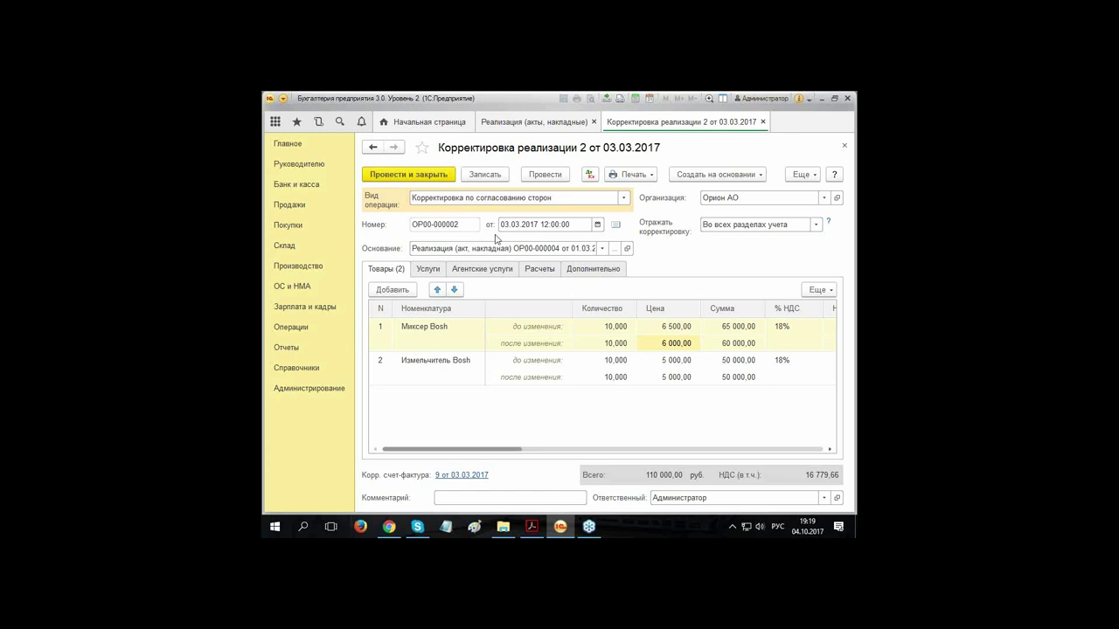
# Step: Post the Планета sales correction, review its three accounting entries, and close the document movements
pyautogui.click(590, 174)
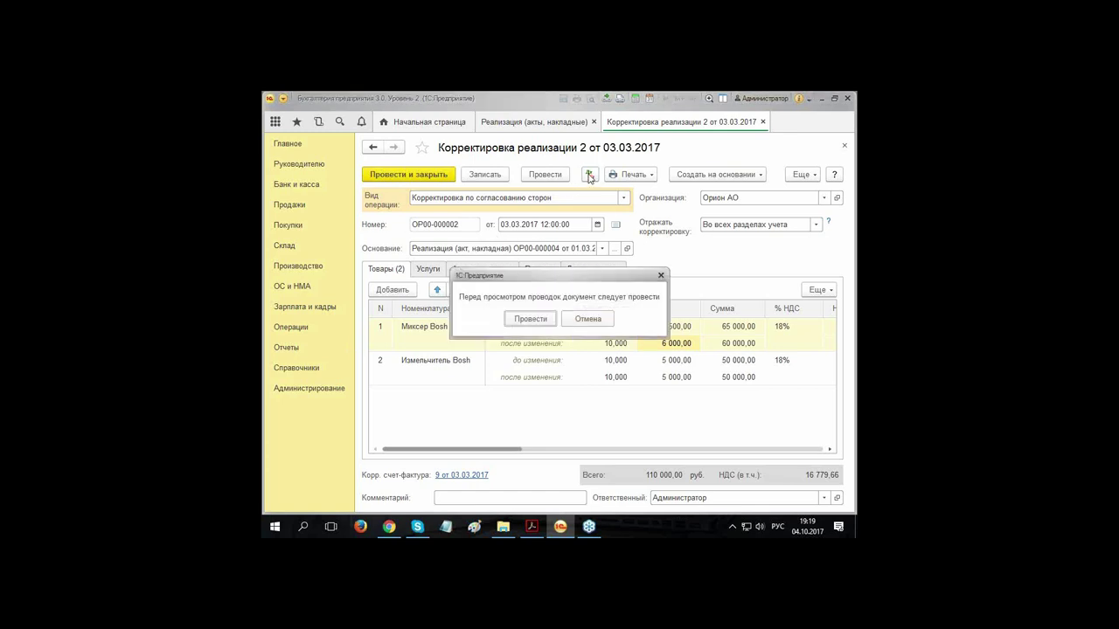
pyautogui.click(530, 319)
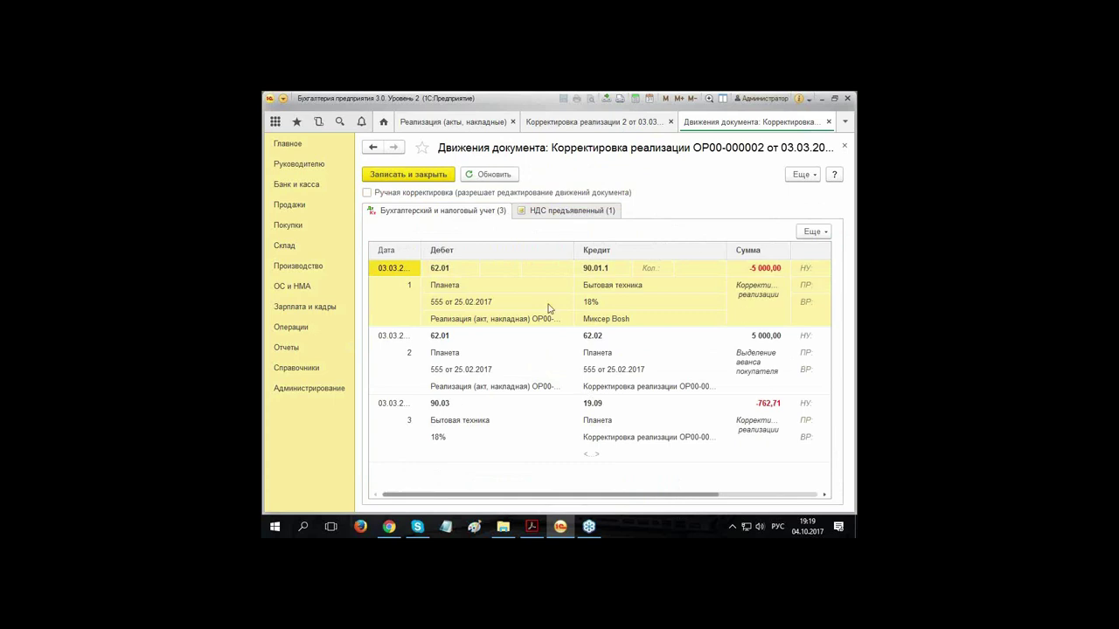
pyautogui.click(464, 305)
pyautogui.click(769, 365)
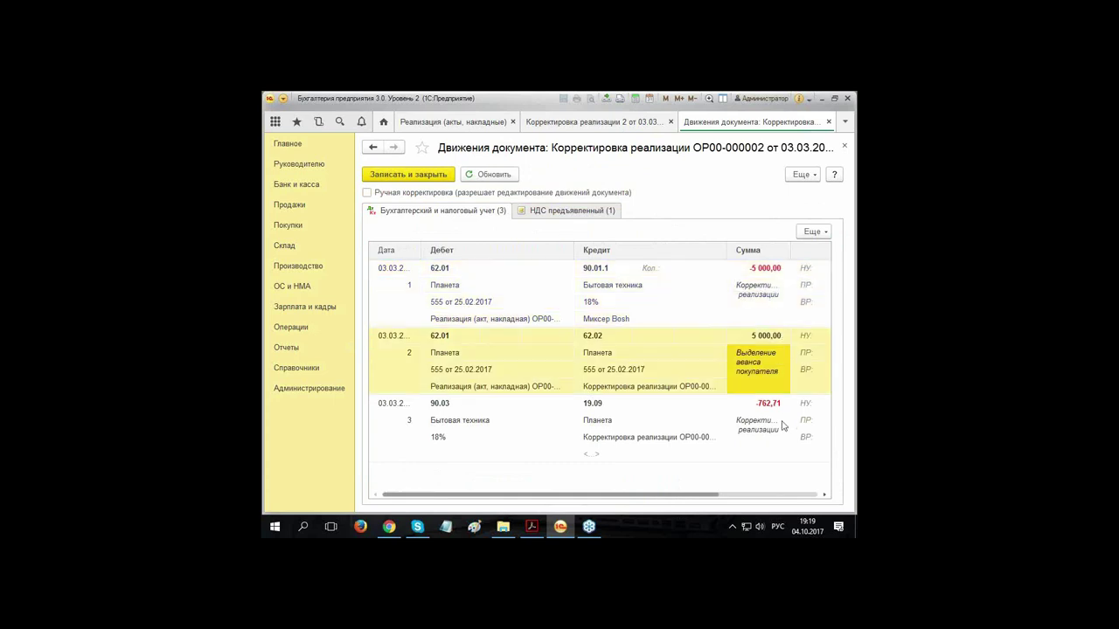
pyautogui.click(775, 429)
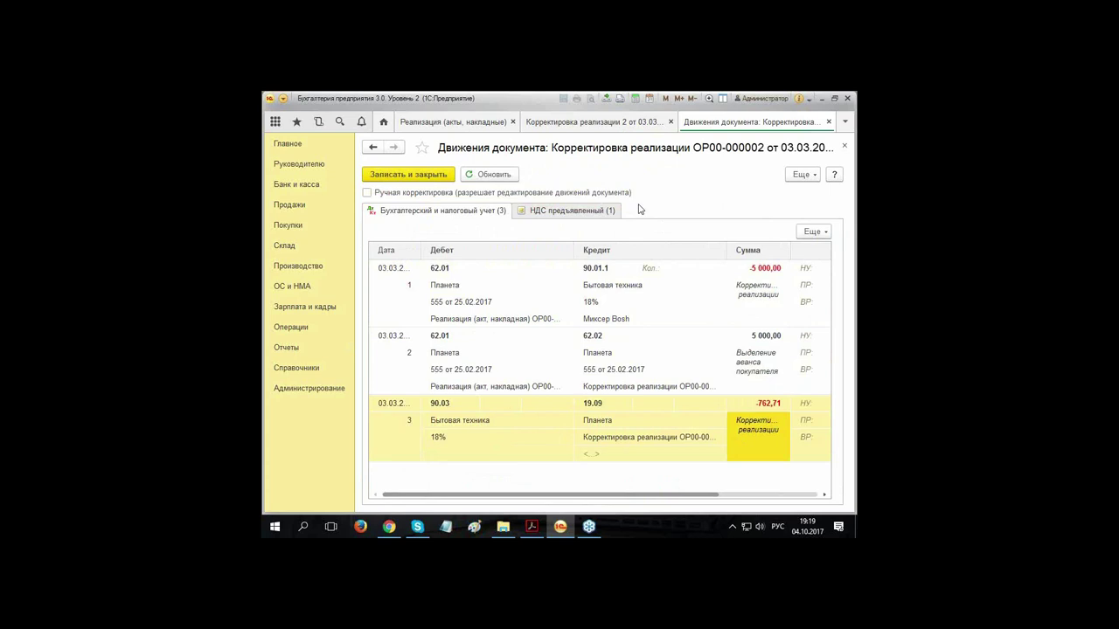
pyautogui.click(844, 146)
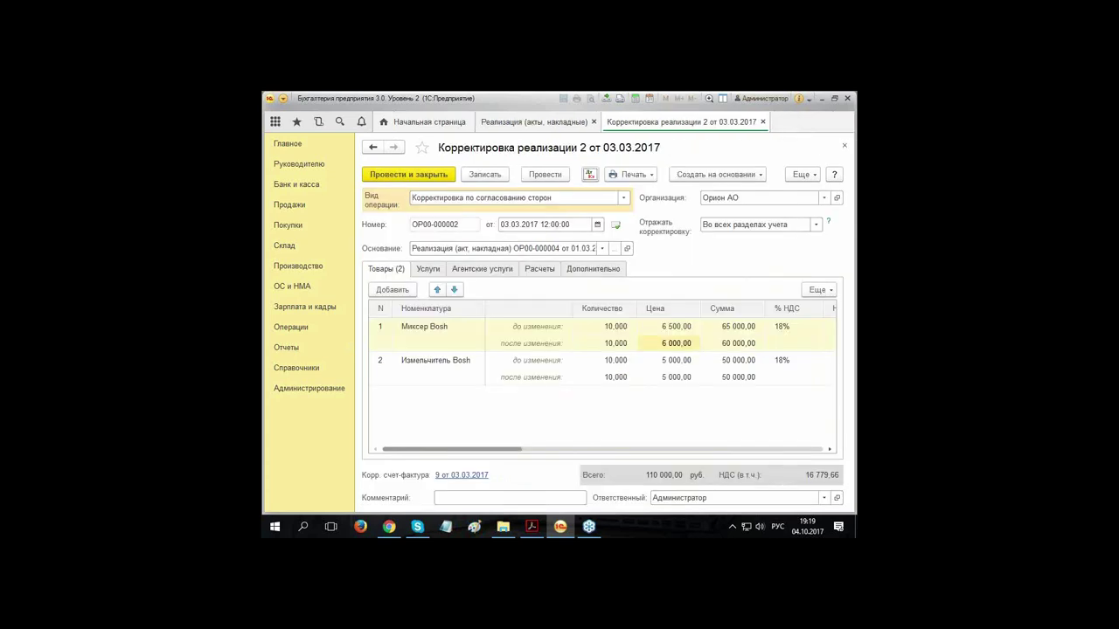
# Step: Check the invoice journal movements of the Планета corrective invoice, and save and close the invoice
pyautogui.click(455, 476)
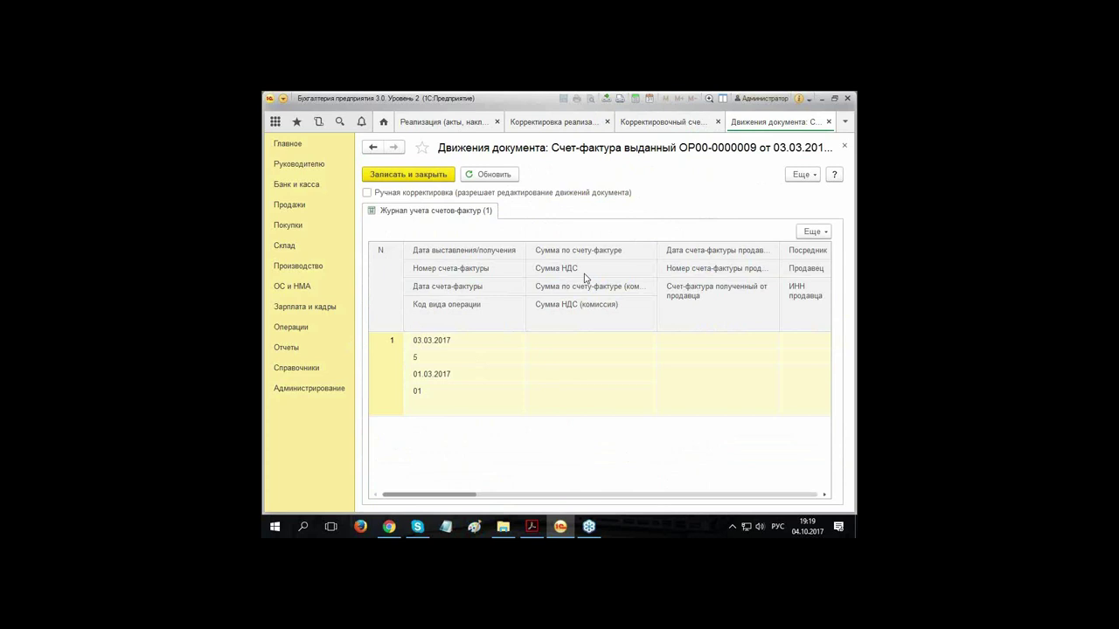
pyautogui.click(843, 146)
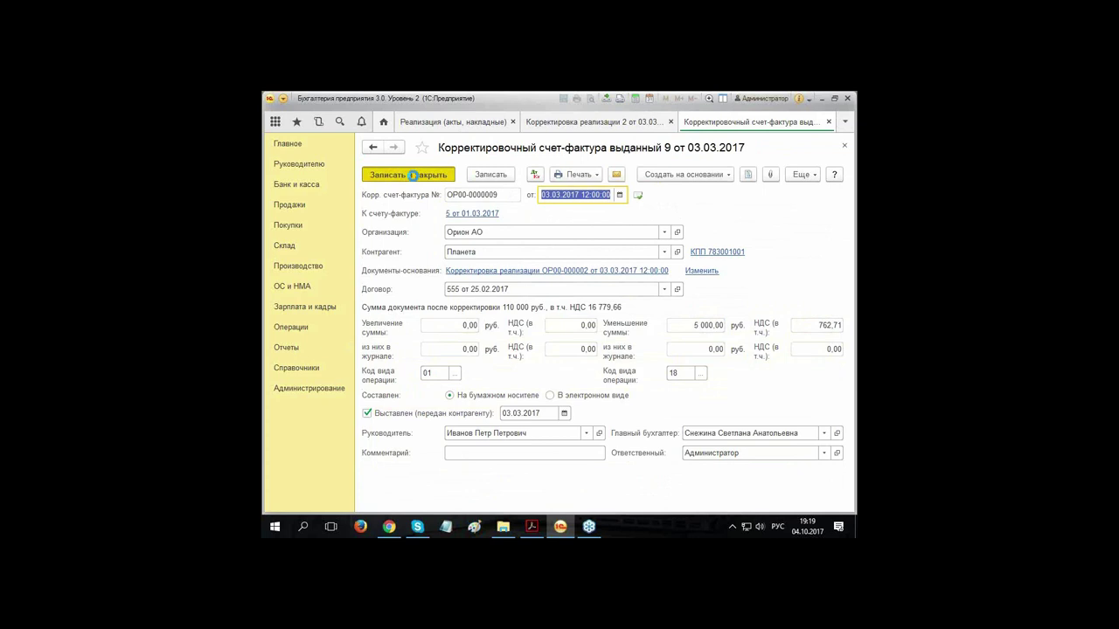
pyautogui.click(413, 174)
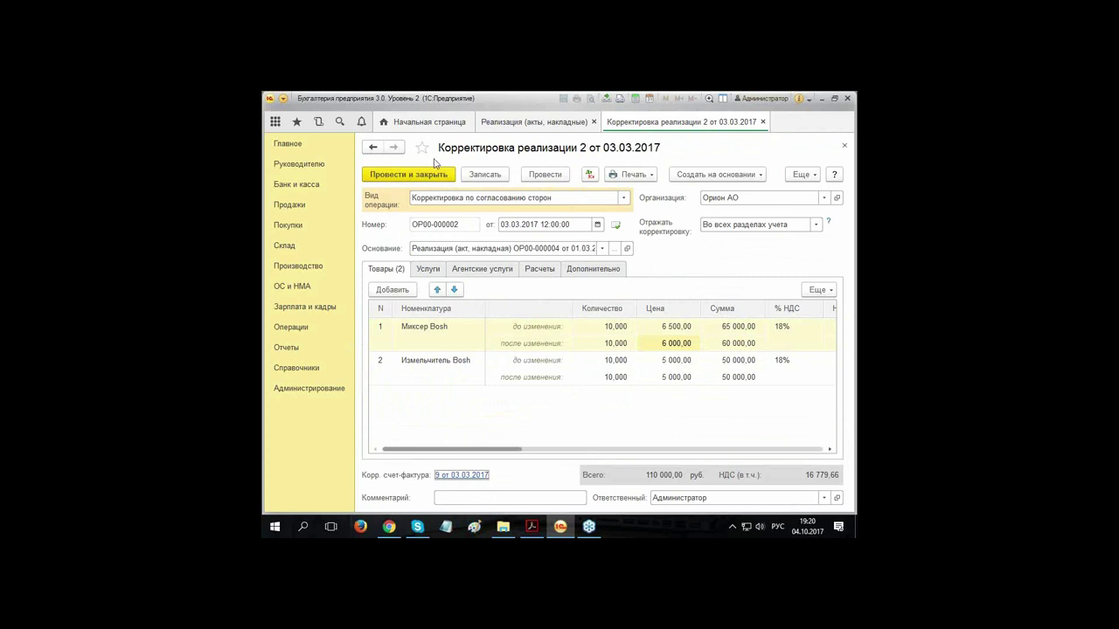
# Step: Post and close the sales correction, and open the Формирование записей книги покупок of 31.03.2017 among the VAT regulatory operations
pyautogui.click(558, 175)
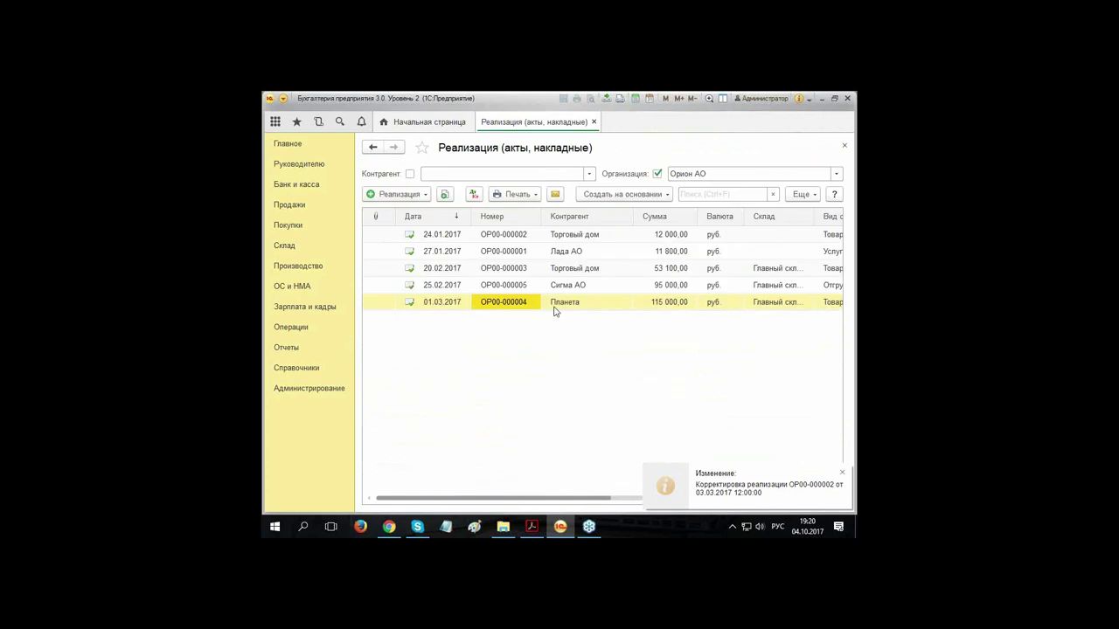
pyautogui.click(593, 122)
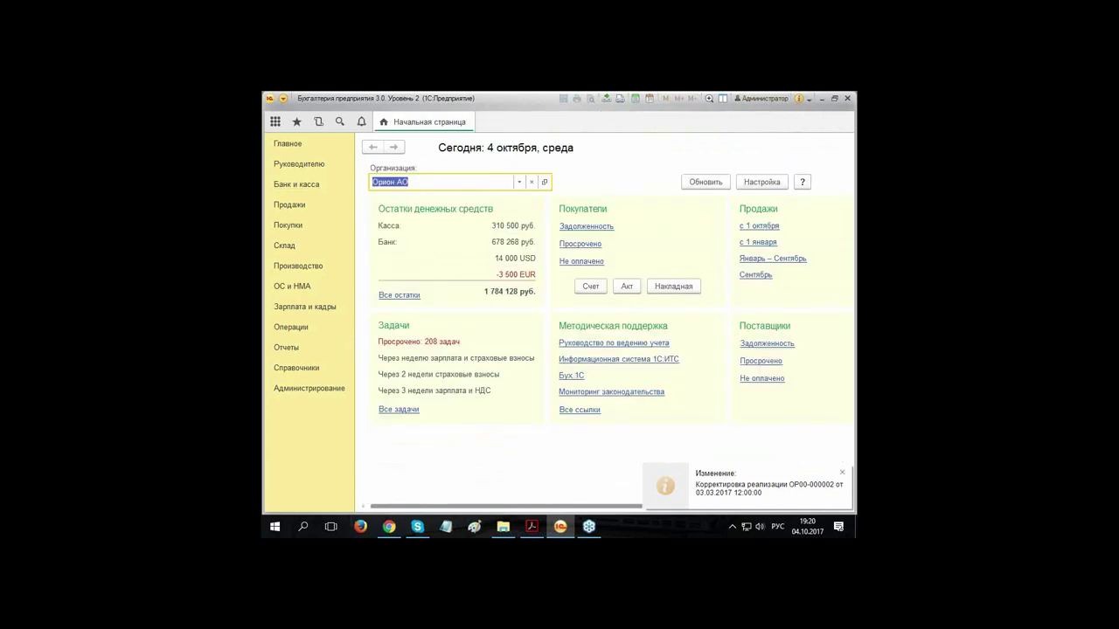
pyautogui.click(297, 328)
pyautogui.click(622, 232)
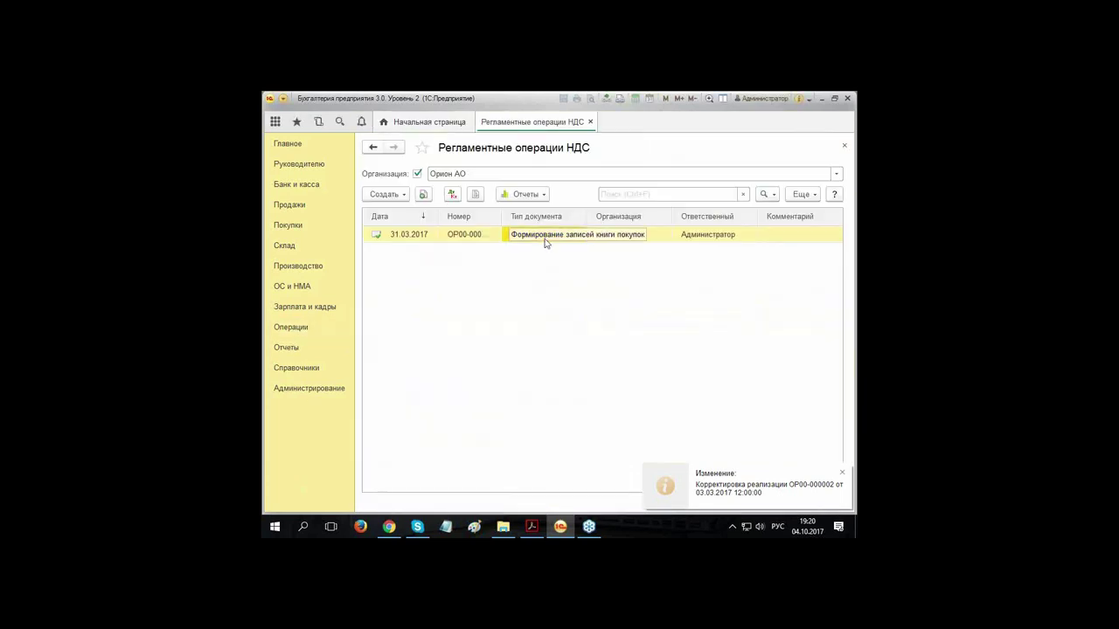
pyautogui.doubleClick(543, 235)
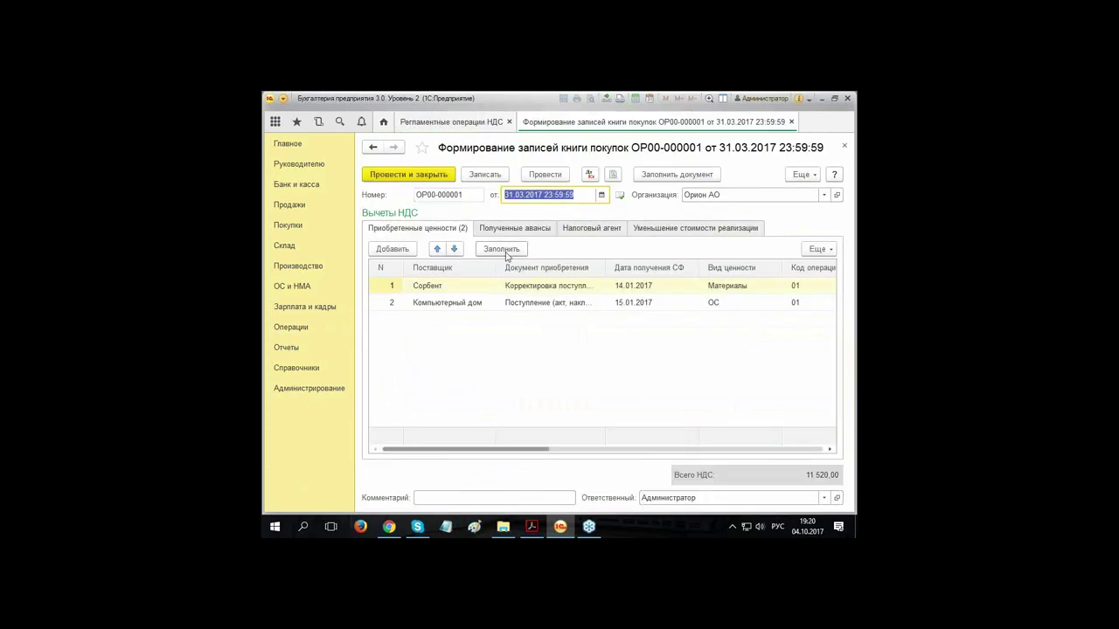
# Step: Refill the purchase book entries document, show its Уменьшение стоимости реализации deductions, and narrow the supplier column
pyautogui.click(504, 253)
pyautogui.click(535, 320)
pyautogui.click(661, 176)
pyautogui.click(535, 325)
pyautogui.click(647, 233)
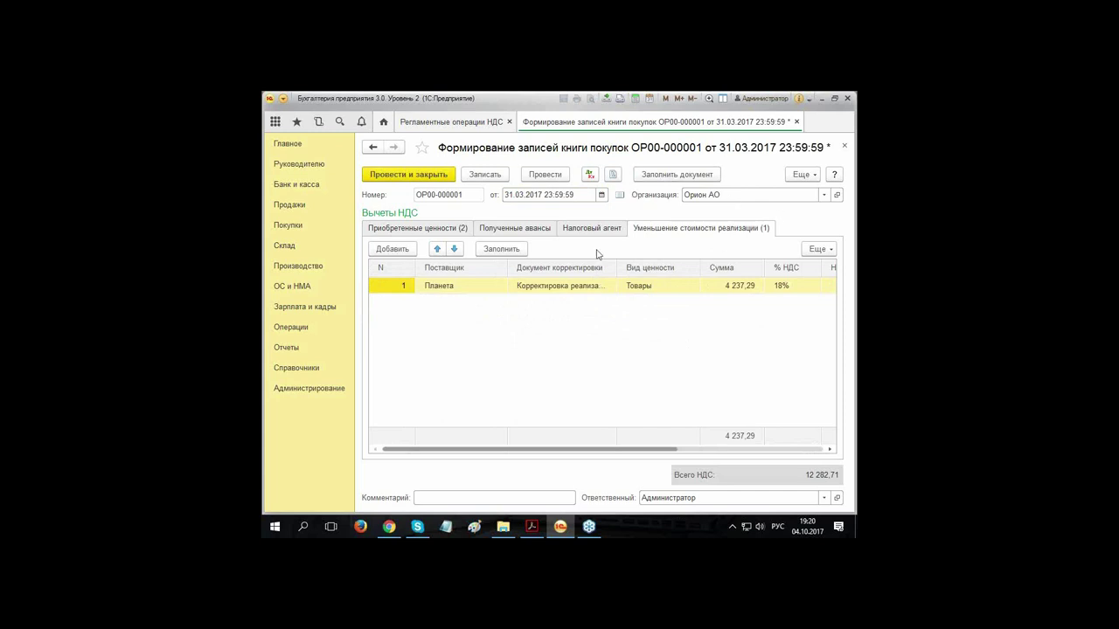
pyautogui.moveTo(509, 269); pyautogui.dragTo(467, 269)
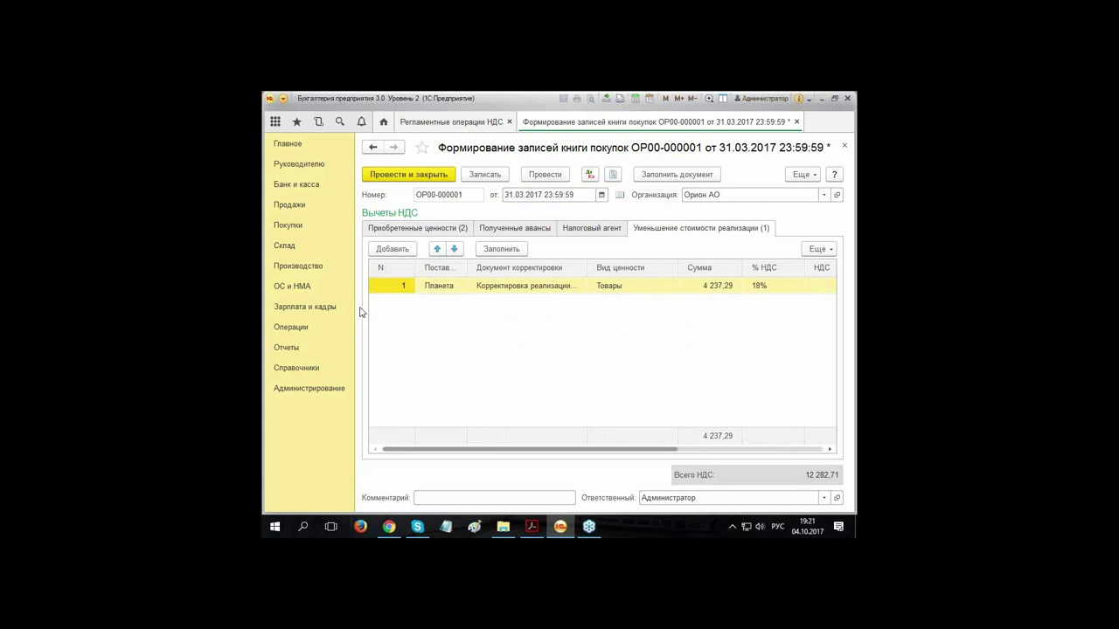
# Step: Post the purchase book entries document and examine its 68.02–19.09 VAT deduction entry for Планета
pyautogui.click(590, 175)
pyautogui.click(520, 319)
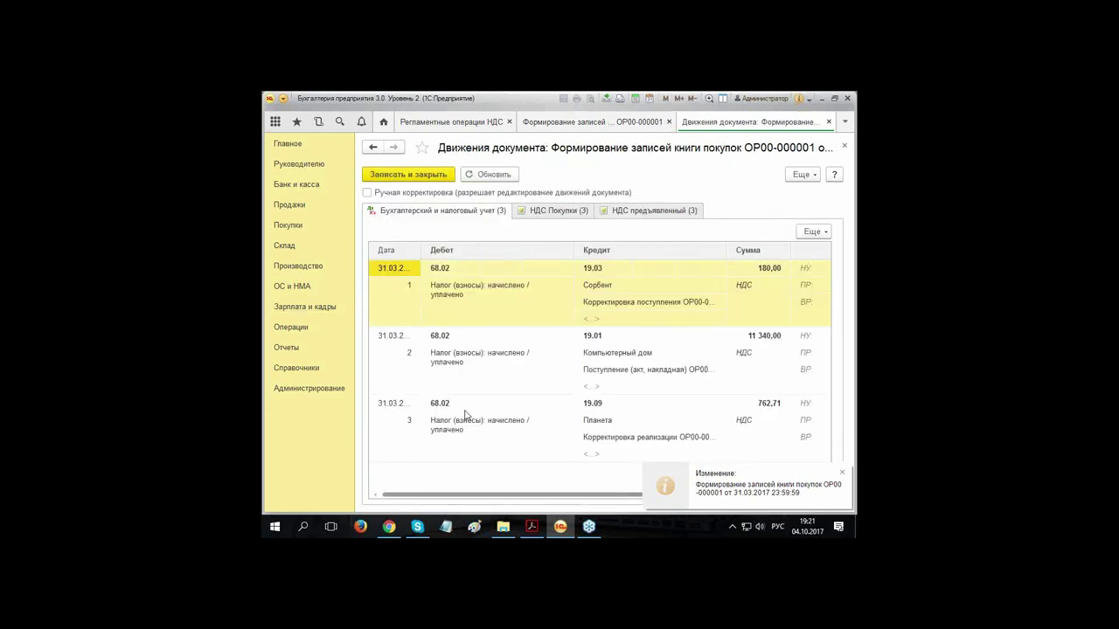
pyautogui.click(503, 398)
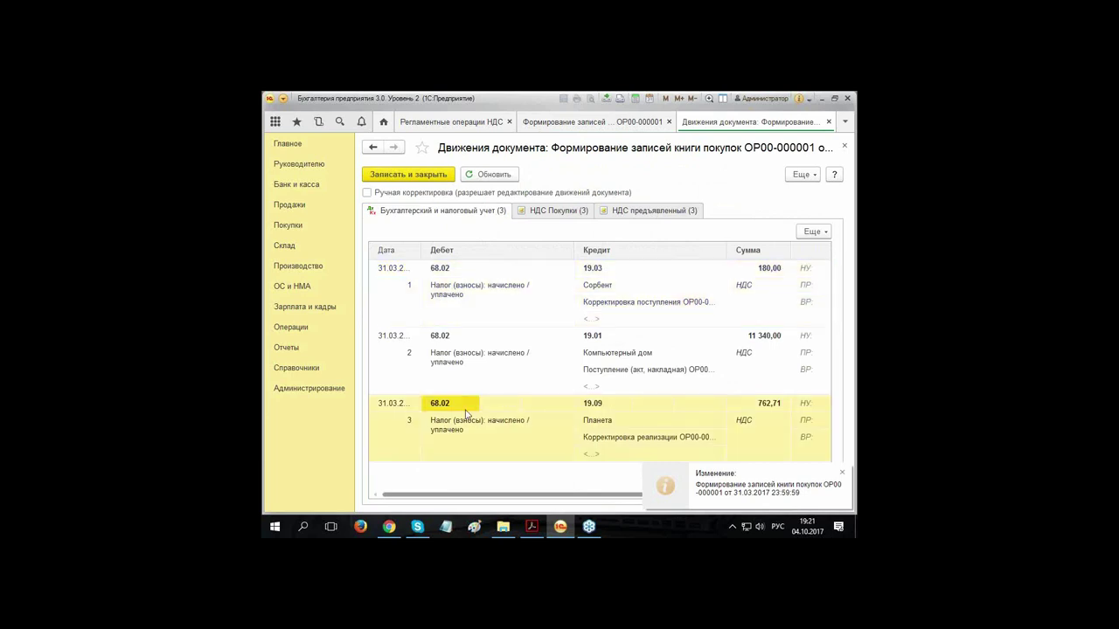
pyautogui.click(601, 411)
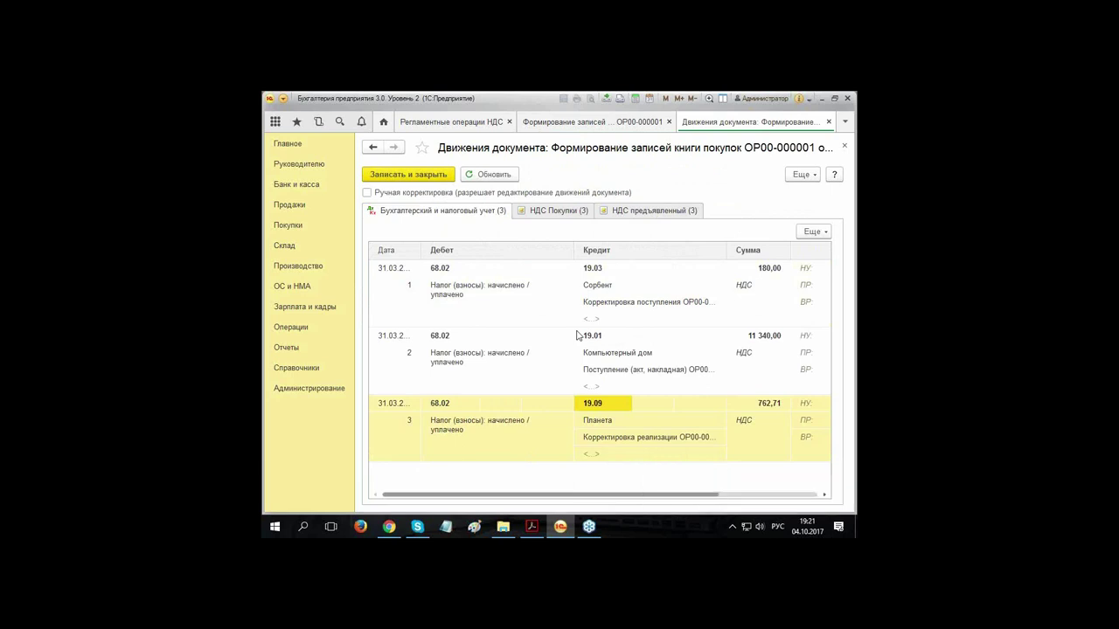
# Step: Enable manual adjustment of the document's movements, view the account card of 19.09 from the Планета entry, and close the card
pyautogui.click(366, 193)
pyautogui.doubleClick(626, 403)
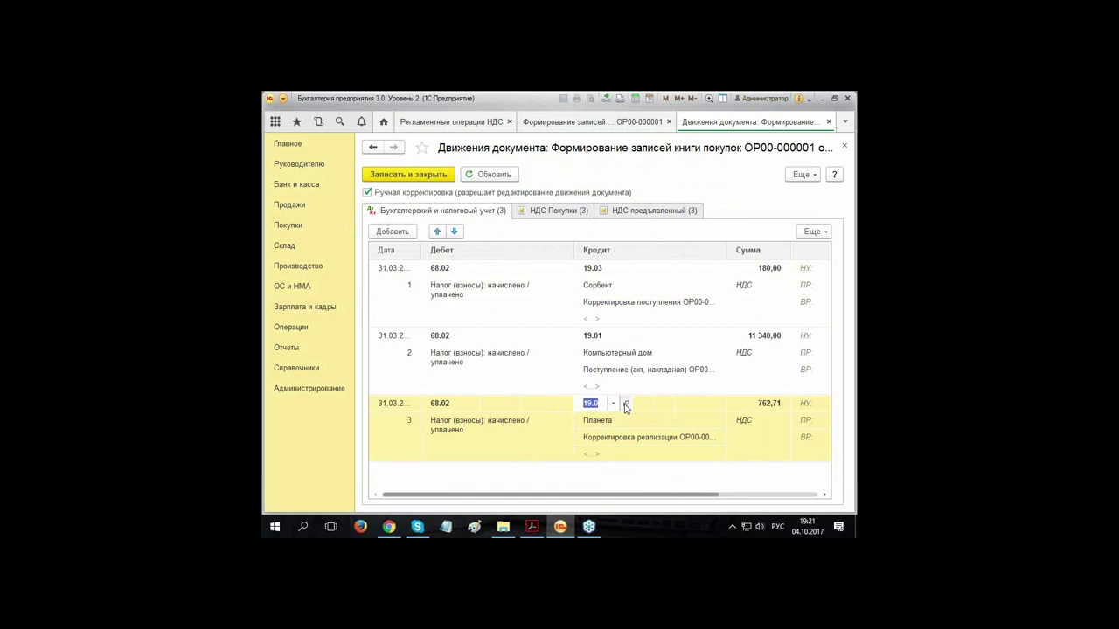
pyautogui.click(626, 404)
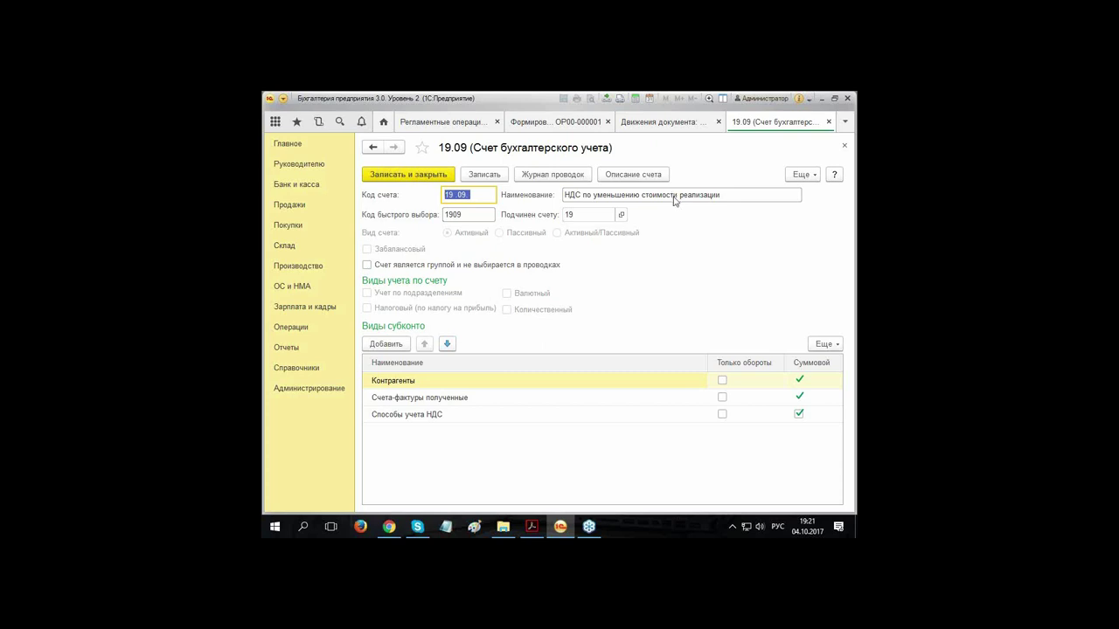
pyautogui.click(844, 146)
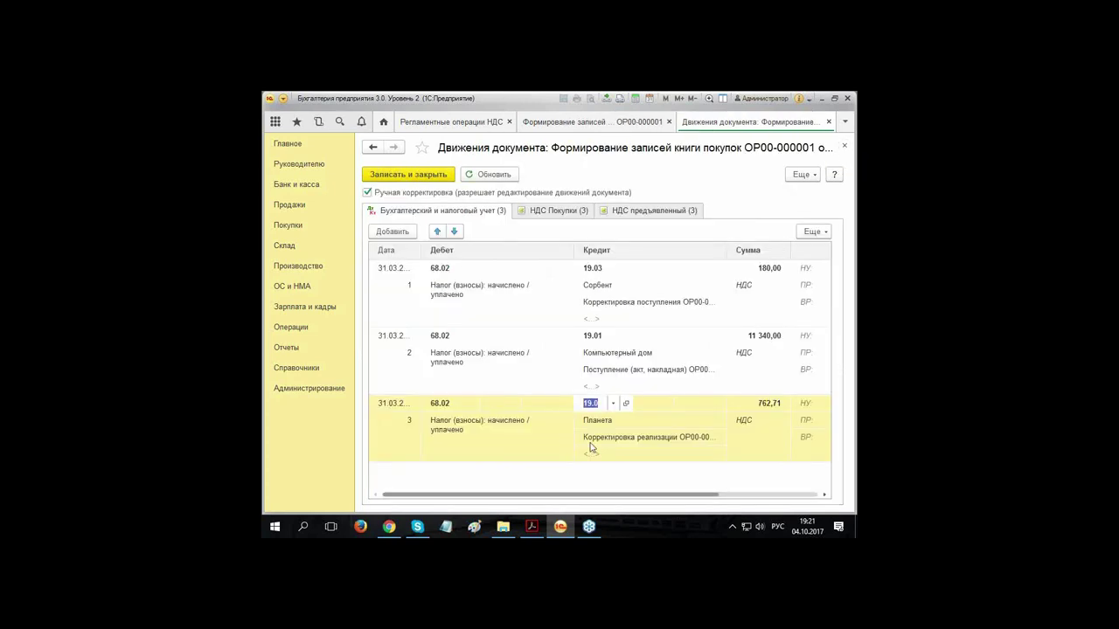
# Step: Turn off manual adjustment, then save and close the movements and the purchase book entries document
pyautogui.click(368, 193)
pyautogui.click(389, 177)
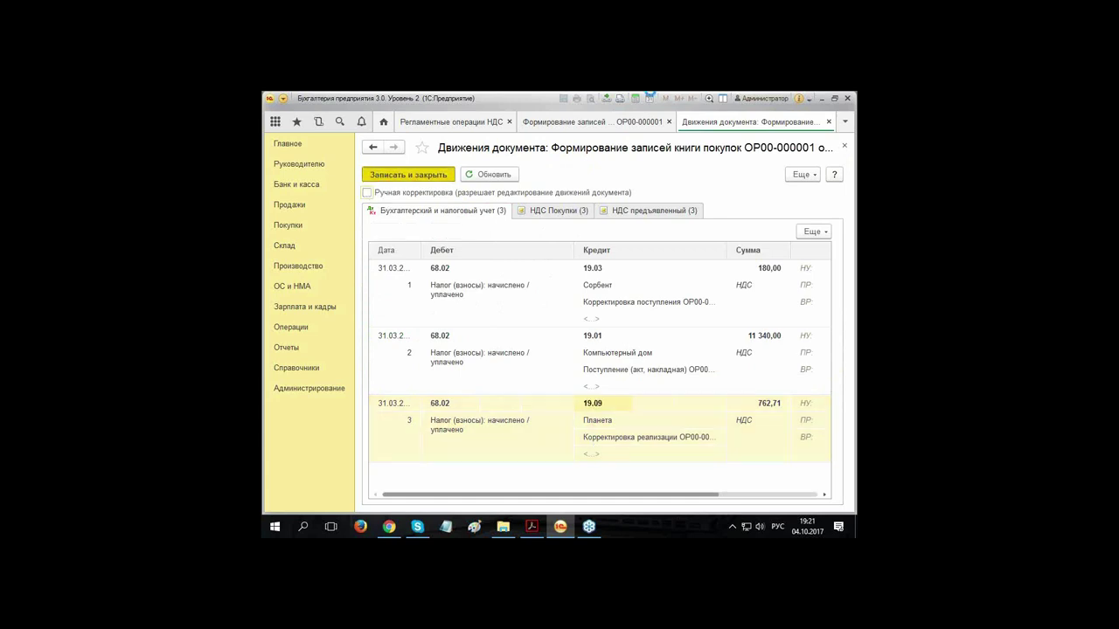
pyautogui.click(445, 177)
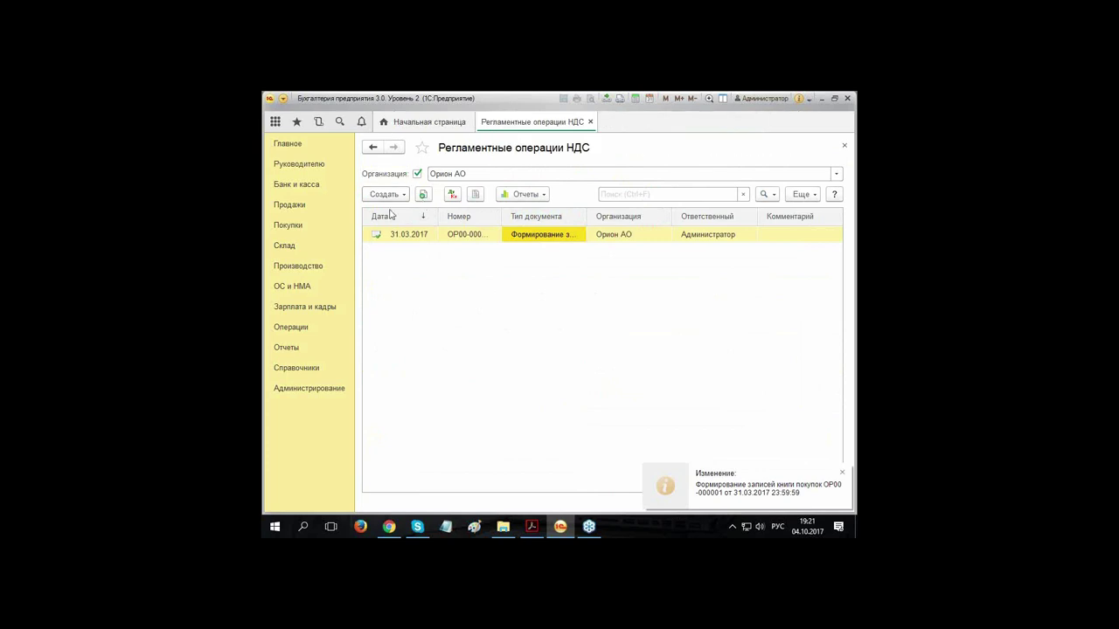
# Step: Generate the sales book (Книга продаж) for 01.01.2017–31.03.2017 for Орион АО and examine the Планета row for invoice 5 of 01.03.2017
pyautogui.click(288, 349)
pyautogui.click(581, 321)
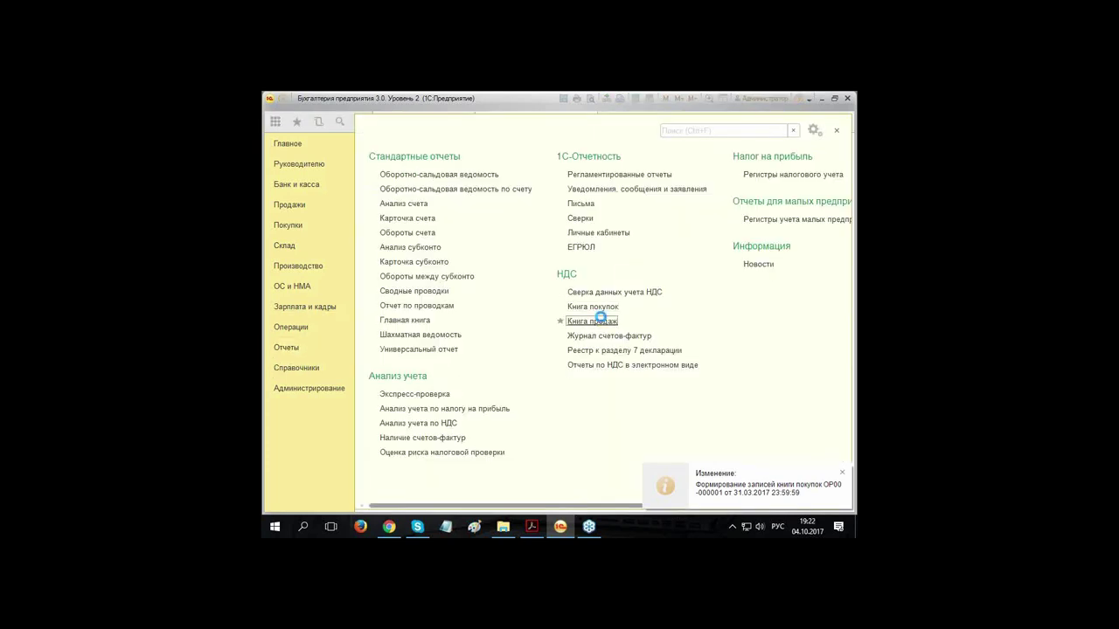
pyautogui.click(382, 201)
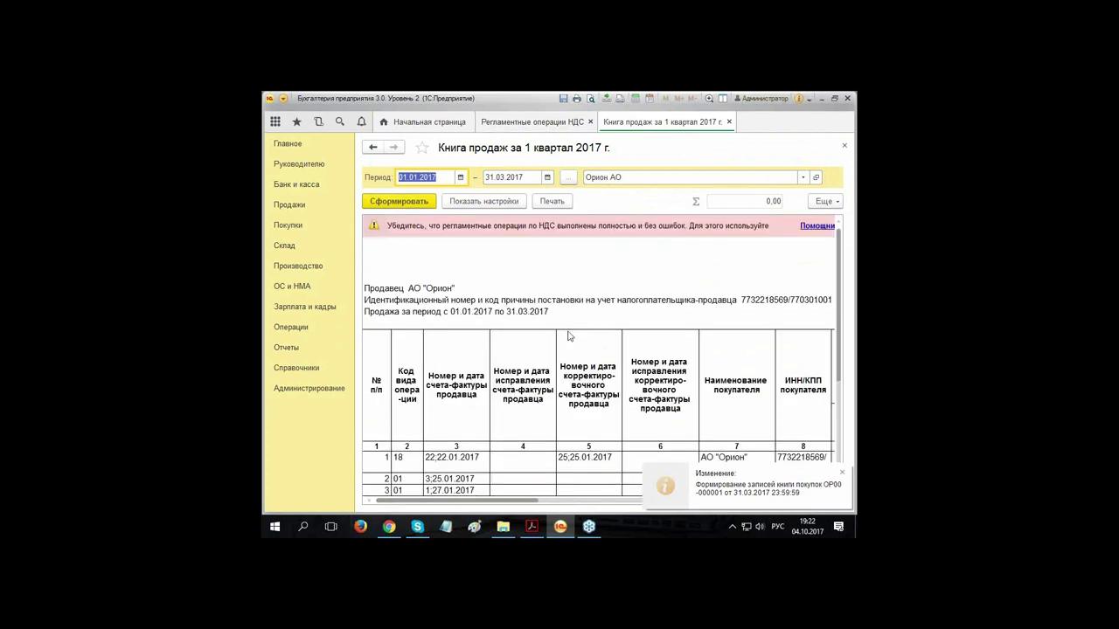
pyautogui.click(844, 474)
pyautogui.scroll(-6, 637, 370)
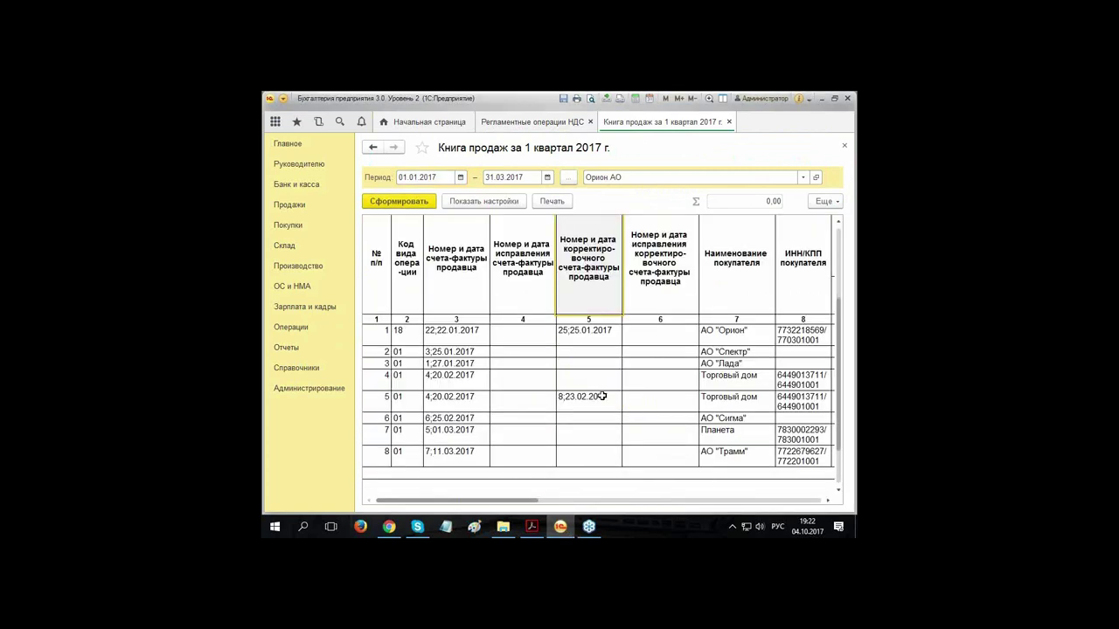
pyautogui.scroll(2, 650, 323)
pyautogui.moveTo(446, 297); pyautogui.dragTo(614, 288)
pyautogui.moveTo(664, 500); pyautogui.dragTo(456, 500)
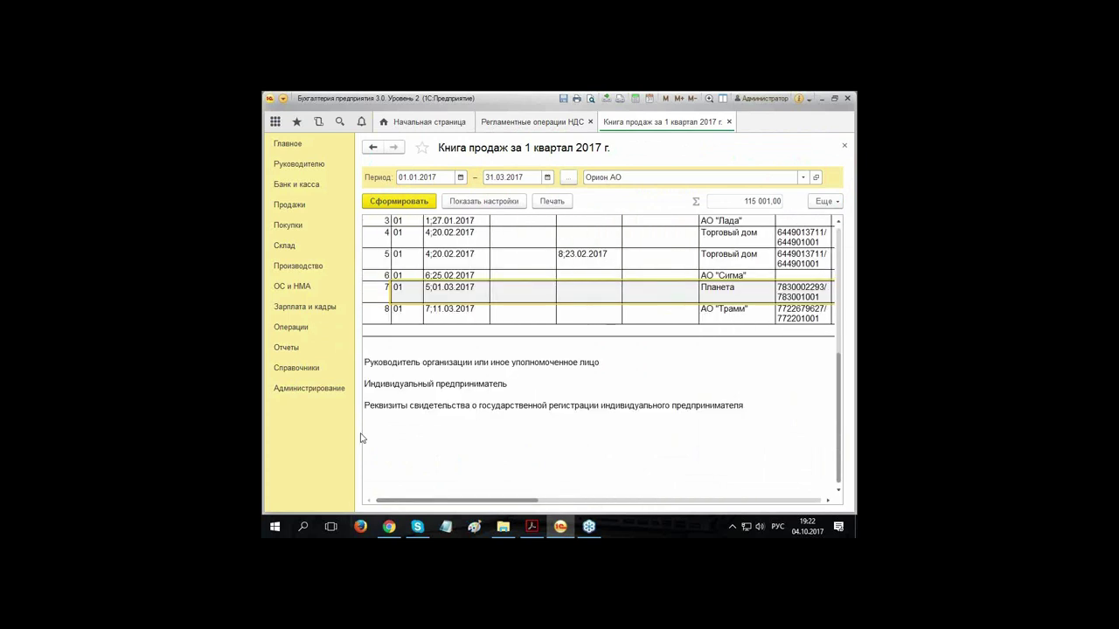
# Step: Generate the purchase book (Книга покупок) for 01.01.2017–31.03.2017 for Орион АО and examine the last row's cost and VAT amounts
pyautogui.click(281, 349)
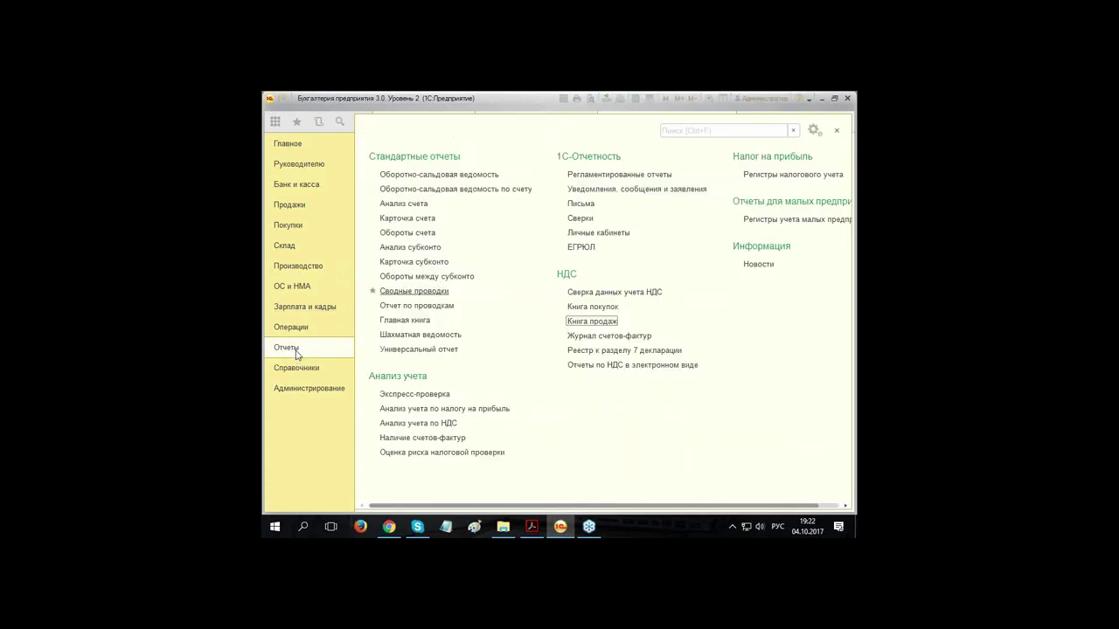
pyautogui.click(596, 310)
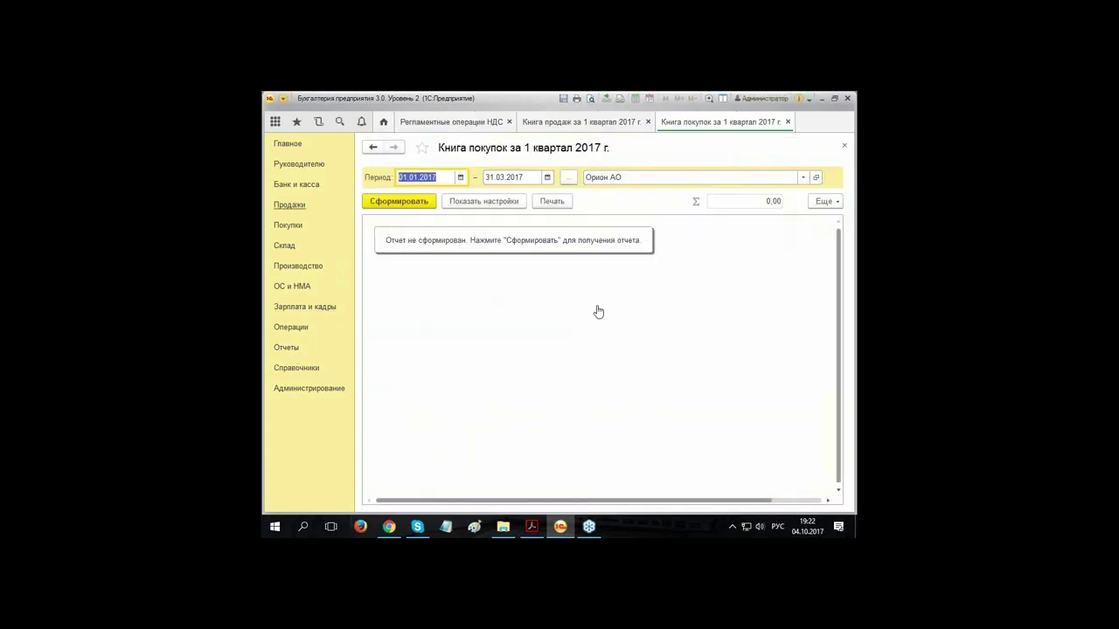
pyautogui.click(395, 200)
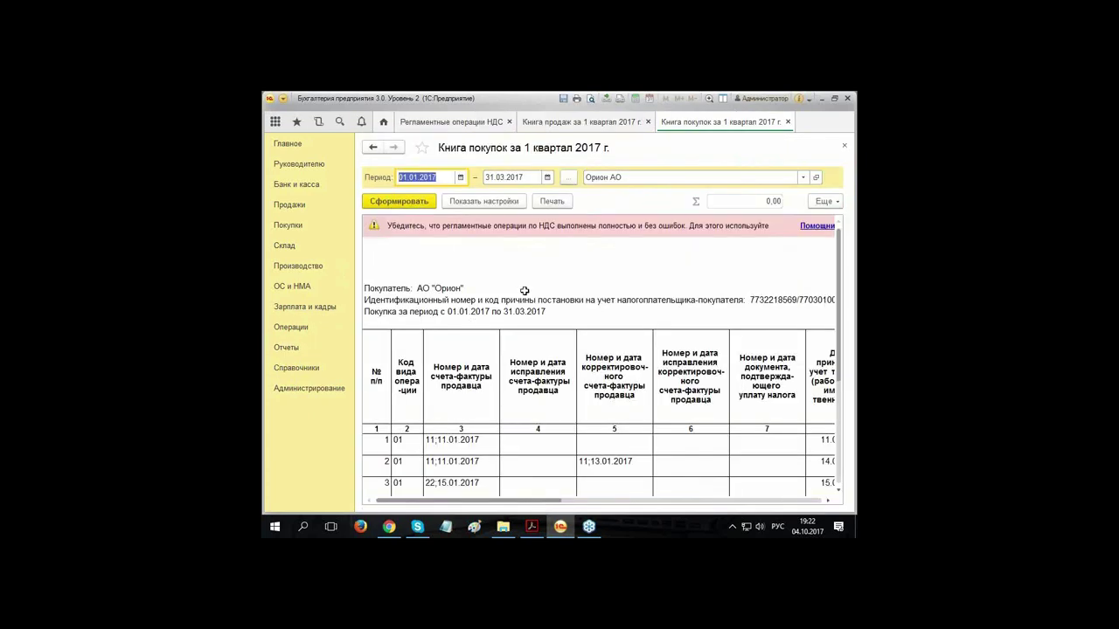
pyautogui.scroll(-5, 525, 301)
pyautogui.moveTo(406, 372); pyautogui.dragTo(554, 374)
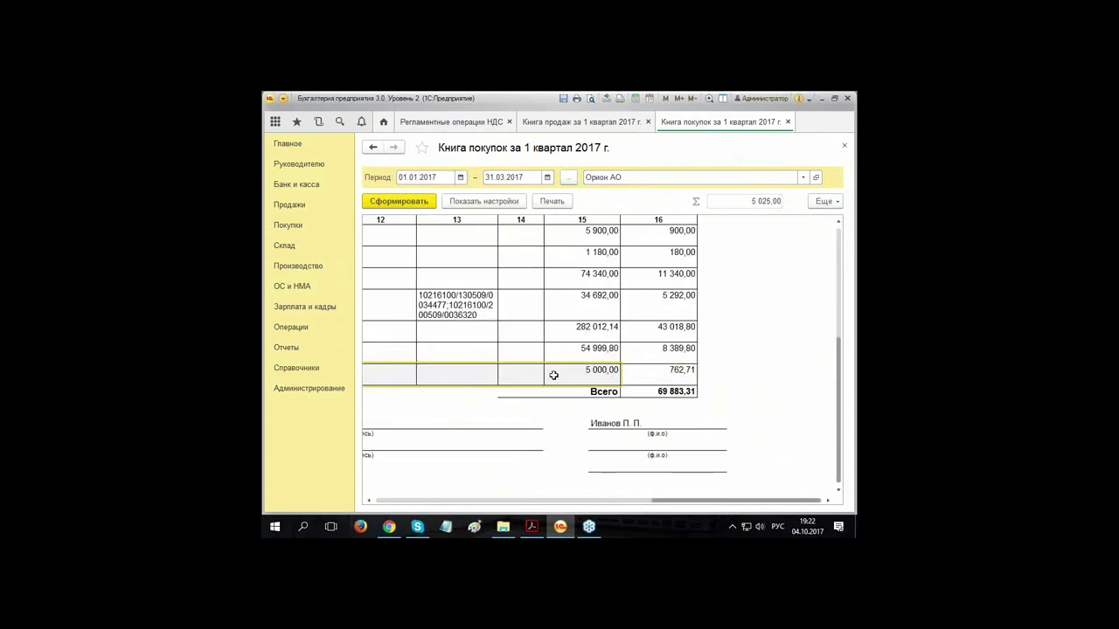
# Step: Examine the seller, acceptance date and corrective invoice columns in the last row of the purchase book
pyautogui.moveTo(711, 503); pyautogui.dragTo(558, 517)
pyautogui.scroll(5, 727, 404)
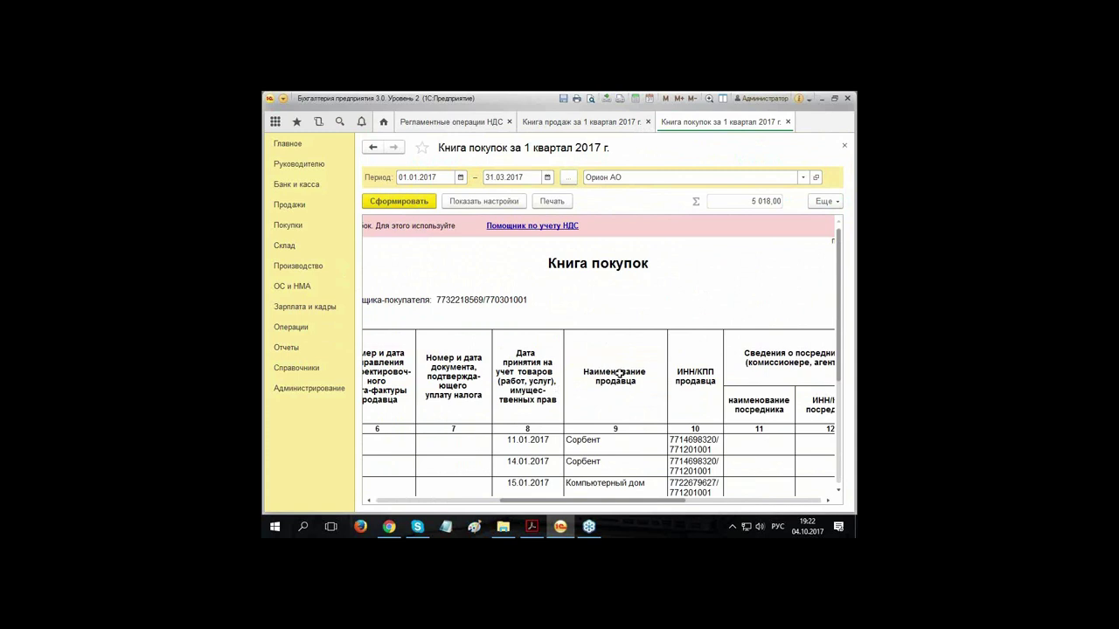
pyautogui.scroll(-2, 704, 377)
pyautogui.scroll(-3, 704, 378)
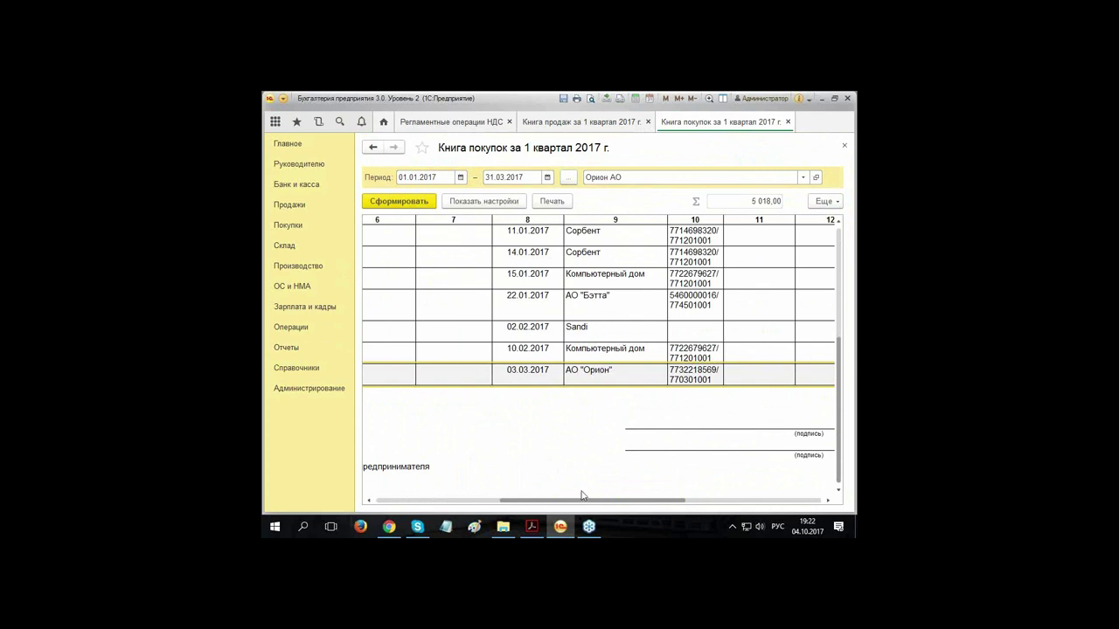
pyautogui.moveTo(508, 500); pyautogui.dragTo(446, 502)
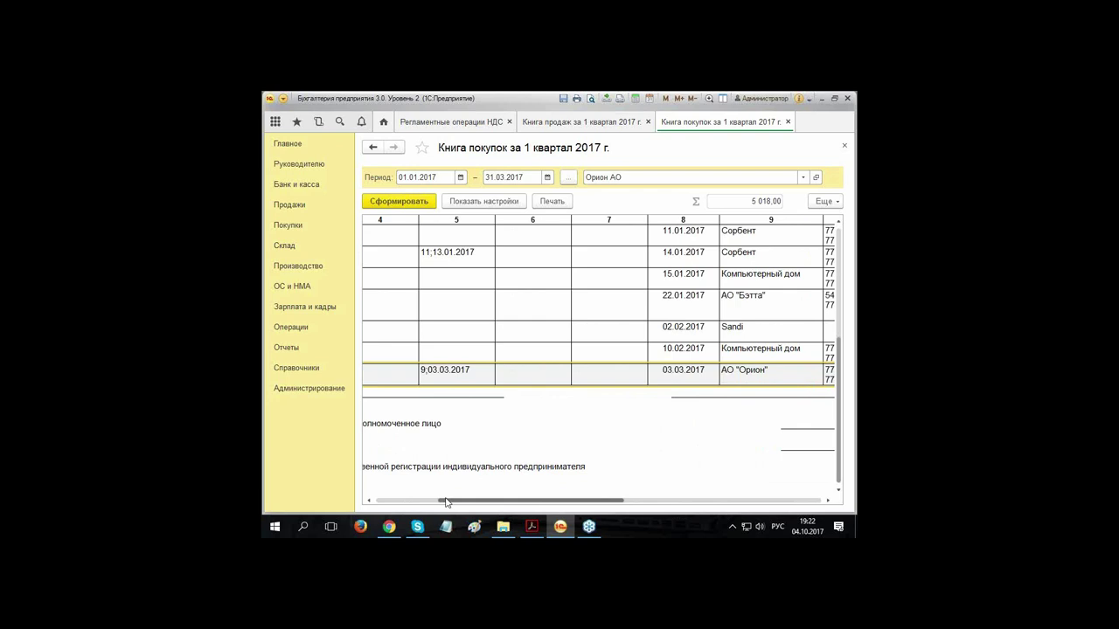